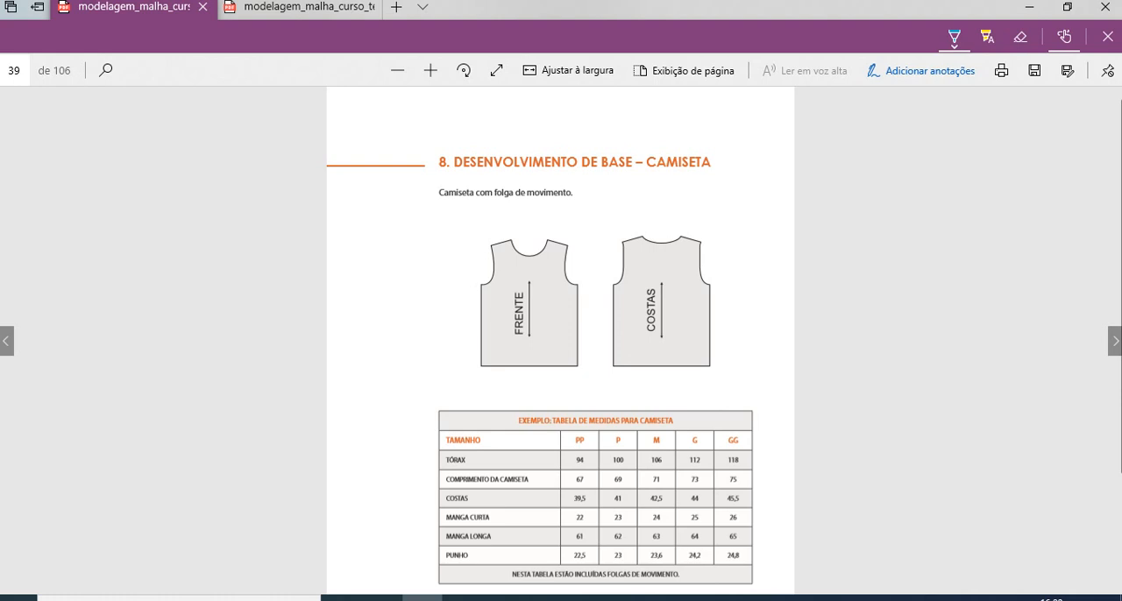
- Examine the T-shirt base section on page 39, with its front and back drawings and the size table
scroll(561, 342, "down", 3)
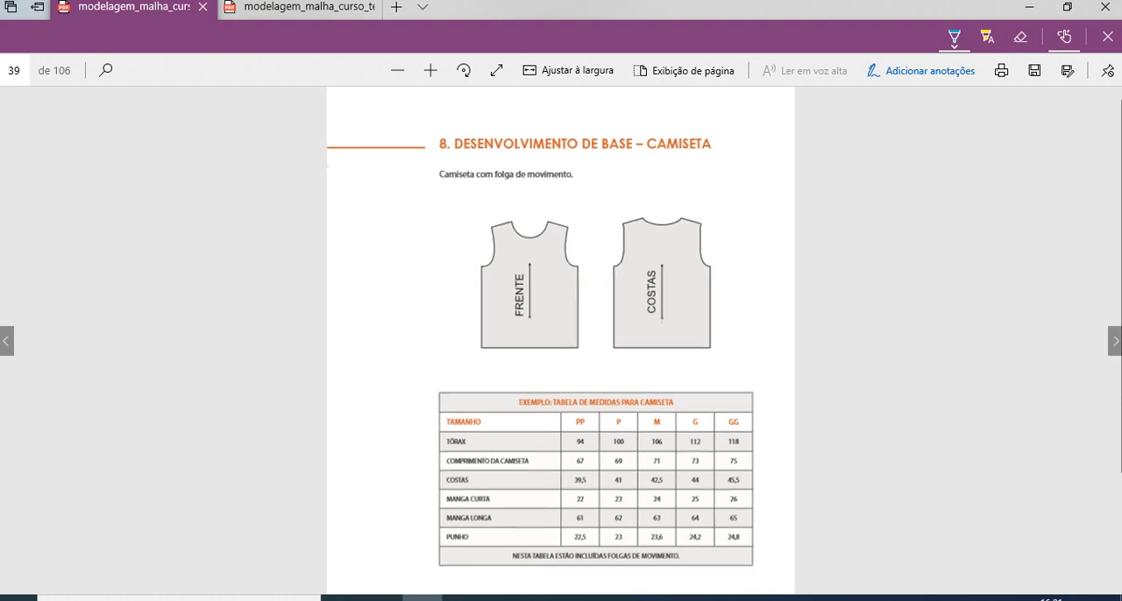
scroll(561, 342, "up", 1)
scroll(561, 342, "up", 1)
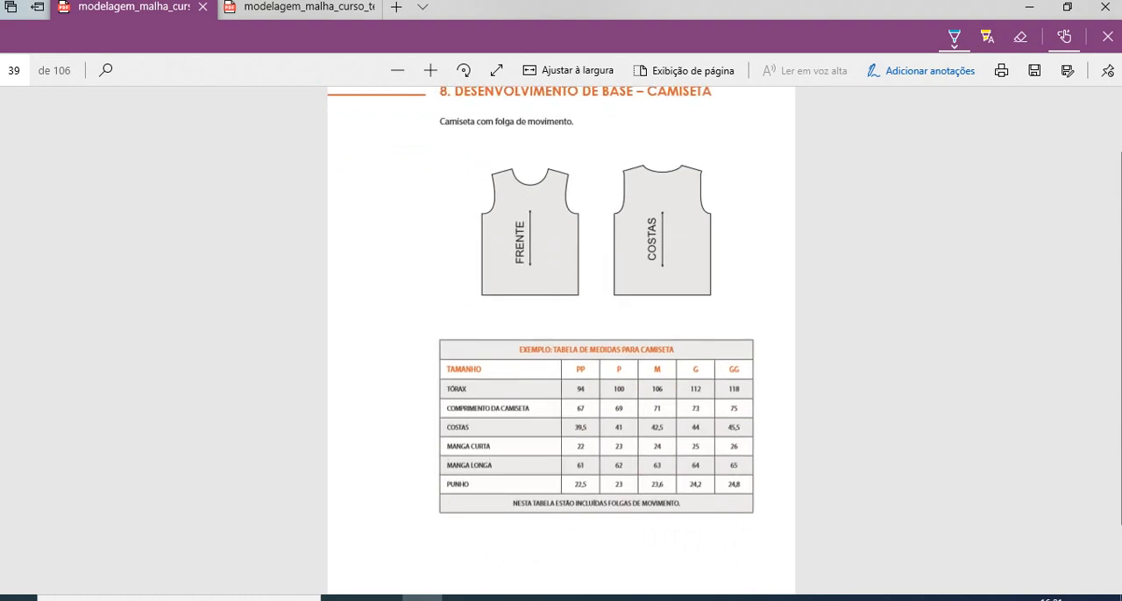
scroll(561, 342, "up", 1)
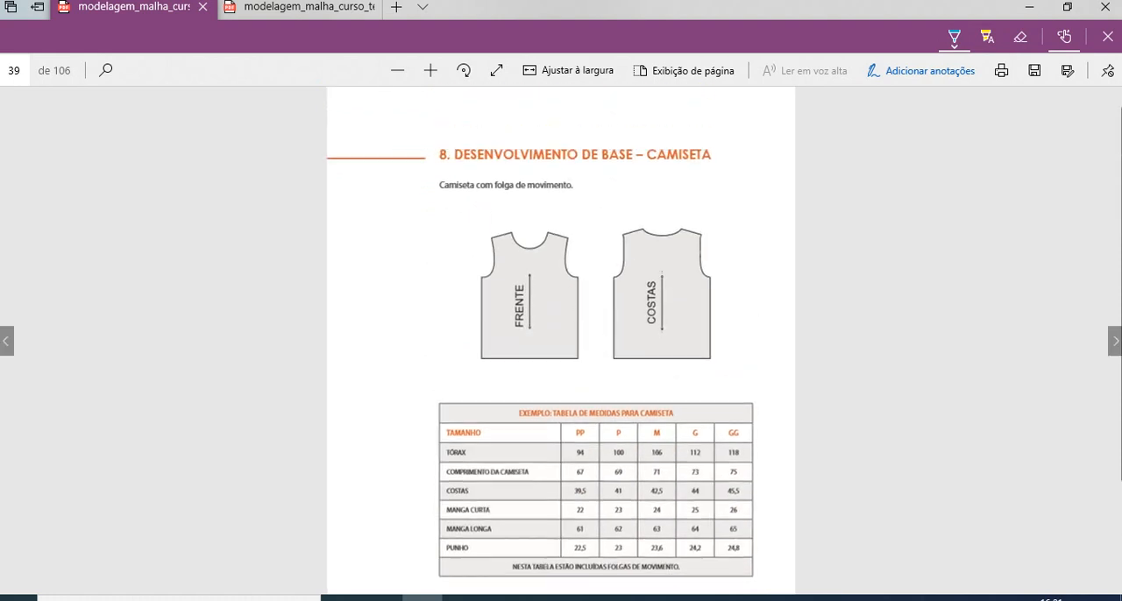
scroll(561, 342, "down", 1)
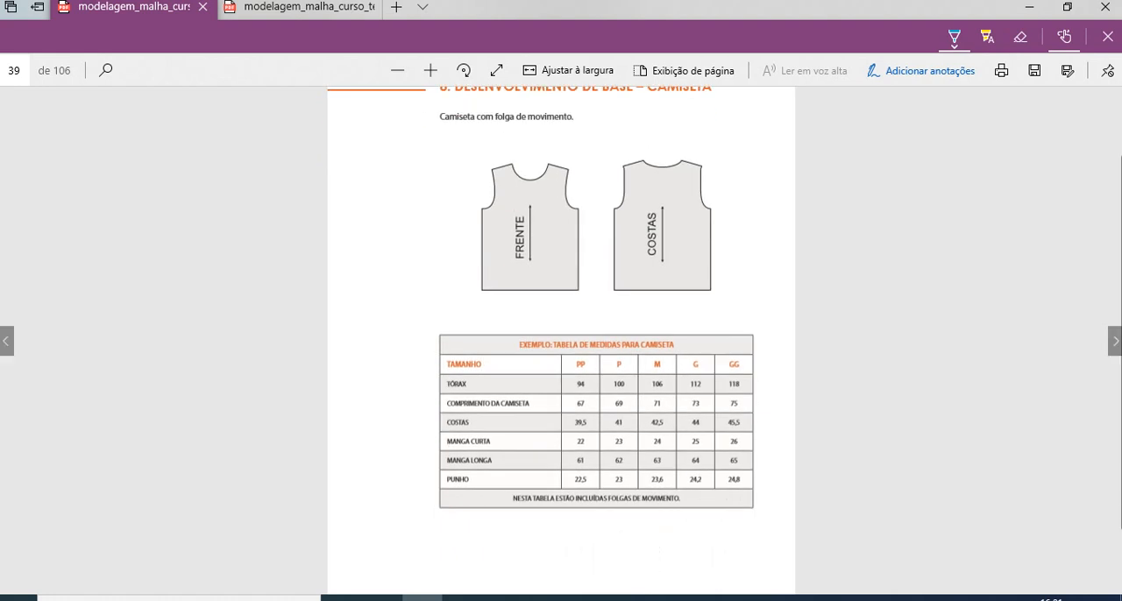
scroll(561, 341, "down", 1)
scroll(561, 342, "up", 2)
scroll(561, 342, "down", 2)
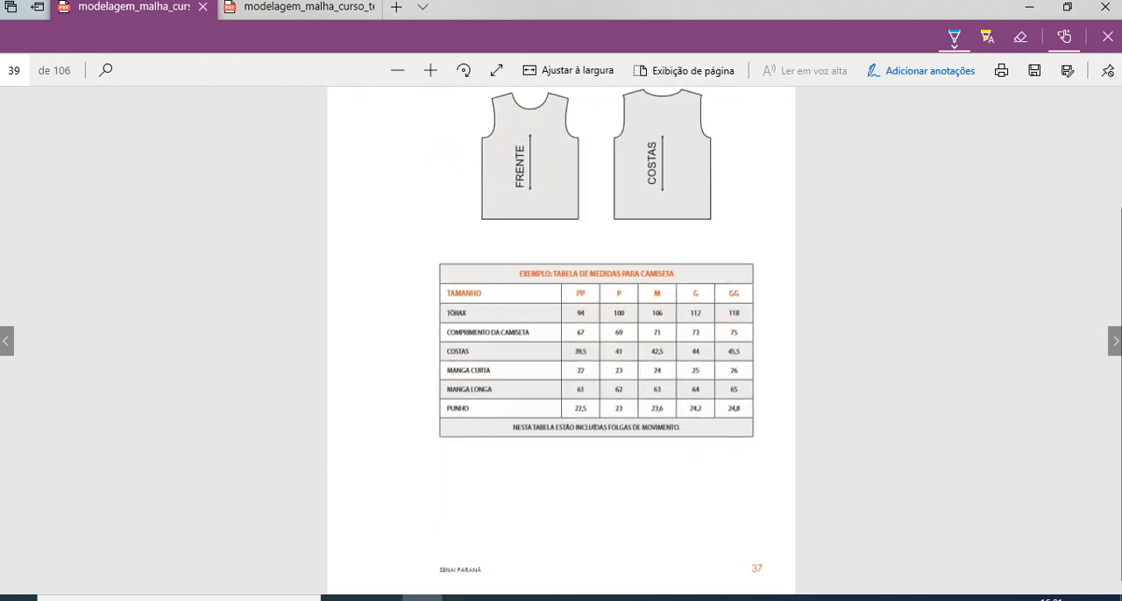
scroll(561, 341, "up", 2)
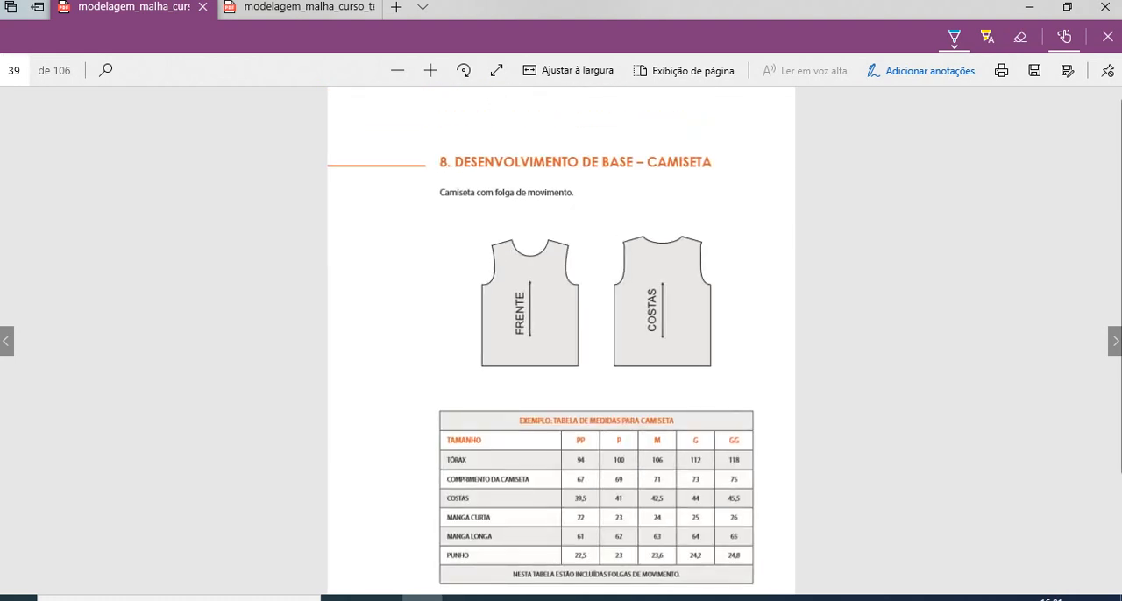
scroll(561, 341, "down", 2)
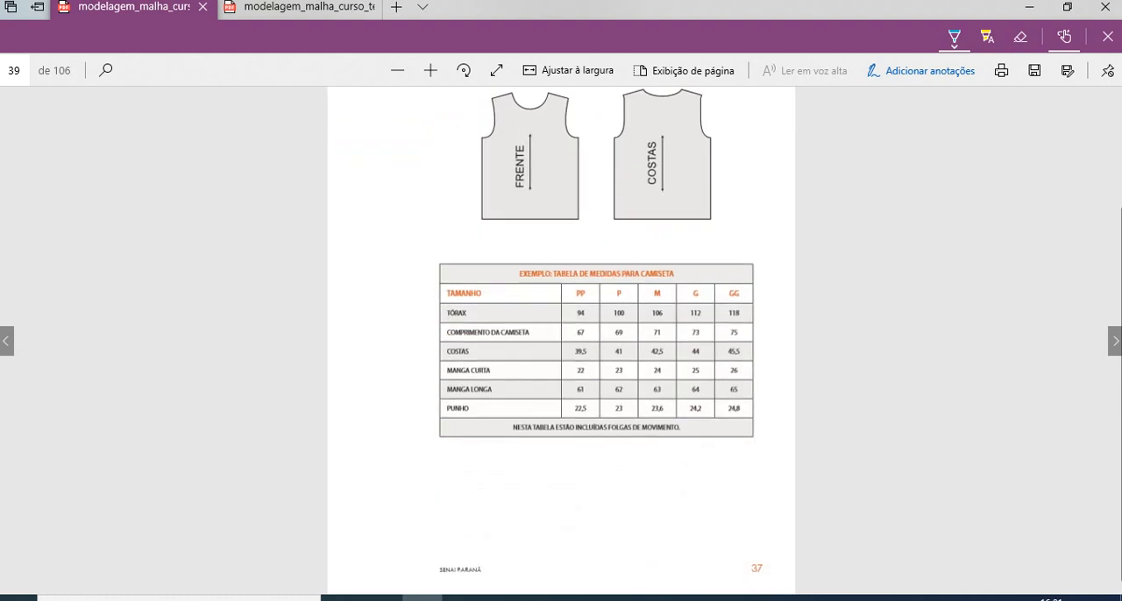
scroll(561, 342, "up", 1)
- Handwrite an X beside the lower-right corner and a Y above the upper-right corner of the pattern diagram on page 40
left_click(1114, 341)
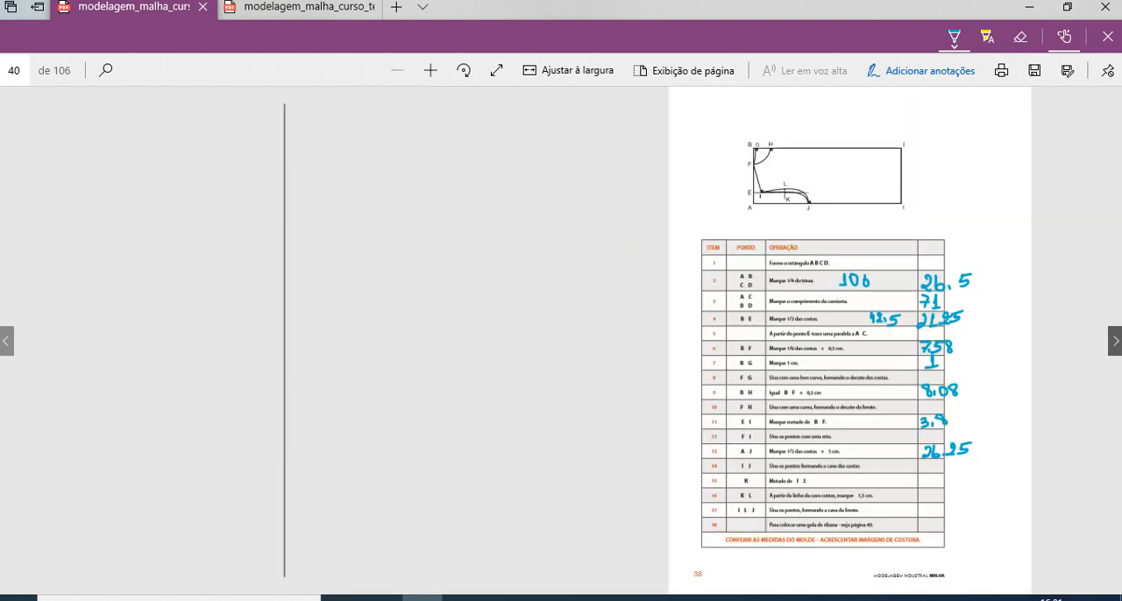
key("Left")
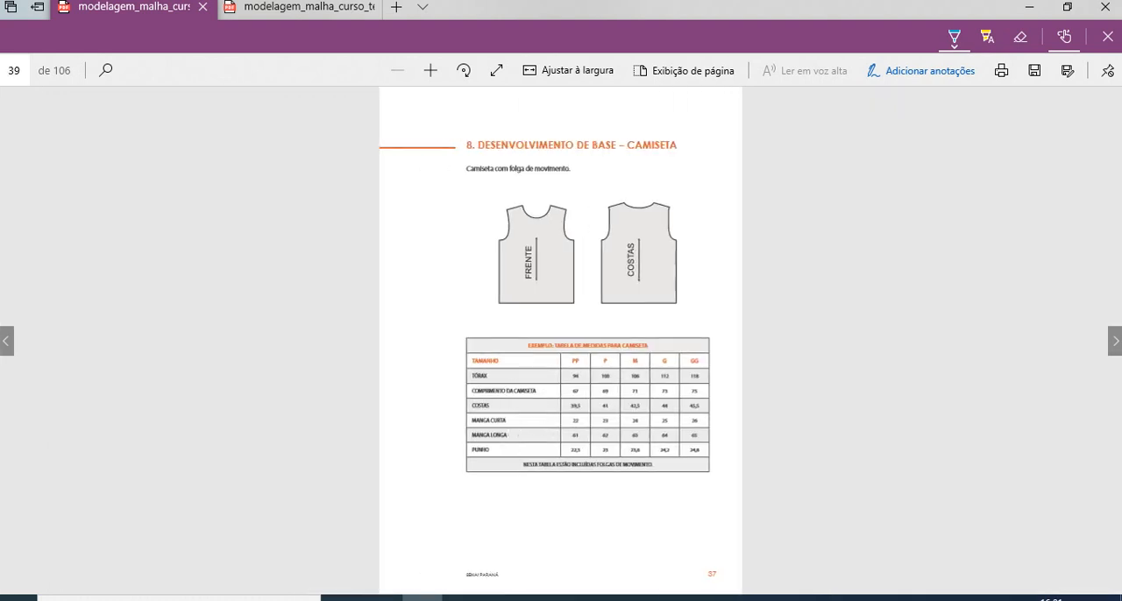
left_click(1114, 341)
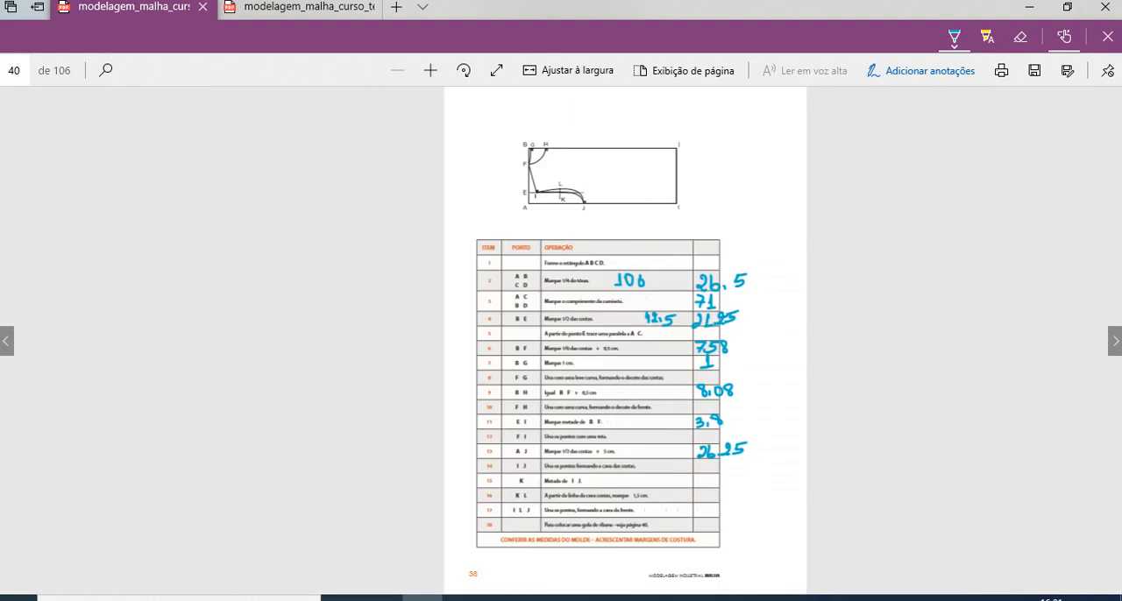
left_click(430, 70)
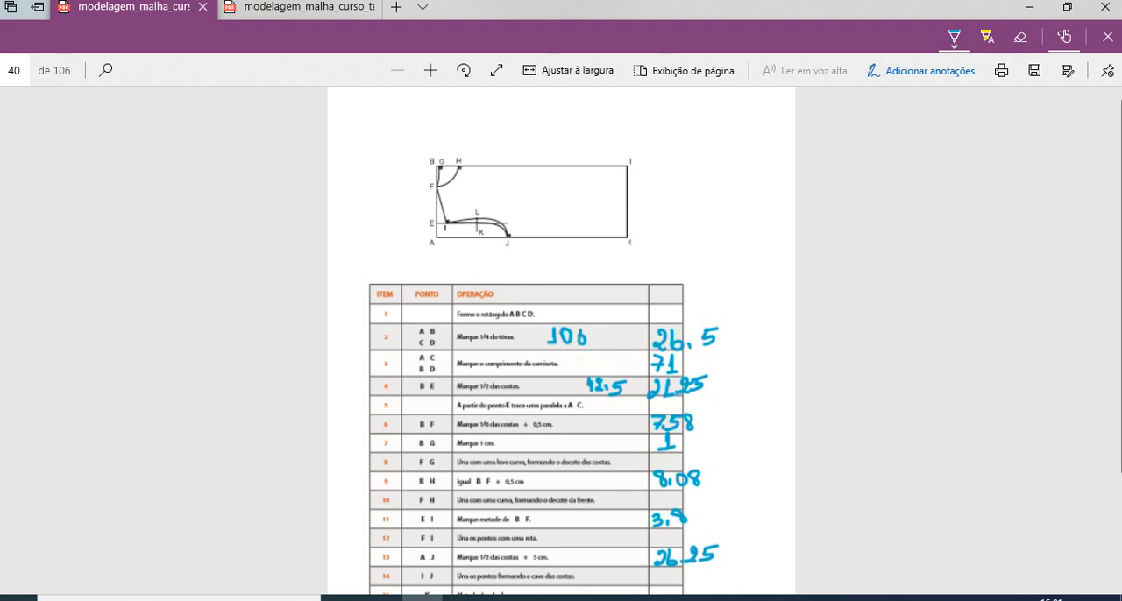
left_click(921, 71)
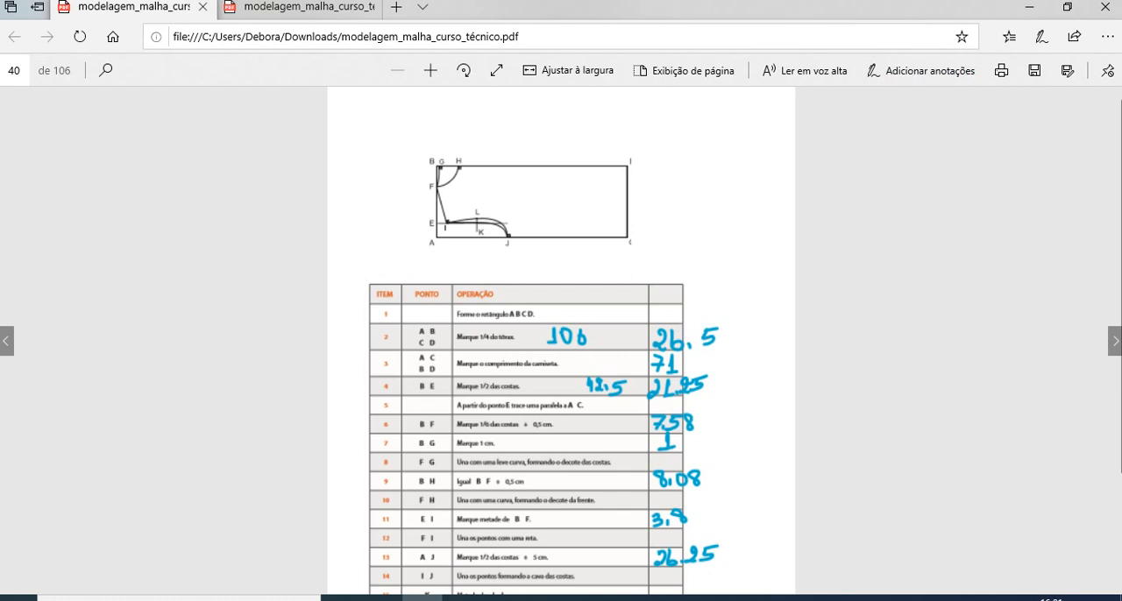
left_click(921, 70)
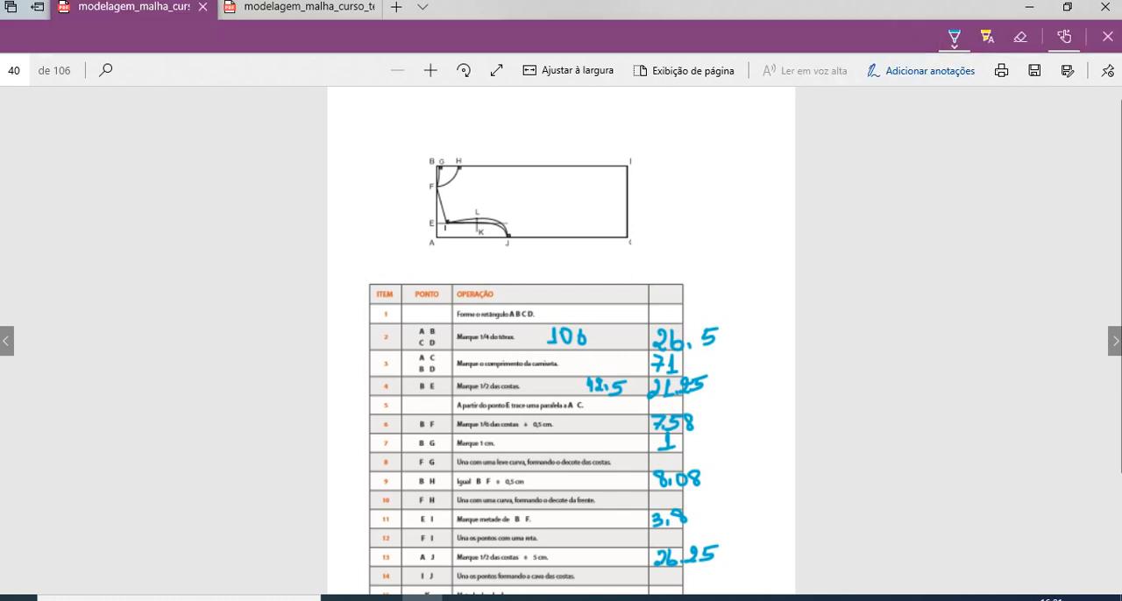
mouse_move(623, 244)
left_mouse_down()
mouse_move(608, 259)
mouse_move(619, 256)
left_mouse_up()
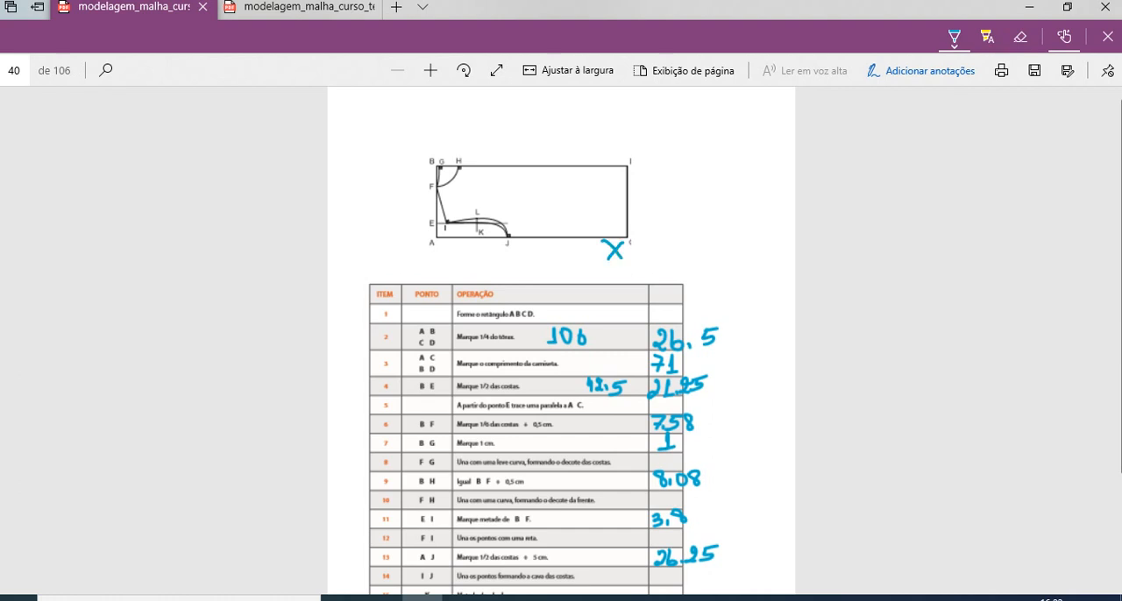
mouse_move(639, 128)
left_mouse_down()
mouse_move(621, 155)
mouse_move(623, 139)
left_mouse_up()
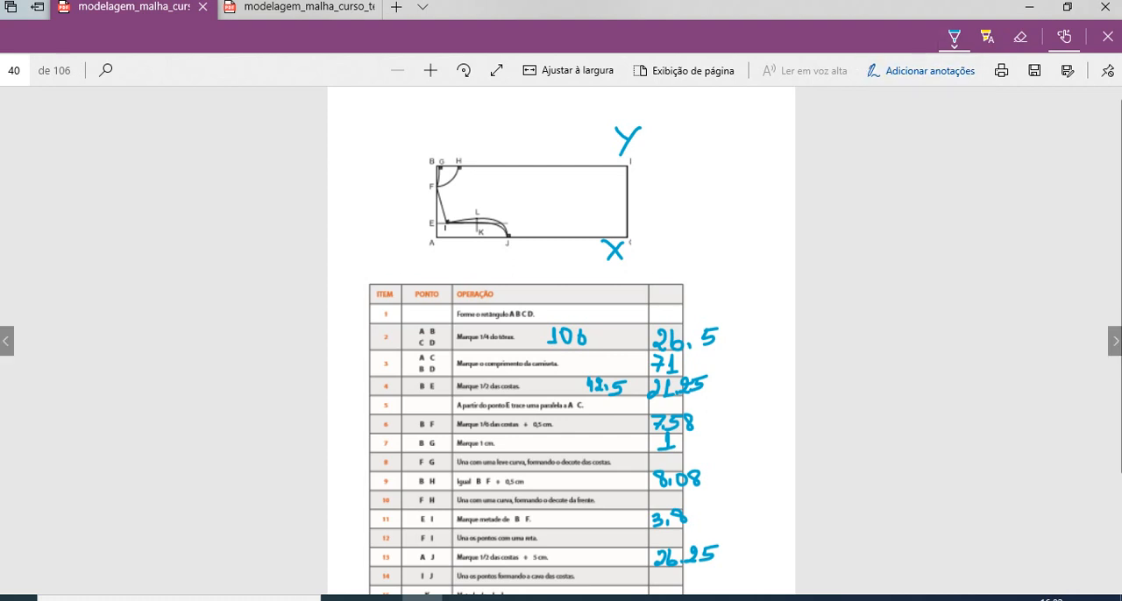
- In red ink, draw dimension lines below and beside the pattern diagram, labelled 71 for the length and 26,5 for the height
left_click(954, 36)
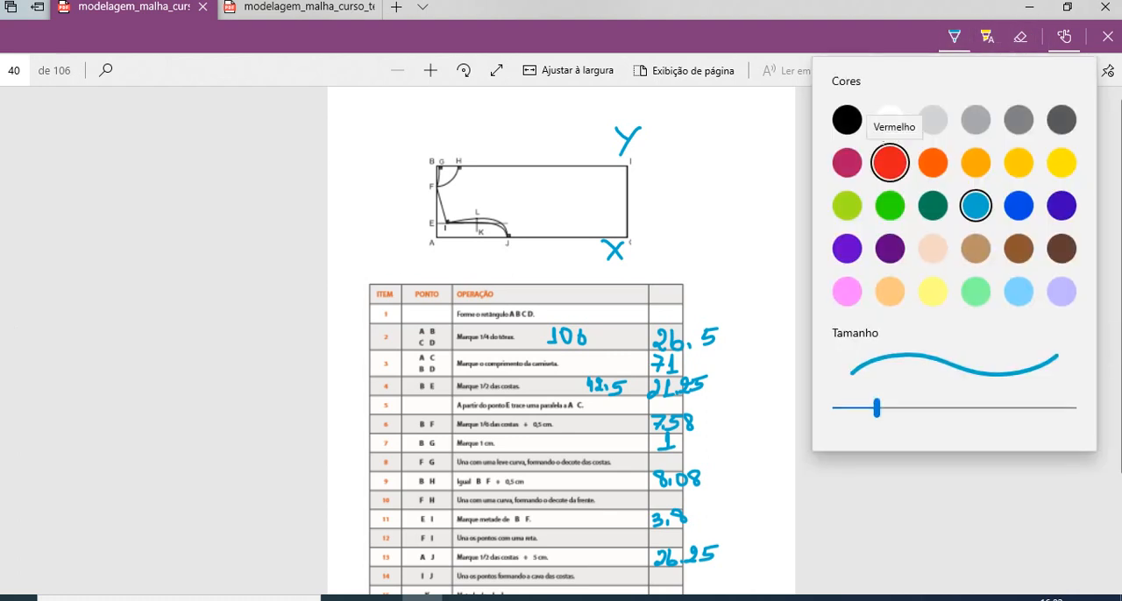
left_click(890, 163)
left_click_drag(429, 263, 664, 268)
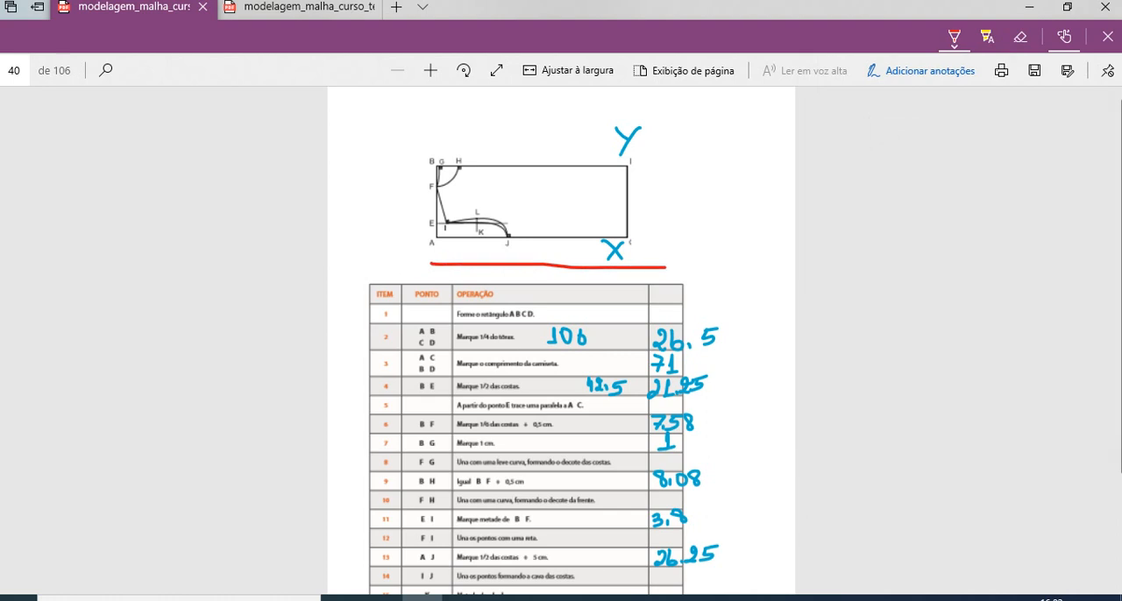
mouse_move(672, 251)
left_mouse_down()
mouse_move(681, 273)
mouse_move(687, 263)
mouse_move(696, 271)
left_mouse_up()
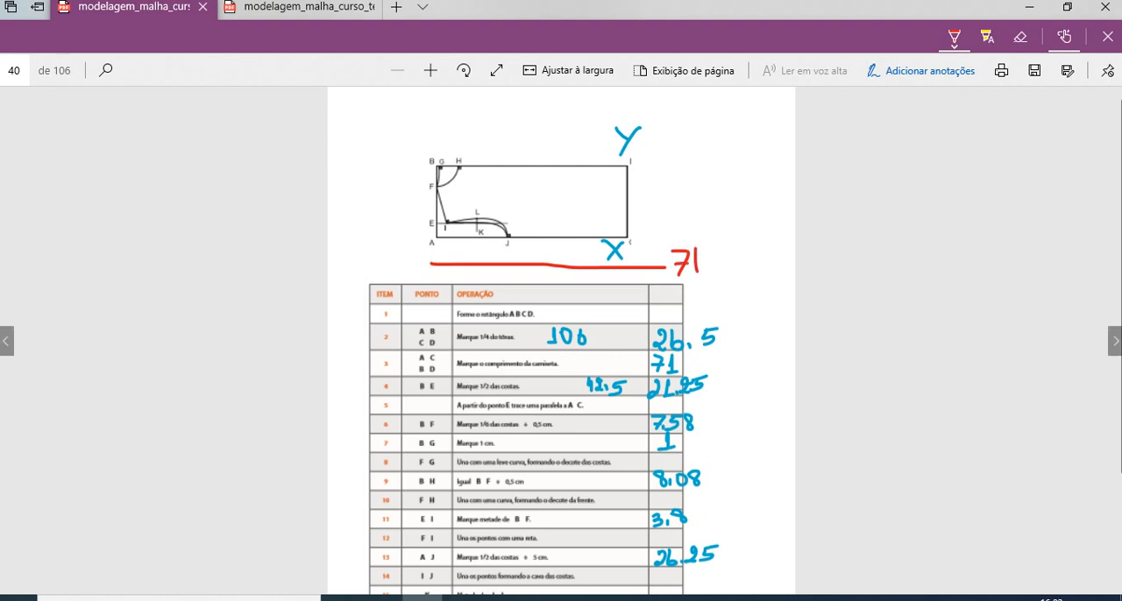
left_click_drag(397, 263, 399, 156)
mouse_move(336, 193)
left_mouse_down()
mouse_move(349, 185)
mouse_move(334, 211)
mouse_move(352, 203)
mouse_move(361, 220)
mouse_move(386, 193)
left_mouse_up()
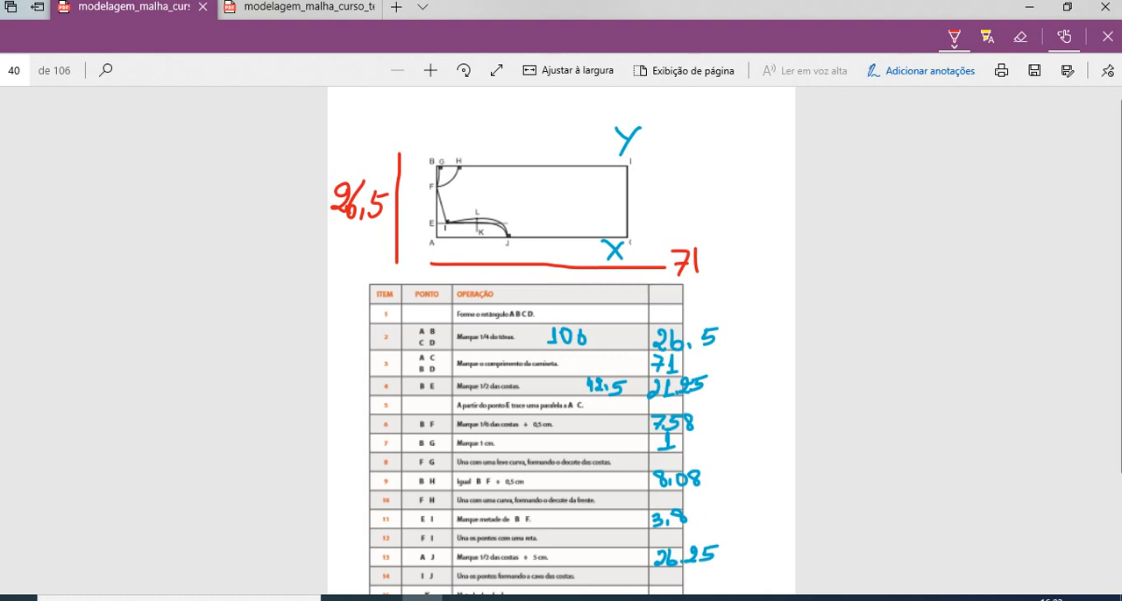
- Circle the size M column of the measurement table on page 39 in red and return to page 40
left_click(6, 341)
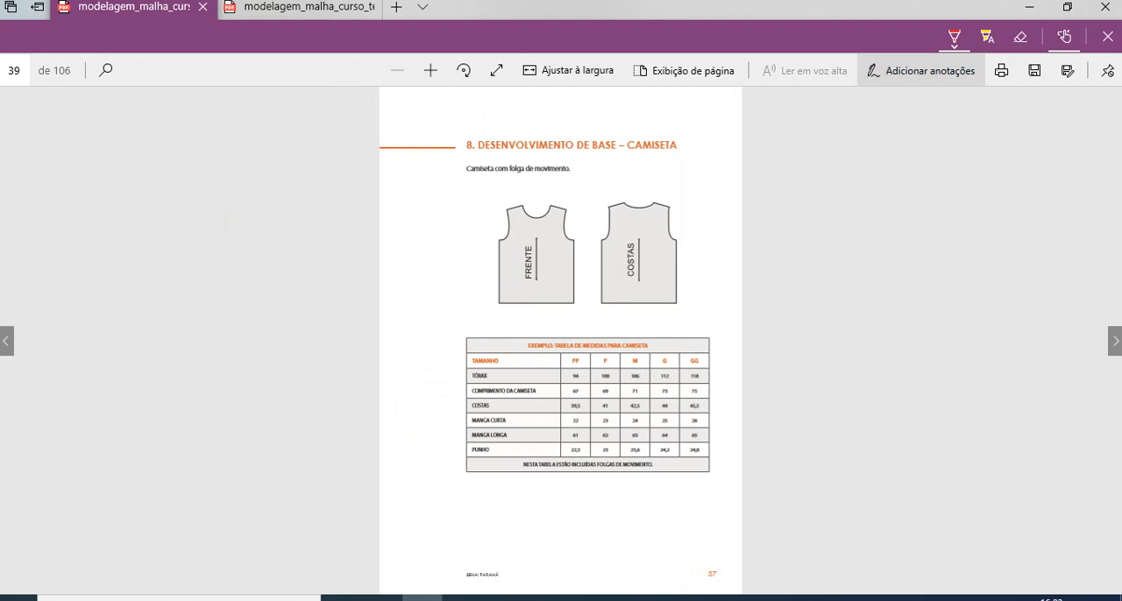
left_click(921, 70)
left_click(430, 70)
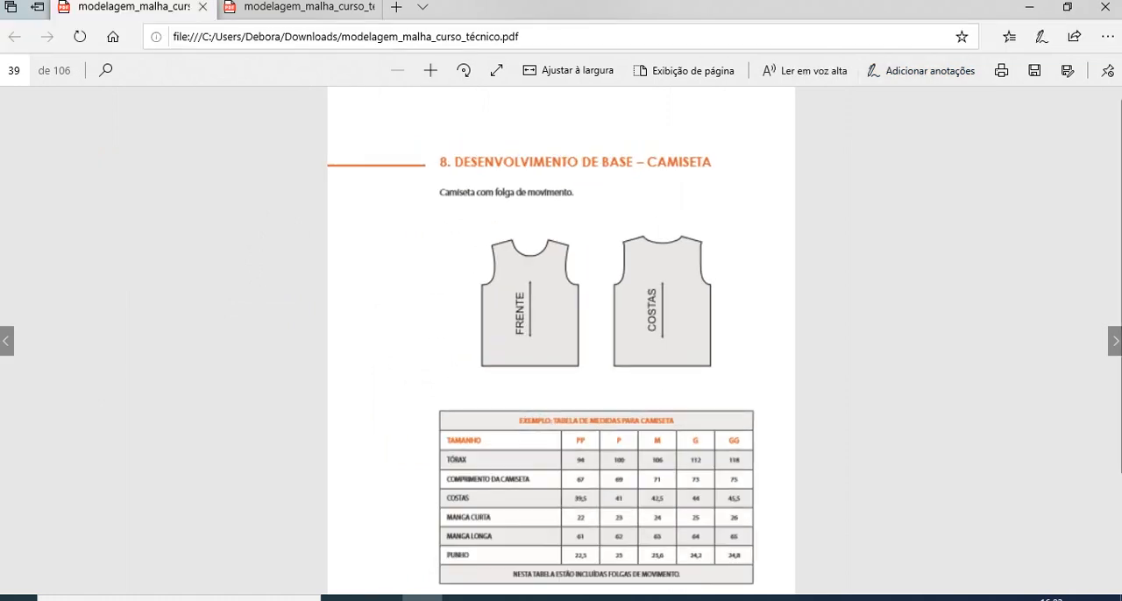
left_click(920, 70)
mouse_move(650, 420)
left_mouse_down()
mouse_move(646, 555)
mouse_move(669, 562)
mouse_move(680, 445)
mouse_move(667, 425)
mouse_move(647, 432)
left_mouse_up()
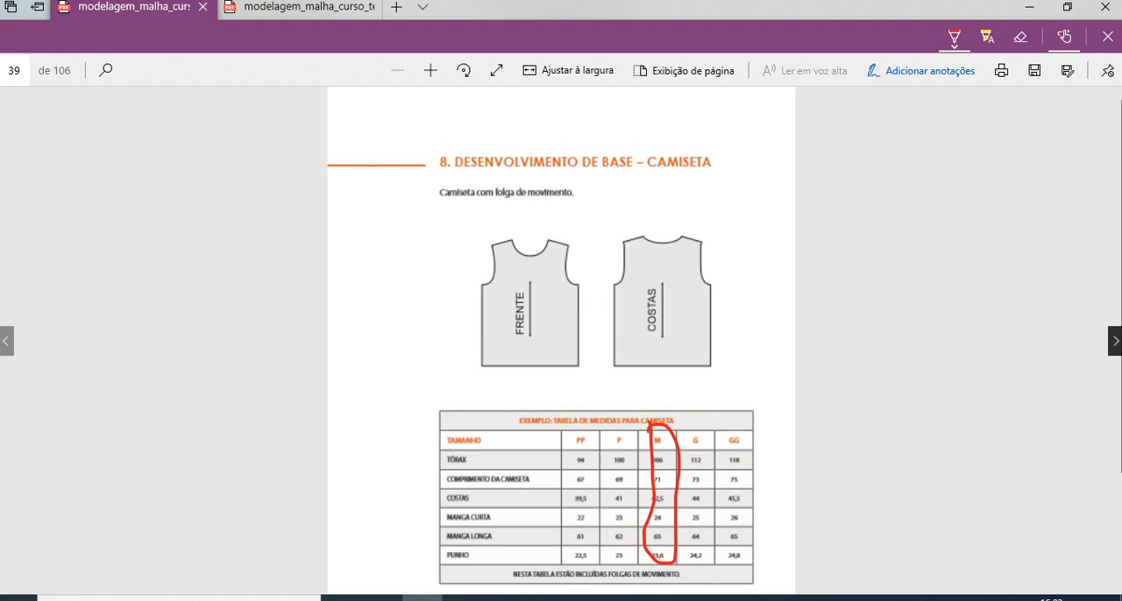
left_click(1115, 340)
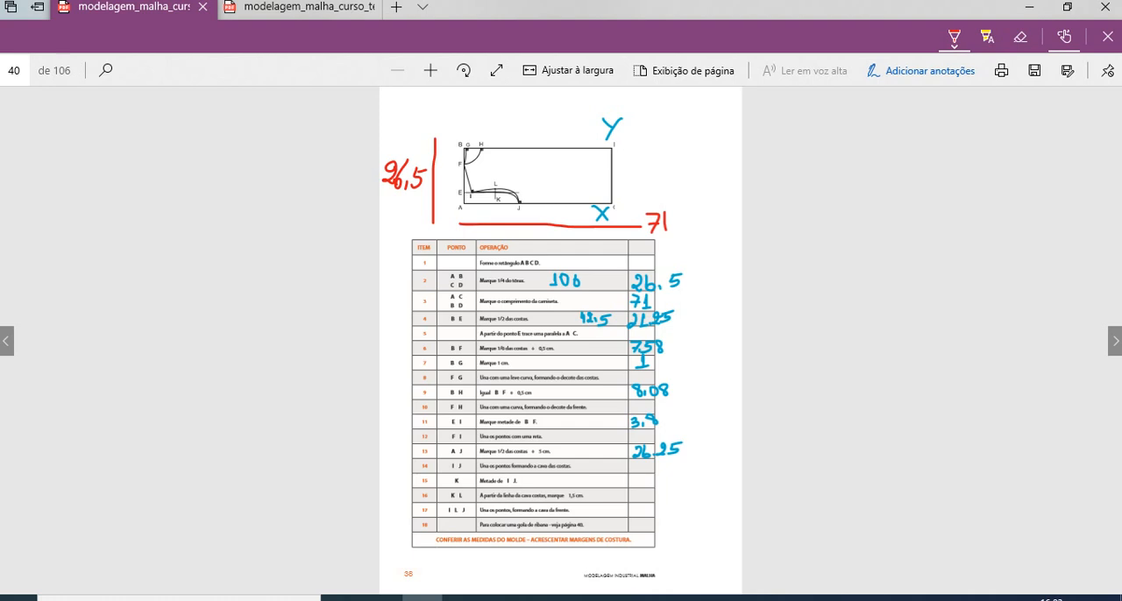
- Switch to Audaces Moldes and start a rectangle with Dx set to 71 cm, following the PDF's length measurement
key("alt+Tab")
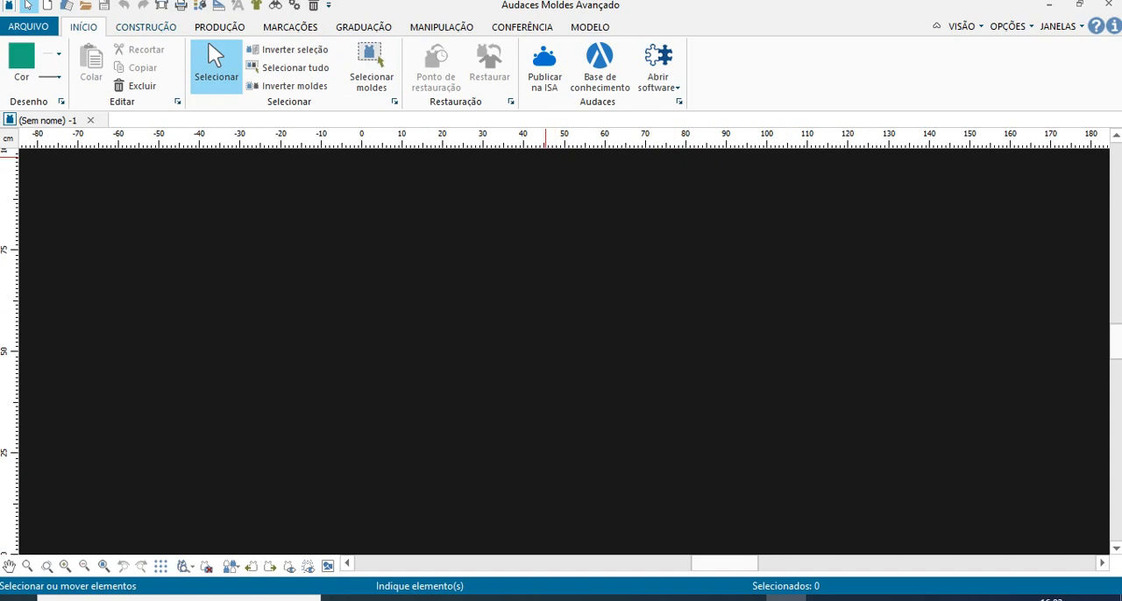
left_click(145, 26)
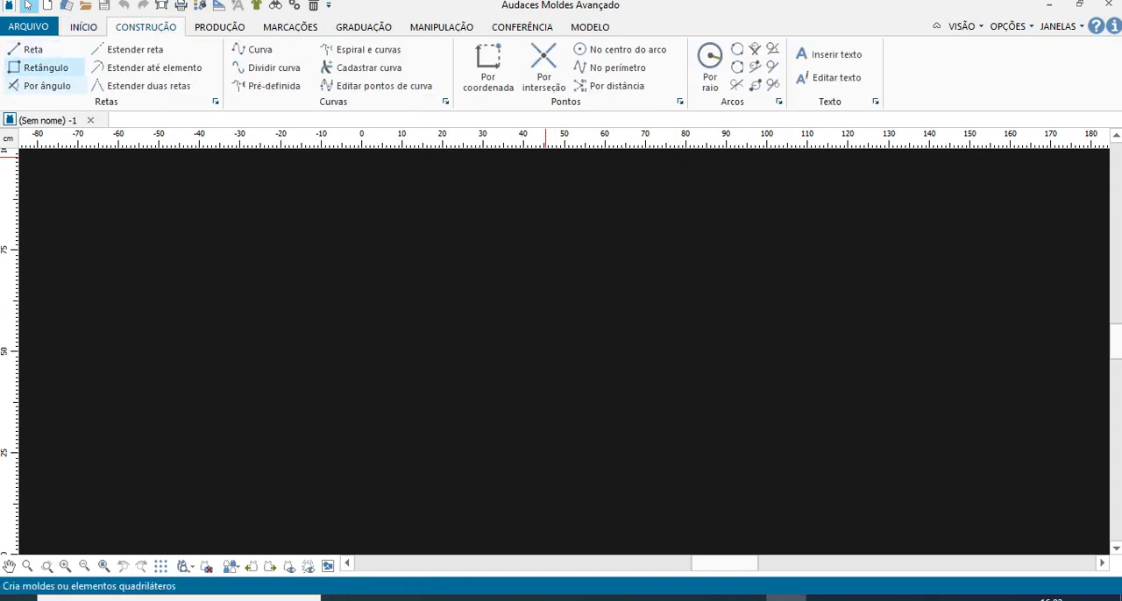
left_click(46, 67)
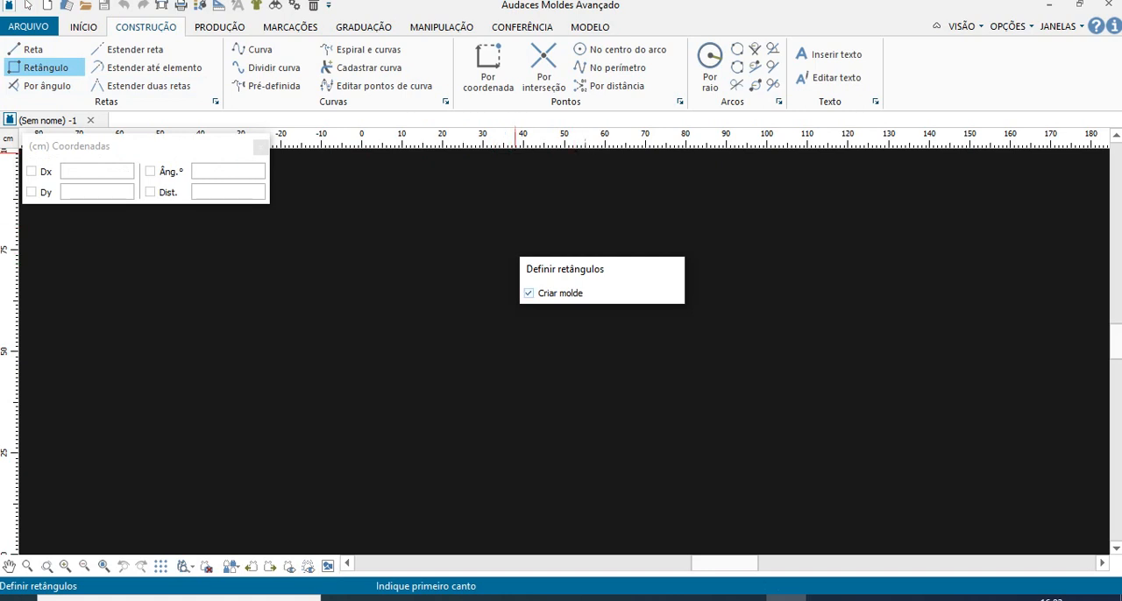
left_click(97, 172)
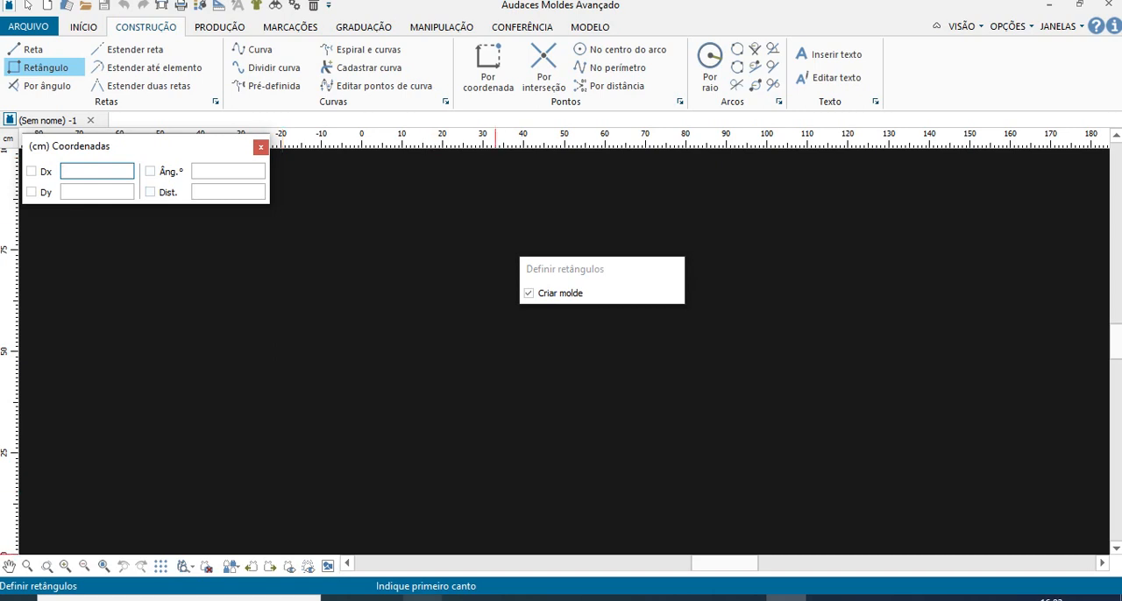
left_click(423, 599)
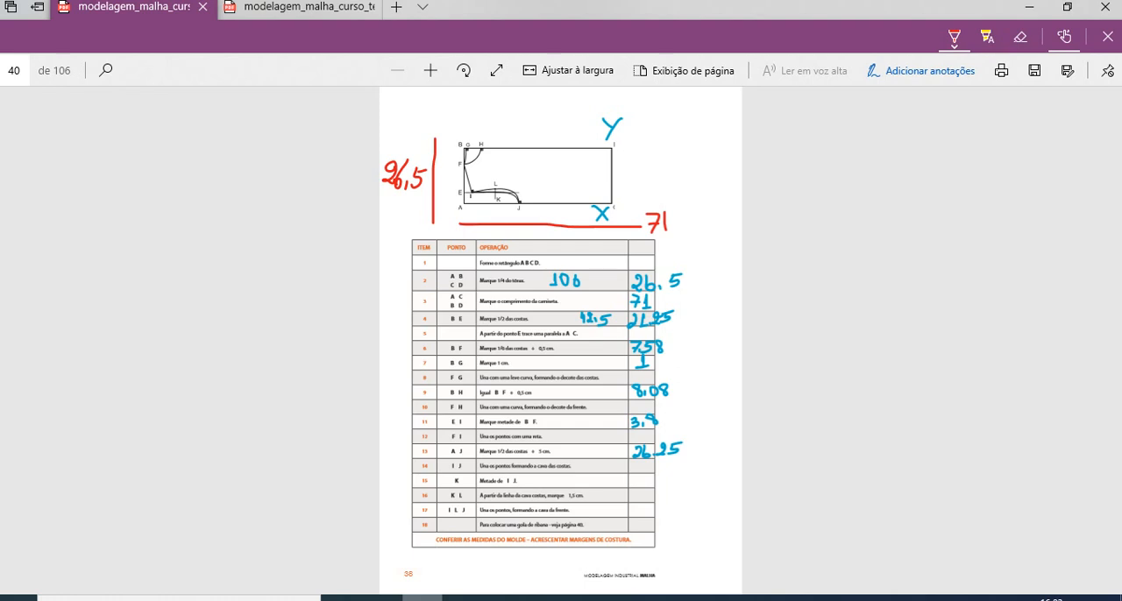
left_click(786, 598)
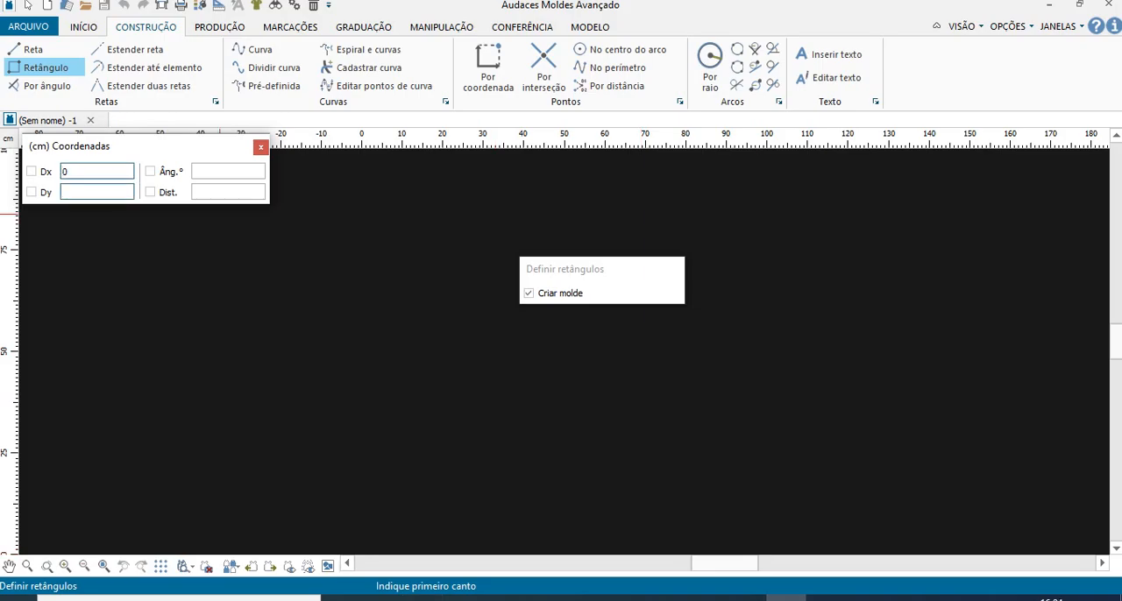
left_click_drag(113, 146, 209, 183)
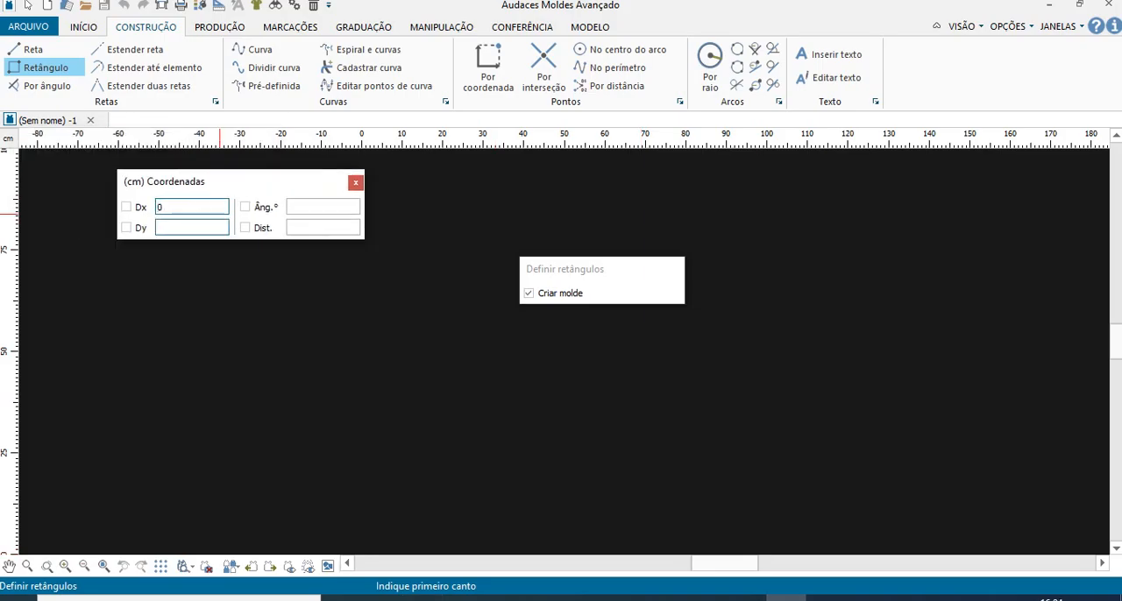
type("71")
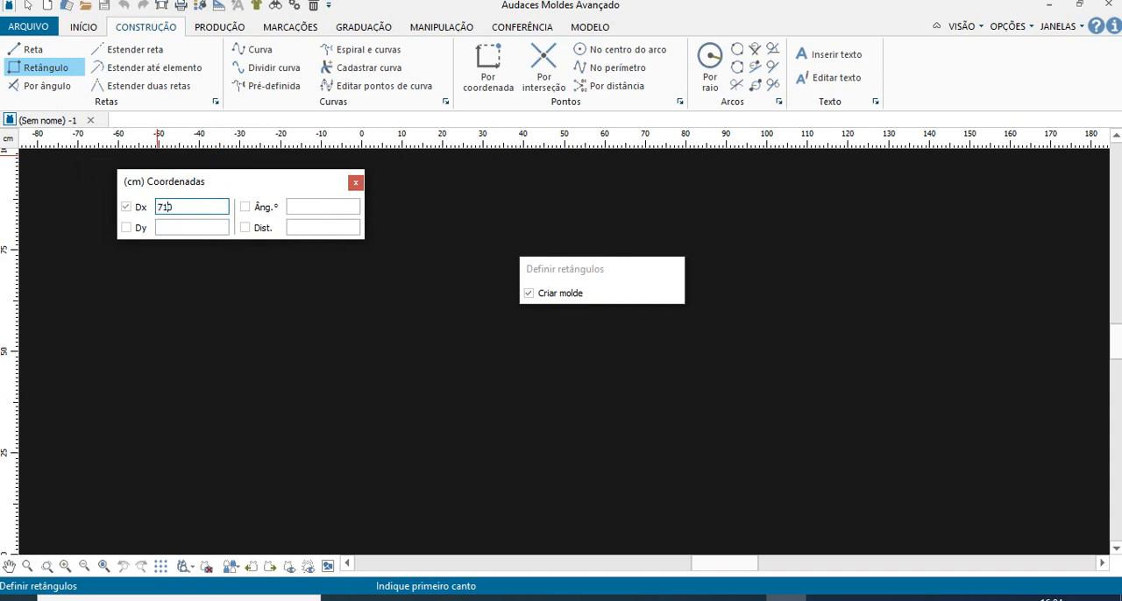
key("BackSpace")
- Set the rectangle's Dy to -26.5 cm and place it in the drawing area as a pattern piece
left_click(192, 228)
type("265")
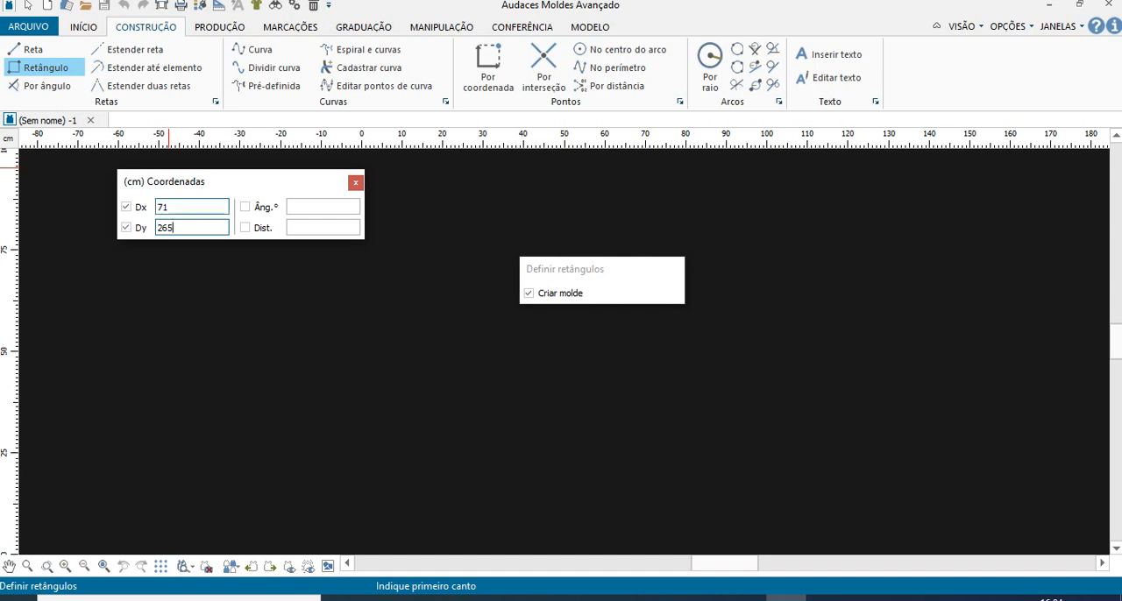
key("BackSpace")
key("BackSpace")
type("6")
left_click(155, 283)
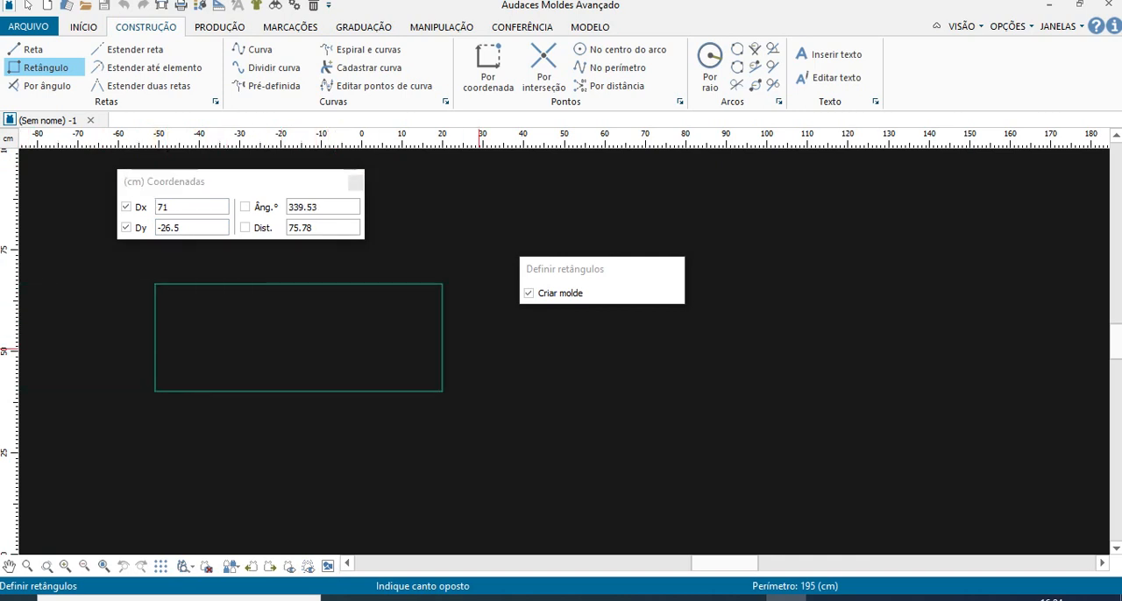
key("Return")
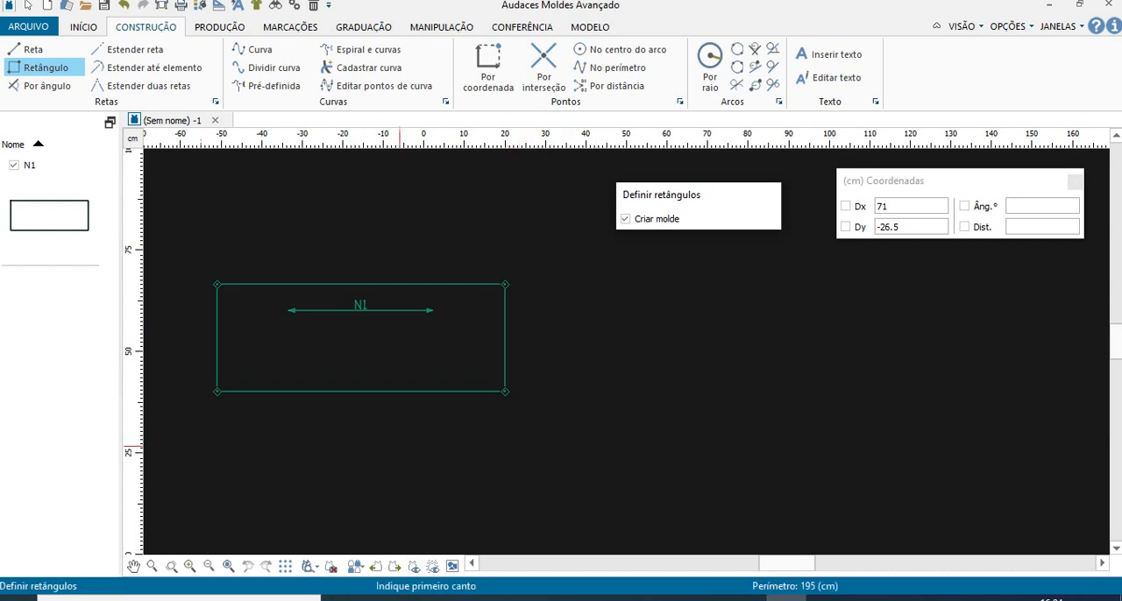
- Check the B–E measurement in the PDF and, in Audaces Moldes, place a point 21.25 cm down the rectangle's left edge from its upper-left corner
left_click(423, 597)
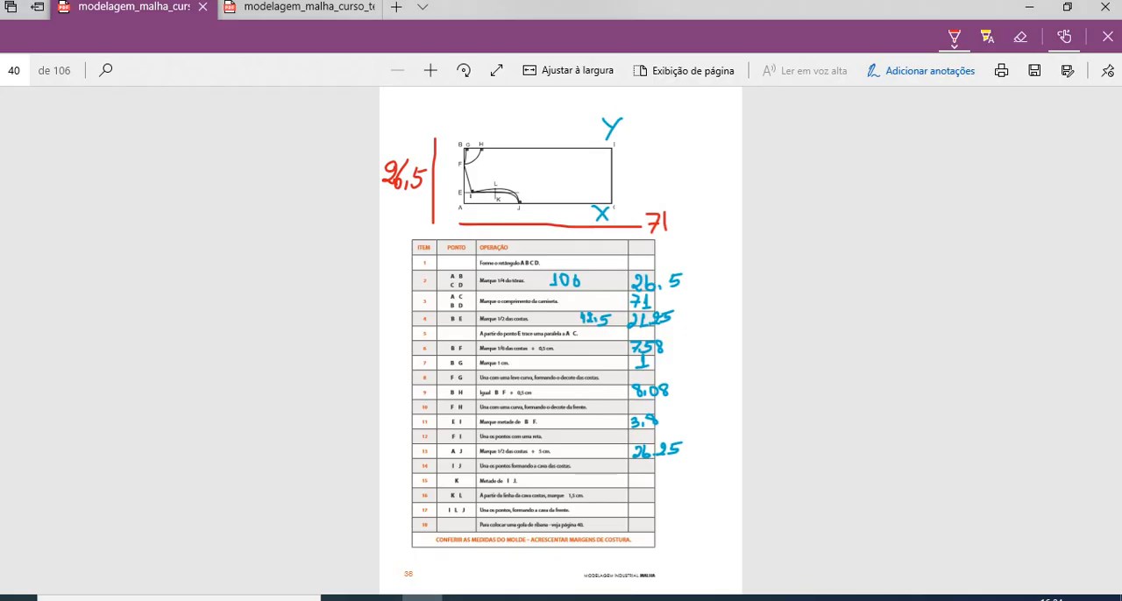
left_click(429, 70)
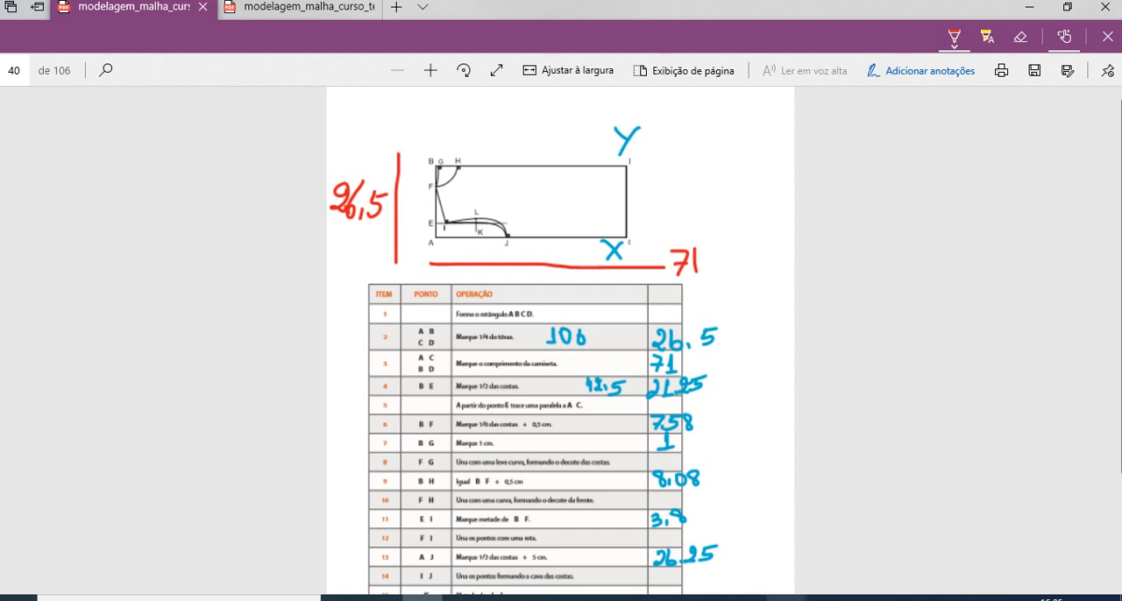
left_click(786, 597)
left_click(488, 68)
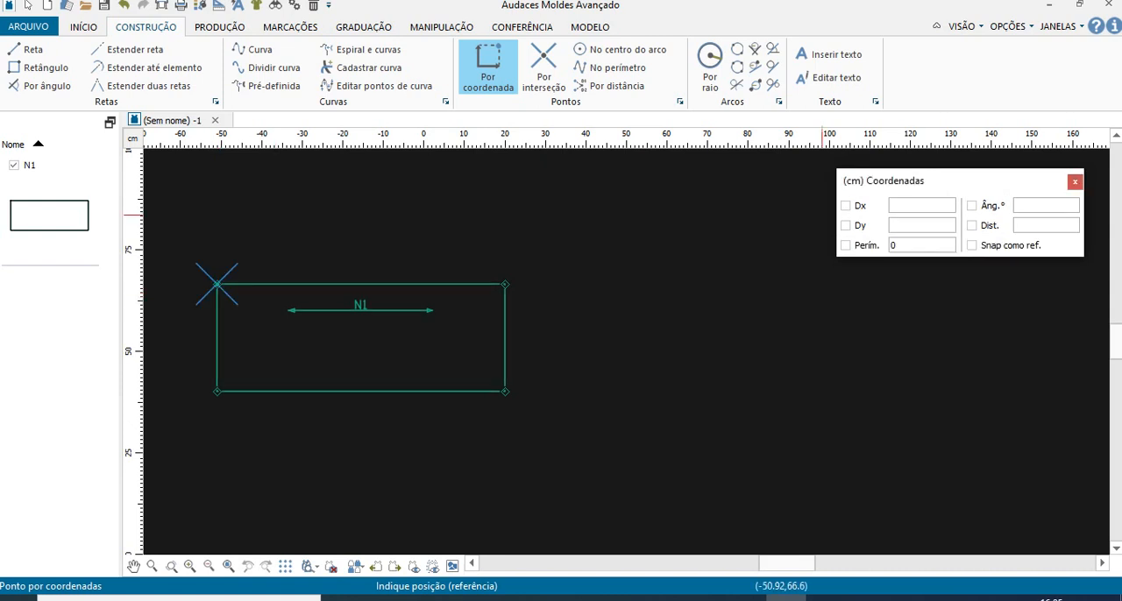
double_click(903, 245)
type("221.")
key("BackSpace")
key("BackSpace")
key("BackSpace")
type("1.25")
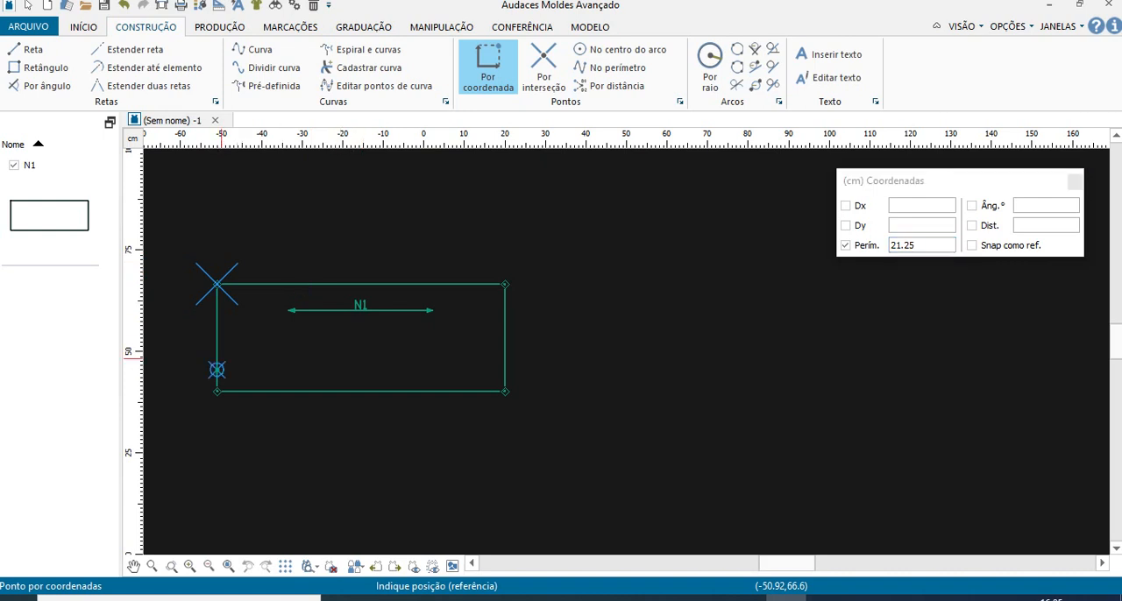
key("Return")
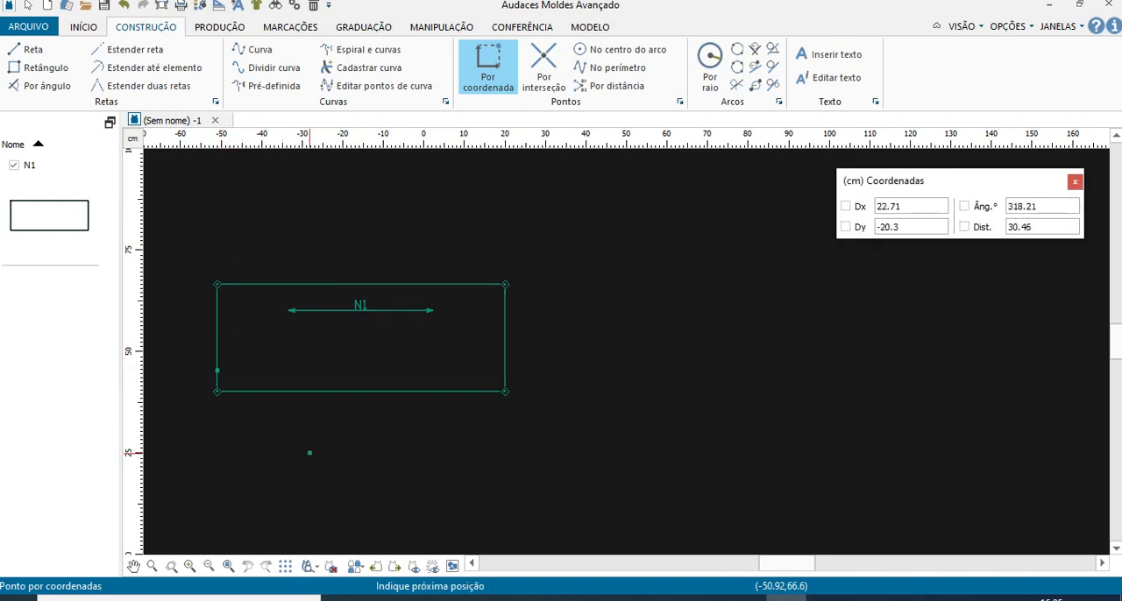
right_click(426, 441)
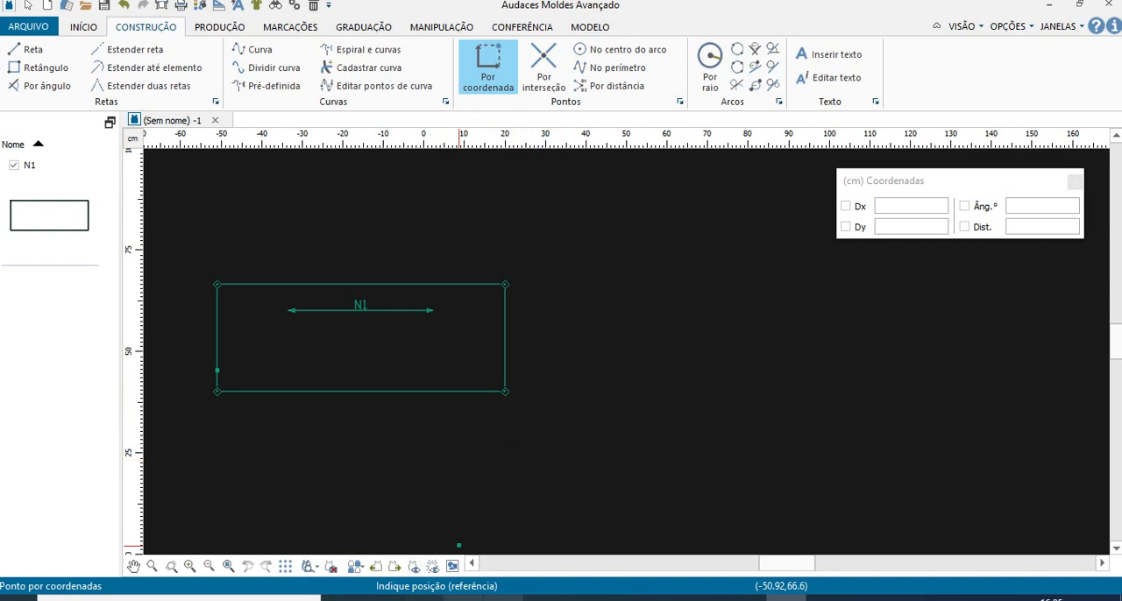
- Following the PDF's item 5, draw a horizontal line about 26 cm long from point E, parallel to the rectangle's bottom edge
left_click(420, 600)
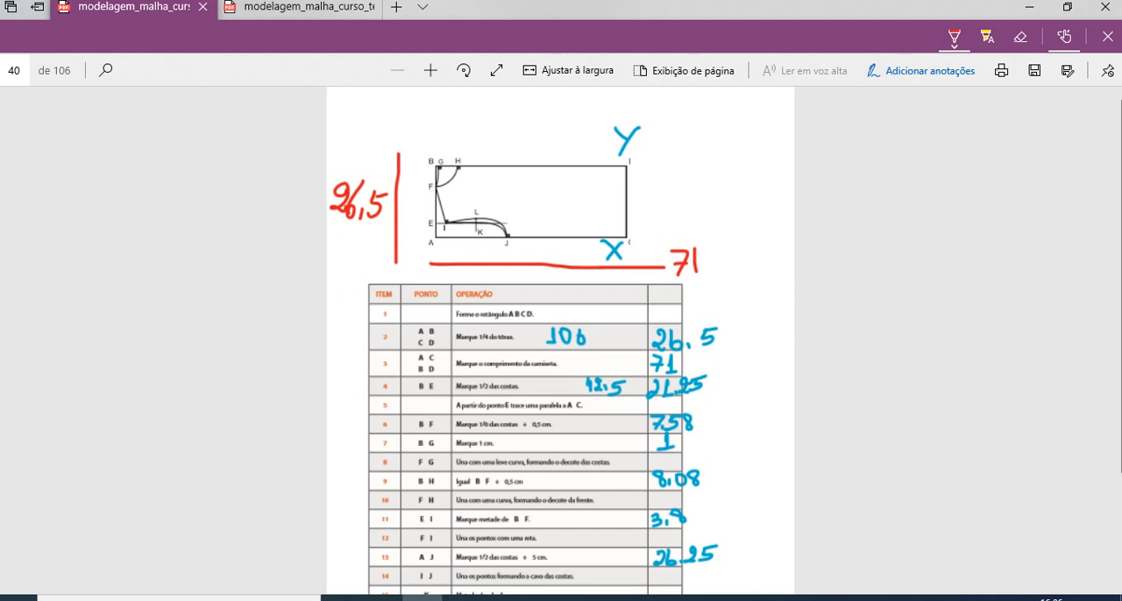
left_click(787, 599)
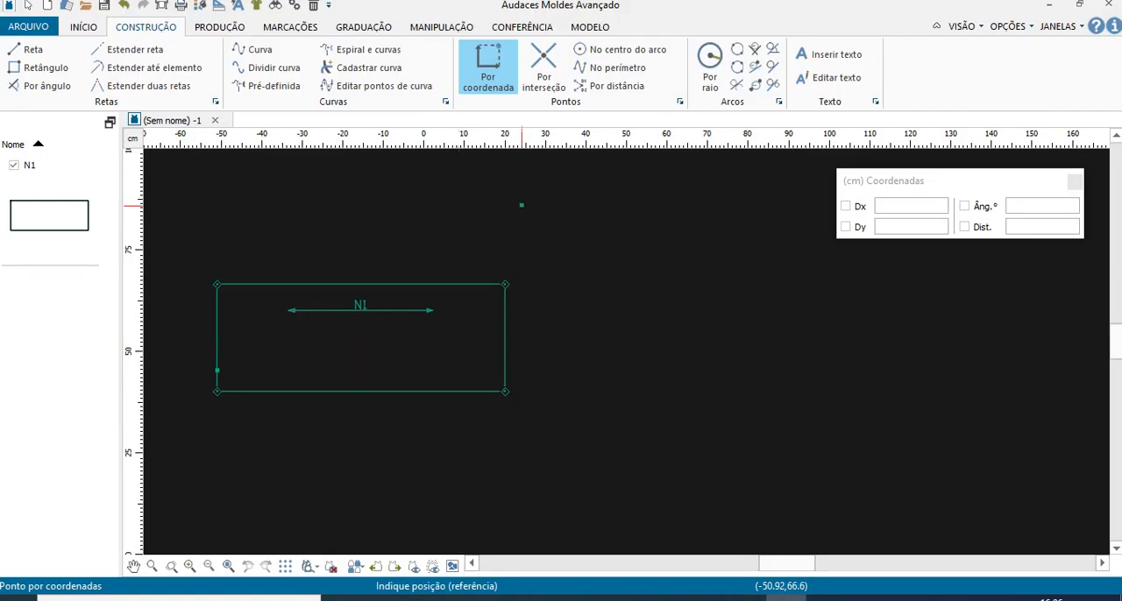
left_click(32, 49)
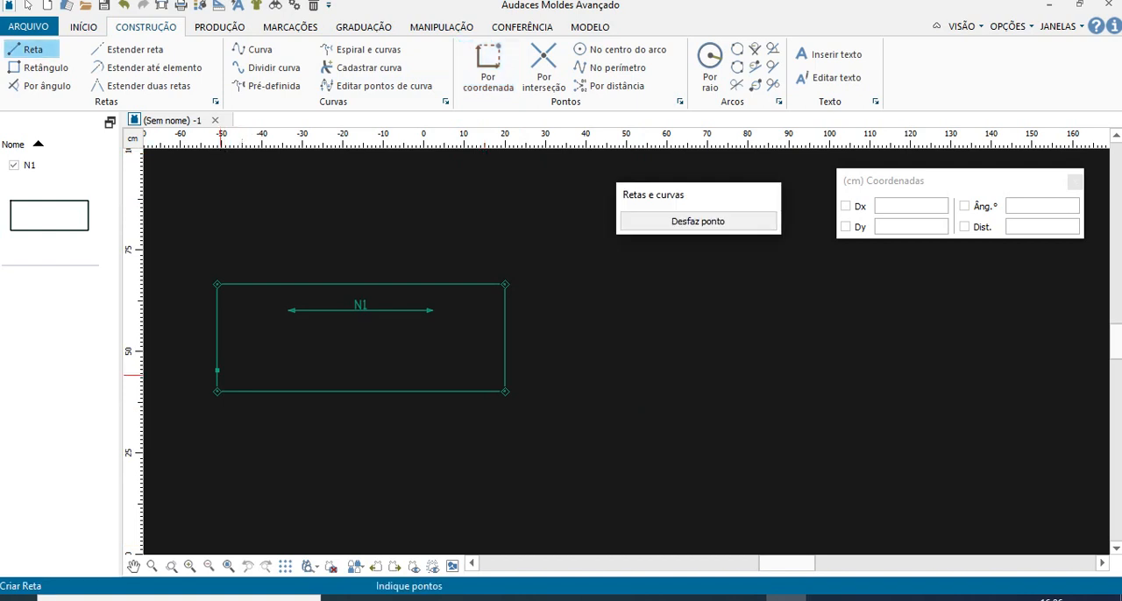
key("Return")
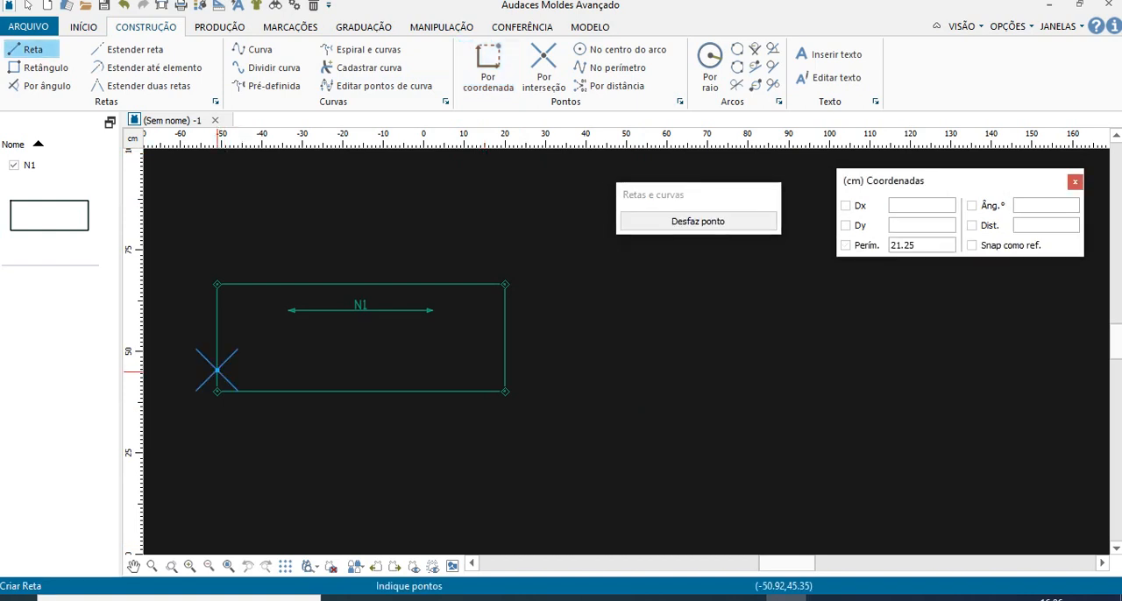
key("Return")
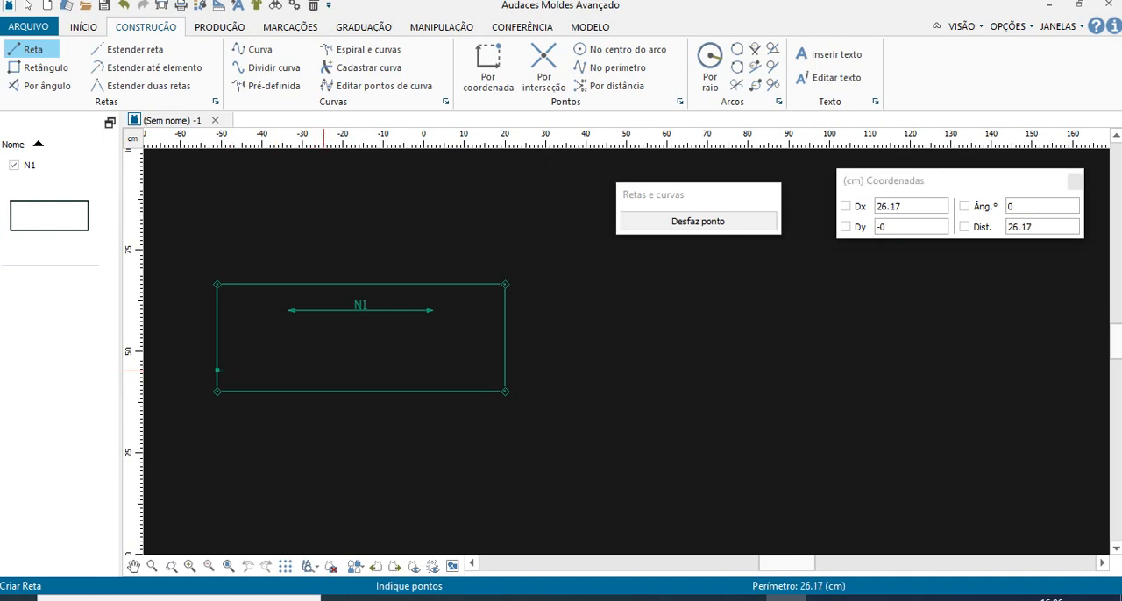
left_click(323, 370)
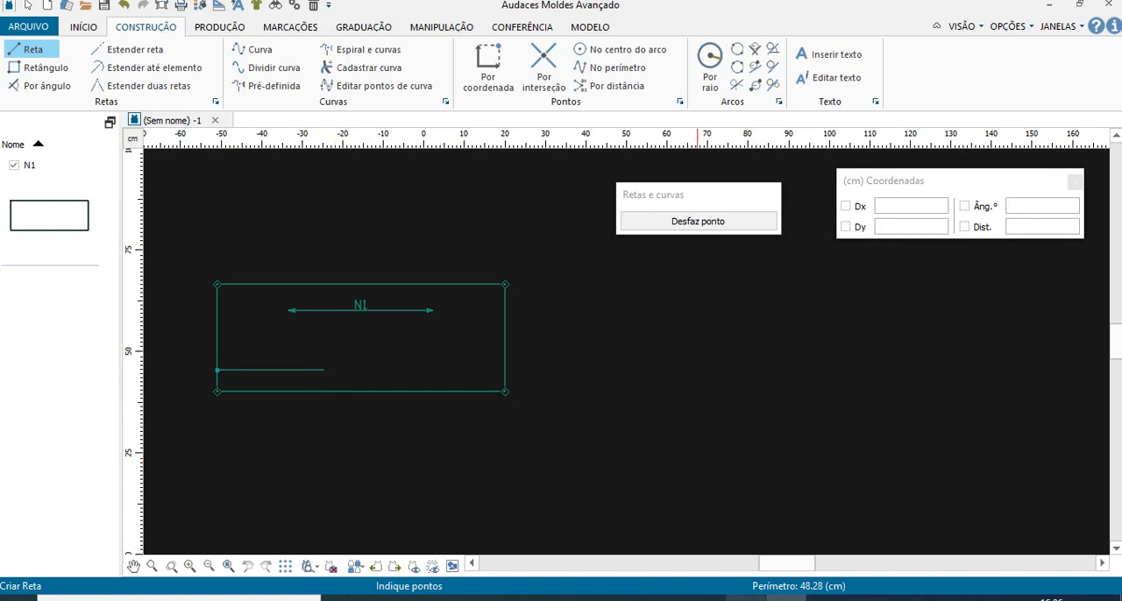
- Check the B–F measurement in the PDF and place a point 7.58 cm below the upper-left corner on the left edge
left_click(423, 598)
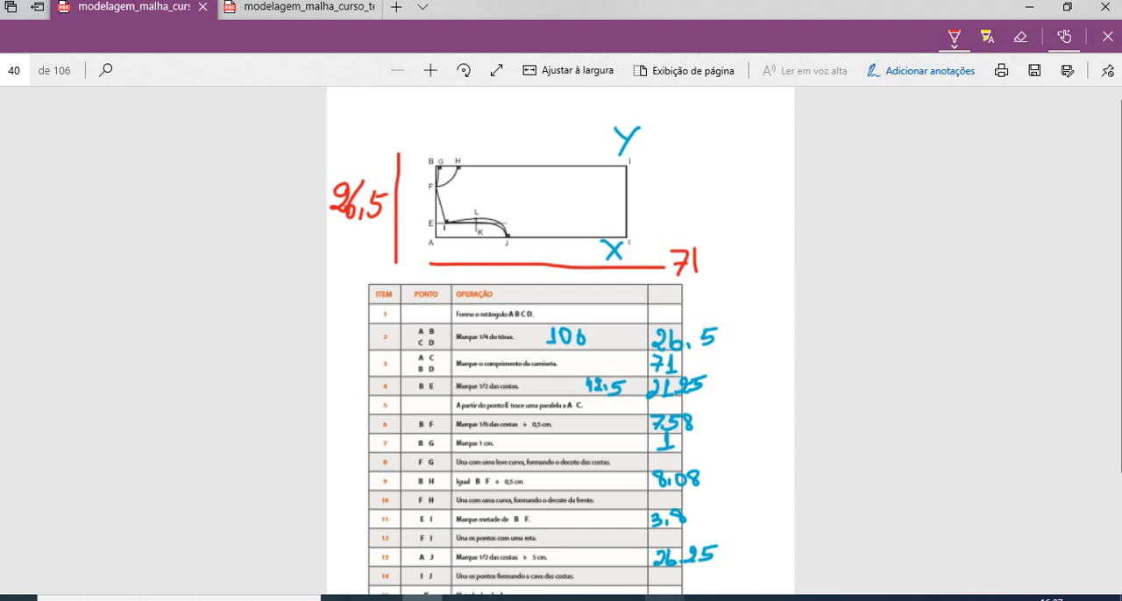
left_click(785, 599)
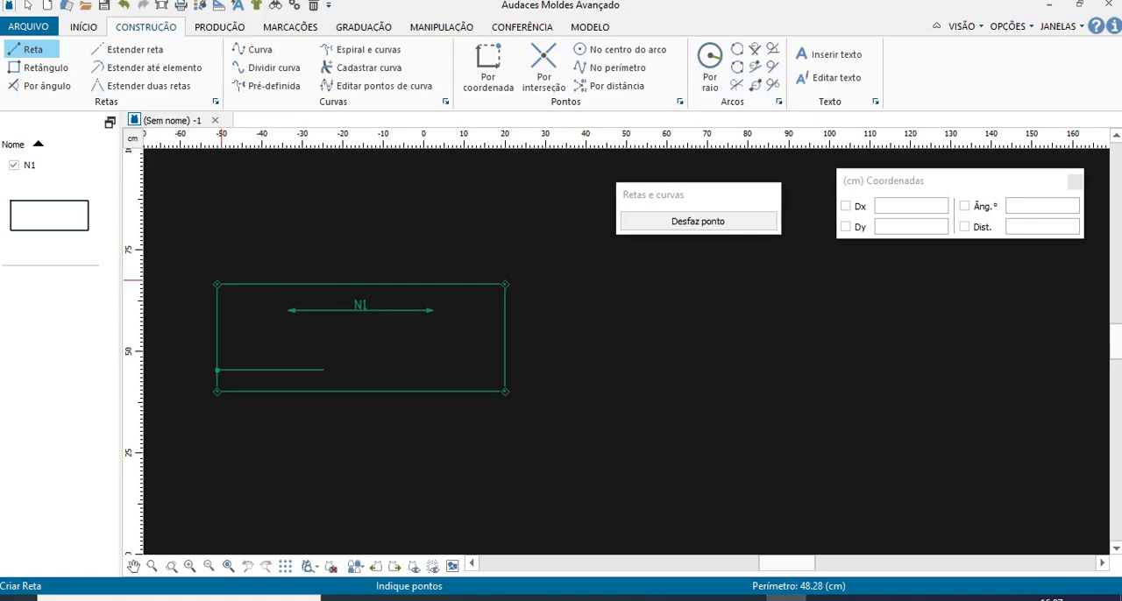
left_click(488, 69)
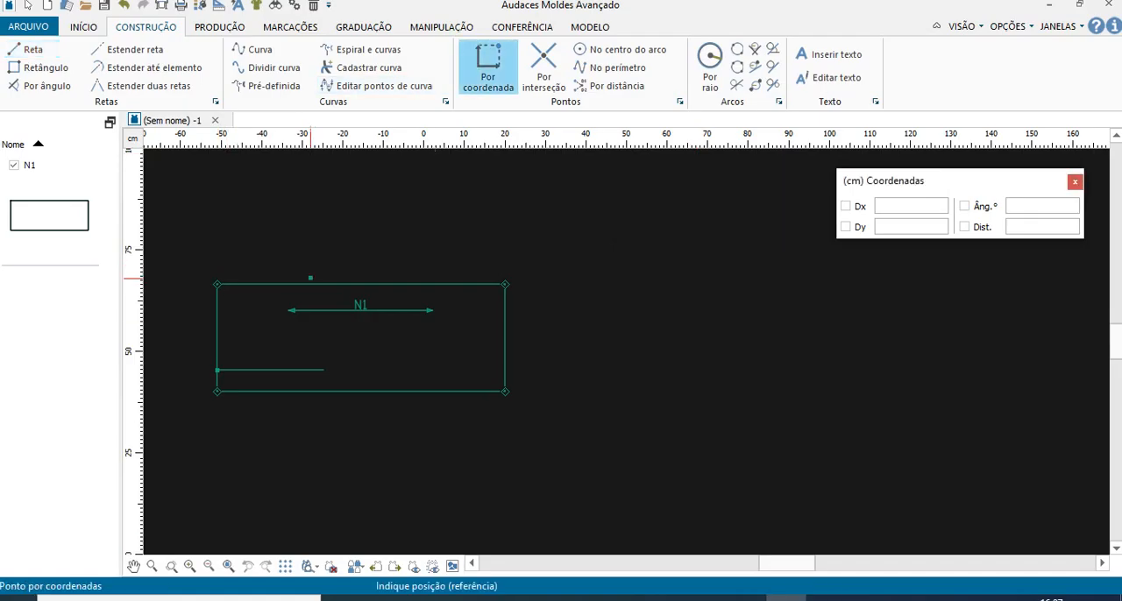
left_click(218, 286)
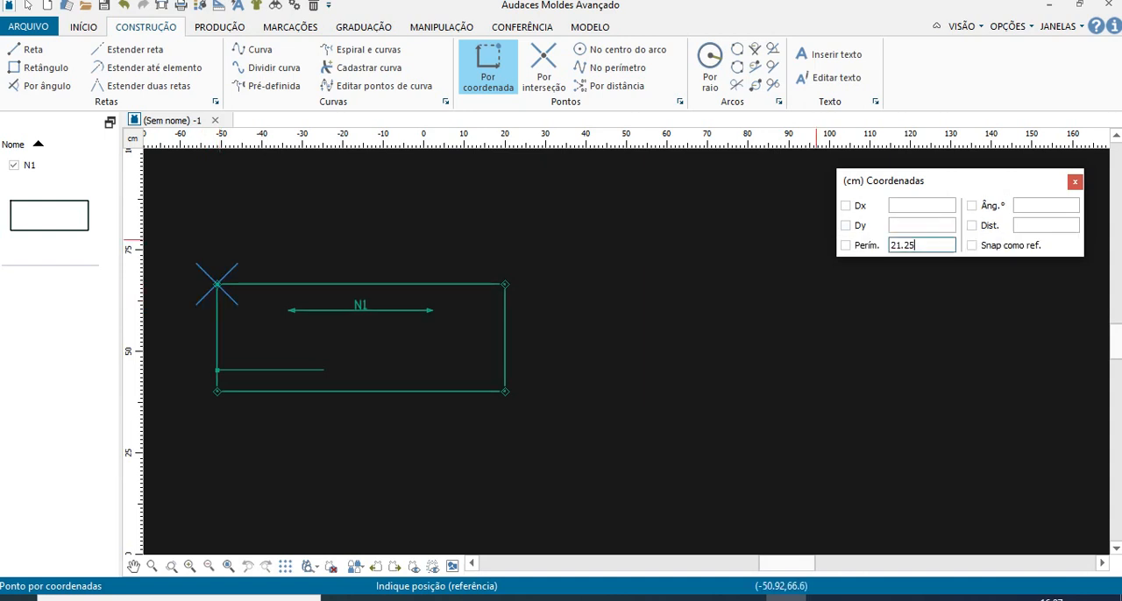
left_click_drag(917, 245, 875, 246)
type("7.58")
key("Return")
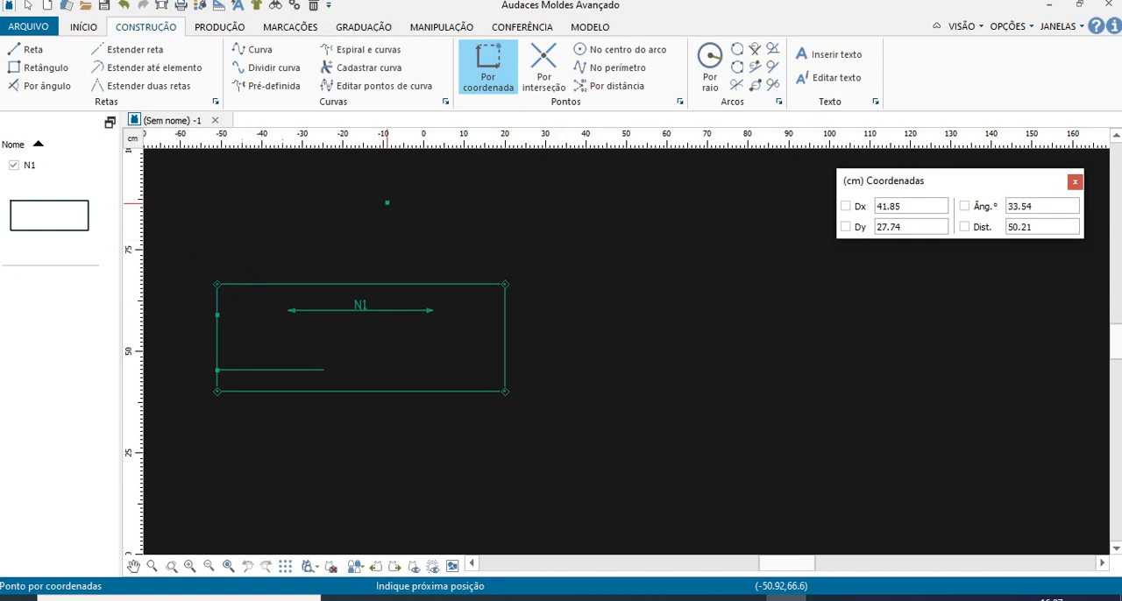
- Place point G on the rectangle's top edge, 1 cm along the perimeter from the upper-left corner
left_click(218, 286)
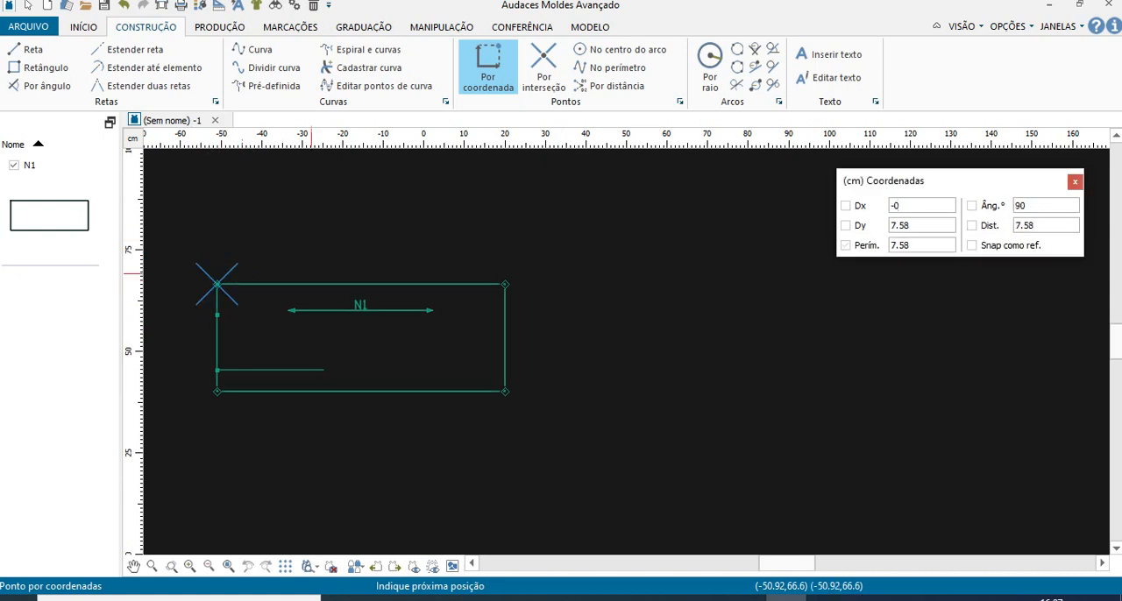
type("1")
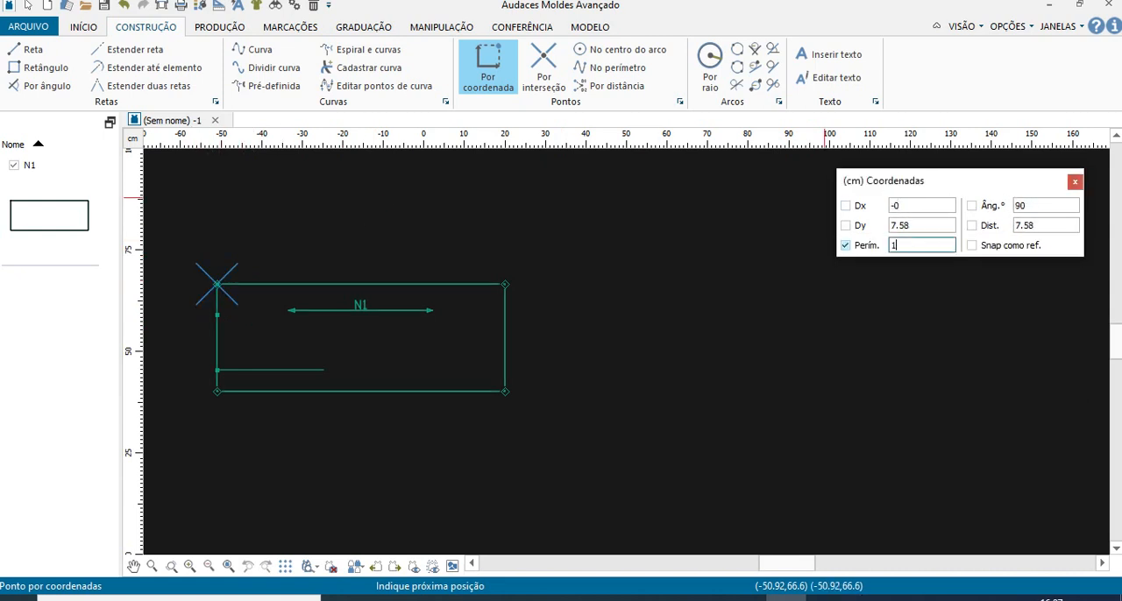
scroll(227, 278, "up", 3)
scroll(221, 275, "up", 2)
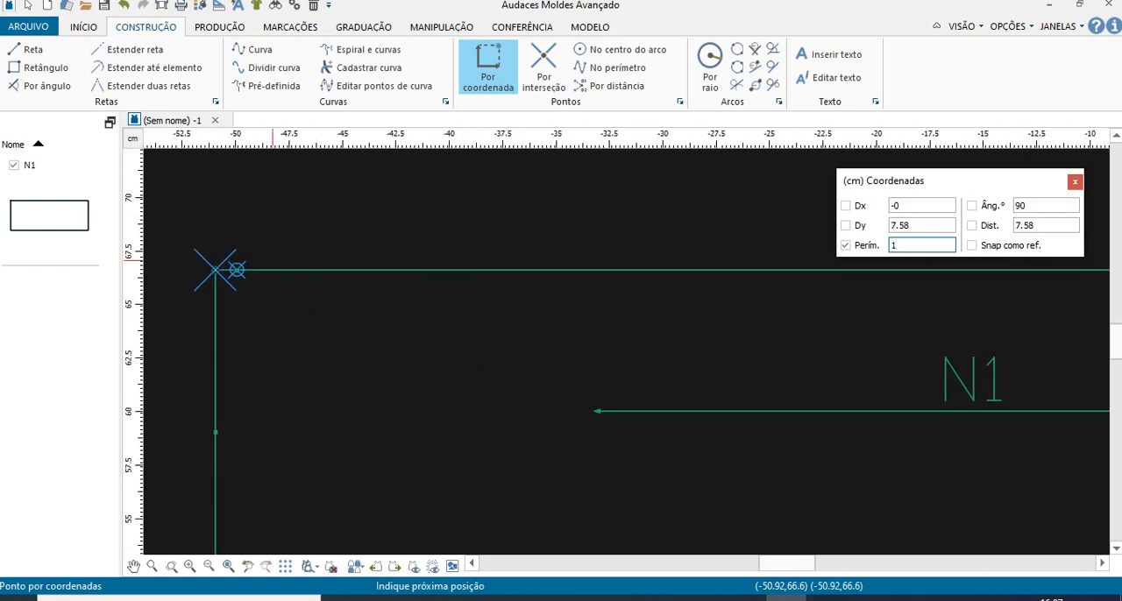
key("Return")
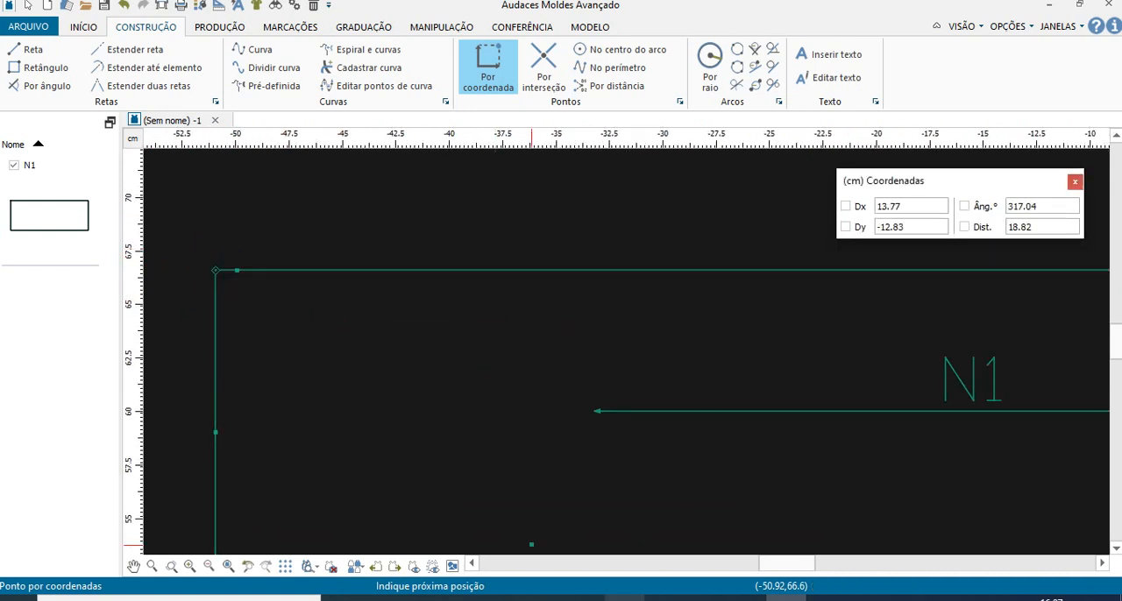
- Check the B–H measurement in the PDF and place a point on the top edge 8.08 cm from the upper-left corner
left_click(423, 598)
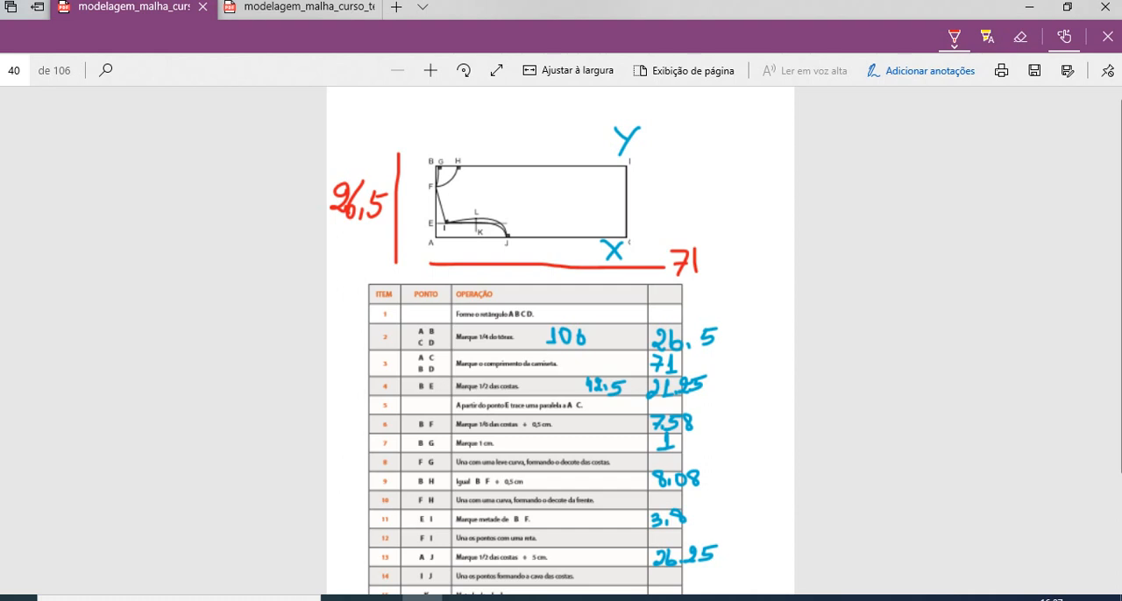
left_click(786, 599)
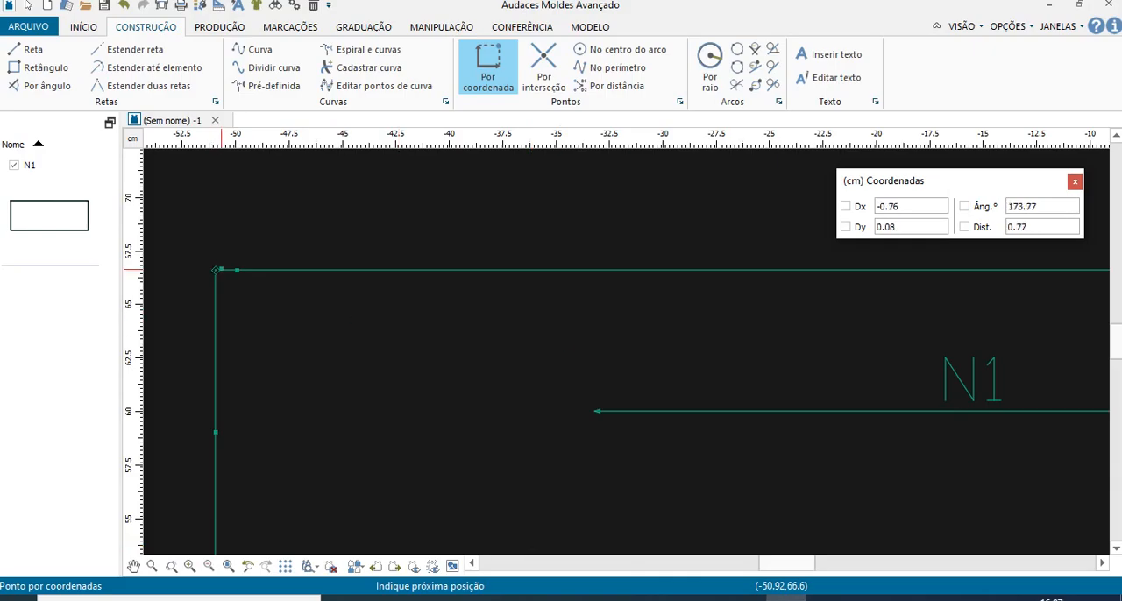
left_click(216, 270)
key("Tab")
key("Tab")
type("8")
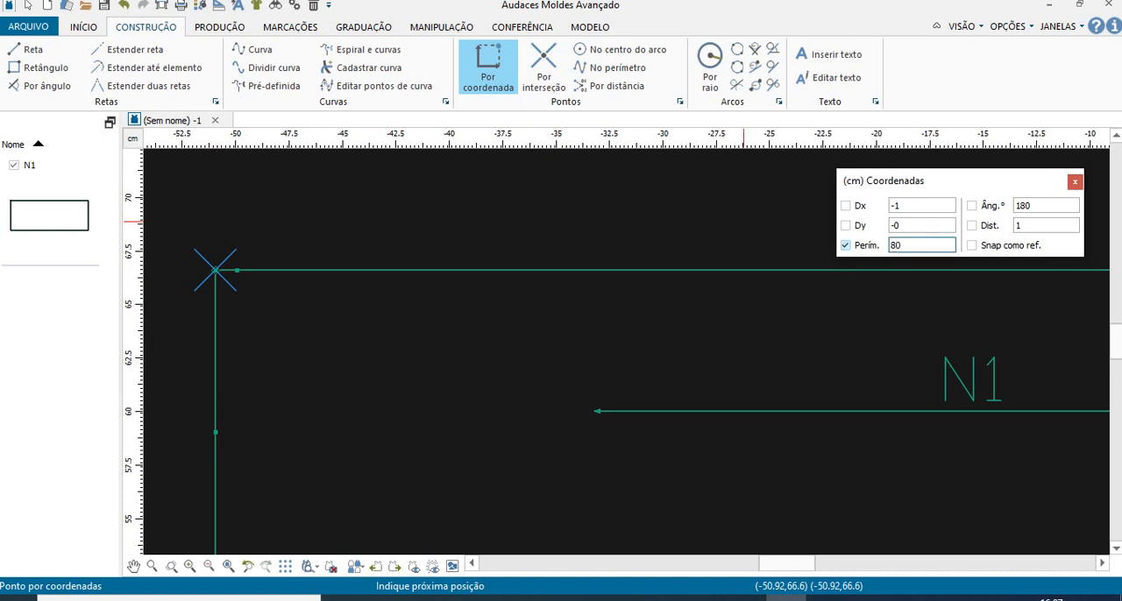
type(".08")
key("Return")
scroll(430, 284, "down", 1)
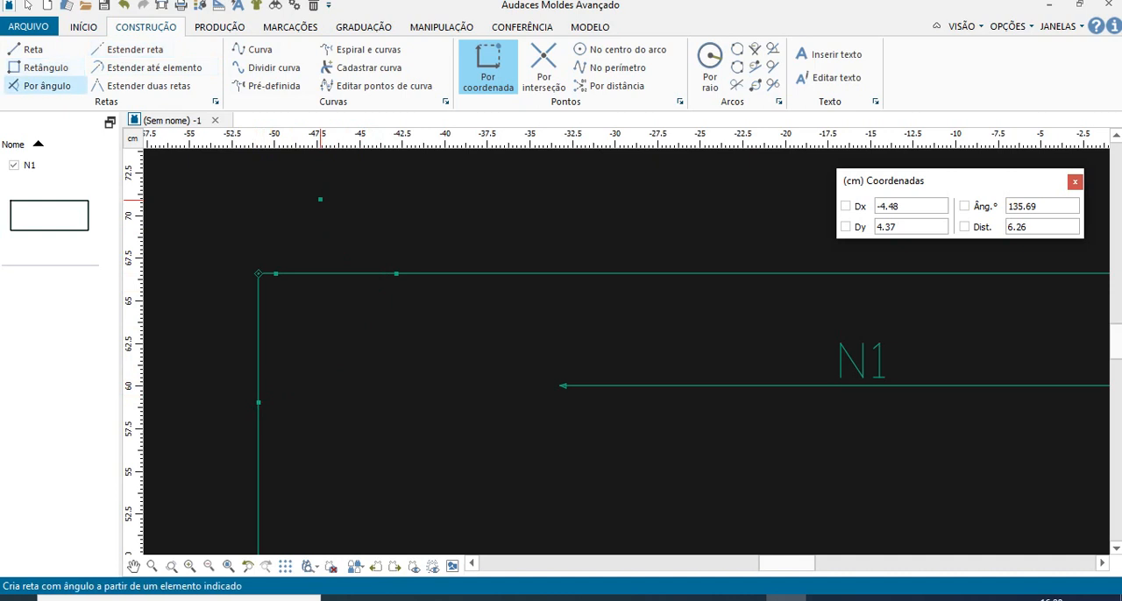
- Try to draw the back neckline curve from point F on the left edge toward point G, and undo it
left_click(256, 50)
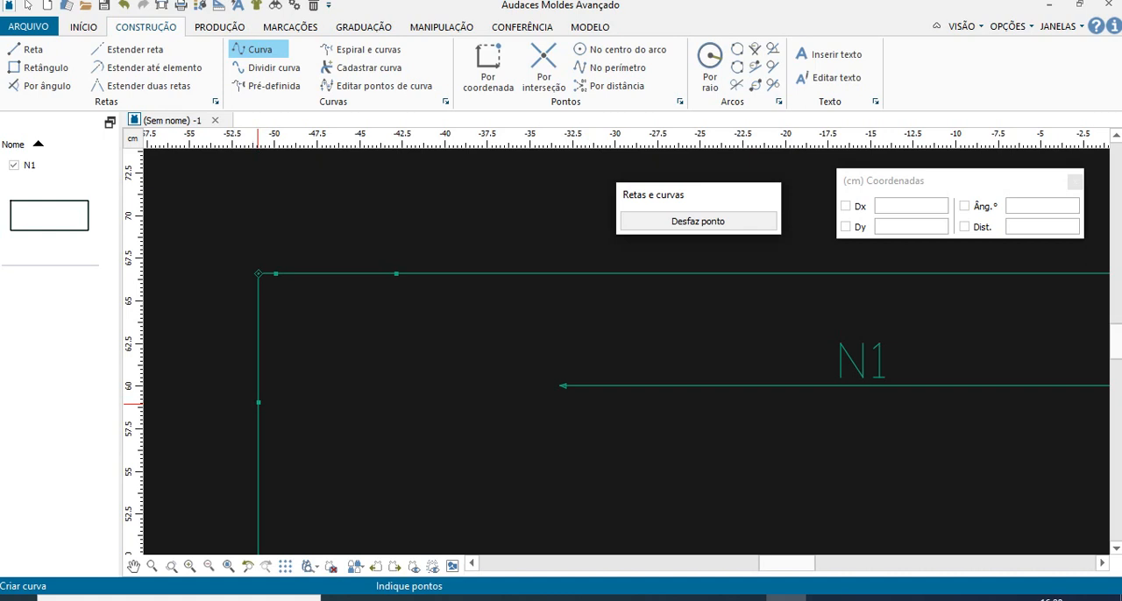
right_click(258, 403)
right_click(257, 402)
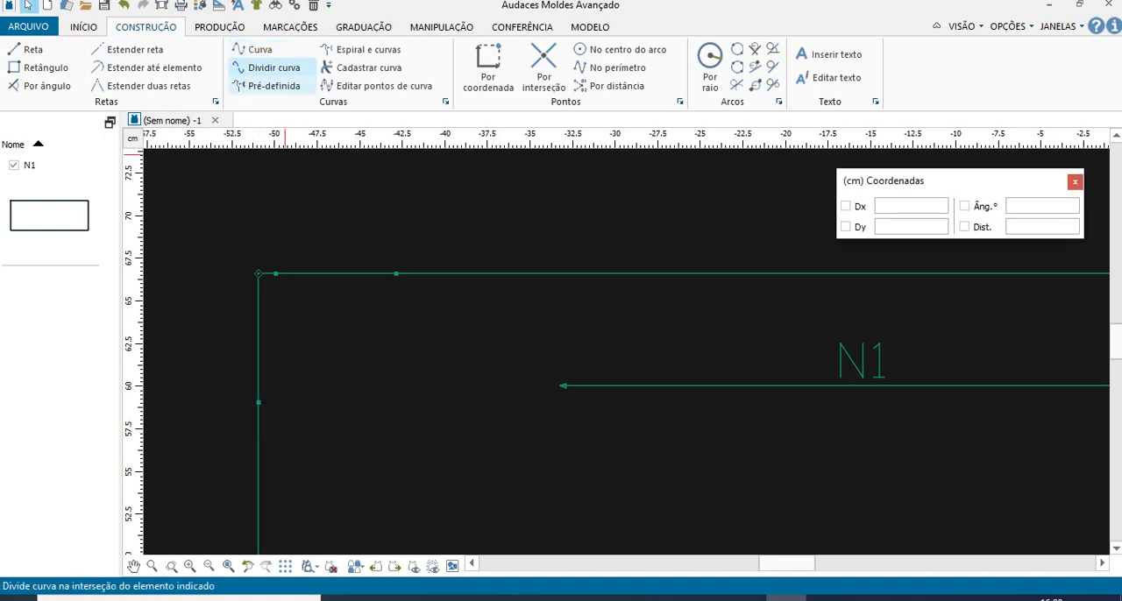
left_click(259, 50)
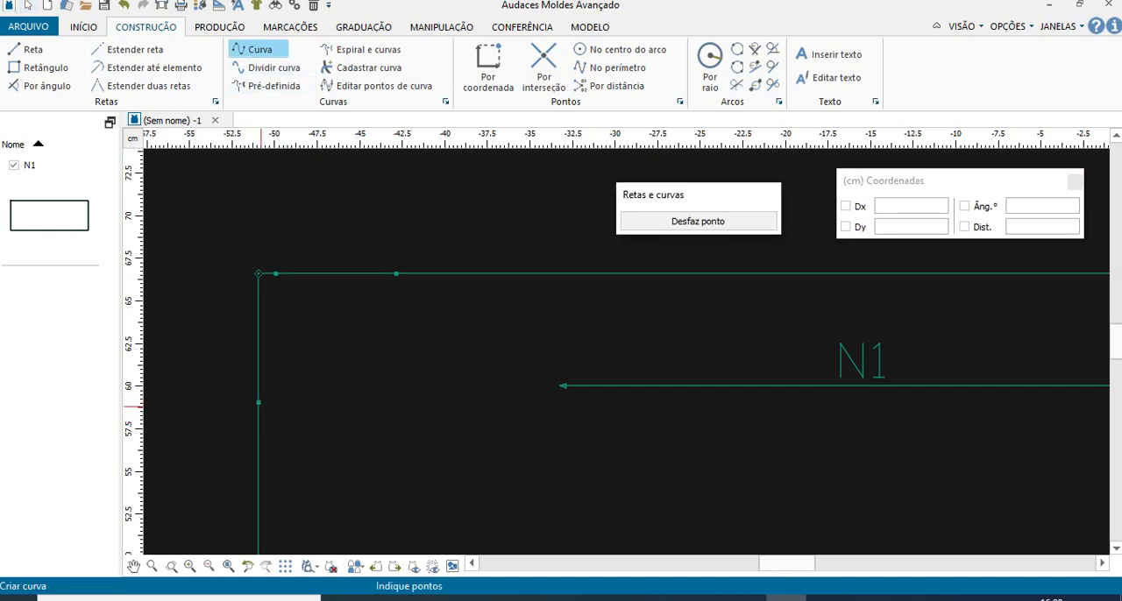
left_click(259, 402)
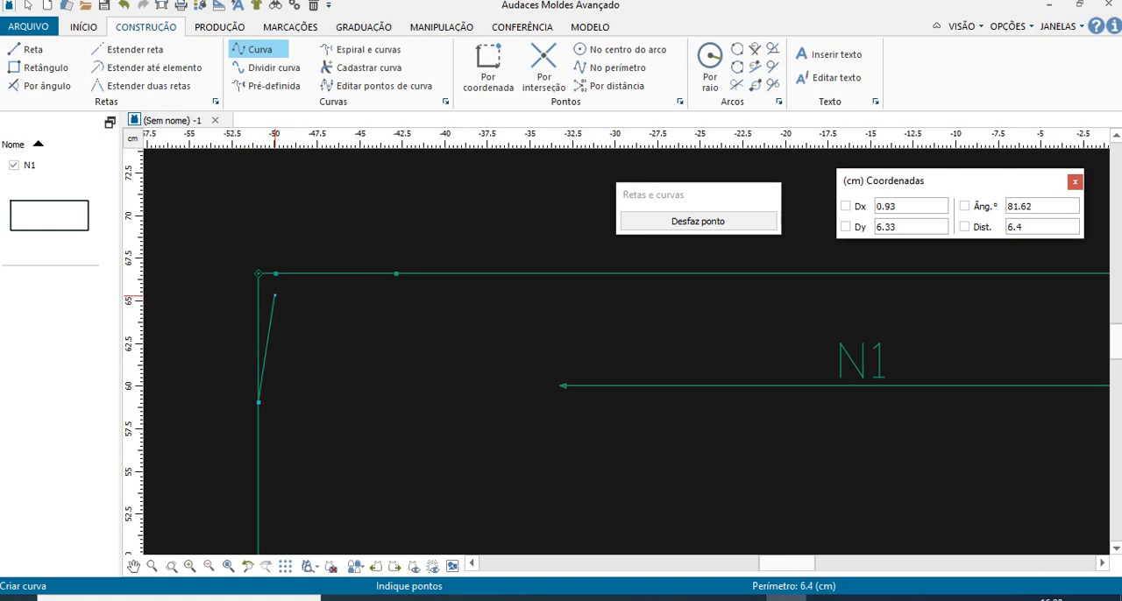
left_click(274, 296)
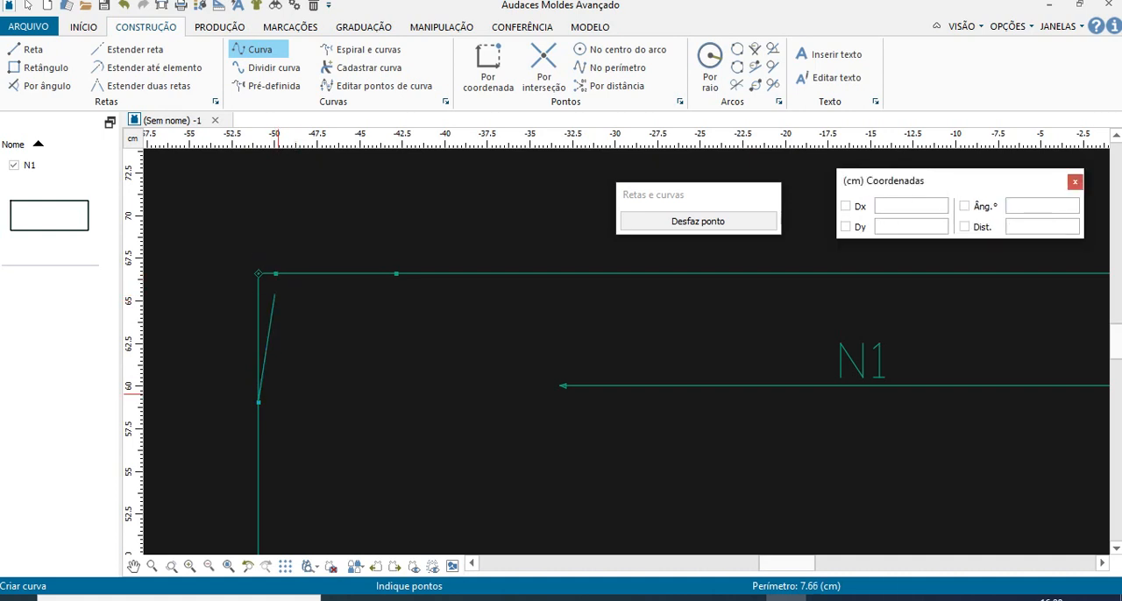
left_click(698, 221)
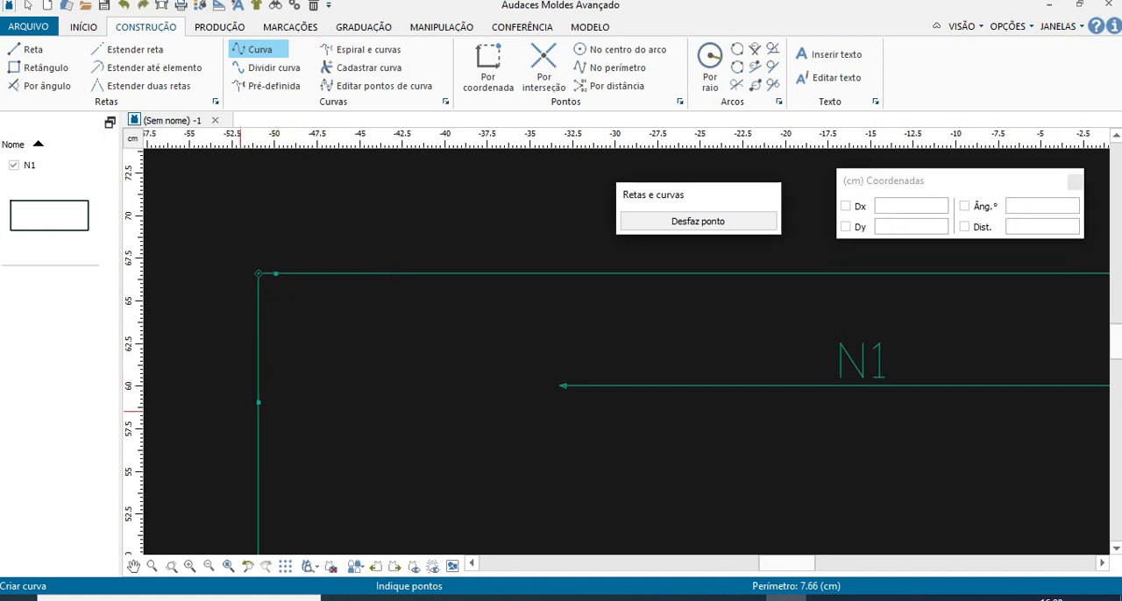
- Draw the back neckline as a slight curve from point F on the left edge to point G on the top edge
key("Return")
left_click(258, 403)
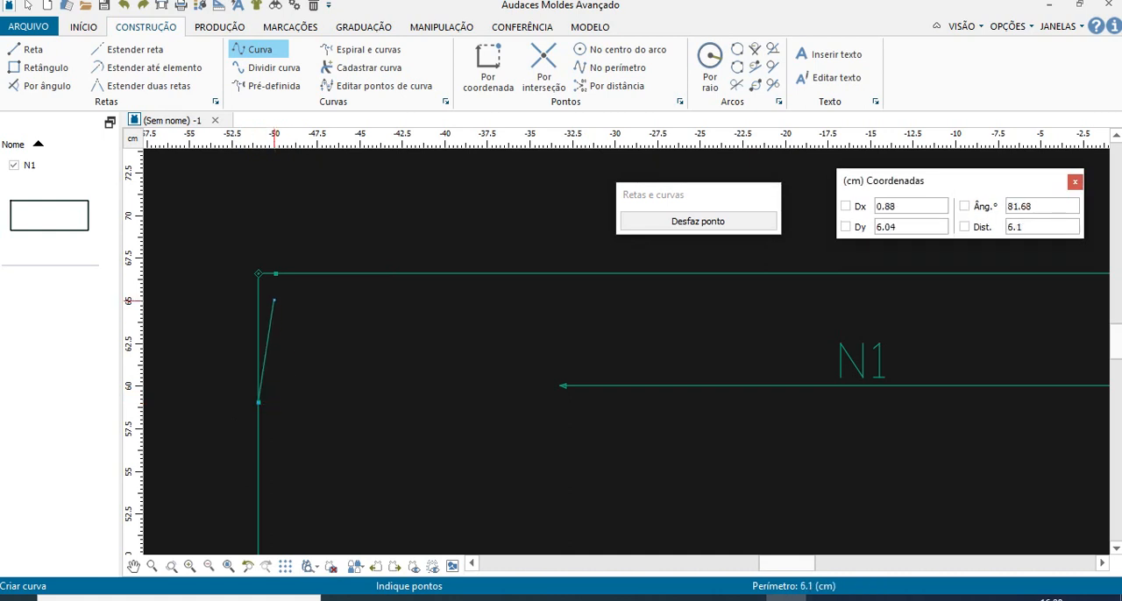
left_click(274, 301)
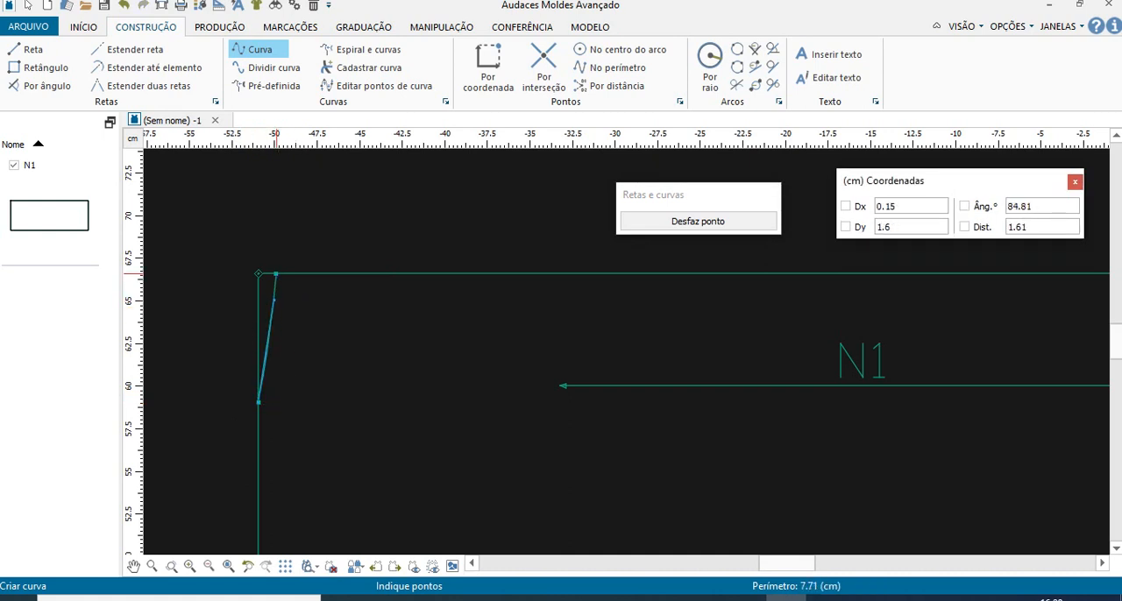
key("Return")
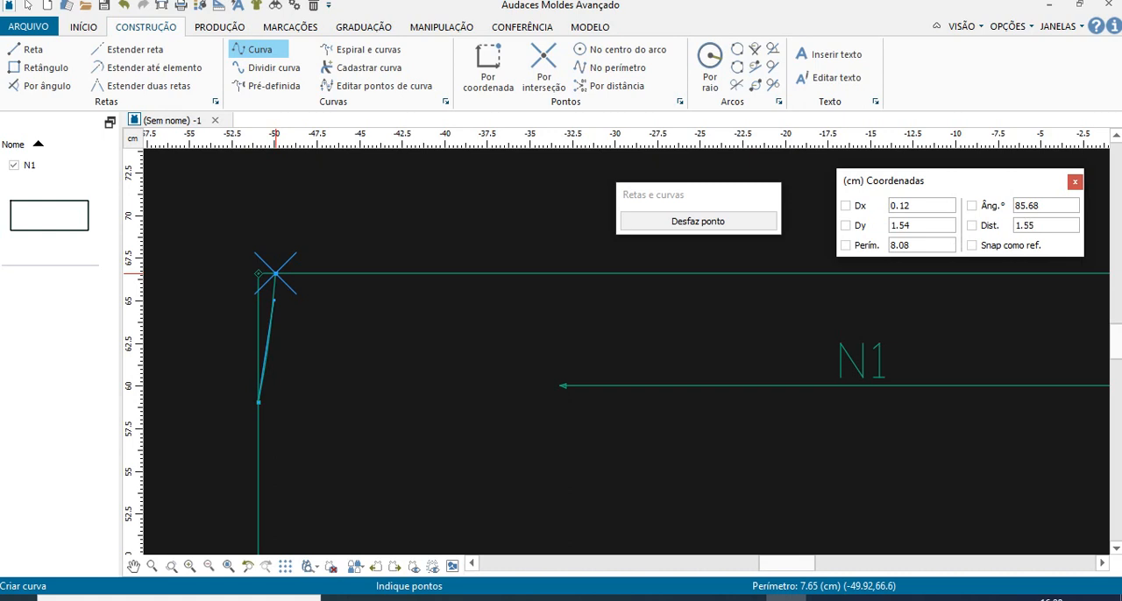
left_click(275, 274)
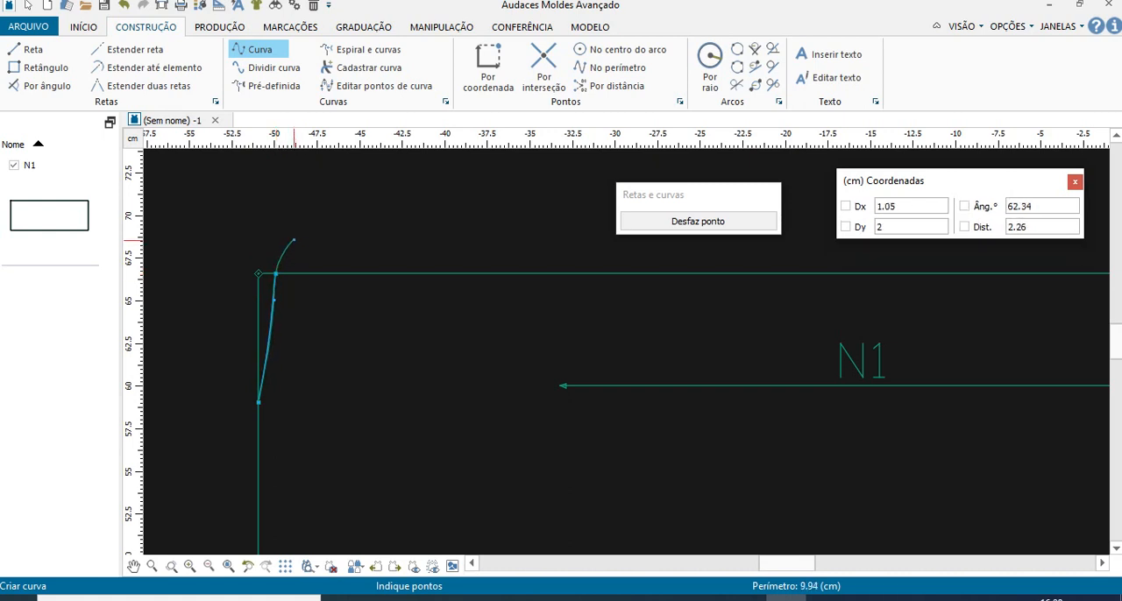
right_click(268, 234)
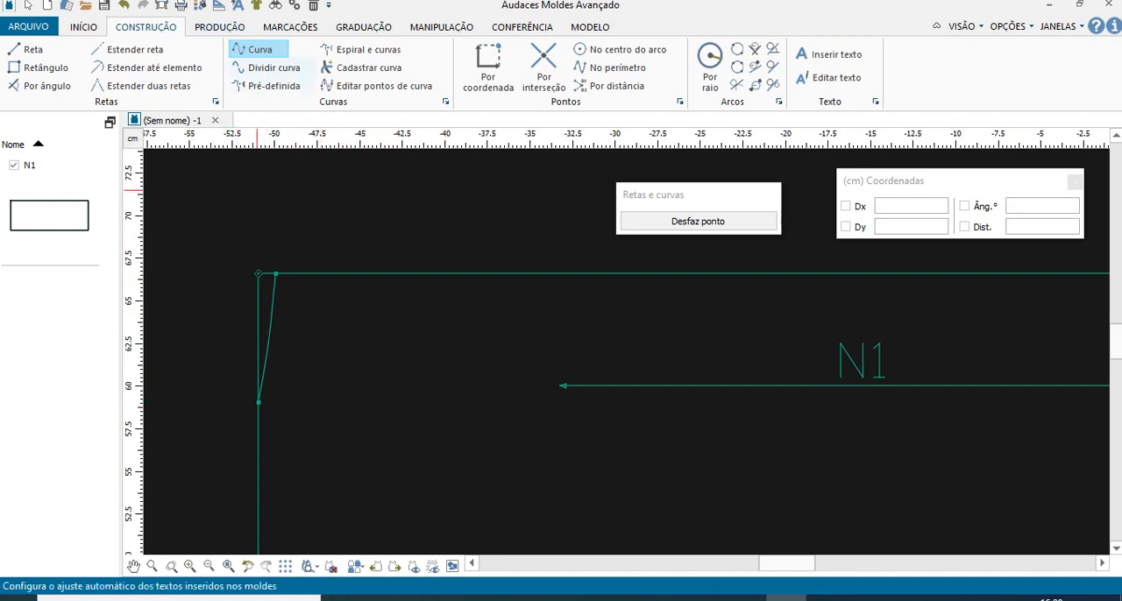
- Place point H on the rectangle's top edge, 8.08 cm along the perimeter from the upper-left corner
left_click(488, 69)
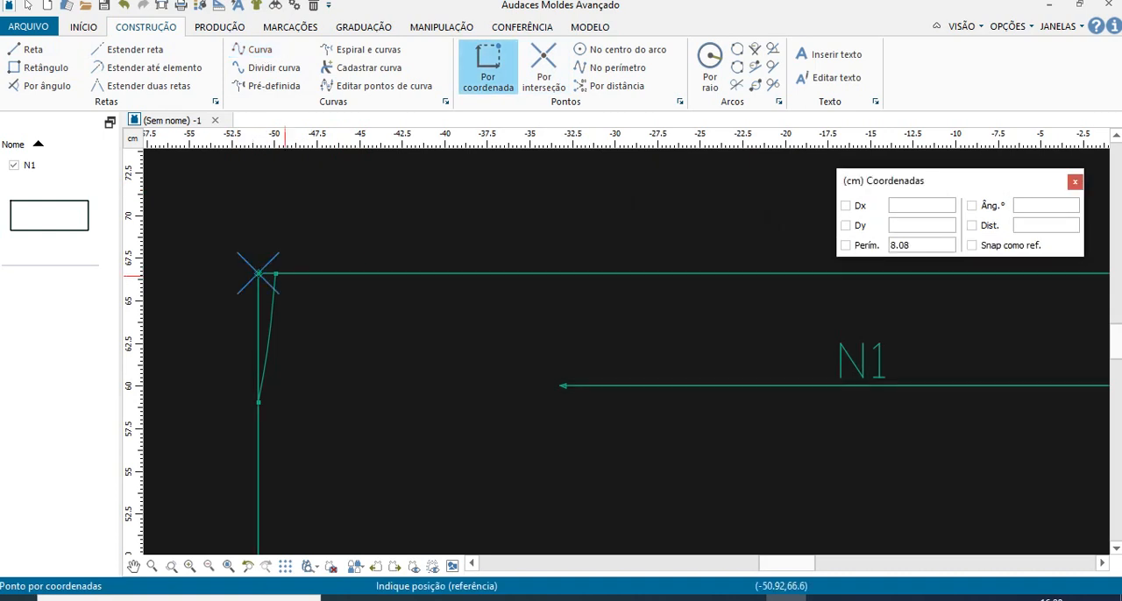
left_click(844, 245)
key("Return")
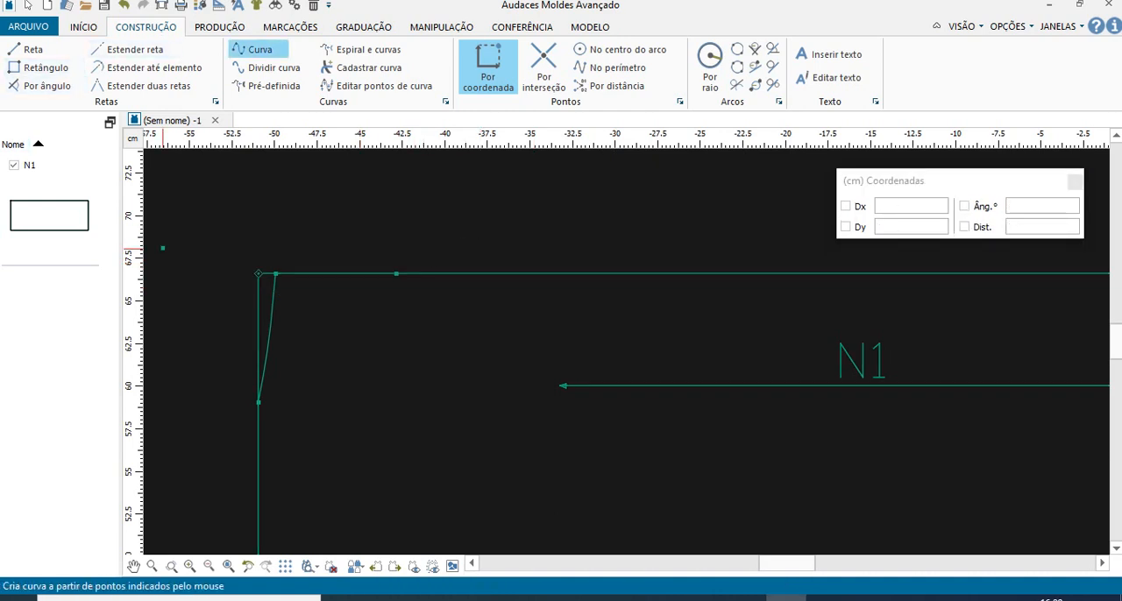
- Draw the front neckline as a deep curve from point F on the left edge to point H on the top edge
left_click(259, 49)
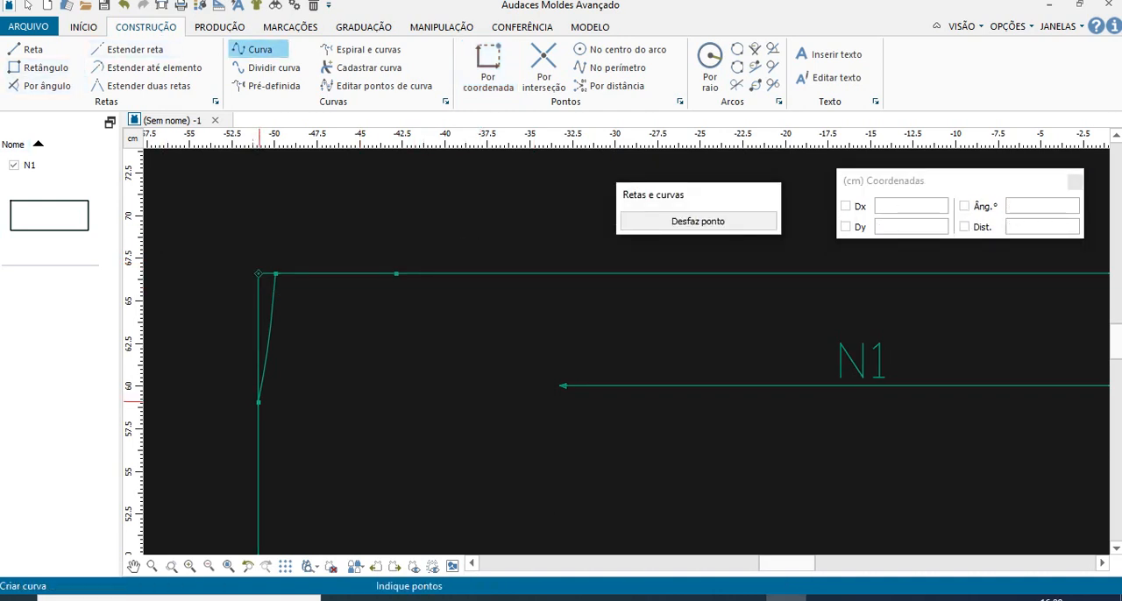
left_click(258, 402)
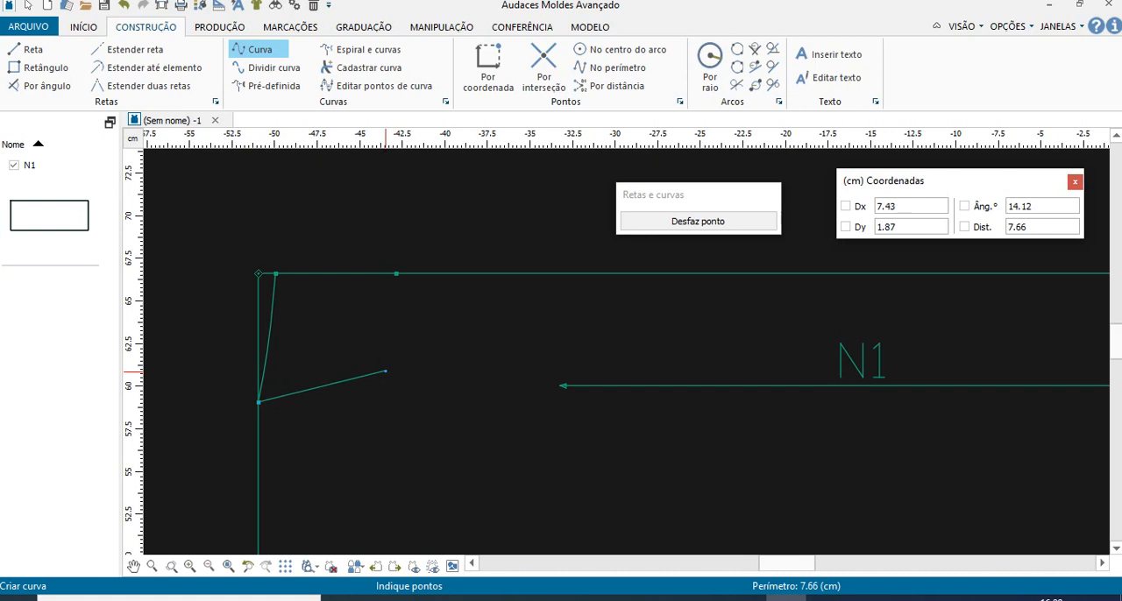
left_click(385, 373)
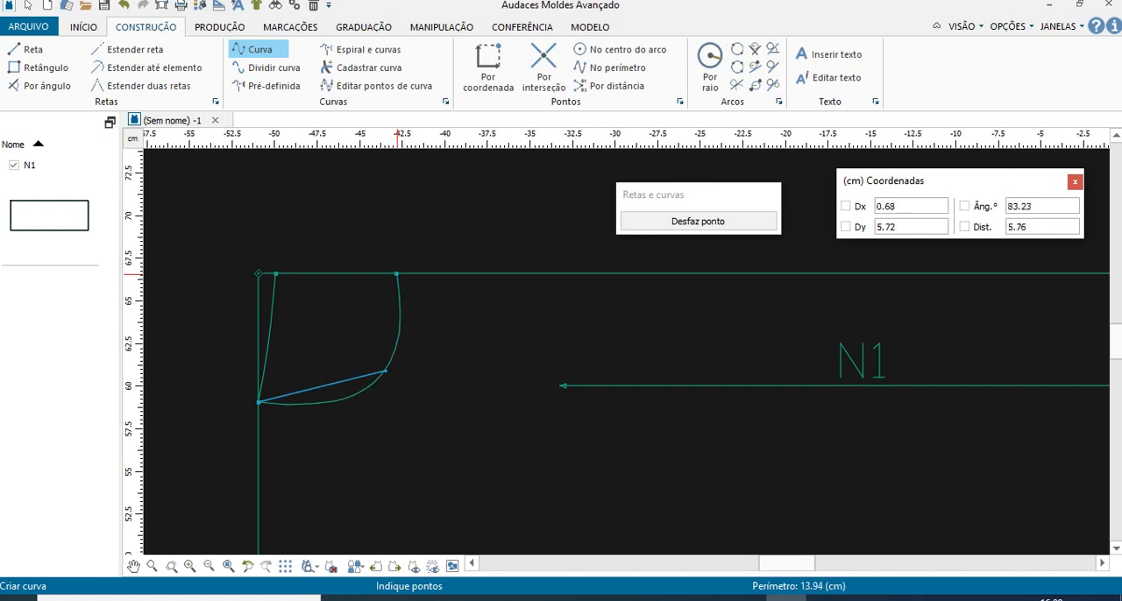
left_click(396, 275)
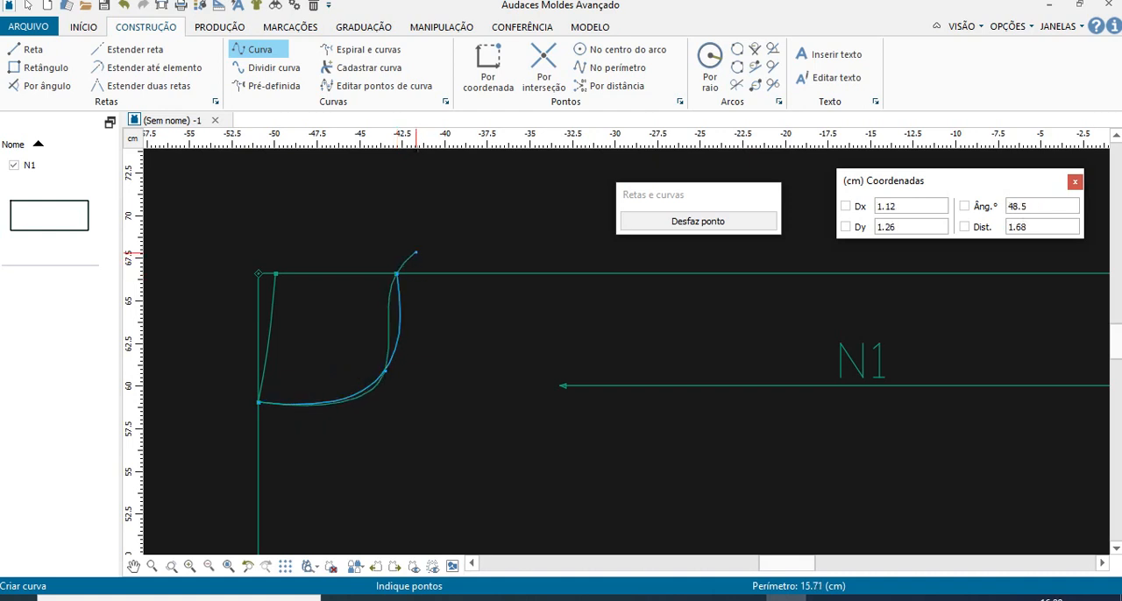
right_click(414, 239)
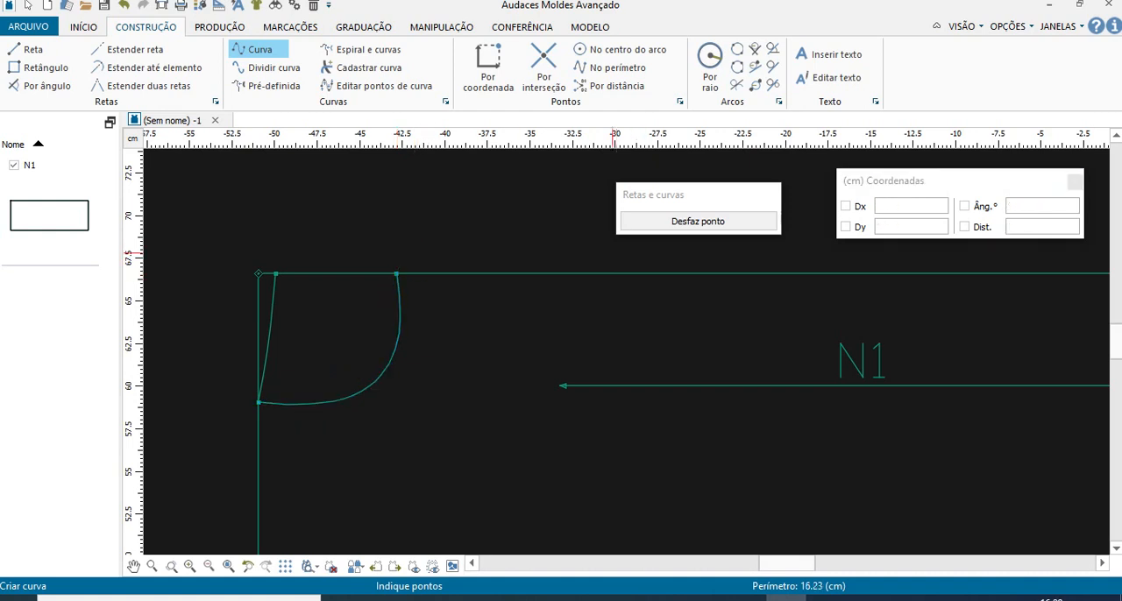
- Review the pattern diagram and construction table in the PDF for the E–I measurement
scroll(427, 335, "down", 1)
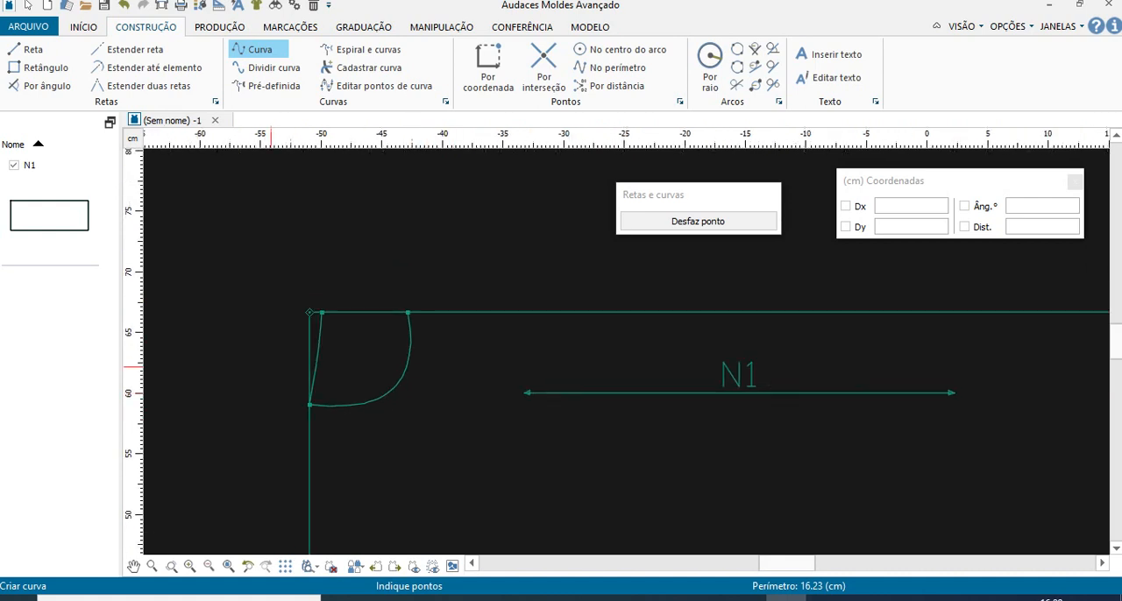
scroll(445, 365, "down", 2)
scroll(458, 416, "down", 3)
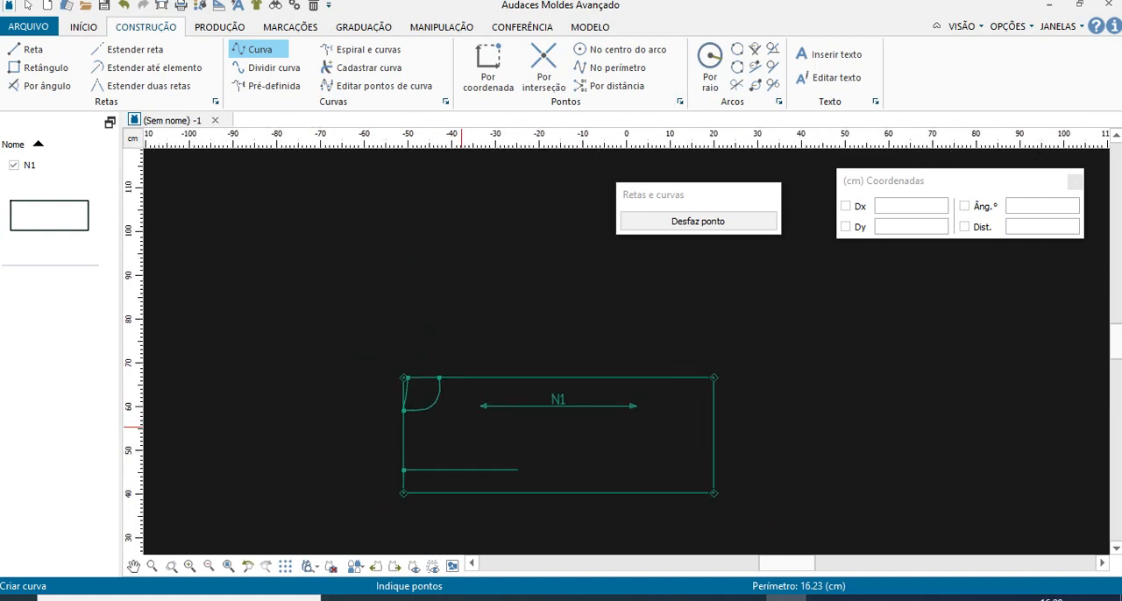
scroll(517, 470, "up", 3)
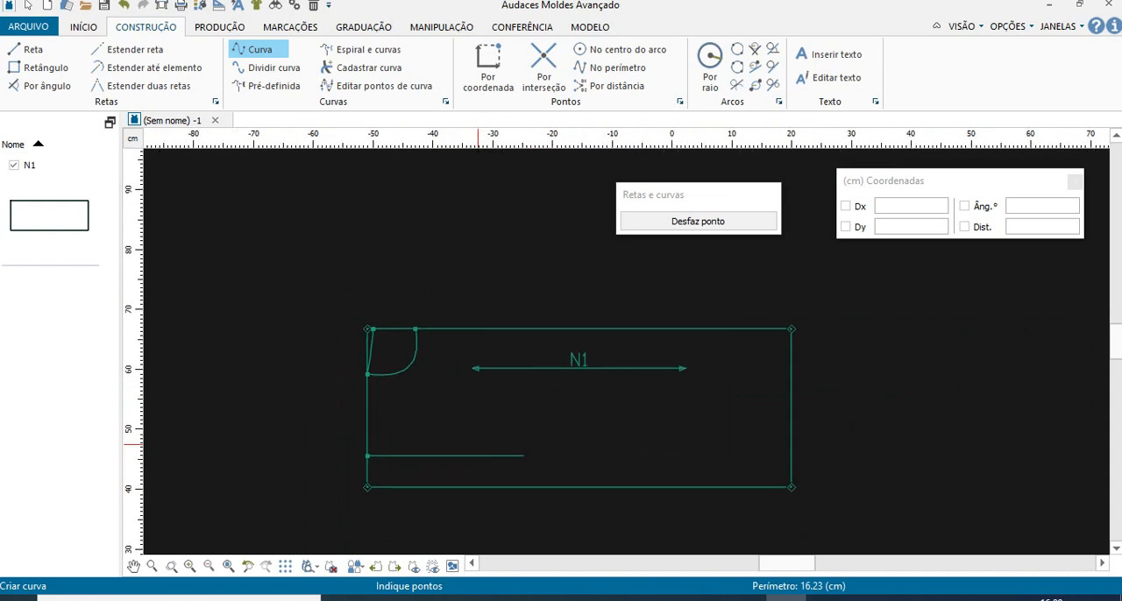
left_click(422, 599)
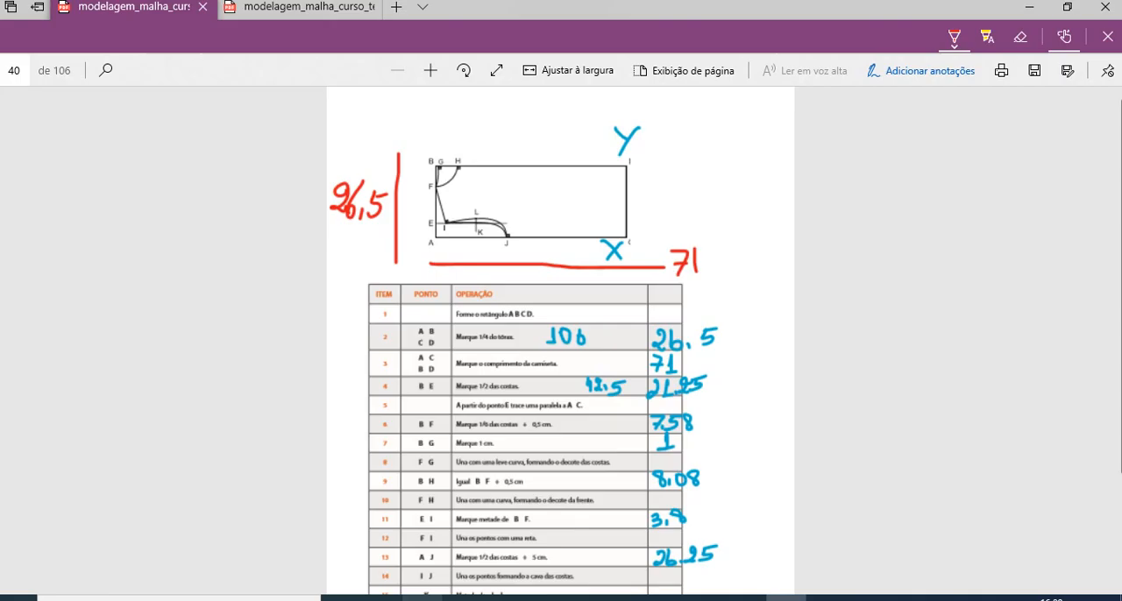
scroll(561, 333, "down", 3)
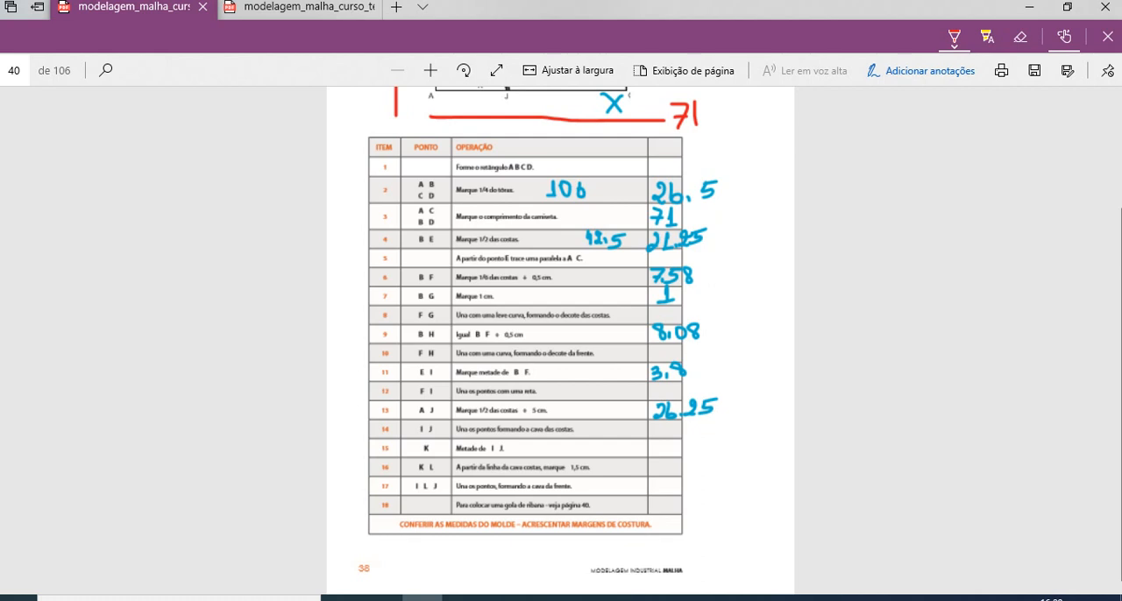
scroll(561, 341, "up", 3)
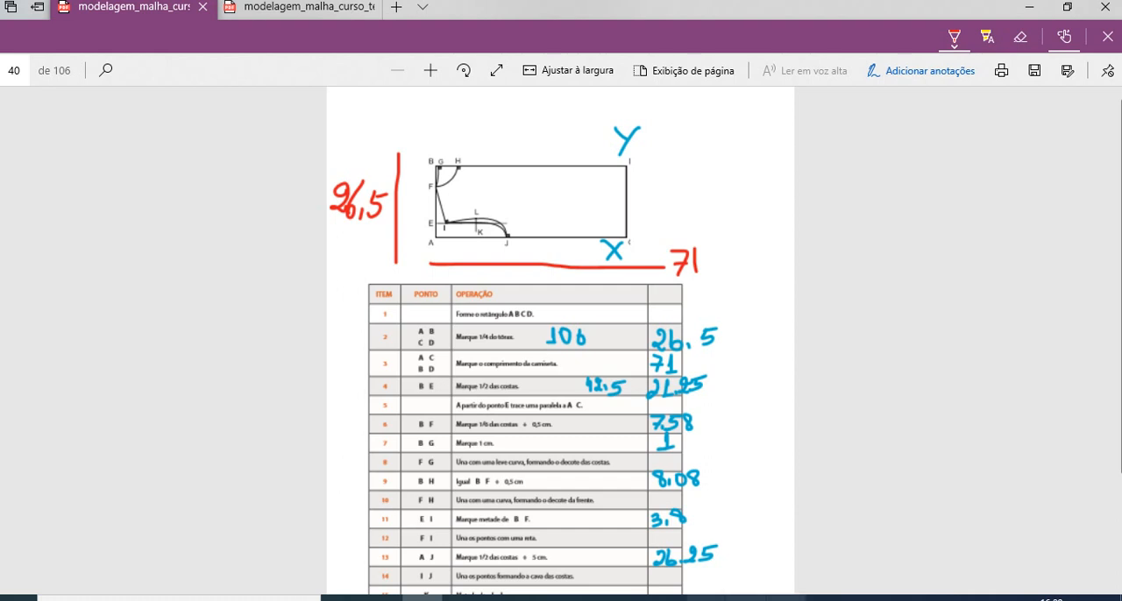
left_click(785, 598)
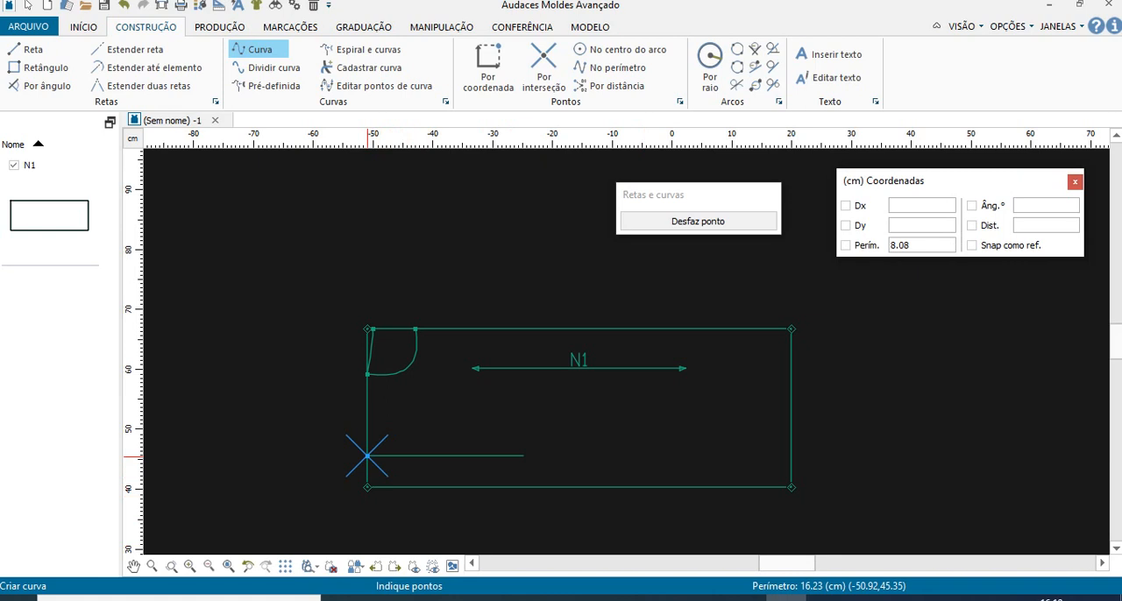
- Place point I on the inner horizontal line, 3.8 cm along the perimeter from point E on the left edge
left_click_drag(917, 245, 867, 246)
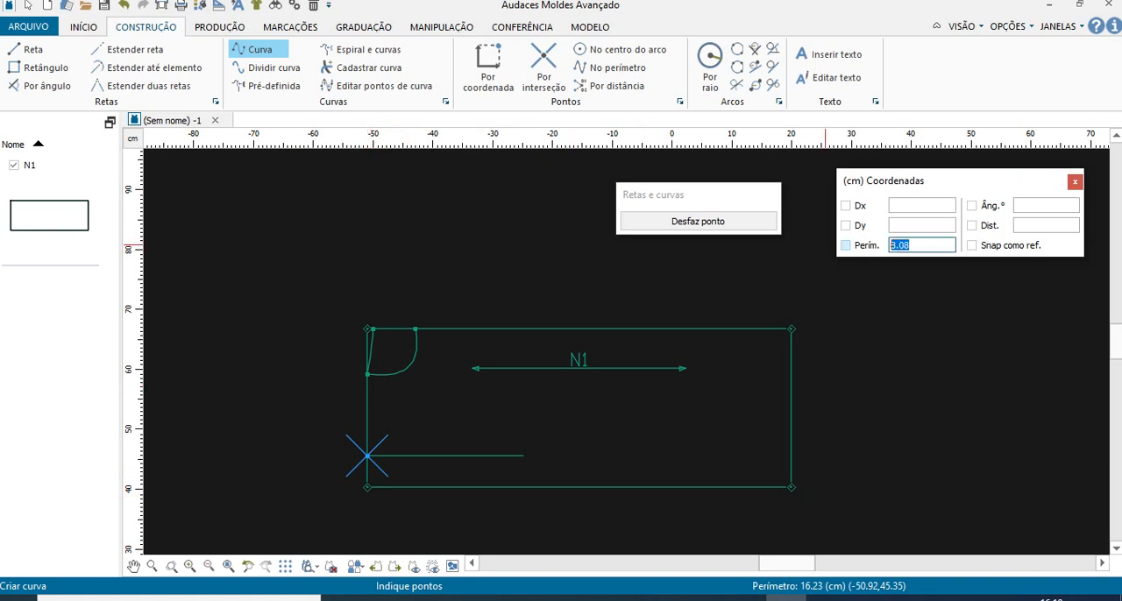
type("3.8")
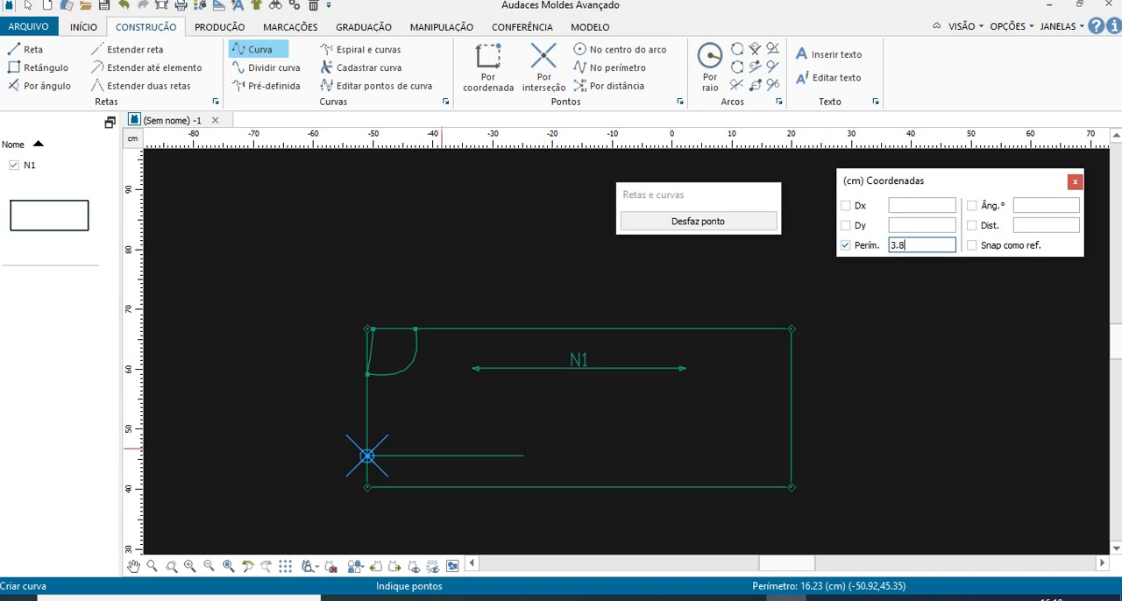
key("Return")
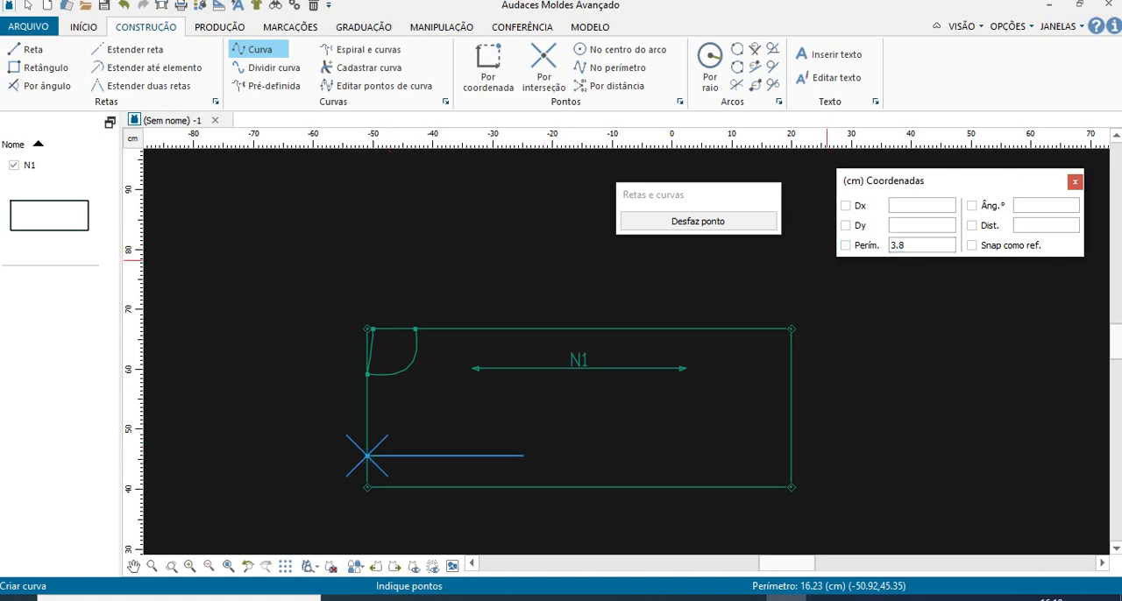
left_click(846, 245)
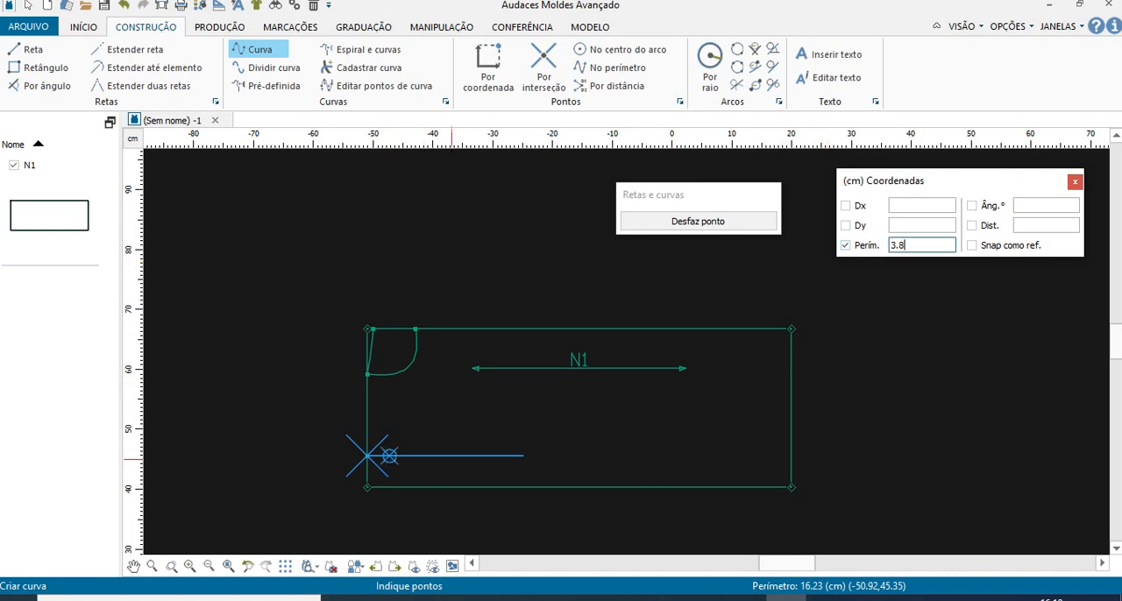
left_click(489, 66)
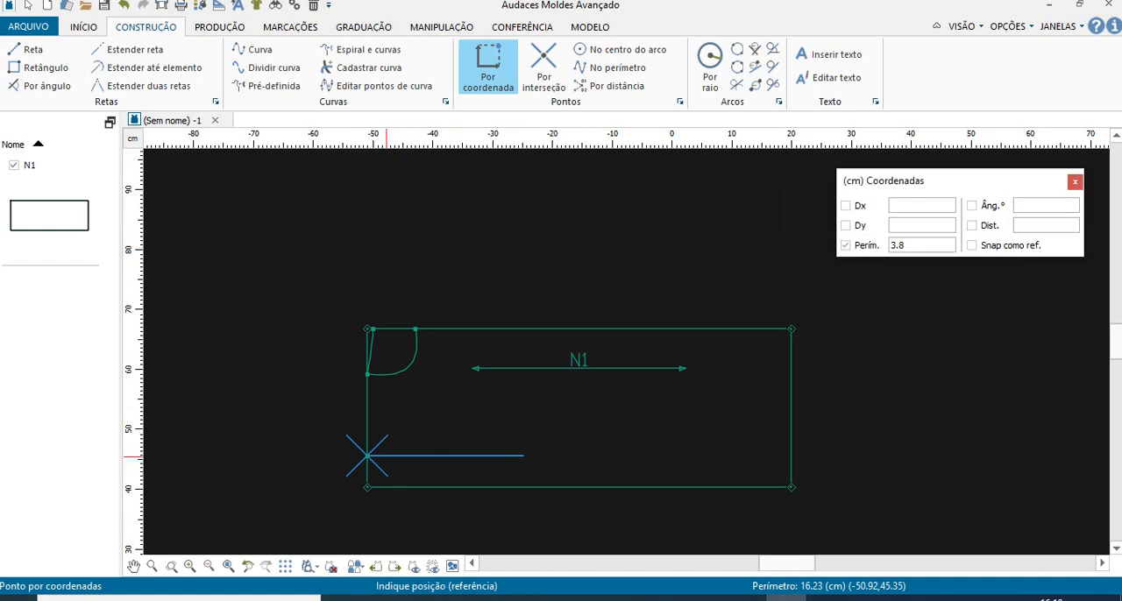
left_click(845, 246)
key("Return")
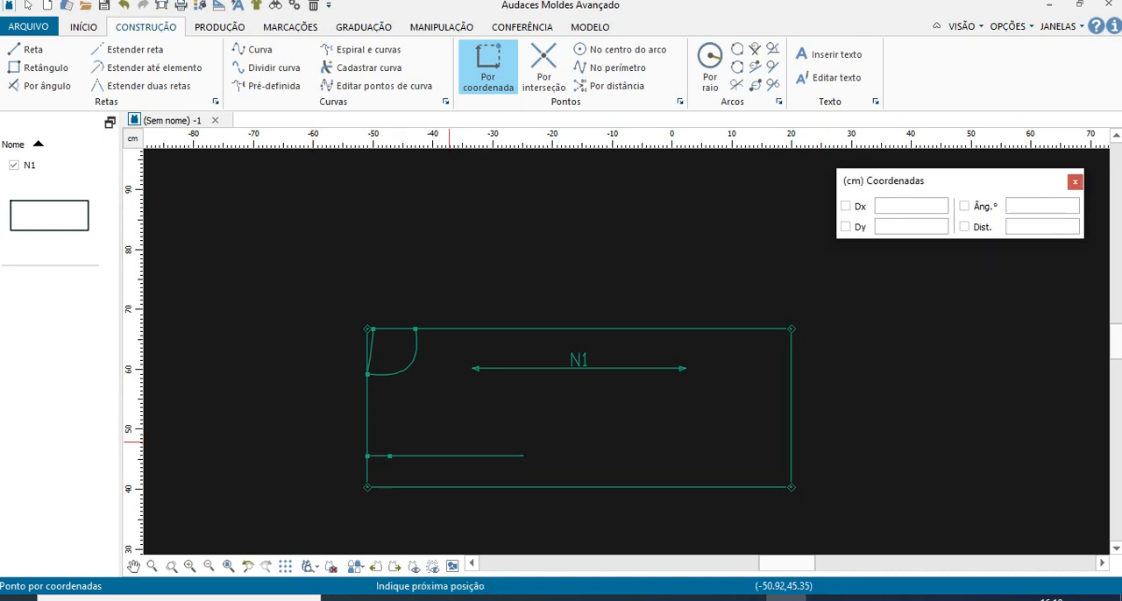
- Check the A–J measurement in the PDF and place point J on the bottom edge, 26.25 cm from the lower-left corner
key("alt+Tab")
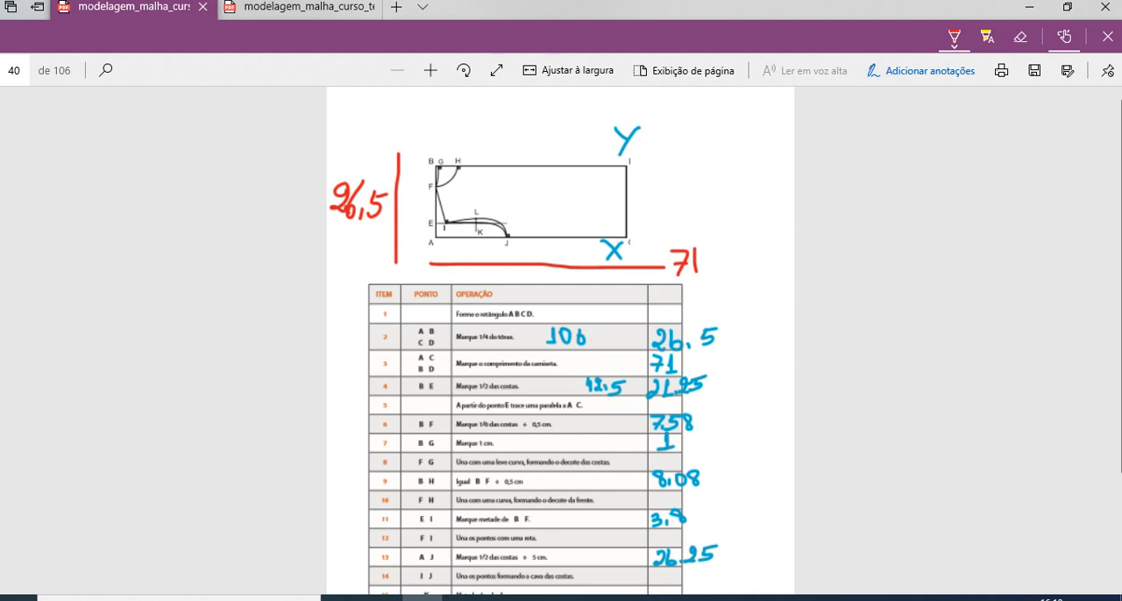
scroll(561, 342, "down", 3)
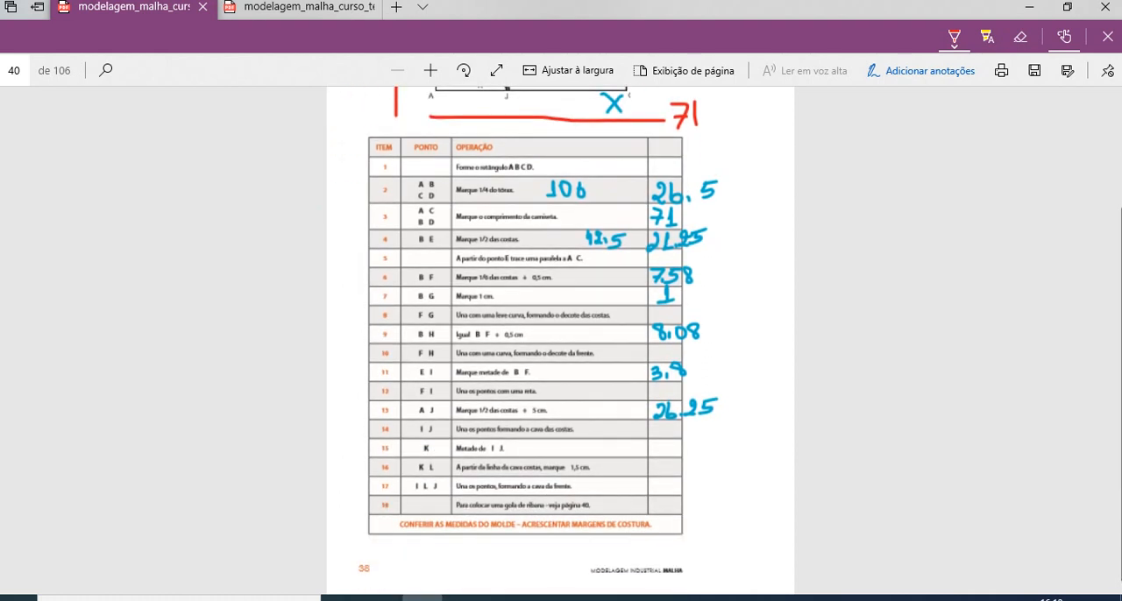
left_click(785, 599)
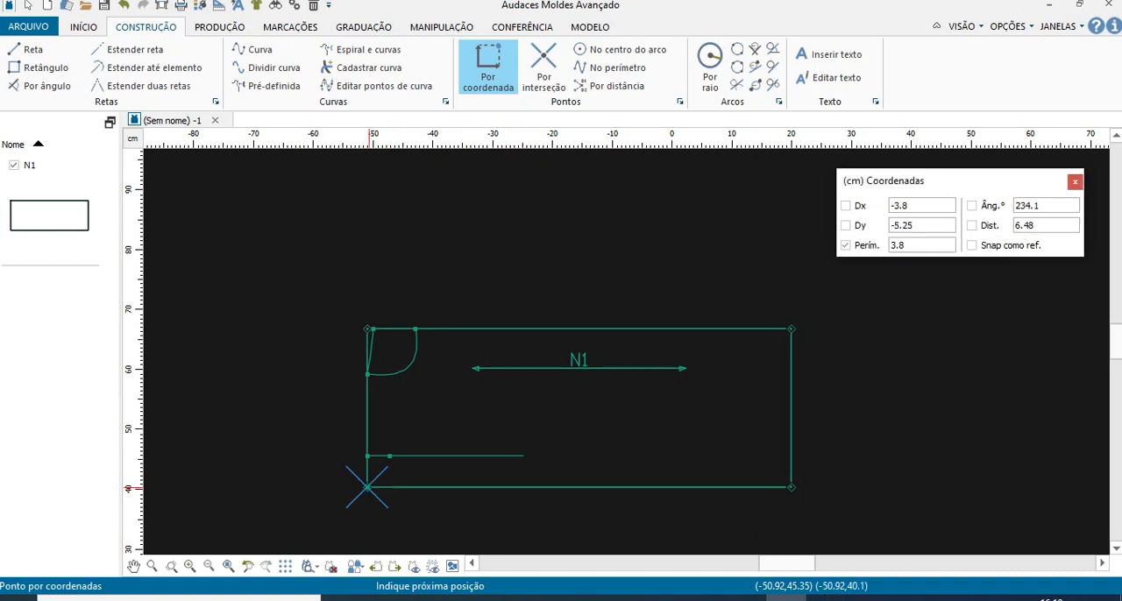
left_click_drag(915, 246, 891, 246)
left_click(844, 246)
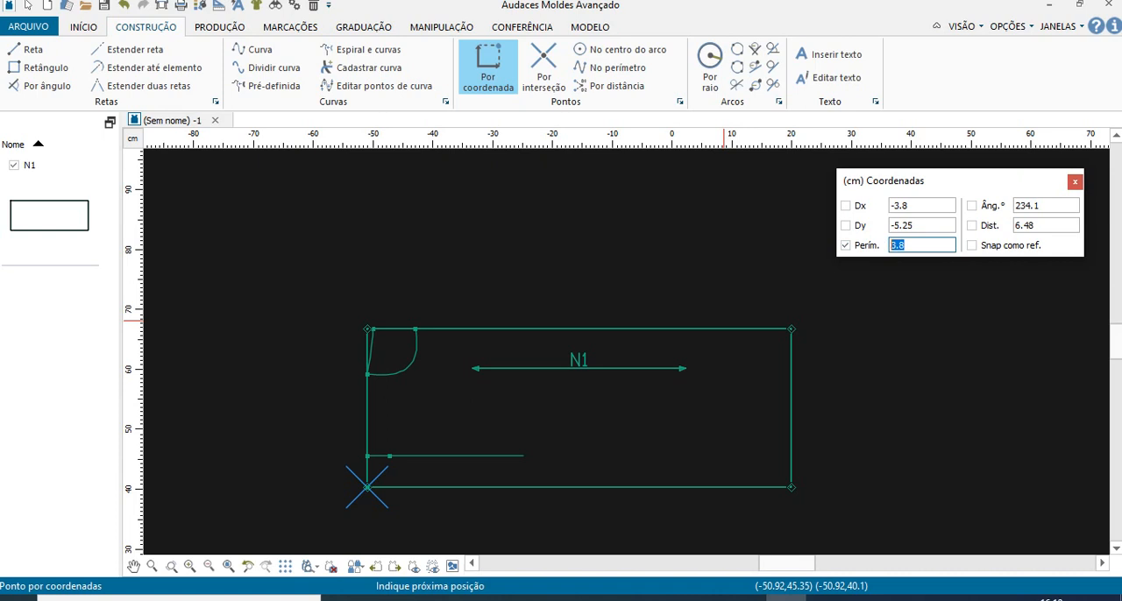
type("2")
type("6.23")
key("Return")
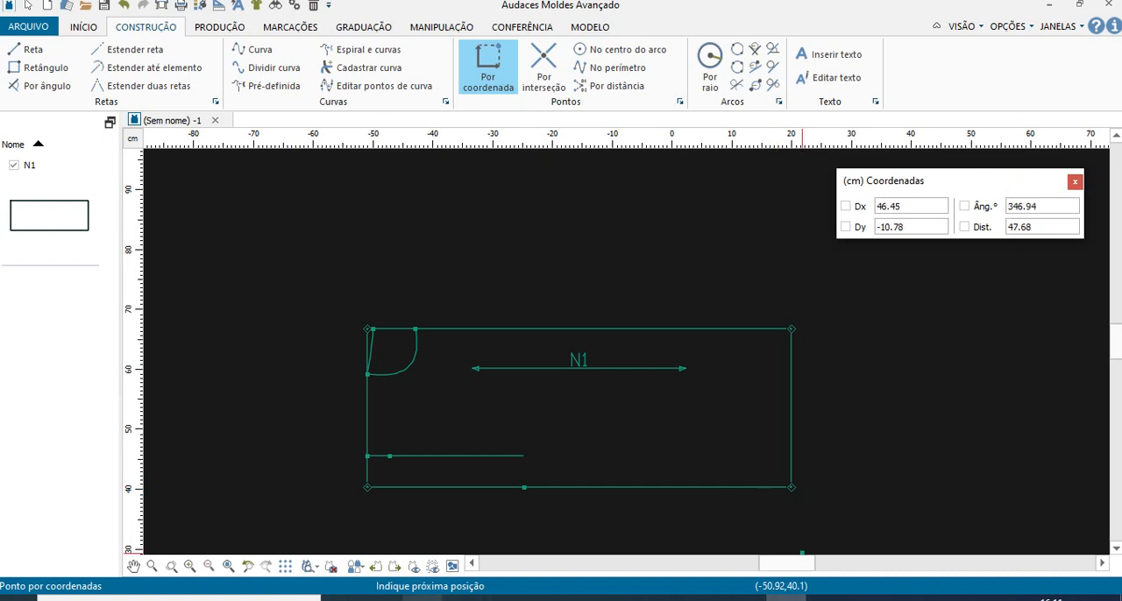
- Review the diagram and construction table in the PDF for how to join points F, I and J
left_click(423, 598)
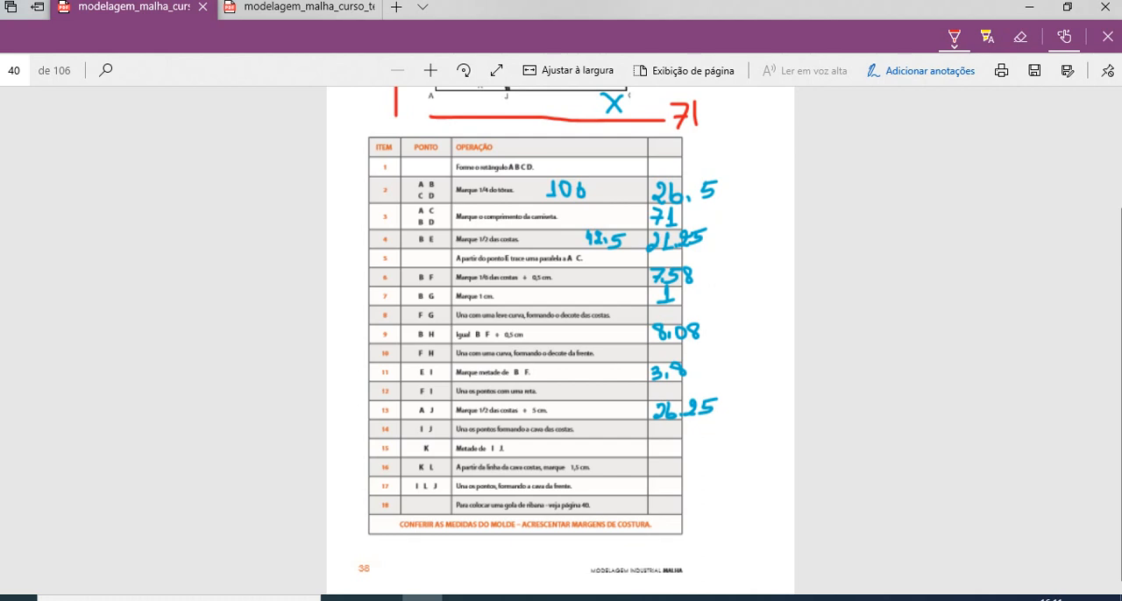
scroll(561, 341, "up", 3)
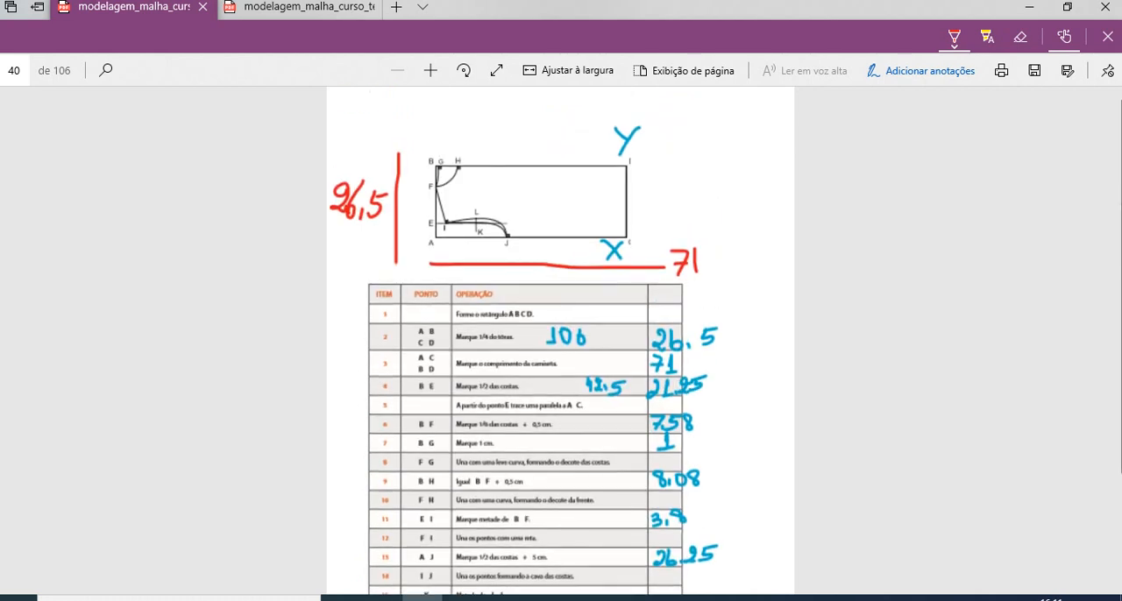
scroll(561, 342, "down", 3)
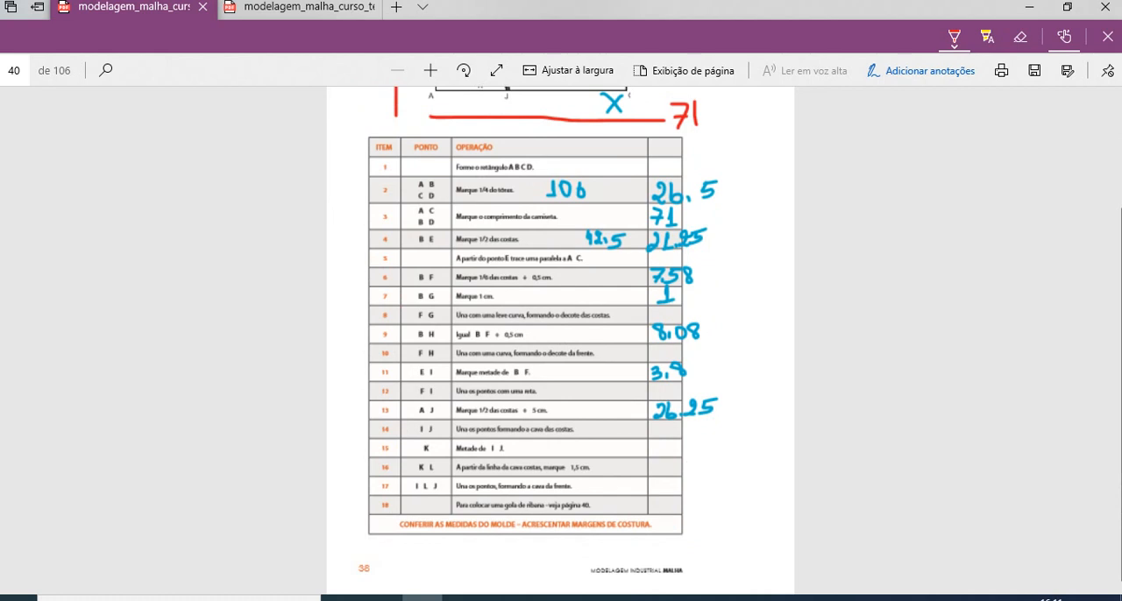
scroll(561, 342, "up", 2)
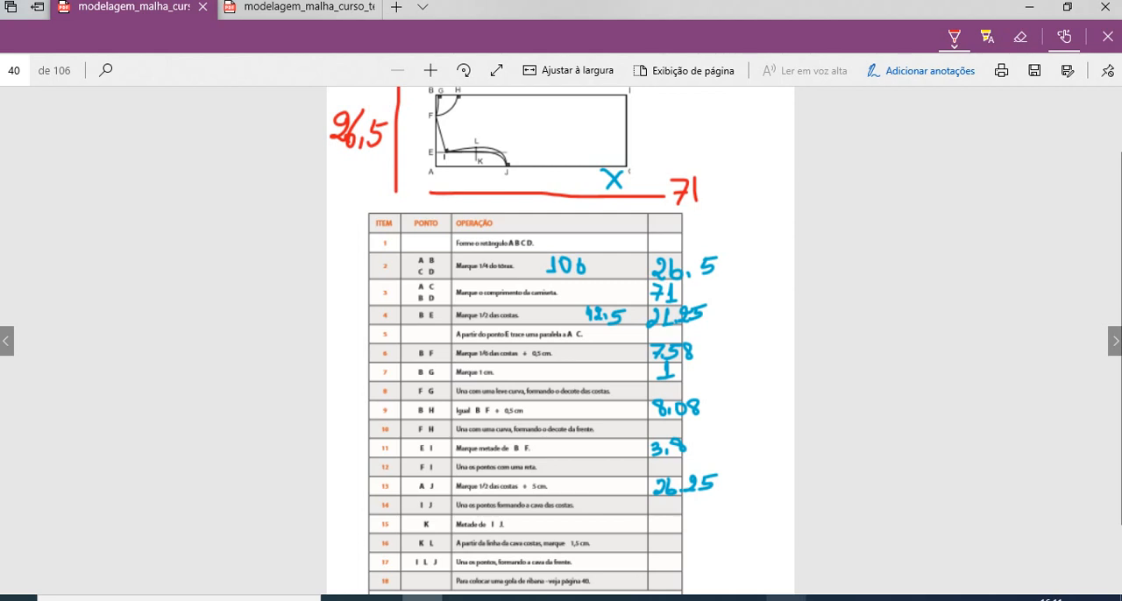
left_click(786, 598)
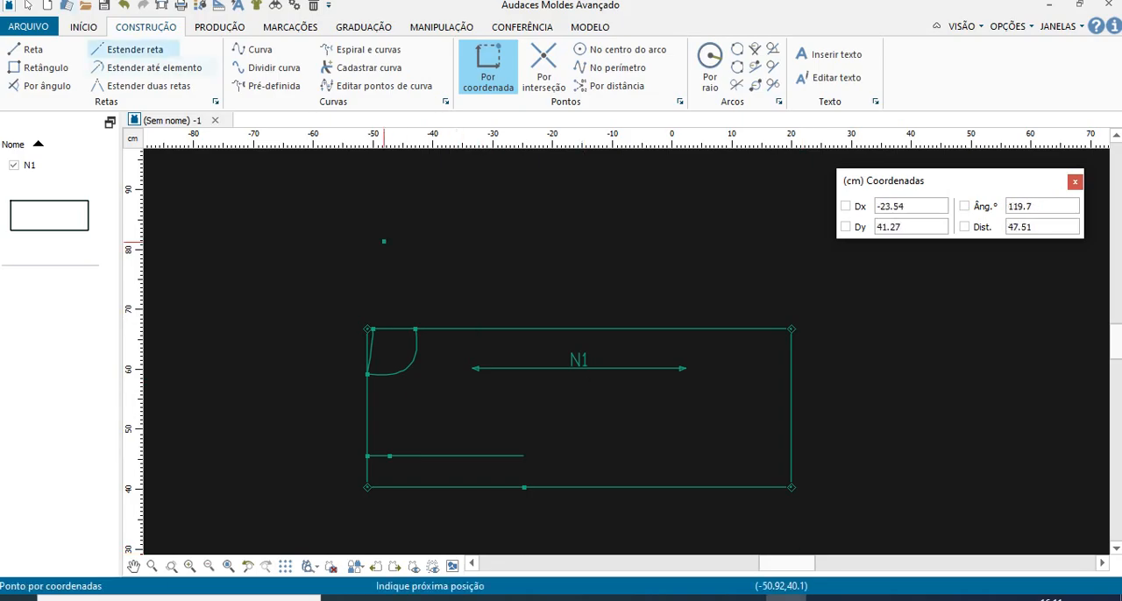
- Draw the straight shoulder line from point F on the left edge to point I on the inner horizontal line
left_click(31, 49)
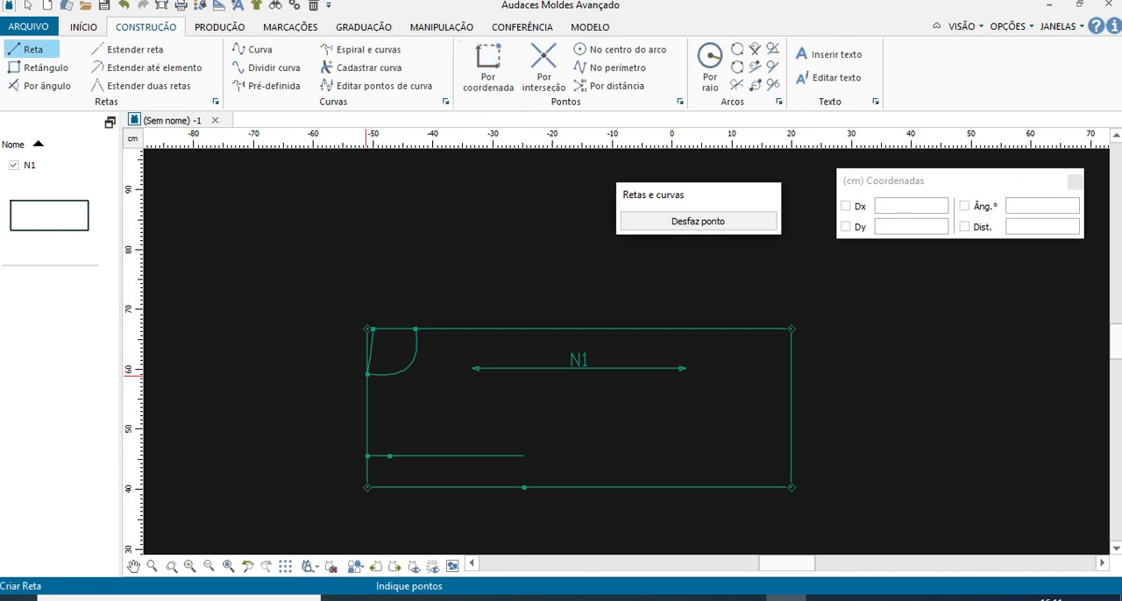
key("Return")
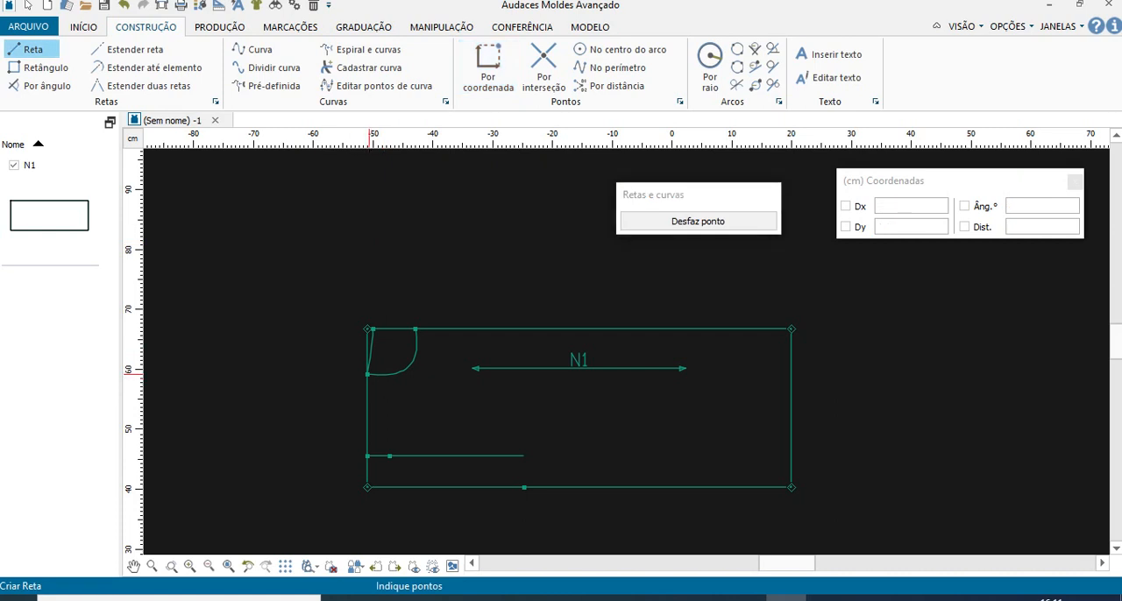
left_click(368, 376)
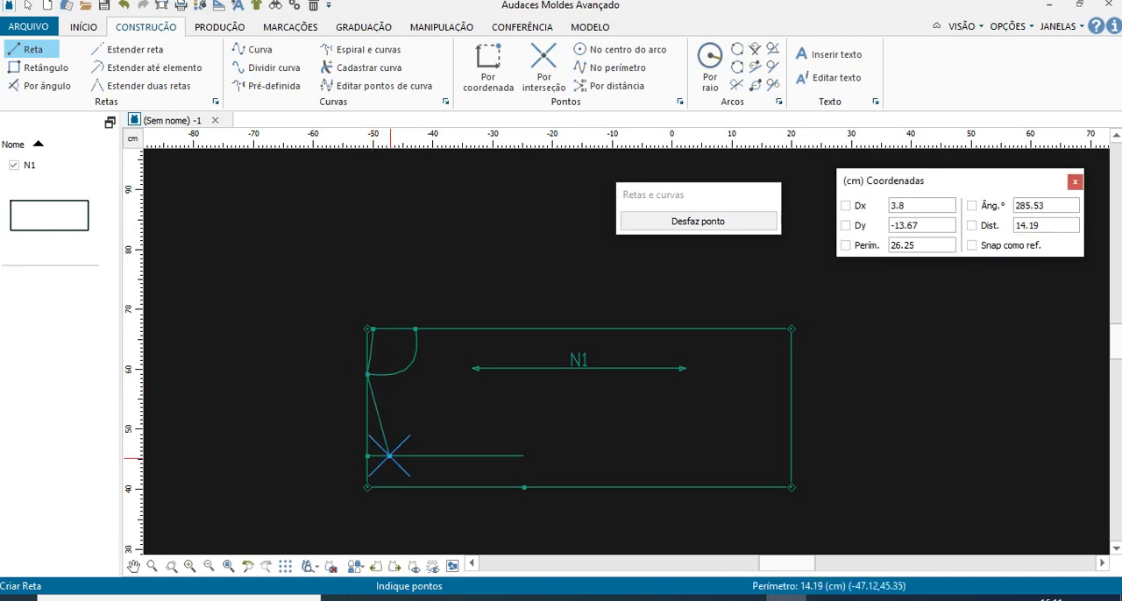
left_click(389, 455)
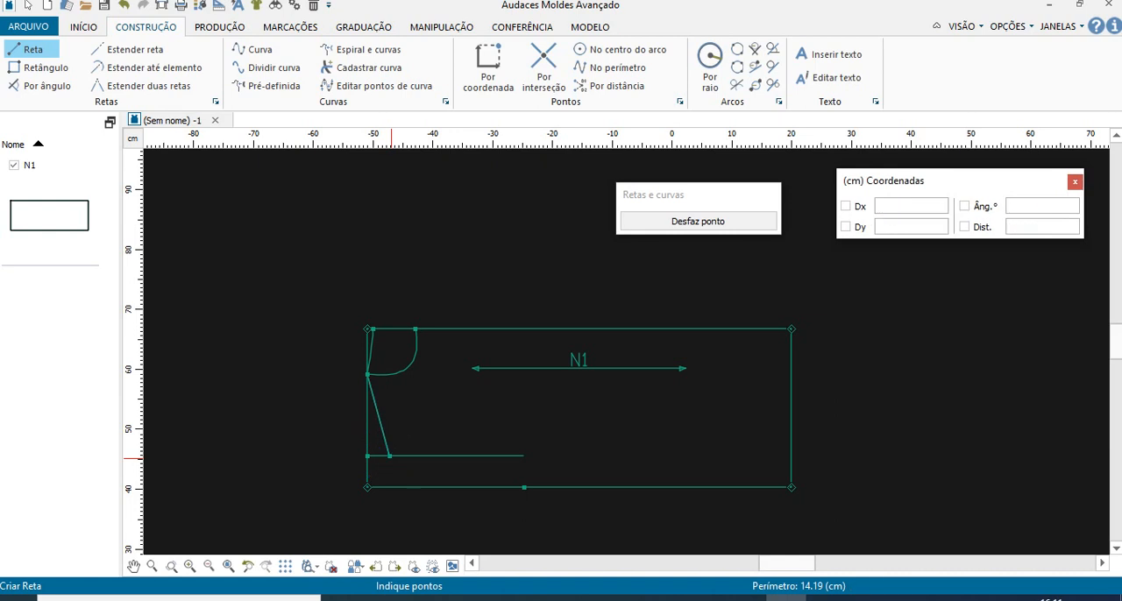
right_click(452, 469)
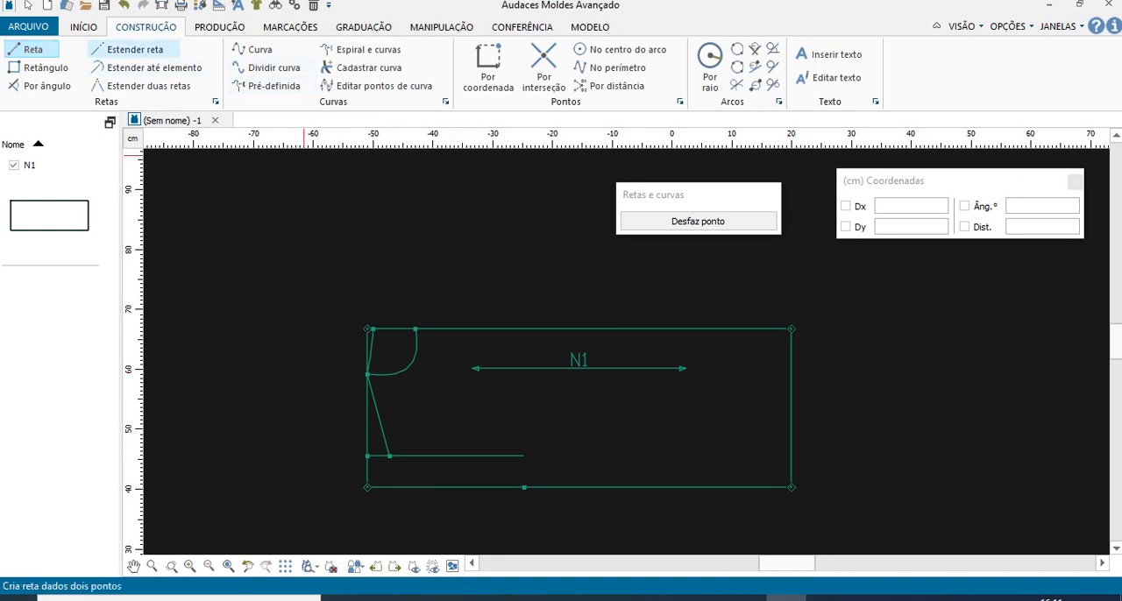
- Draw the armhole curve from point I through a point about 18.4 cm along the inner horizontal line to point J on the lower edge
left_click(260, 50)
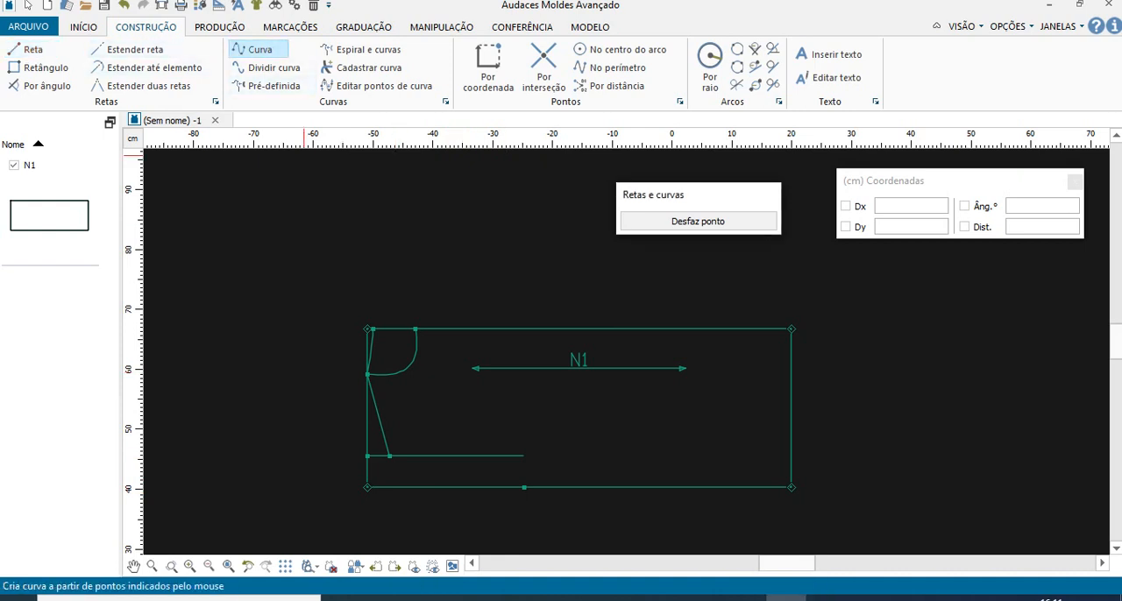
key("Return")
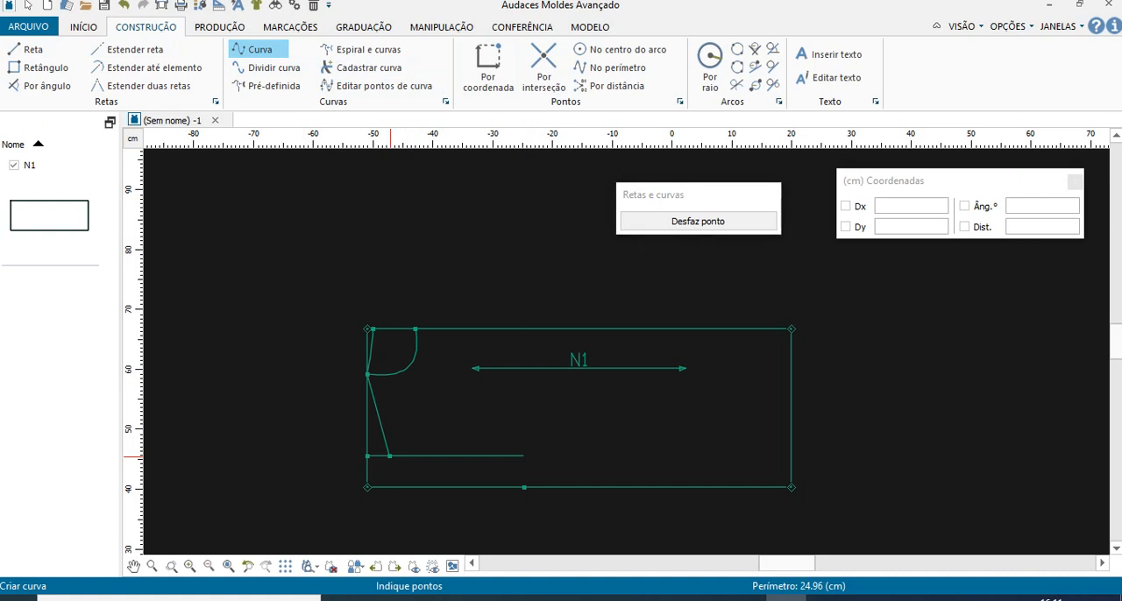
left_click(391, 455)
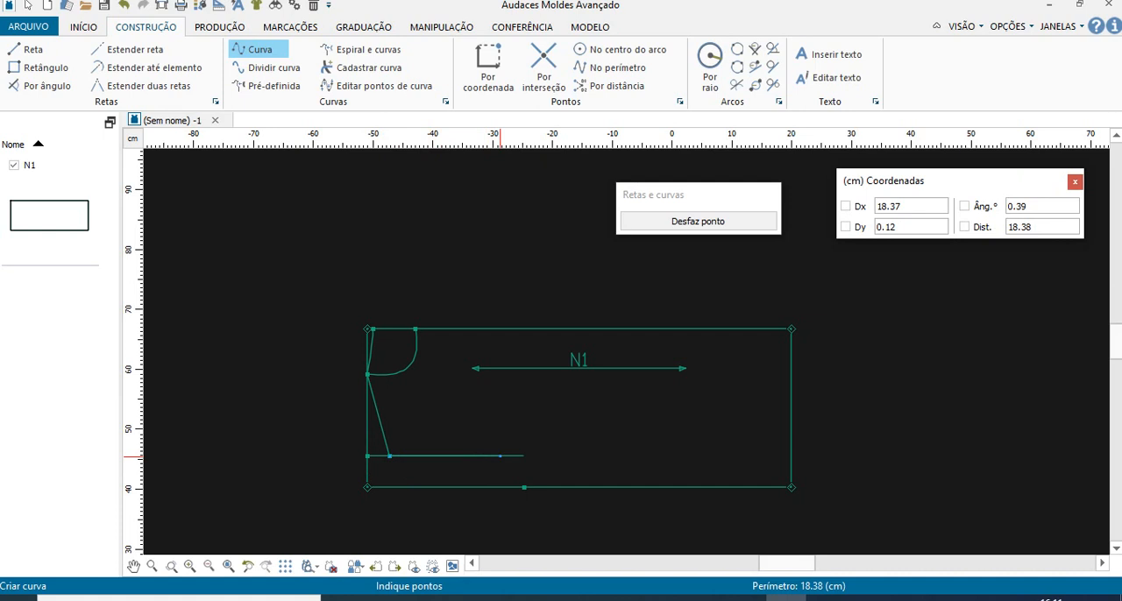
left_click(499, 456)
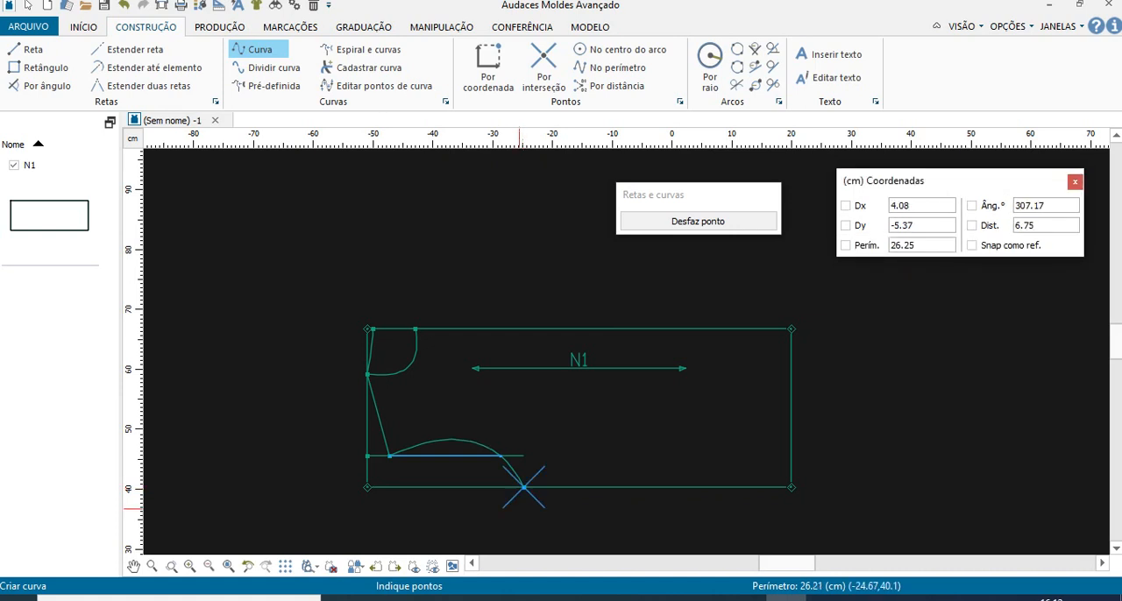
left_click(523, 487)
right_click(523, 488)
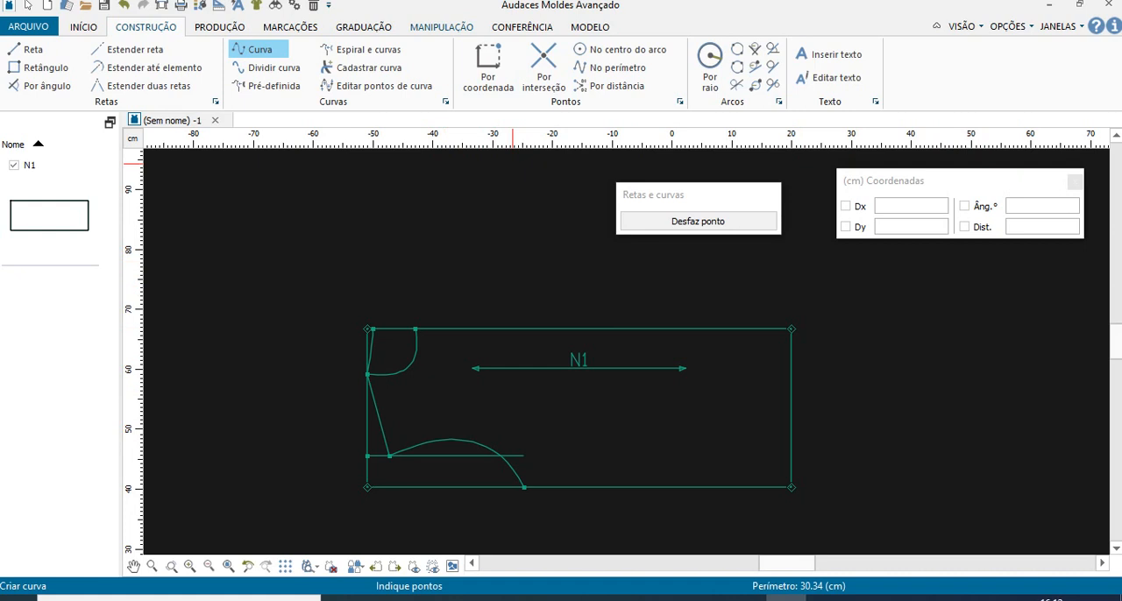
- Start the Modificar command, try its mode and point-count options, and leave it at Discreto with 1 ponto
left_click(441, 27)
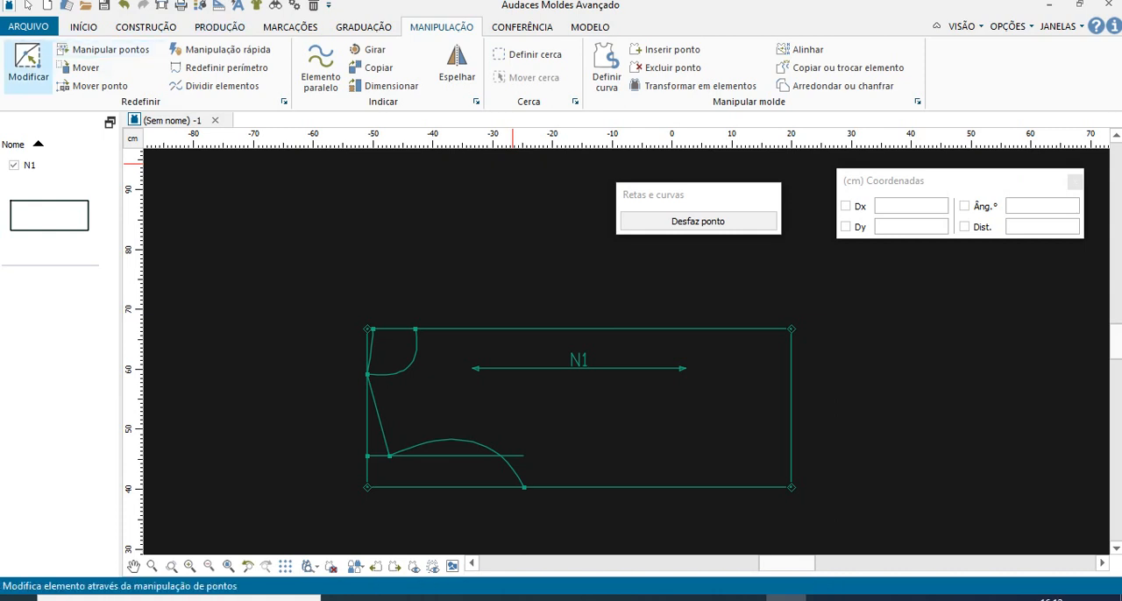
left_click(27, 61)
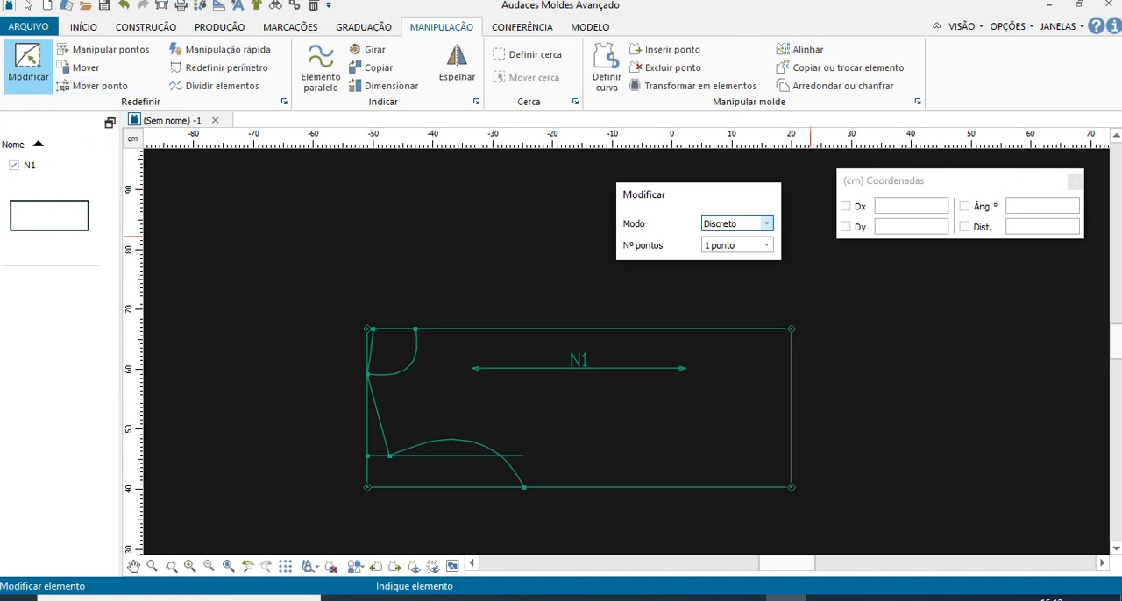
left_click(765, 224)
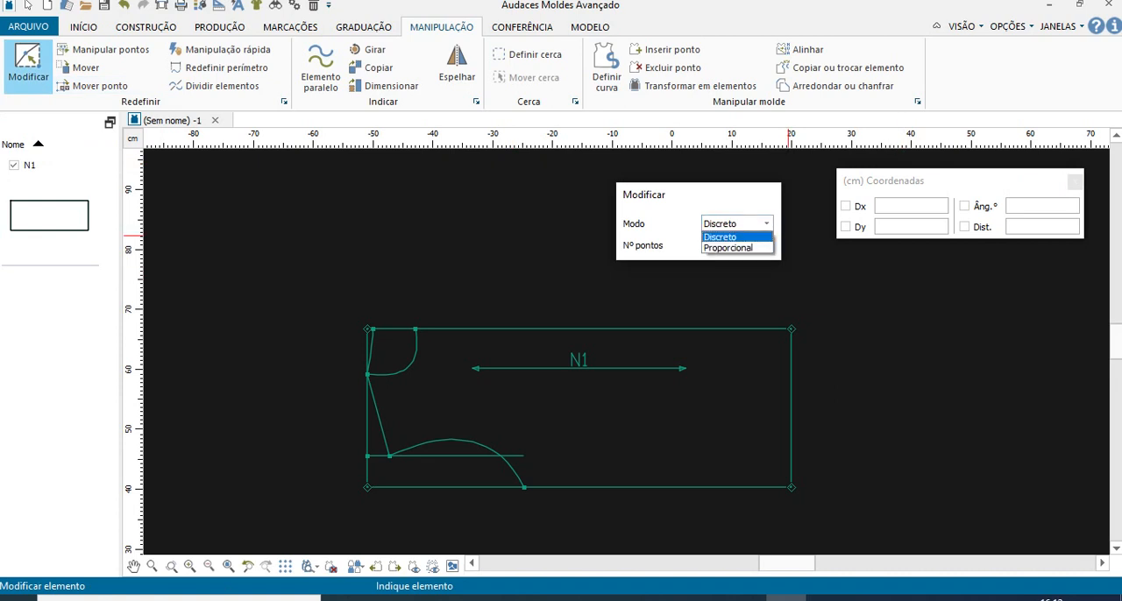
left_click(766, 223)
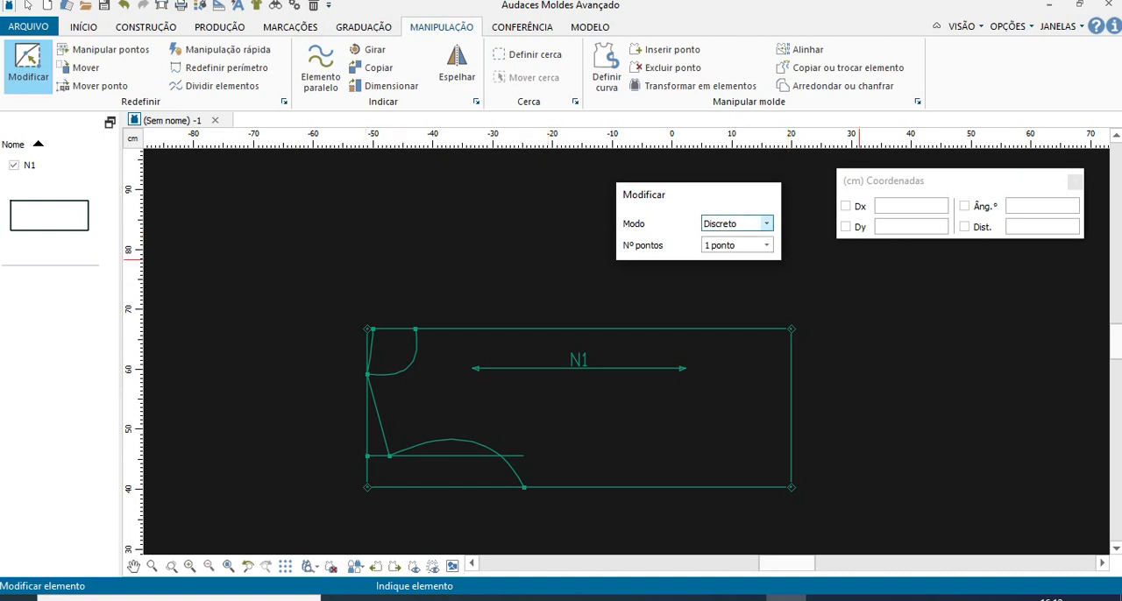
left_click(741, 246)
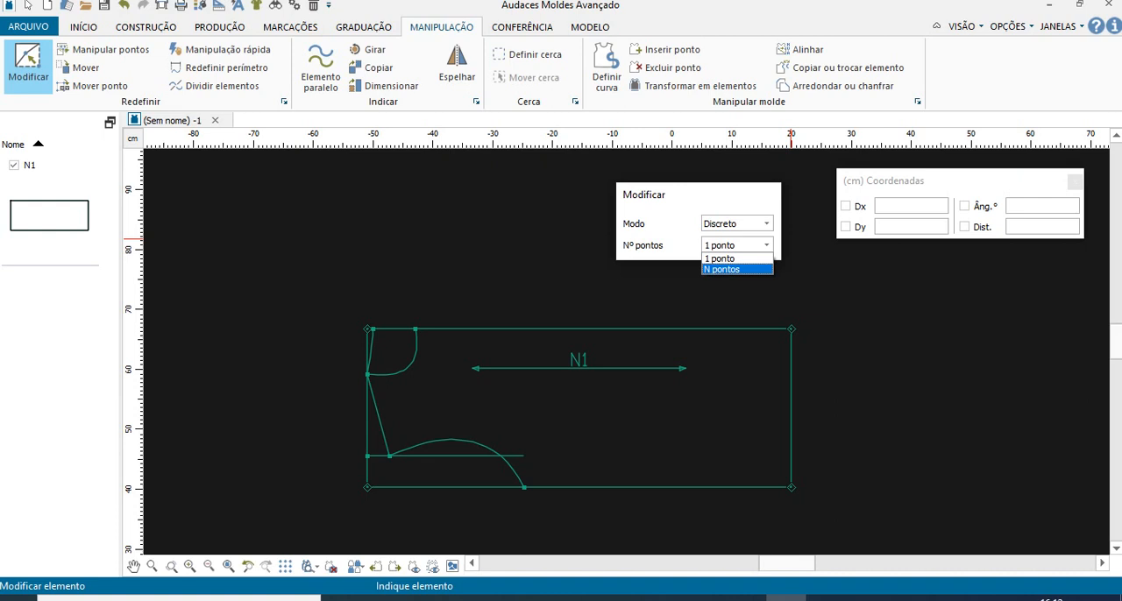
left_click(737, 269)
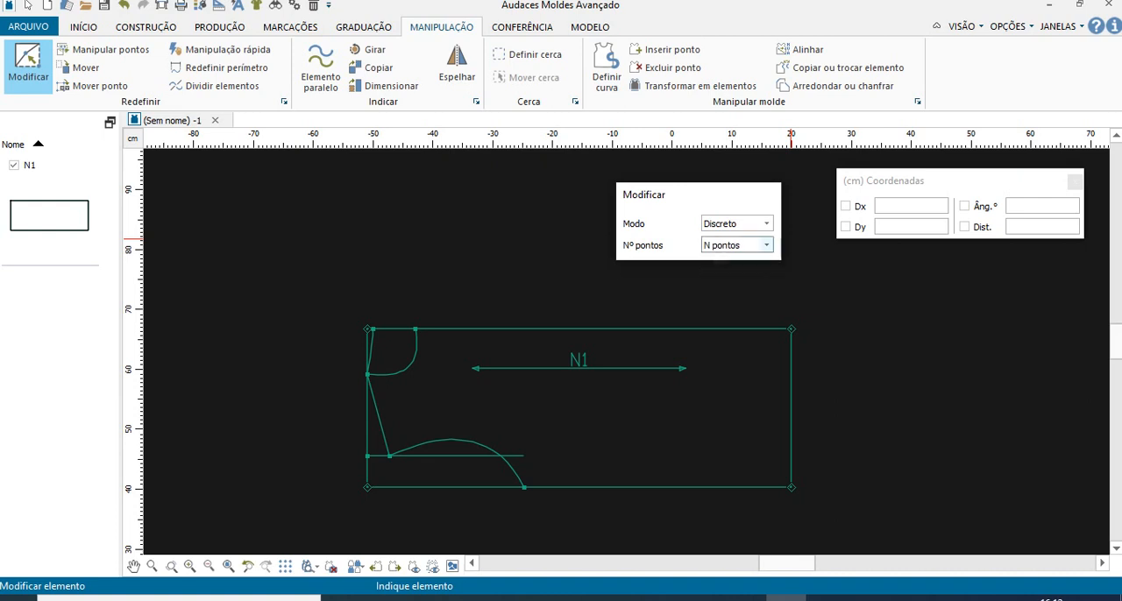
left_click(736, 224)
left_click(728, 246)
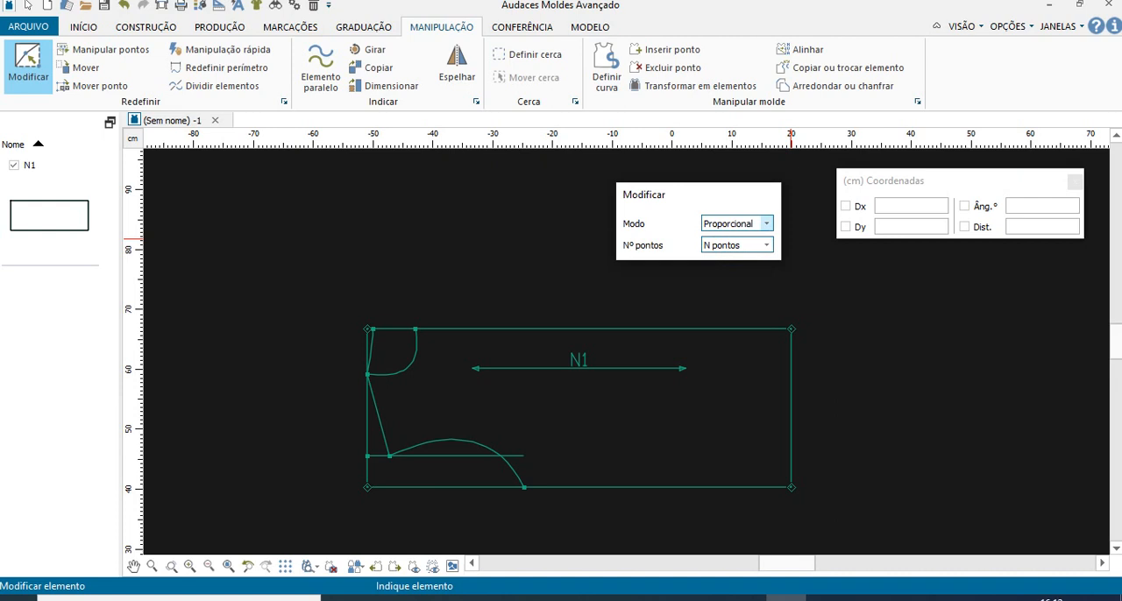
left_click(765, 224)
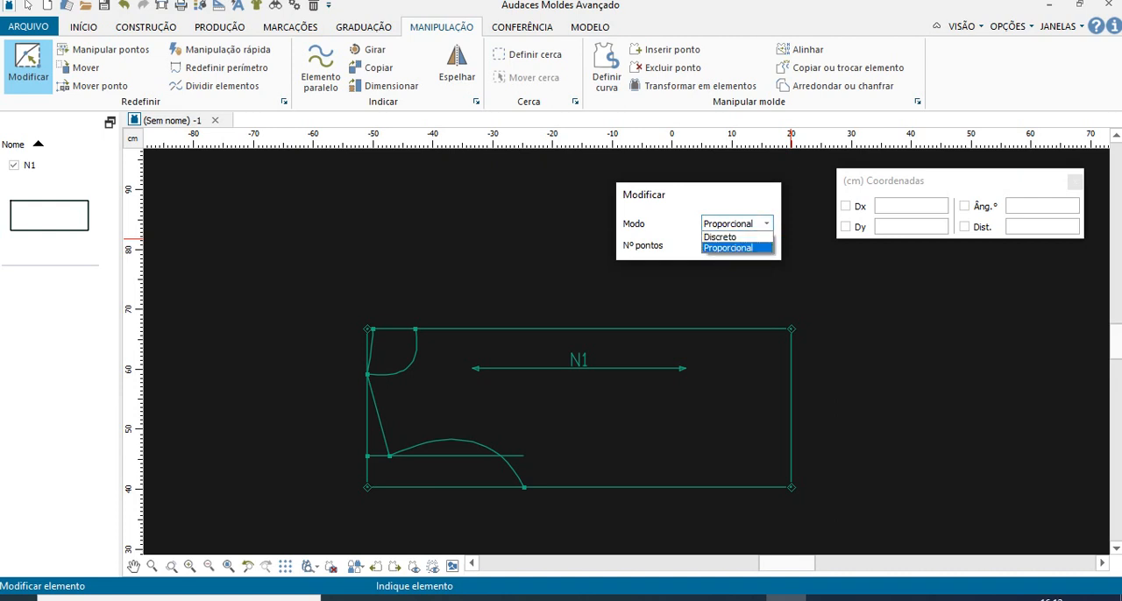
left_click(720, 236)
left_click(766, 245)
left_click(720, 258)
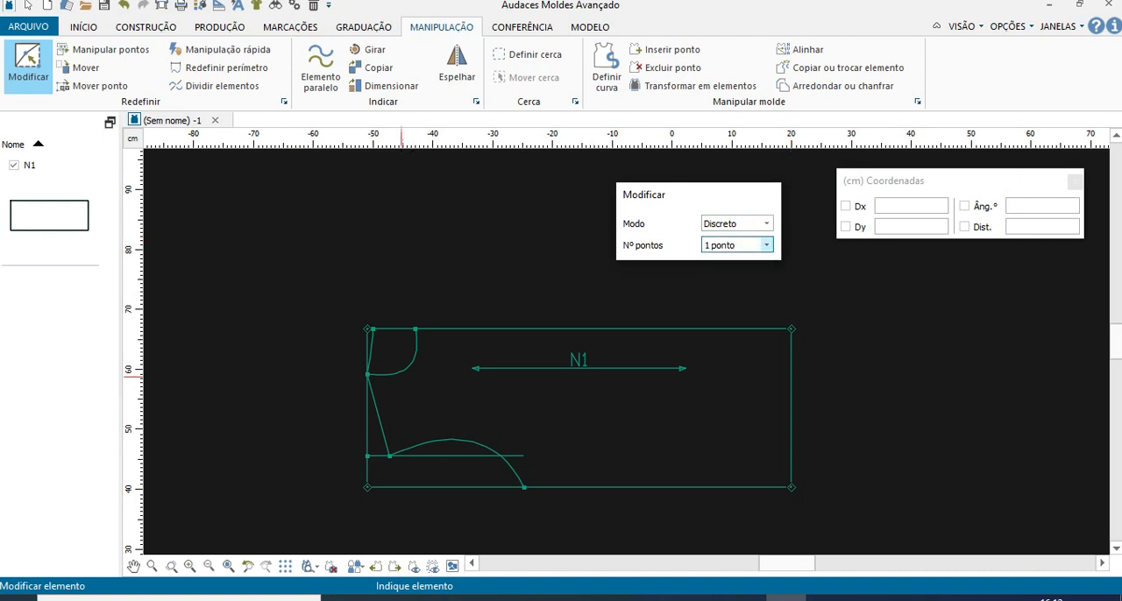
scroll(403, 378, "up", 3)
scroll(404, 379, "up", 1)
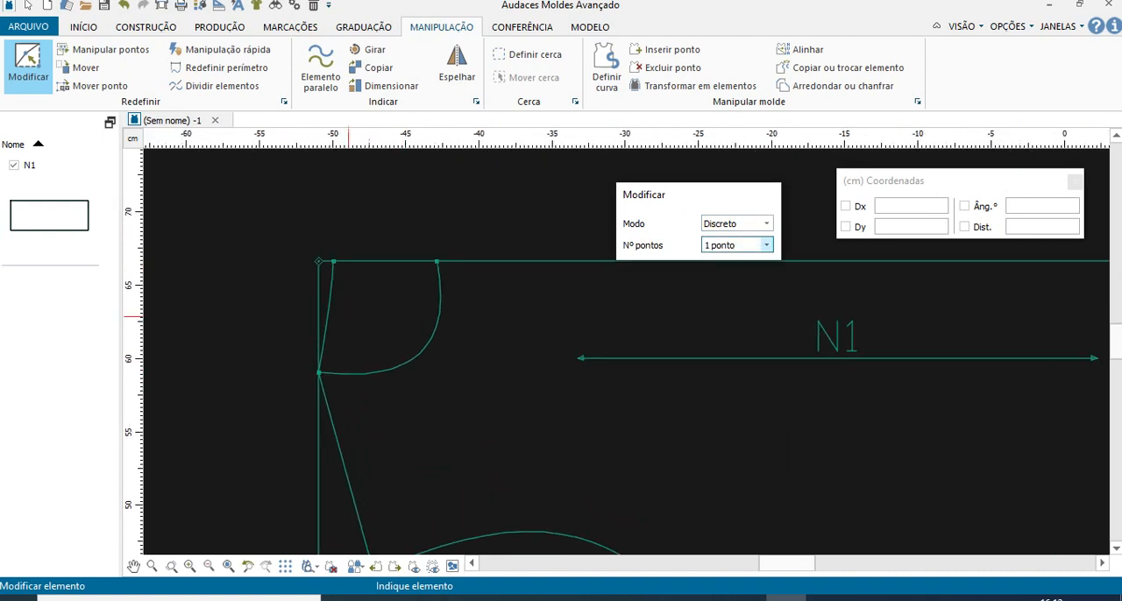
left_click(328, 306)
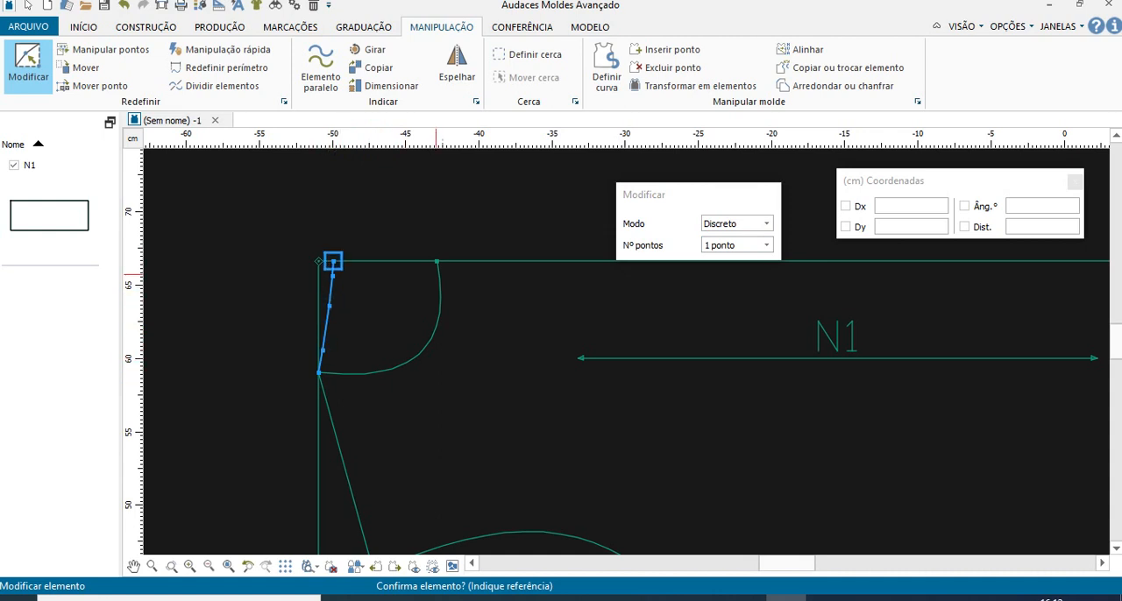
right_click(337, 192)
scroll(387, 193, "down", 3)
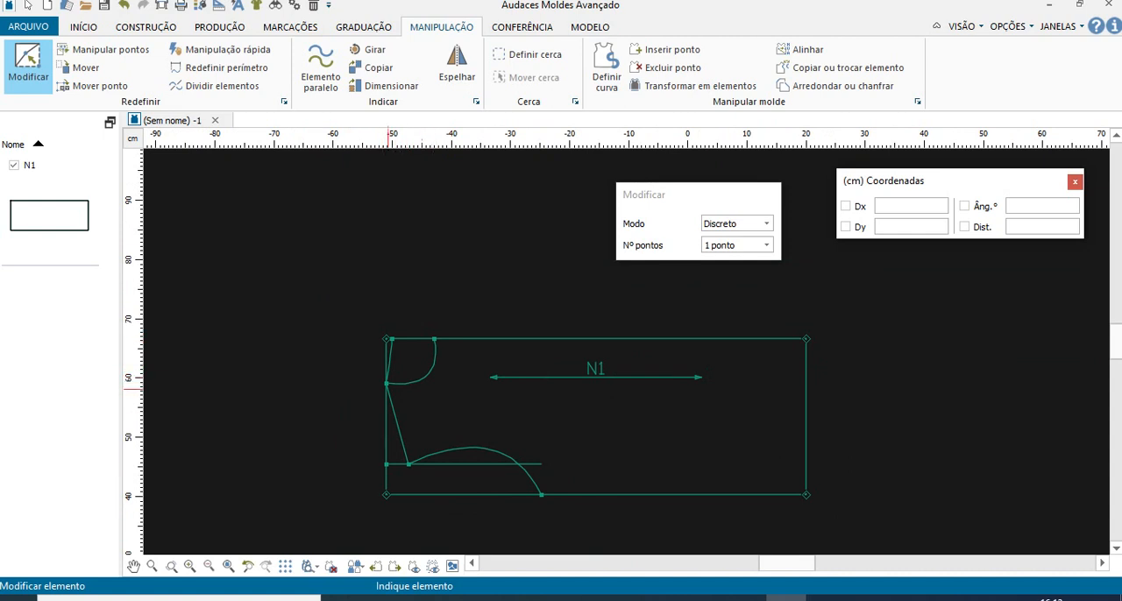
scroll(402, 381, "up", 1)
scroll(391, 370, "up", 2)
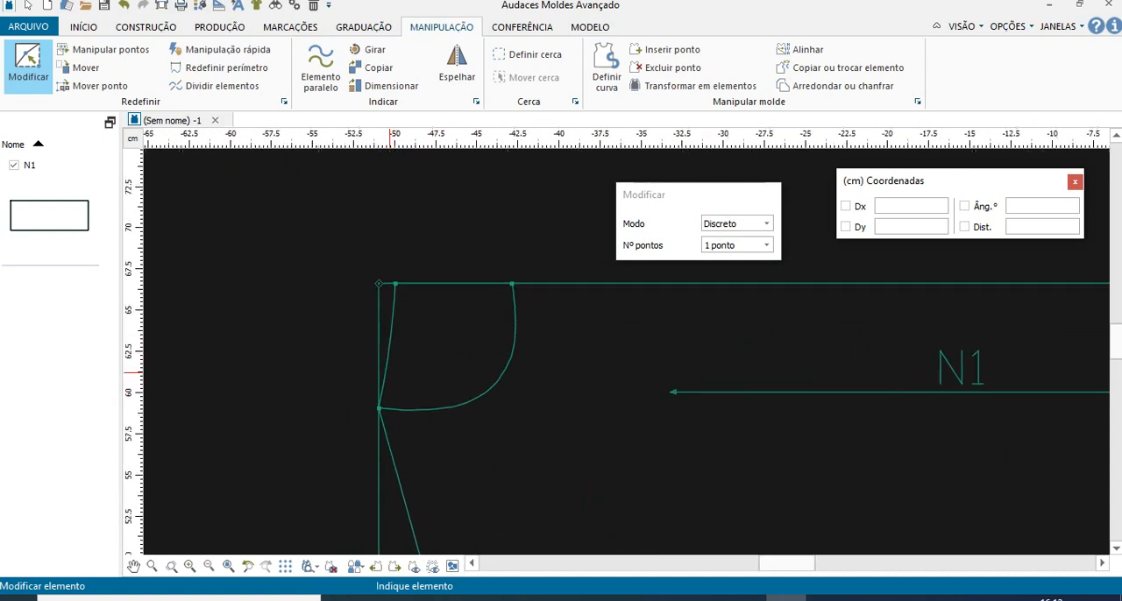
left_click(380, 392)
right_click(385, 381)
right_click(326, 339)
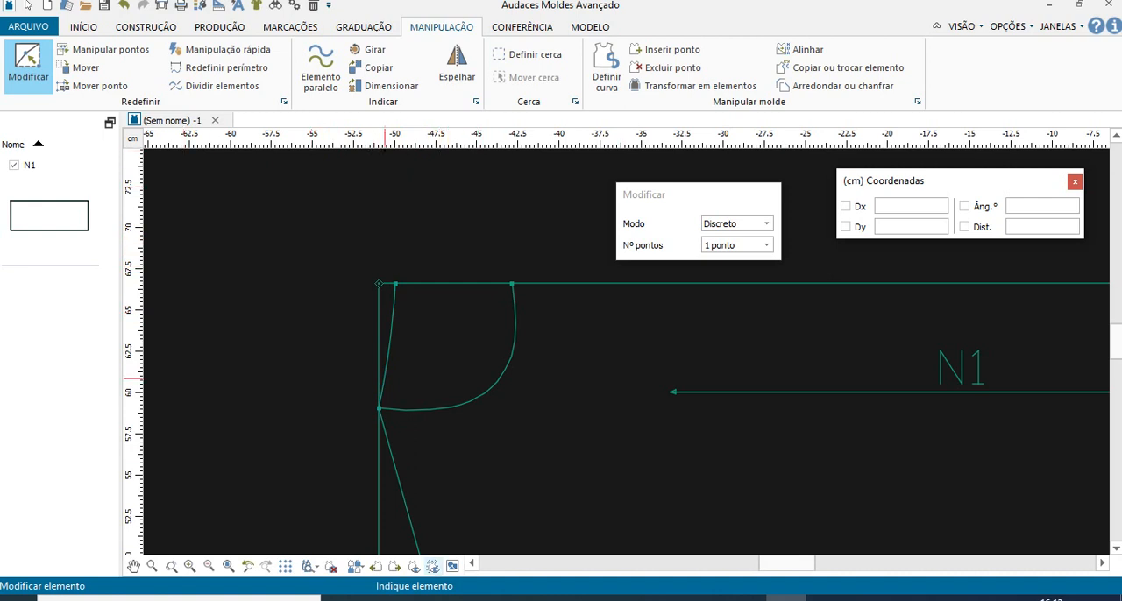
left_click(389, 347)
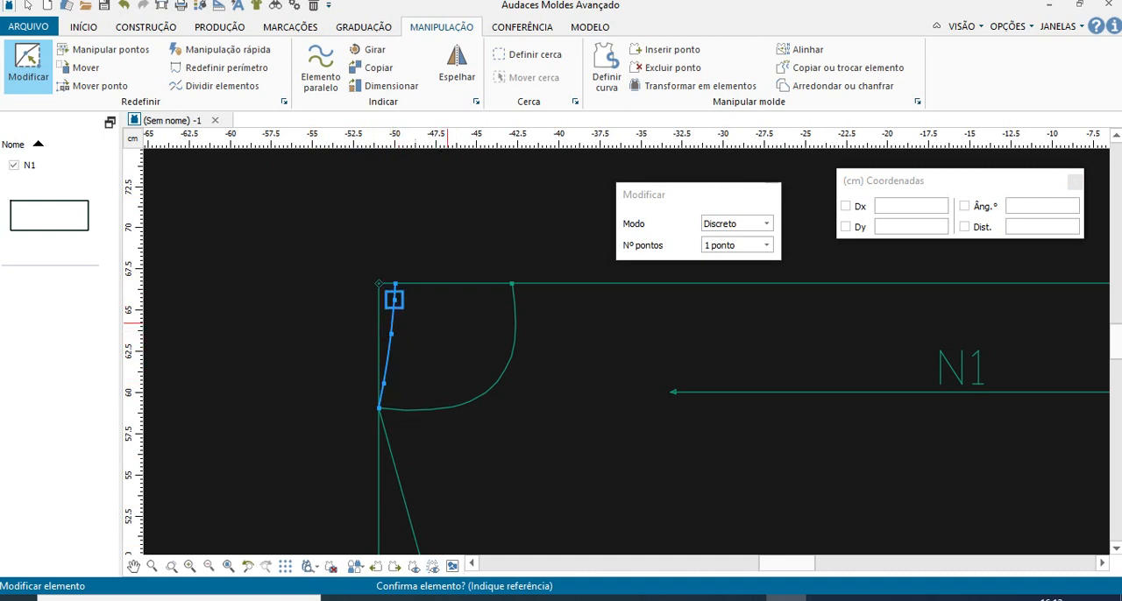
key("Escape")
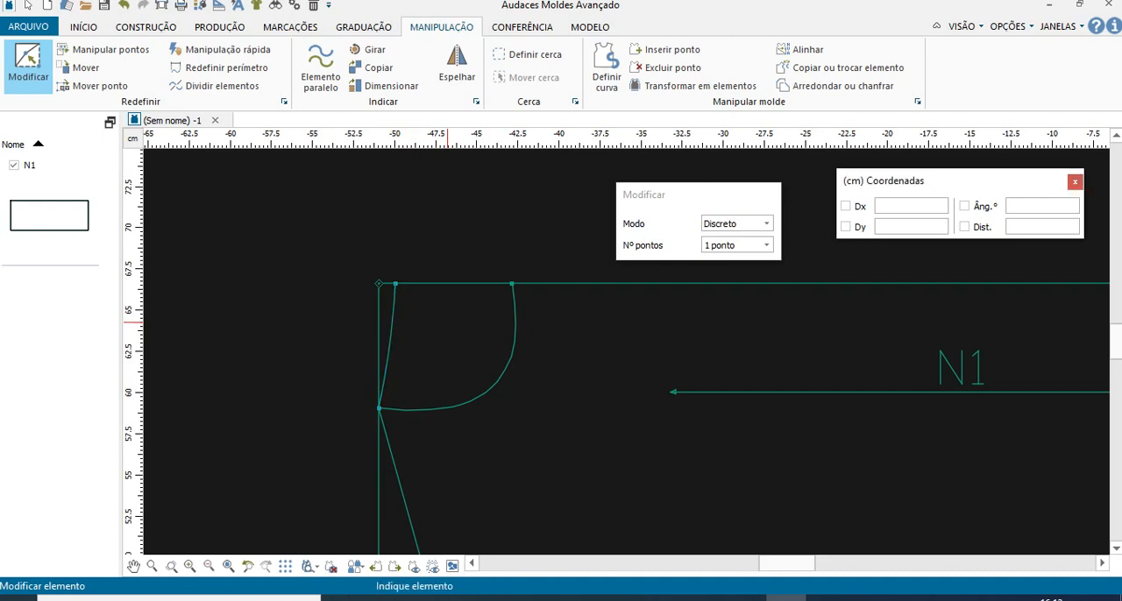
- Reshape the shallow neckline curve by moving its three inner points slightly away from the left edge, keeping both ends in place
left_click(392, 305)
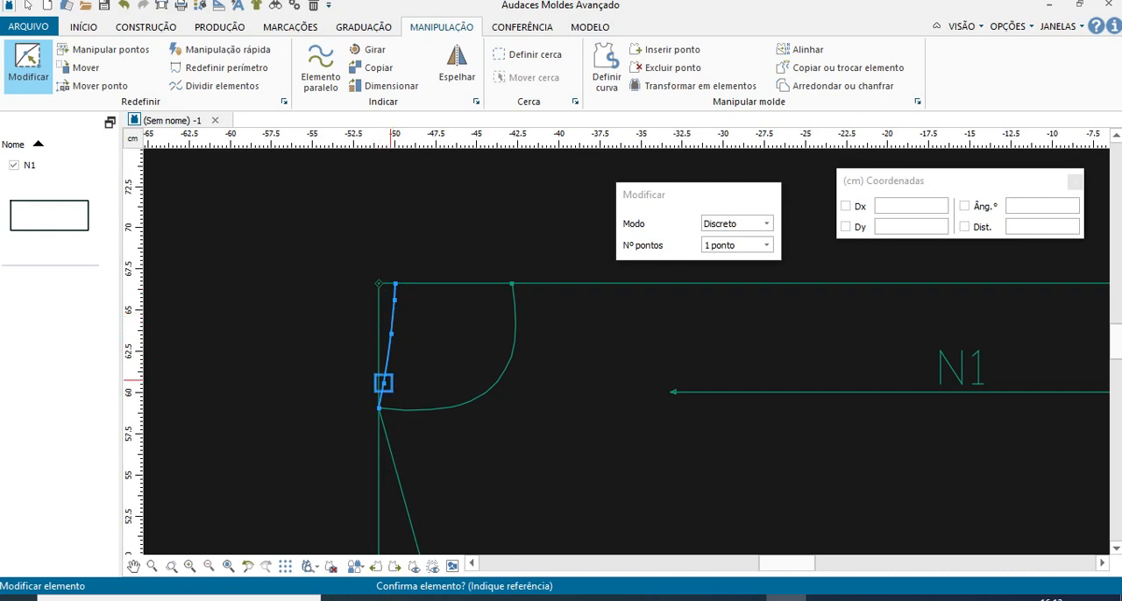
left_click(383, 383)
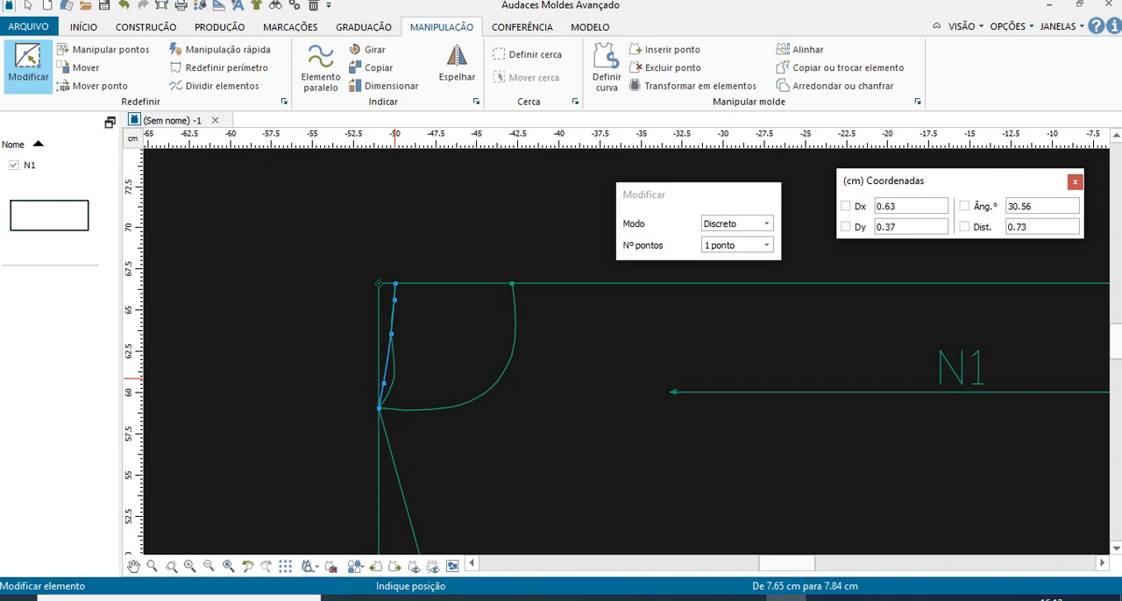
left_click(391, 377)
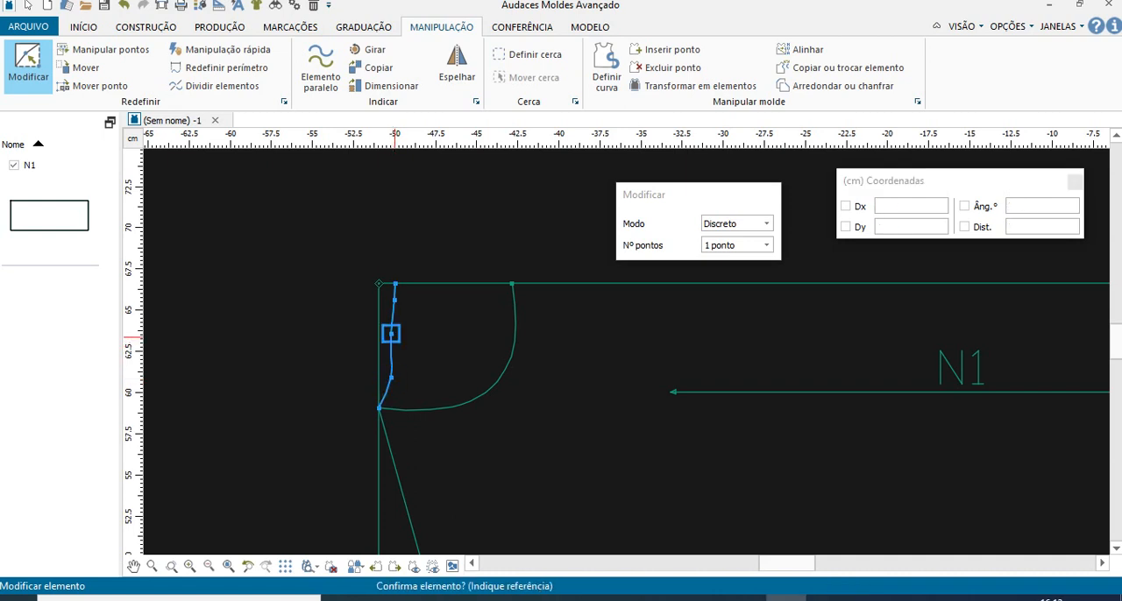
left_click(391, 333)
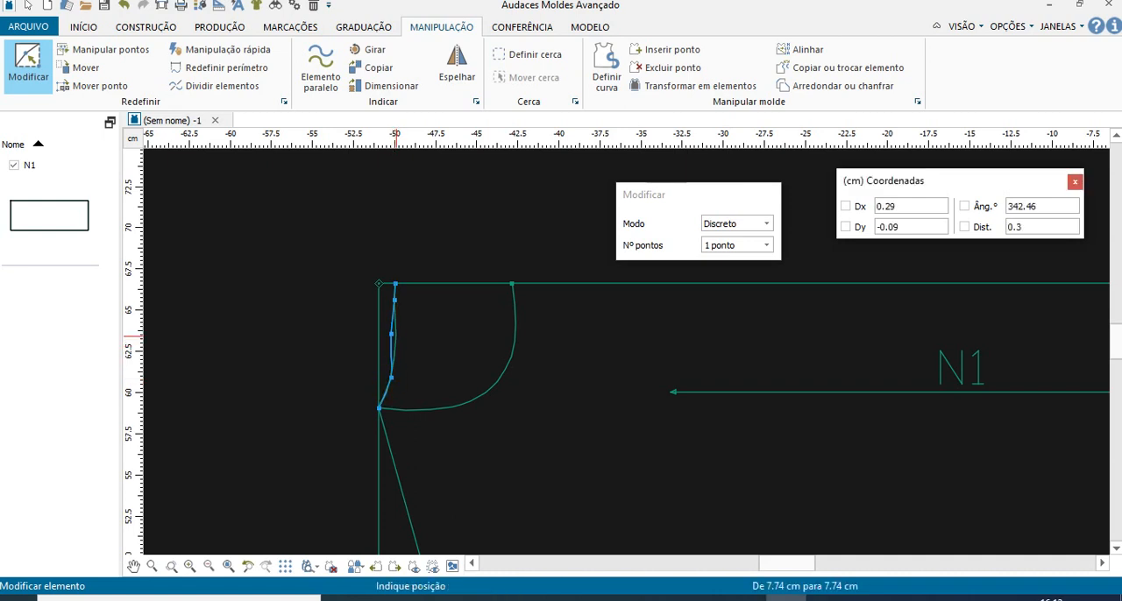
left_click(395, 335)
left_click(395, 300)
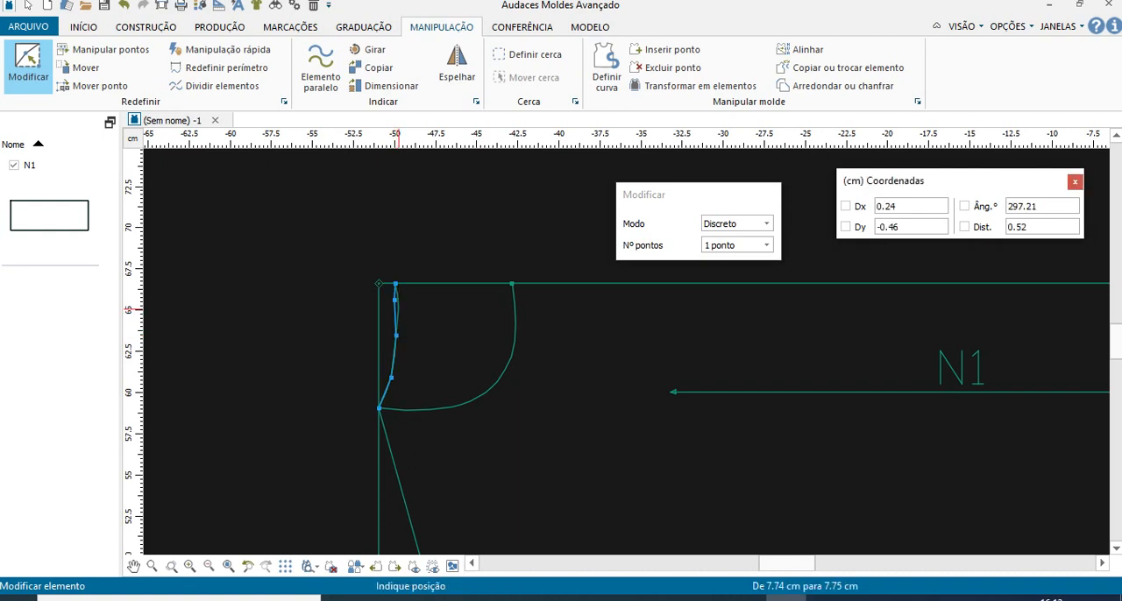
left_click(398, 308)
right_click(398, 307)
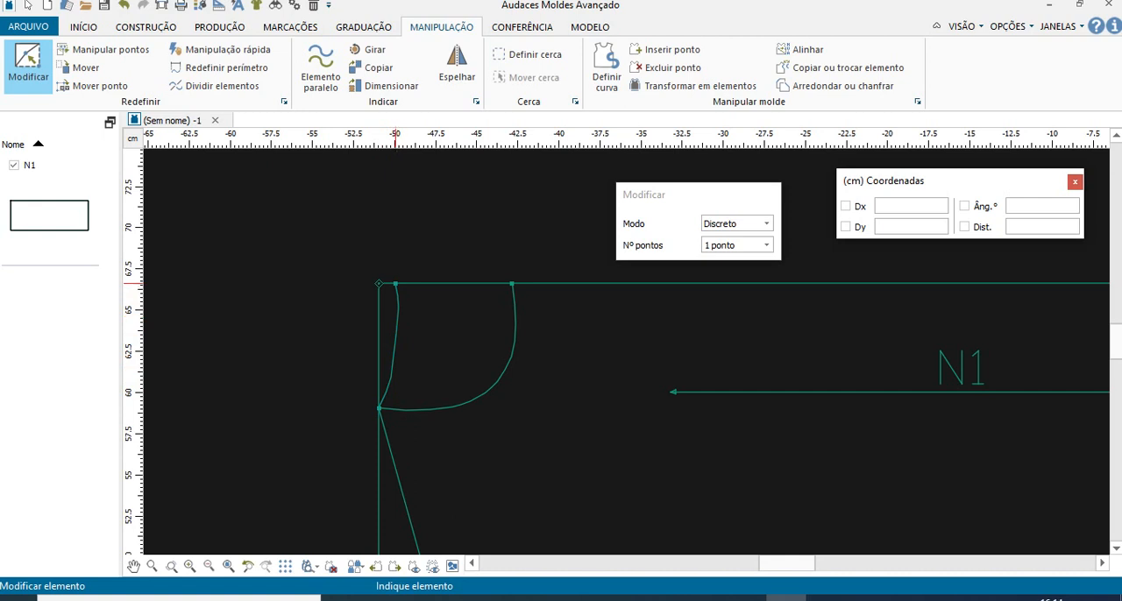
- Shift the shallow neckline curve's two upper inner points slightly toward the left edge and nudge its lowest inner point upward
left_click(398, 307)
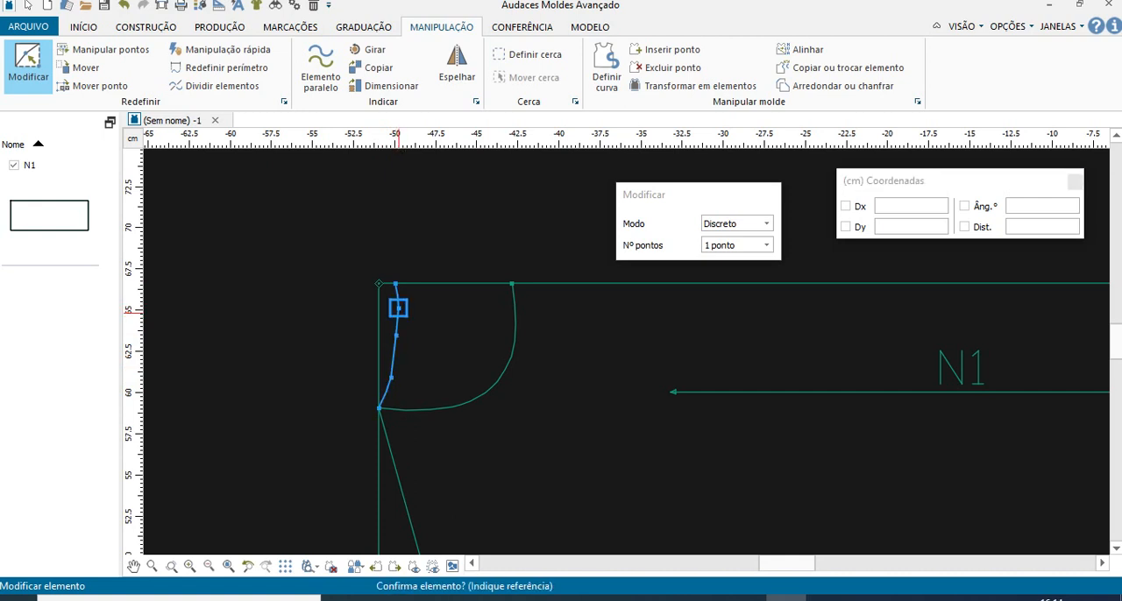
left_click(397, 308)
left_click(394, 312)
left_click(396, 336)
left_click(393, 345)
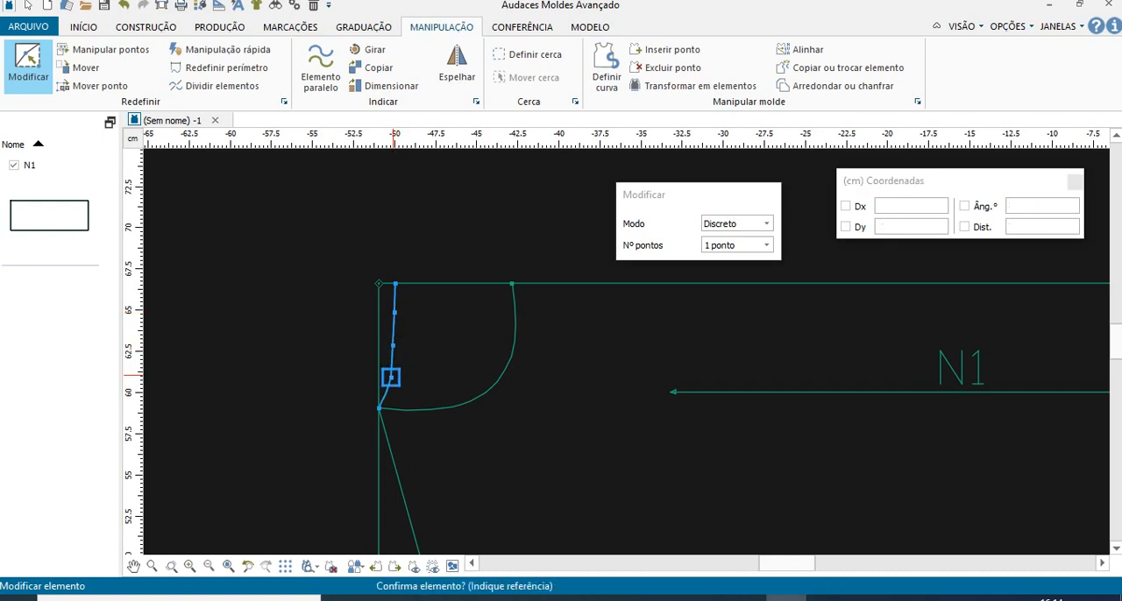
left_click(393, 375)
left_click(391, 375)
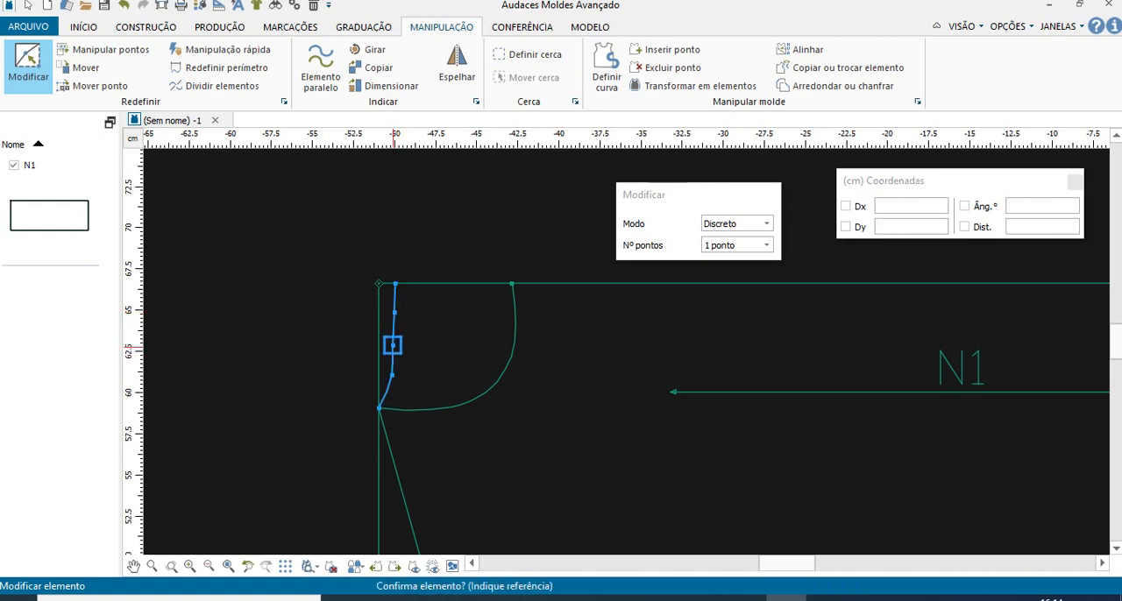
left_click(392, 345)
left_click(392, 345)
left_click(393, 345)
key("Escape")
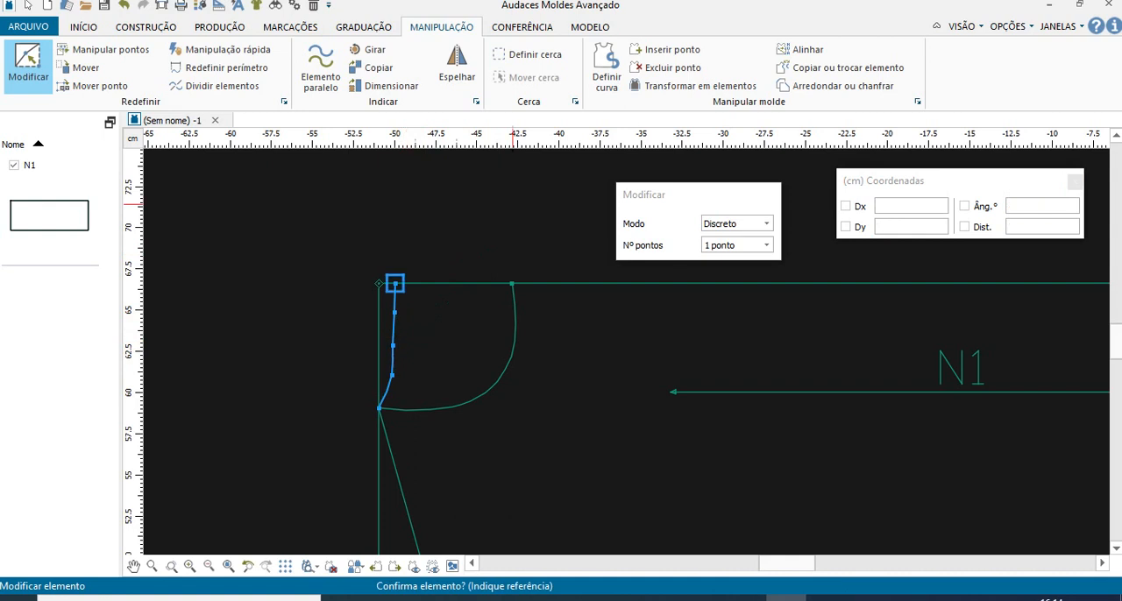
- Use Modificar to move the shallow neckline curve's middle inner point slightly down and away from the left edge
left_click(672, 67)
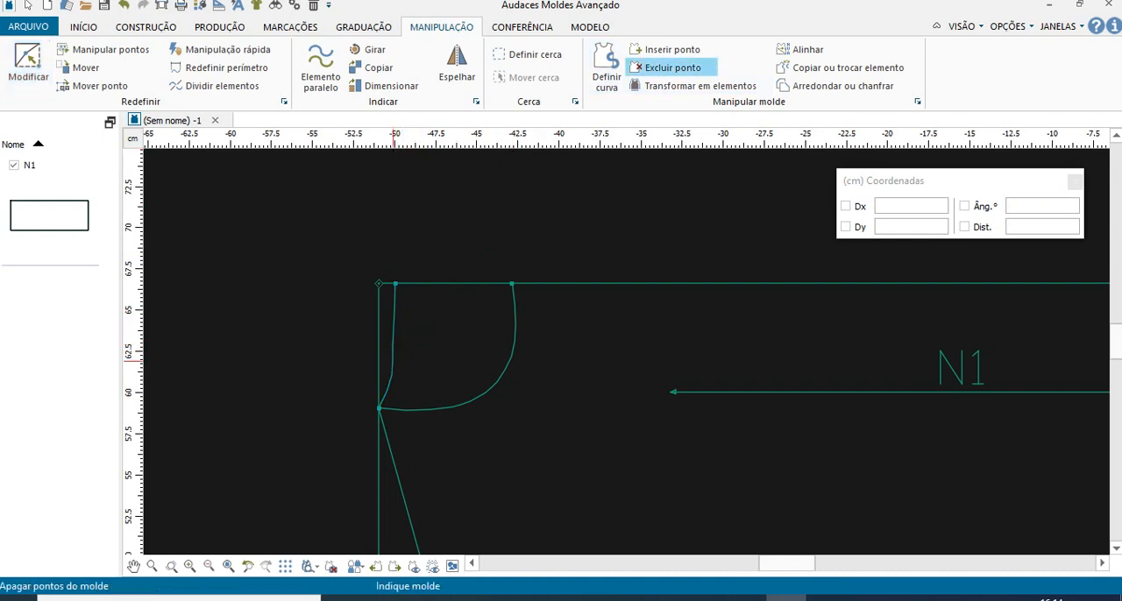
left_click(28, 63)
left_click(391, 376)
left_click(393, 346)
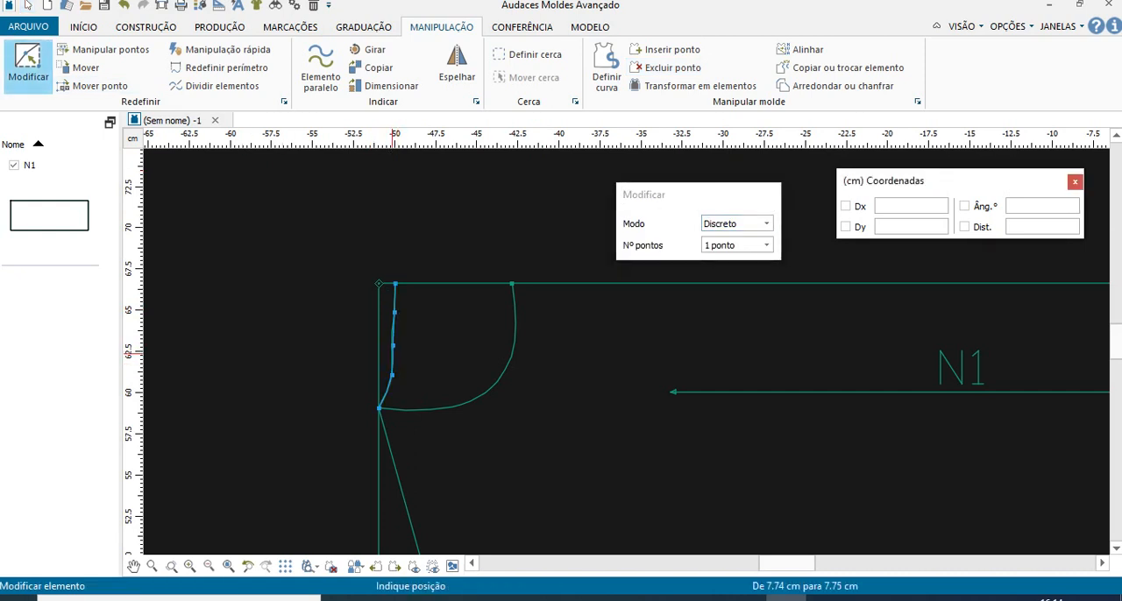
left_click(394, 355)
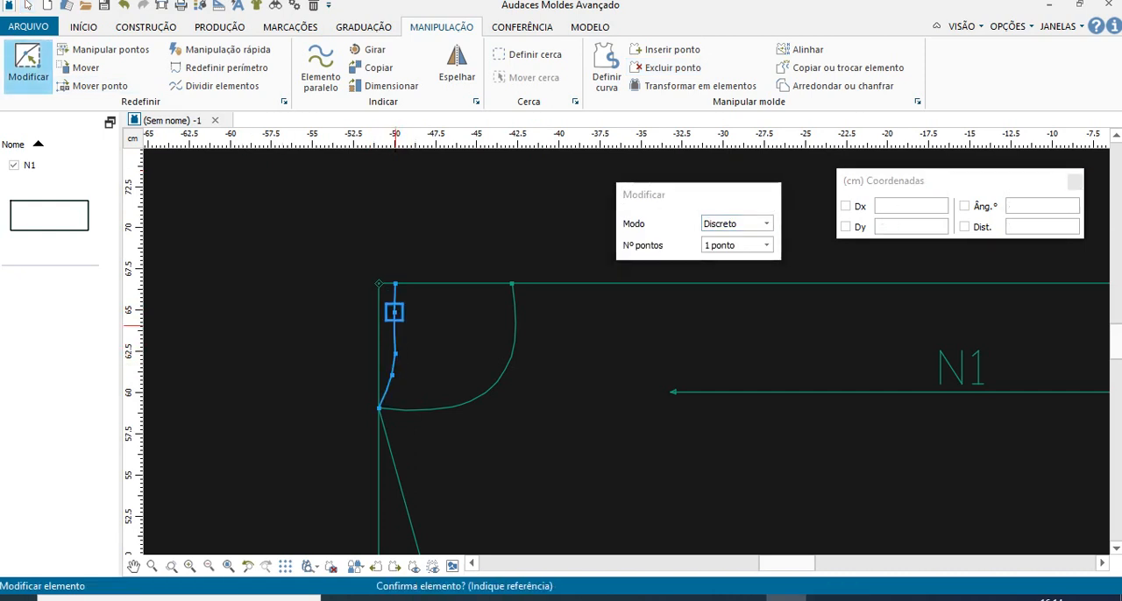
- Fine-tune the shallow neckline's upper and middle inner points so its upper stretch runs nearly parallel to the left edge
scroll(391, 376, "up", 4)
scroll(391, 356, "up", 1)
scroll(394, 354, "down", 5)
scroll(403, 258, "up", 1)
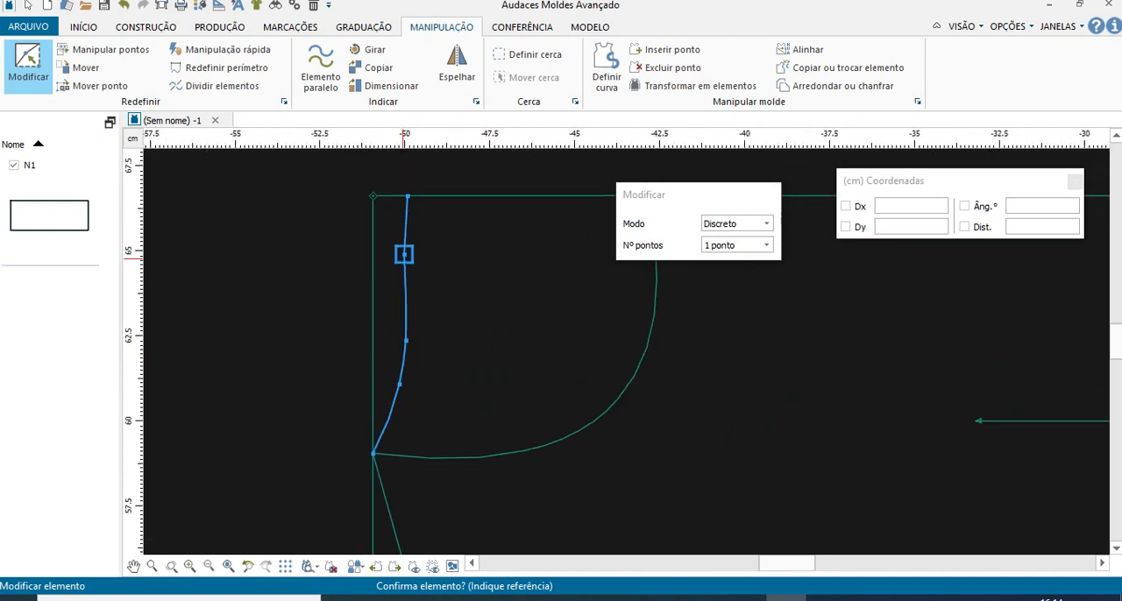
left_click(403, 254)
left_click(409, 261)
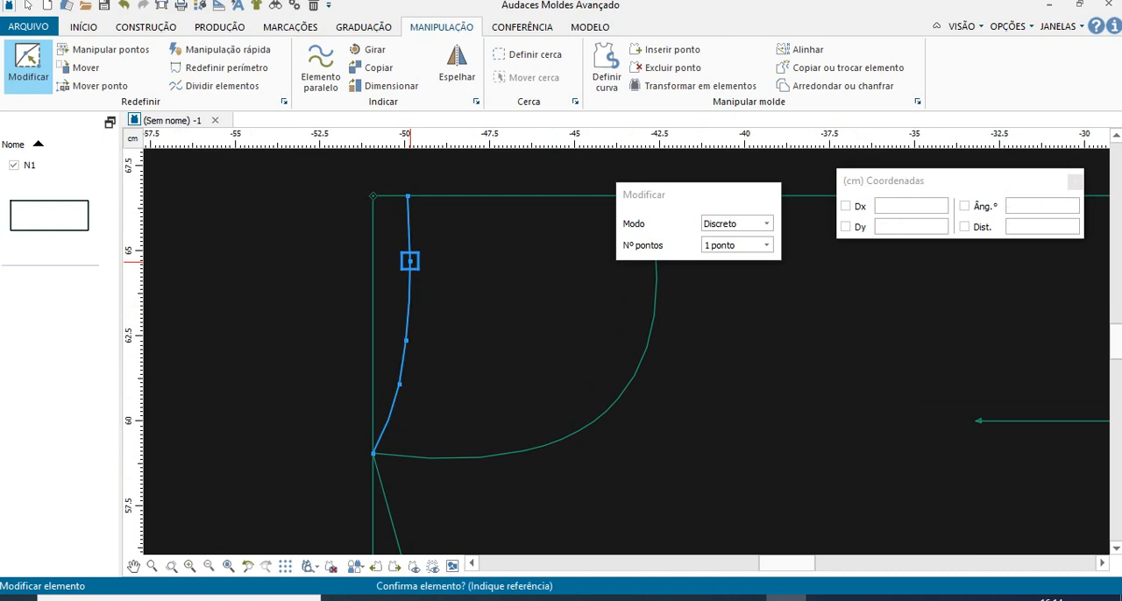
left_click(410, 261)
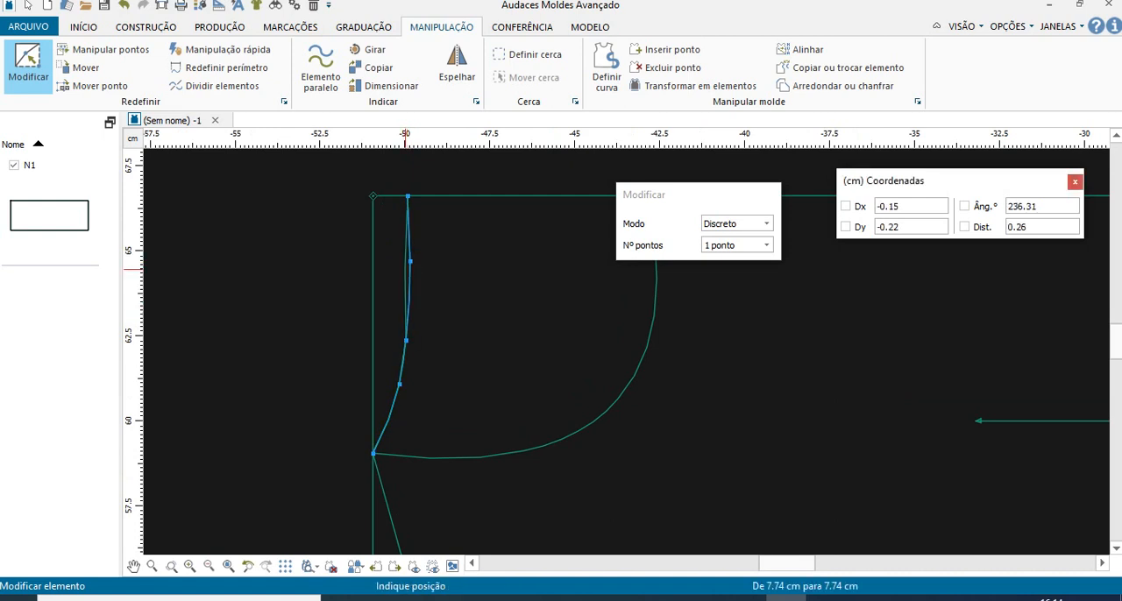
left_click(404, 268)
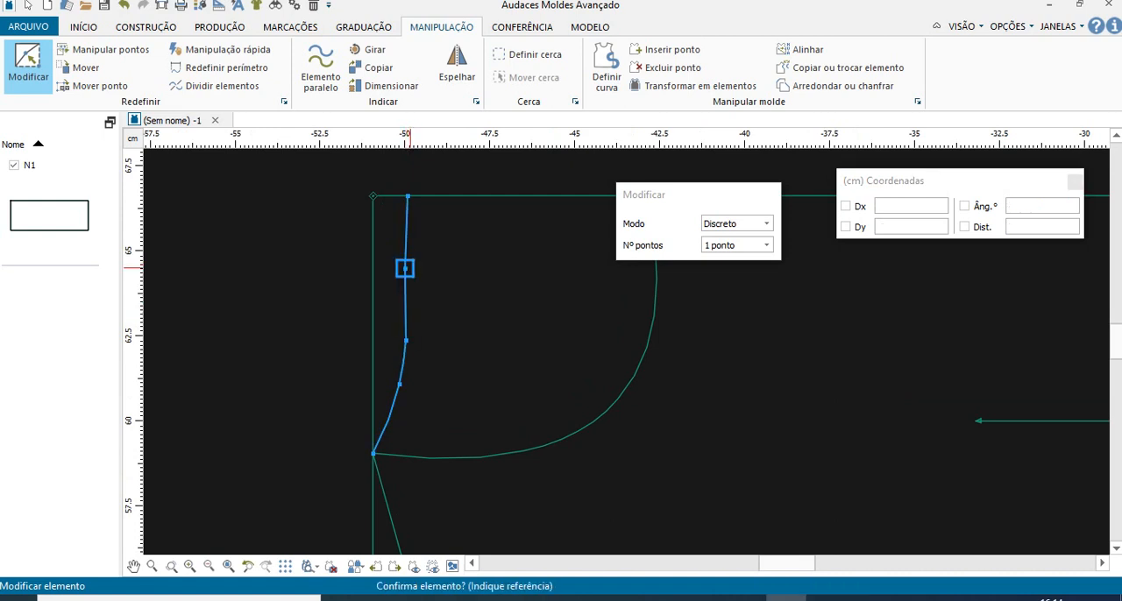
left_click(404, 268)
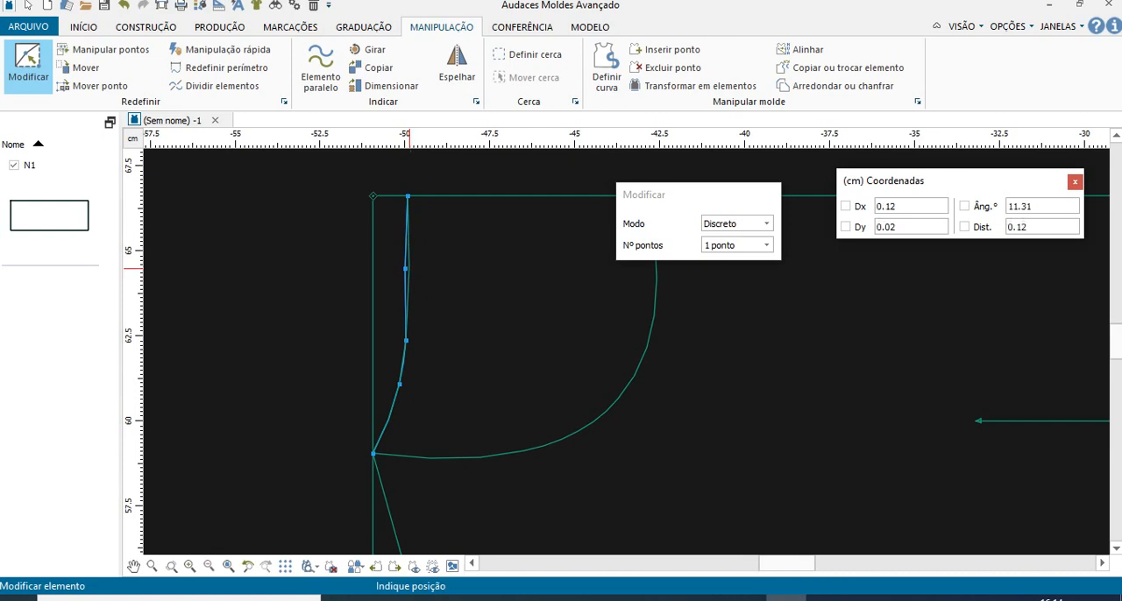
left_click(406, 333)
left_click(406, 333)
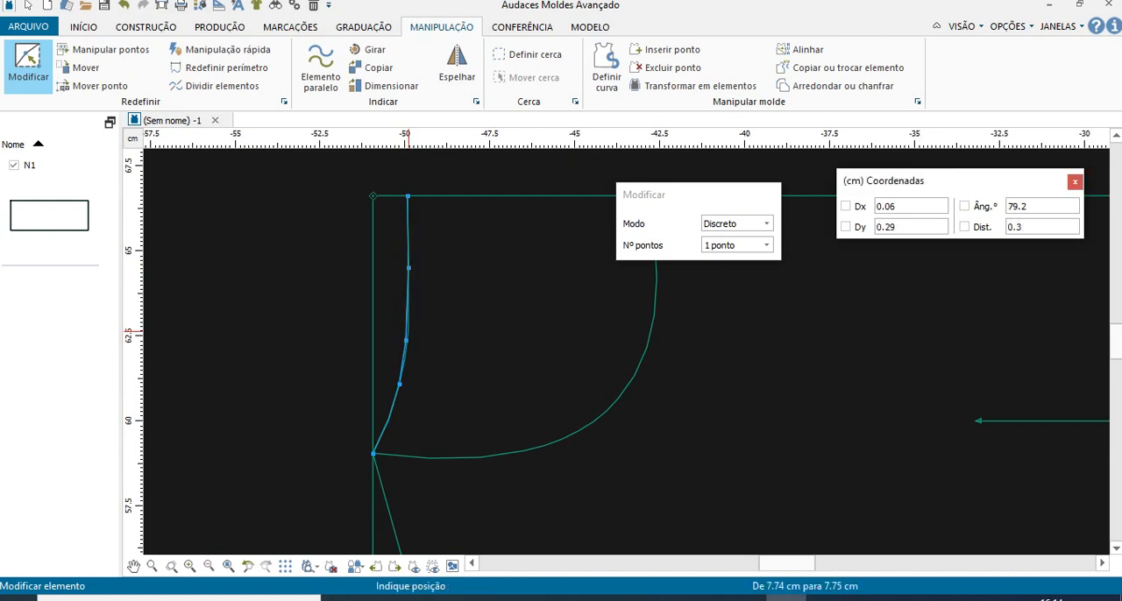
- Move the shallow neckline's lowest inner point about 1.1 cm down toward point F and finish editing the curve
left_click(399, 383)
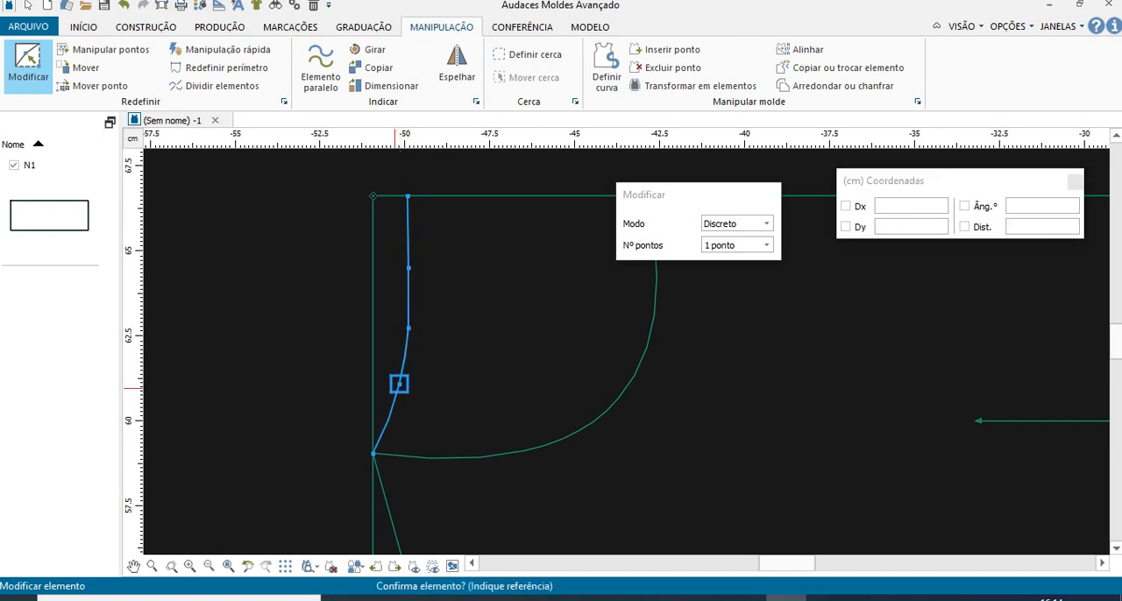
left_click(398, 383)
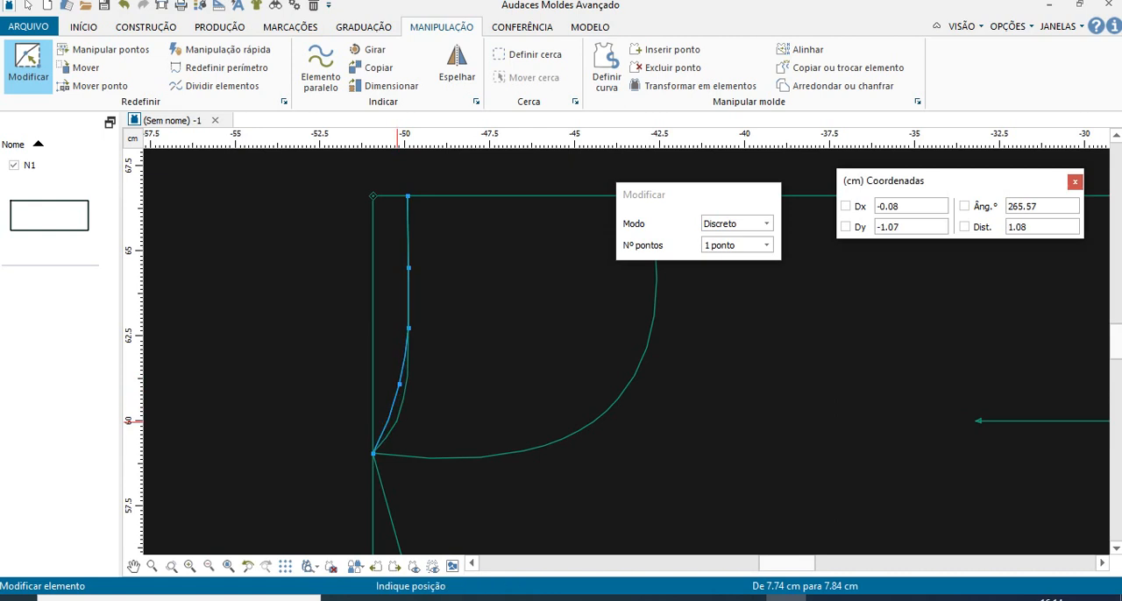
left_click(397, 422)
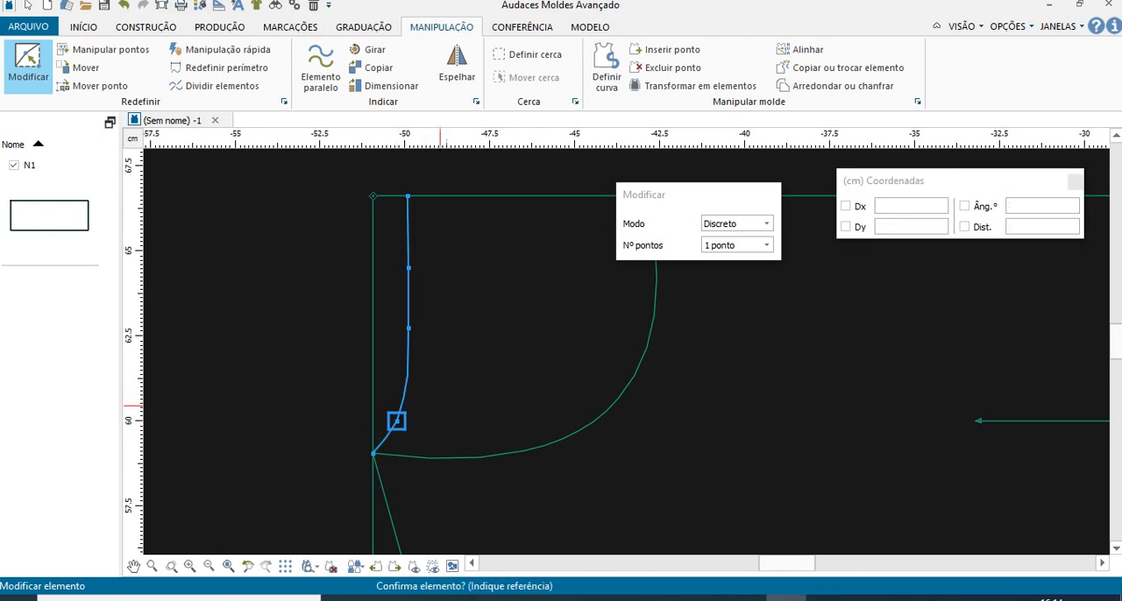
right_click(440, 419)
scroll(539, 386, "down", 4)
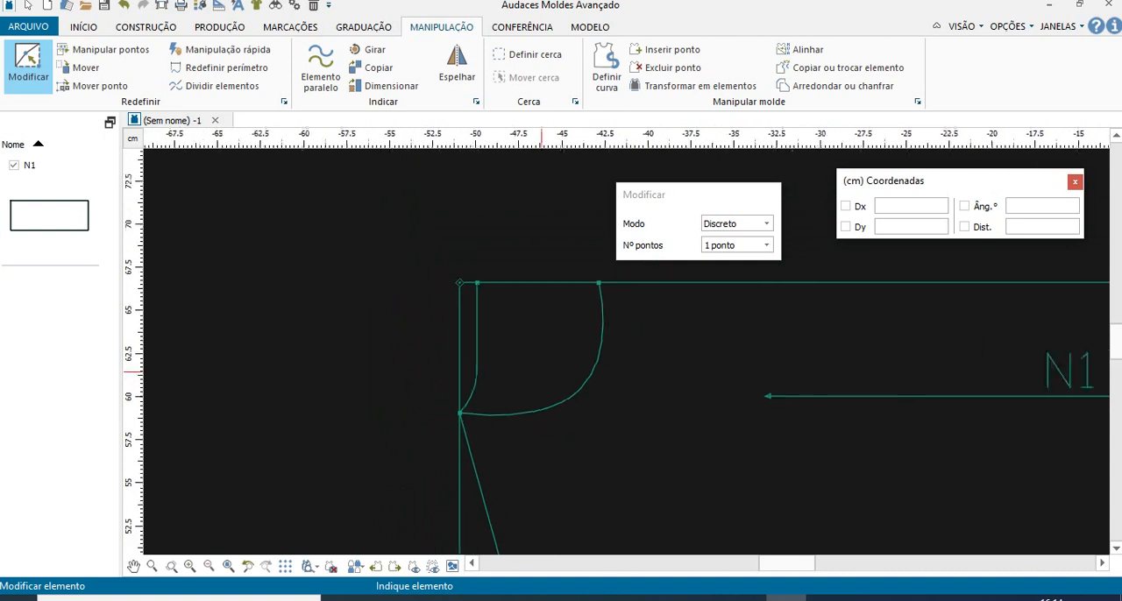
- Reshape the deep neckline curve by moving its upper inner point about 0.3 cm toward the left edge and its middle point slightly up
scroll(537, 406, "up", 2)
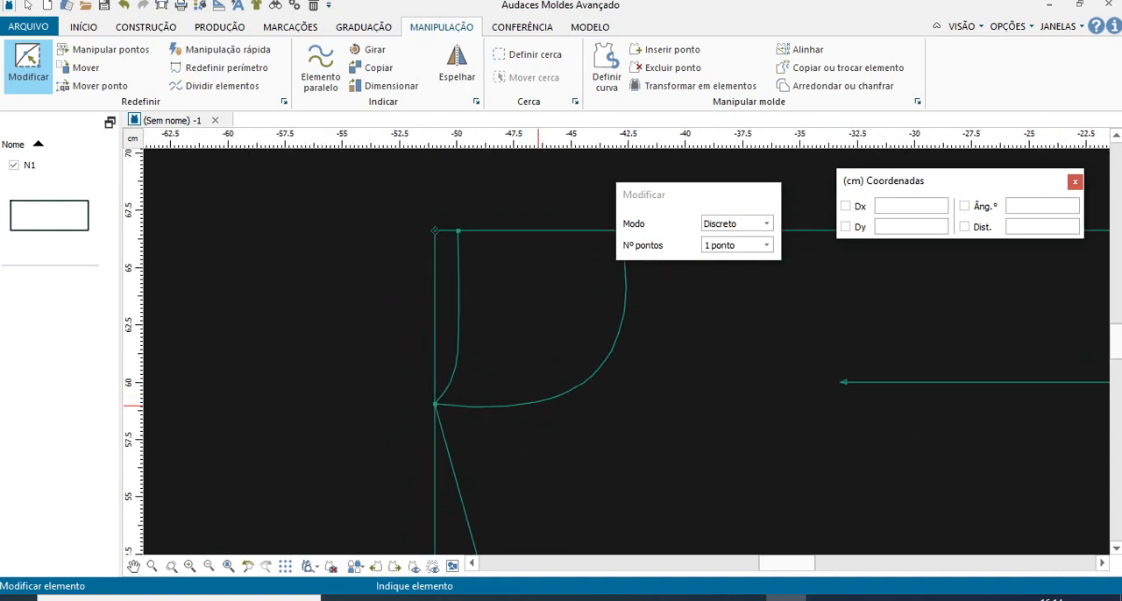
scroll(539, 406, "up", 2)
scroll(565, 390, "down", 3)
left_click(577, 378)
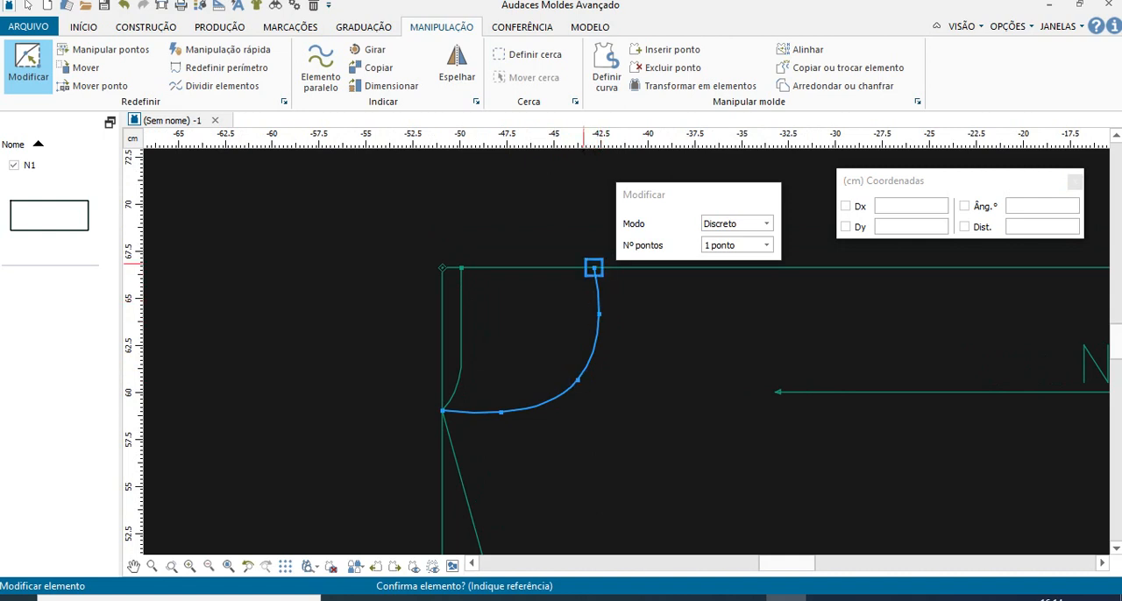
left_click(598, 313)
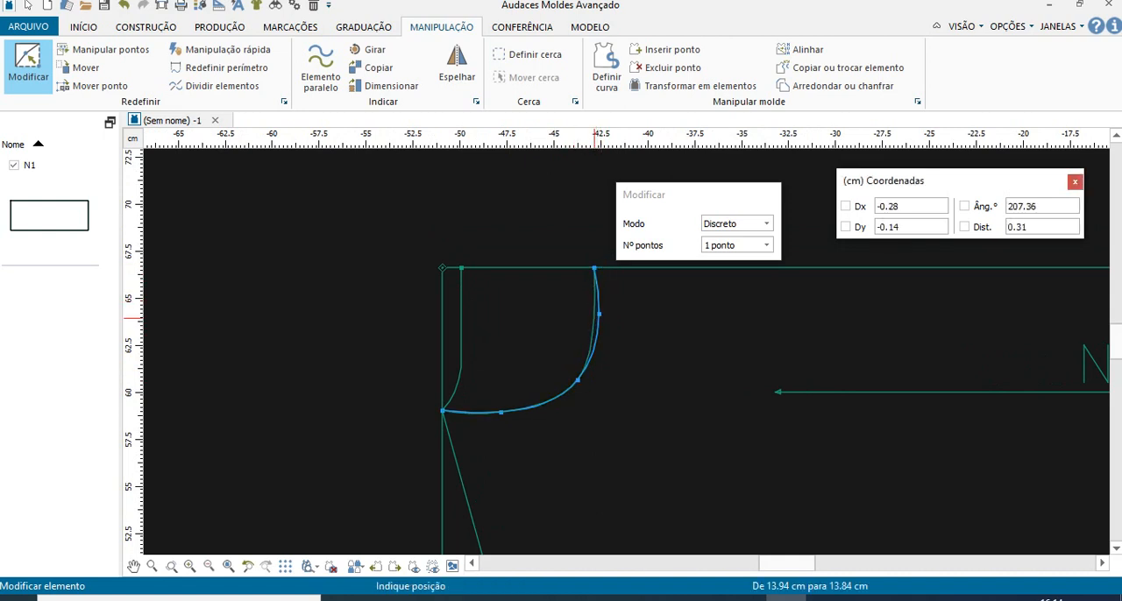
left_click(594, 317)
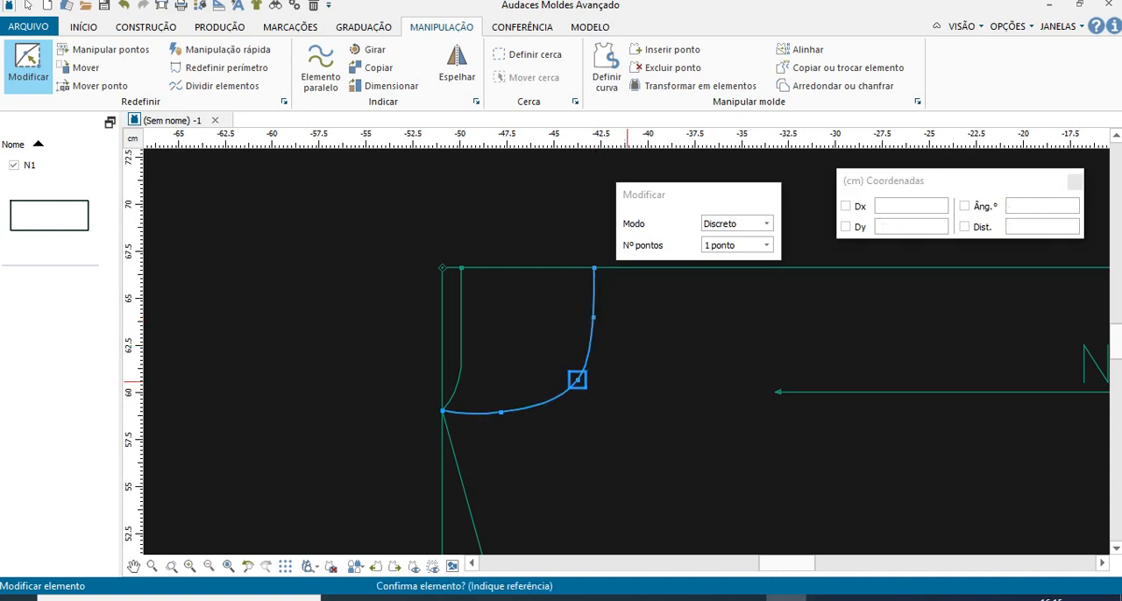
left_click(578, 380)
left_click(575, 374)
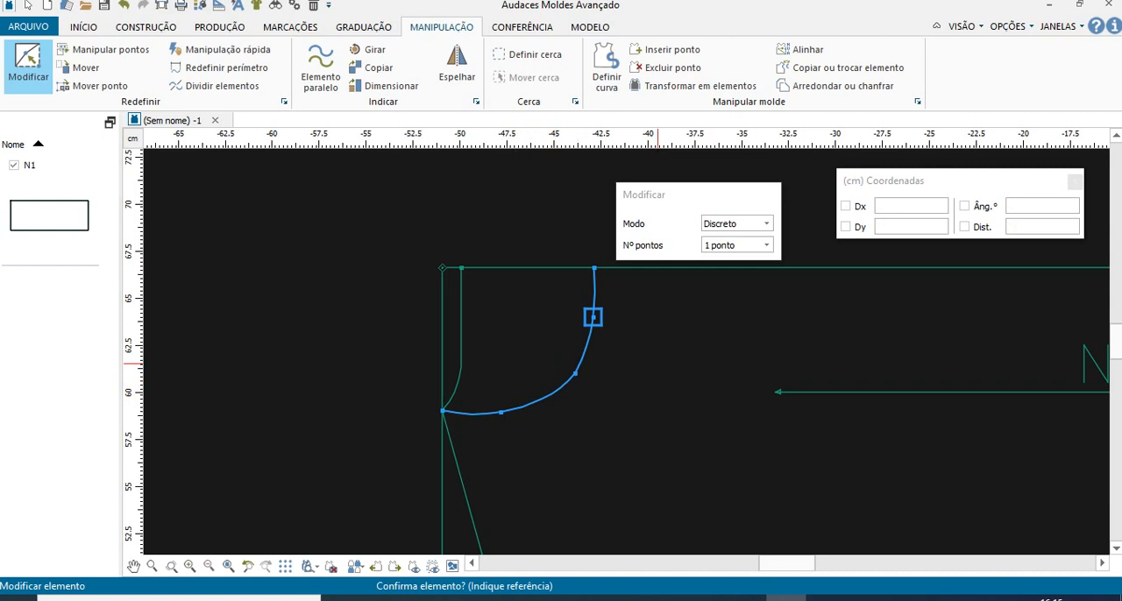
right_click(640, 353)
- Lower the armhole curve's first two inner points from point I close to the inner horizontal line
scroll(641, 353, "down", 2)
scroll(640, 354, "down", 4)
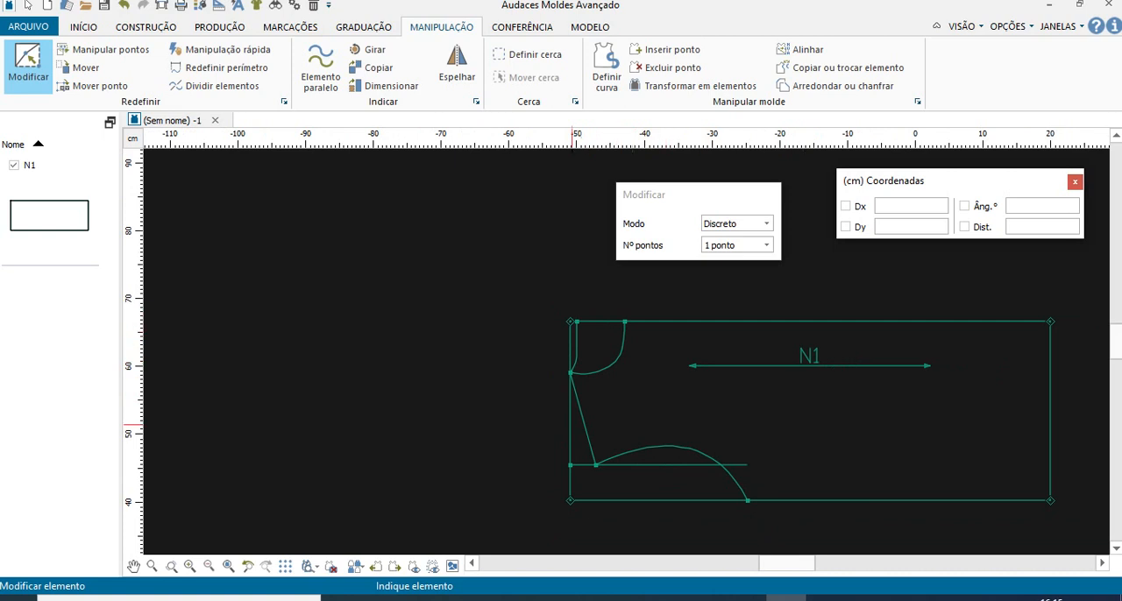
scroll(747, 502, "up", 2)
scroll(747, 500, "up", 1)
left_click(674, 416)
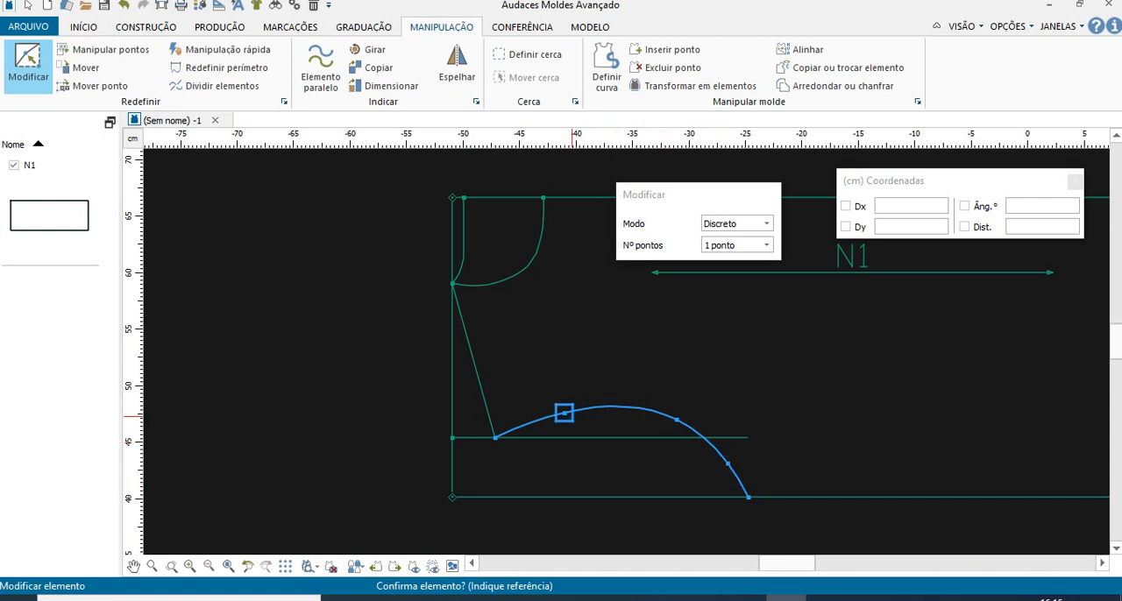
left_click(564, 412)
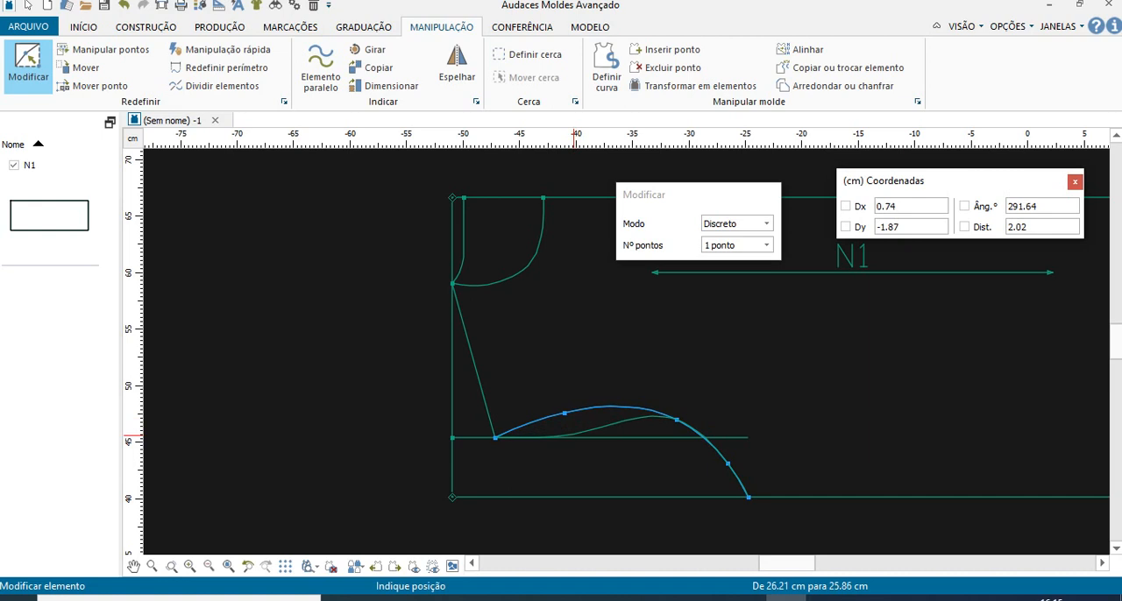
left_click(571, 435)
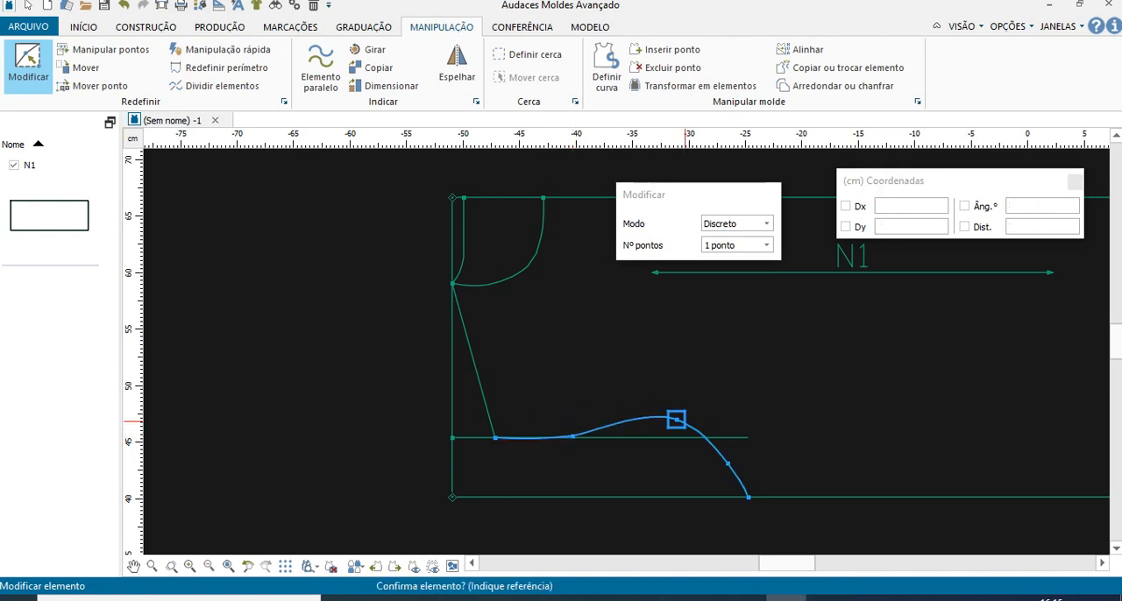
left_click(675, 420)
left_click(676, 440)
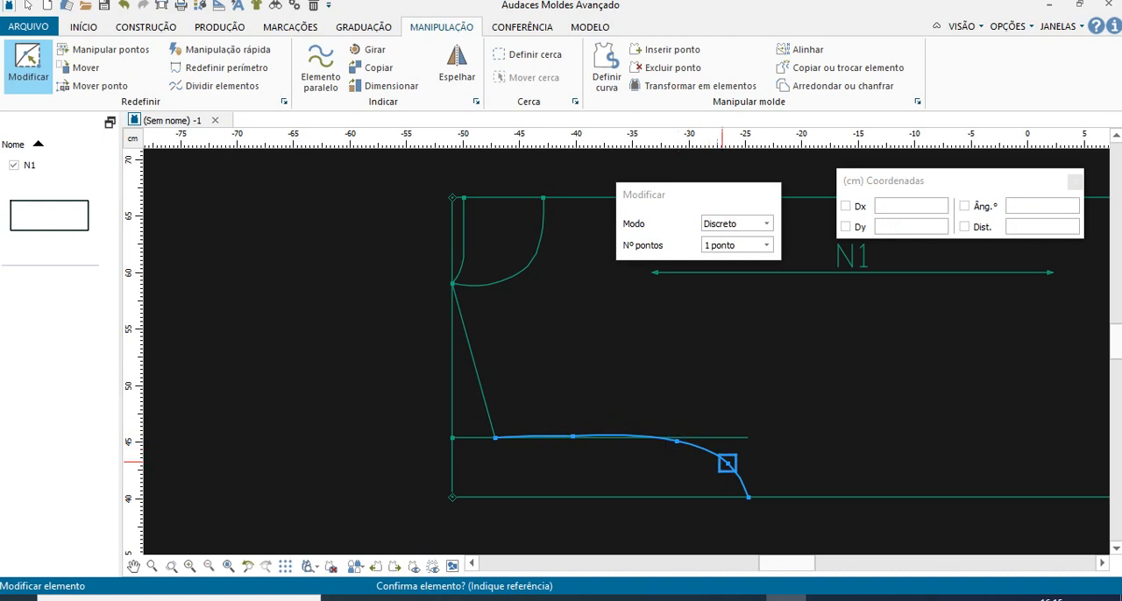
- Reposition the armhole's two inner points nearest the lower edge to form a smooth rounded bend beneath the inner horizontal line's end
left_click(677, 441)
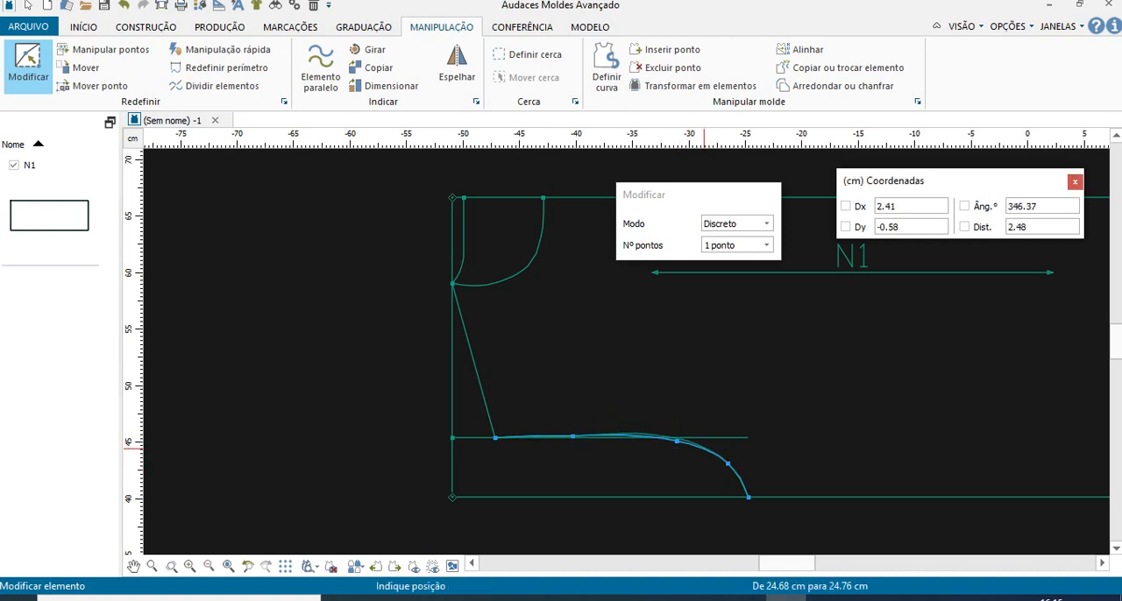
left_click(701, 451)
left_click(727, 463)
left_click(731, 458)
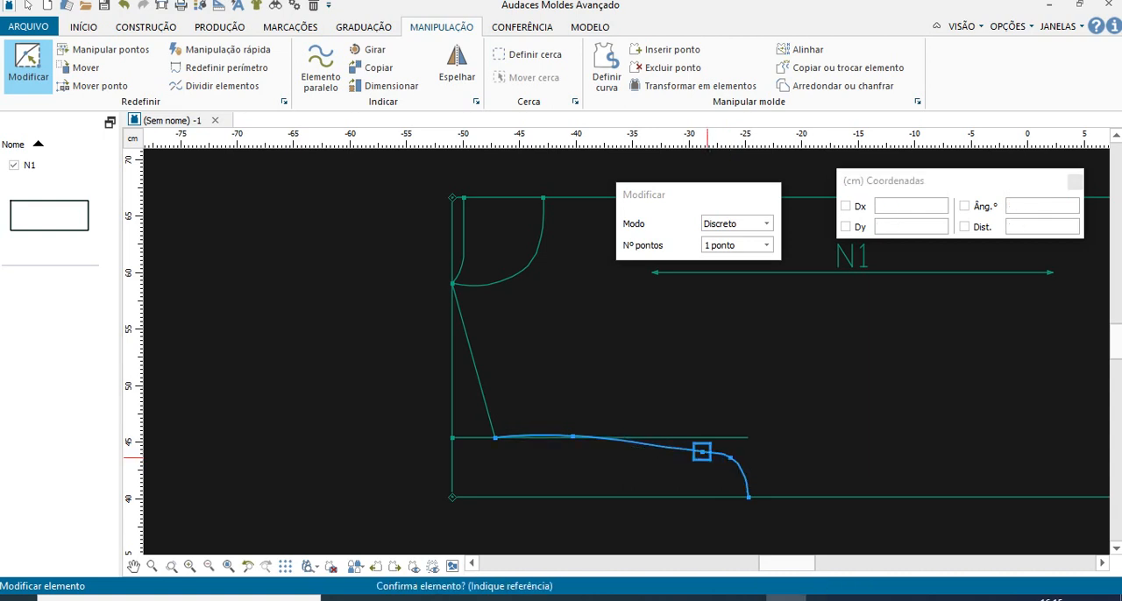
left_click(701, 452)
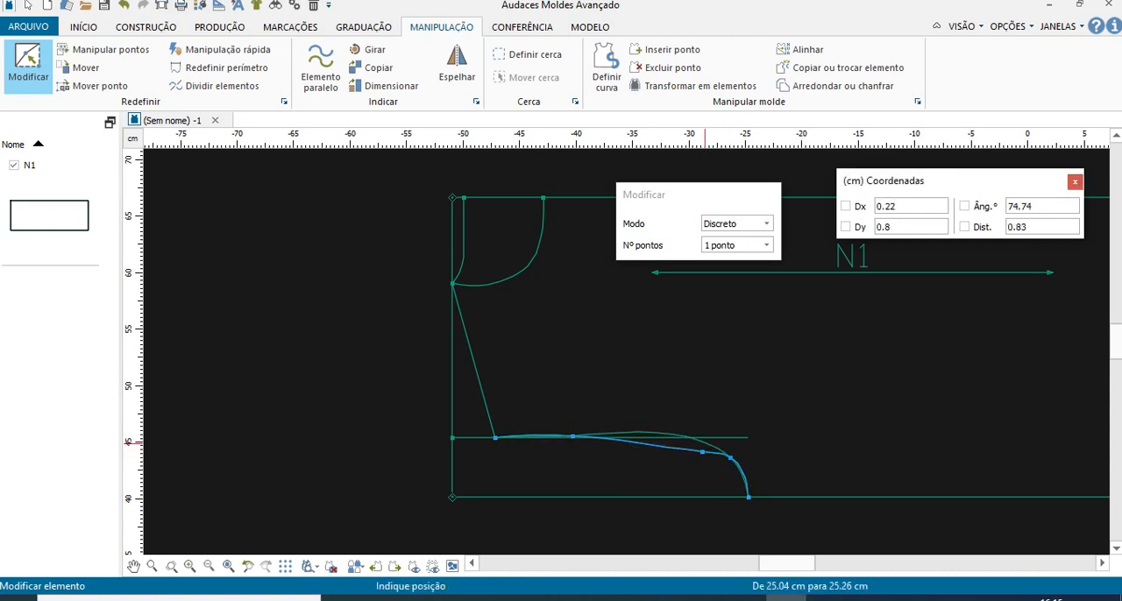
left_click(728, 459)
left_click(702, 451)
left_click(704, 443)
left_click(703, 443)
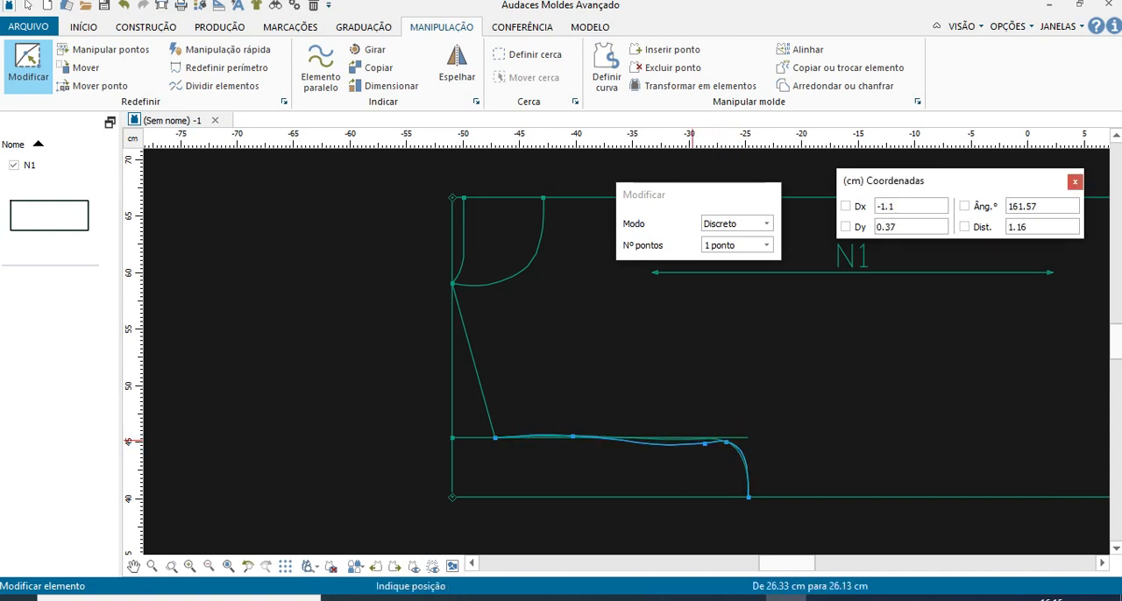
left_click(690, 438)
left_click(727, 441)
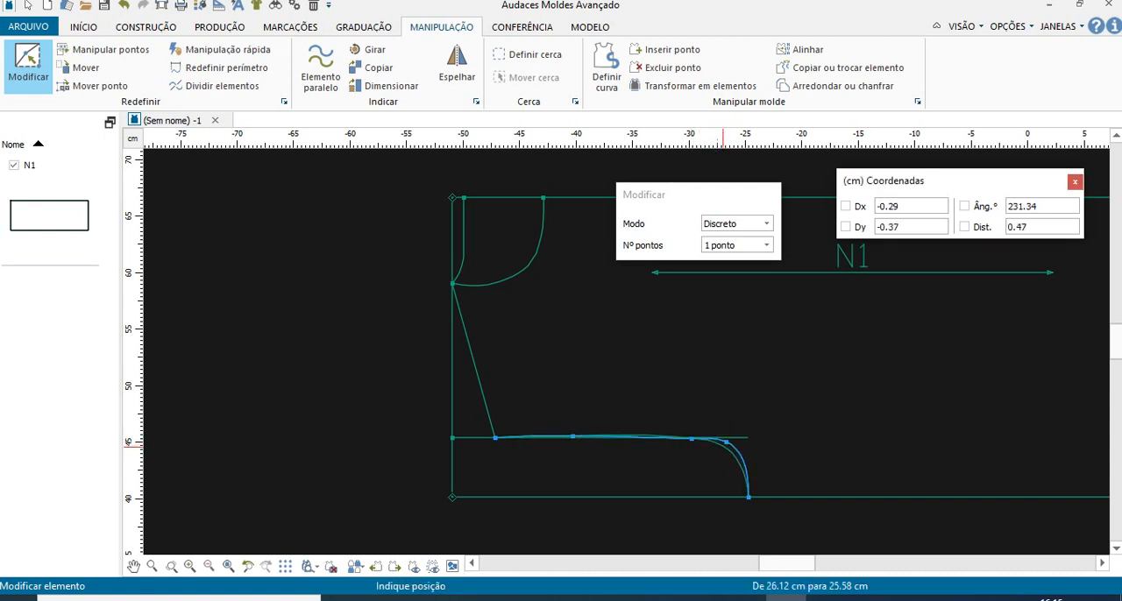
left_click(723, 446)
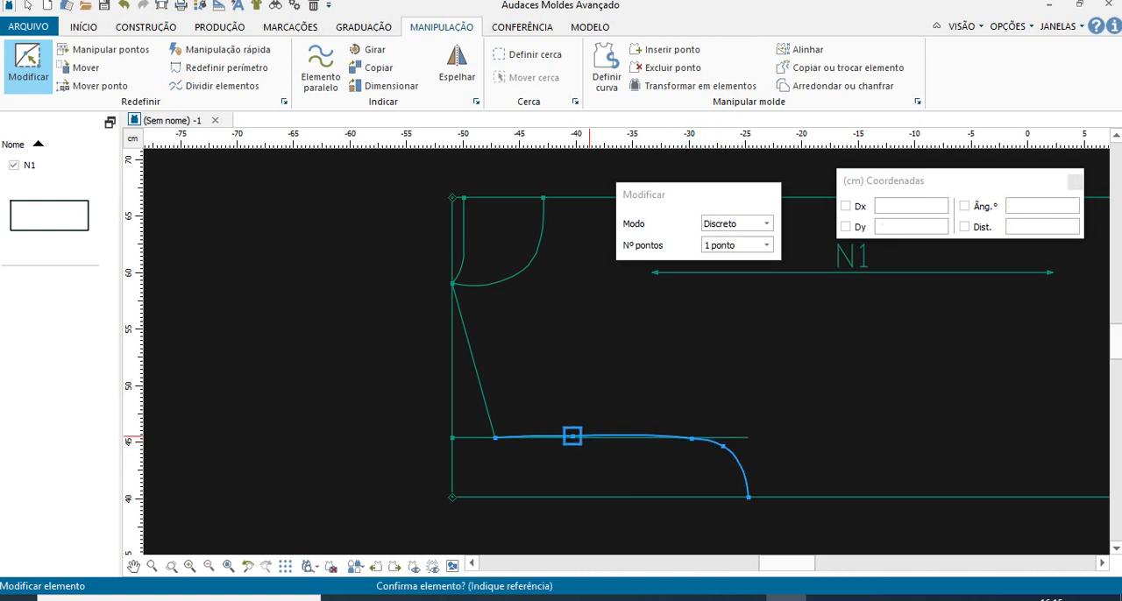
- Slide the armhole's first inner point along the inner horizontal line toward the bend, then finish editing the curve
left_click(574, 437)
left_click(622, 438)
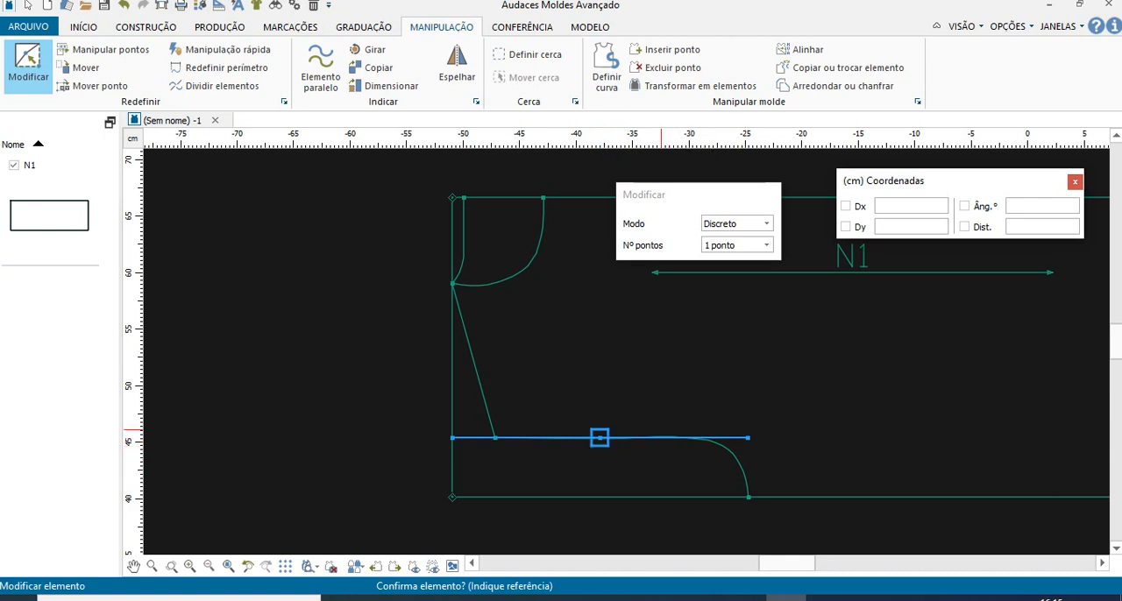
key("Escape")
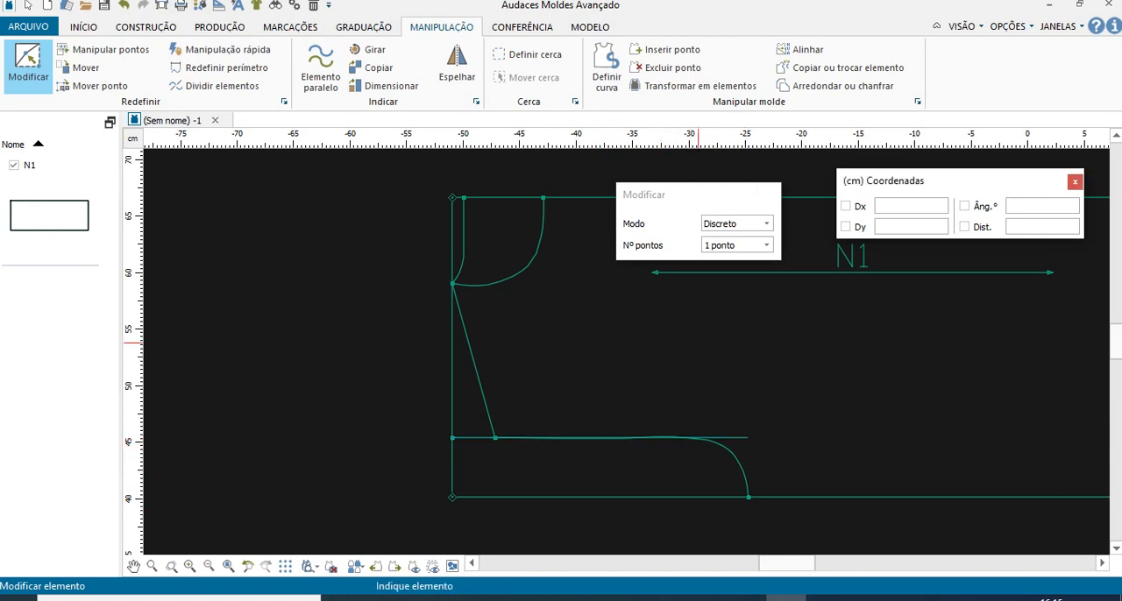
- Check the PDF's instructions for point K and measure the distance from point I to the inner horizontal line's free end
scroll(663, 394, "down", 5)
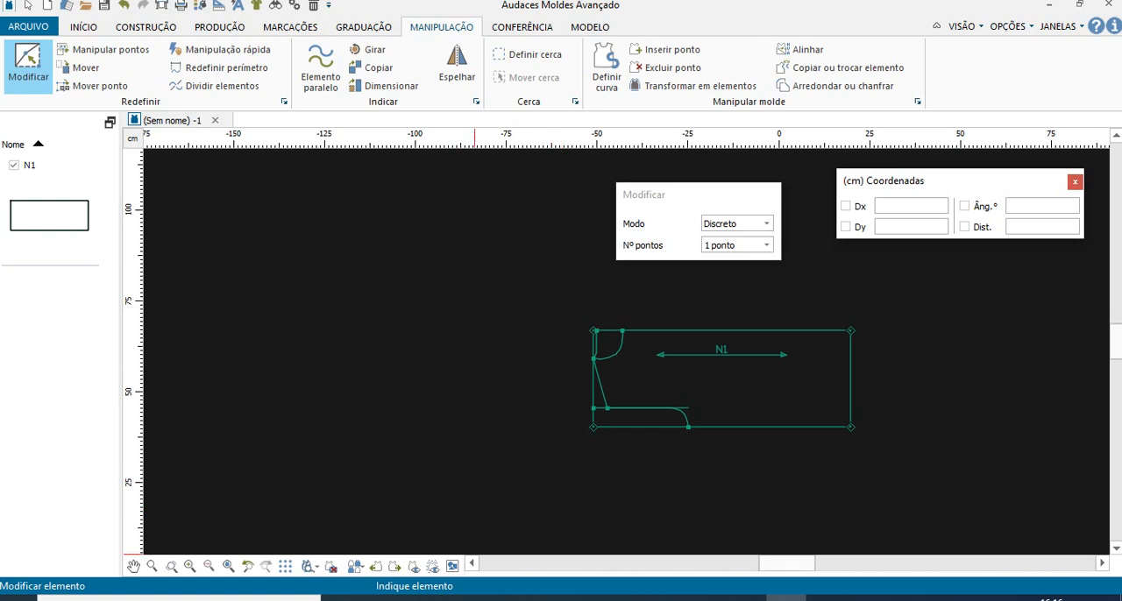
left_click(422, 599)
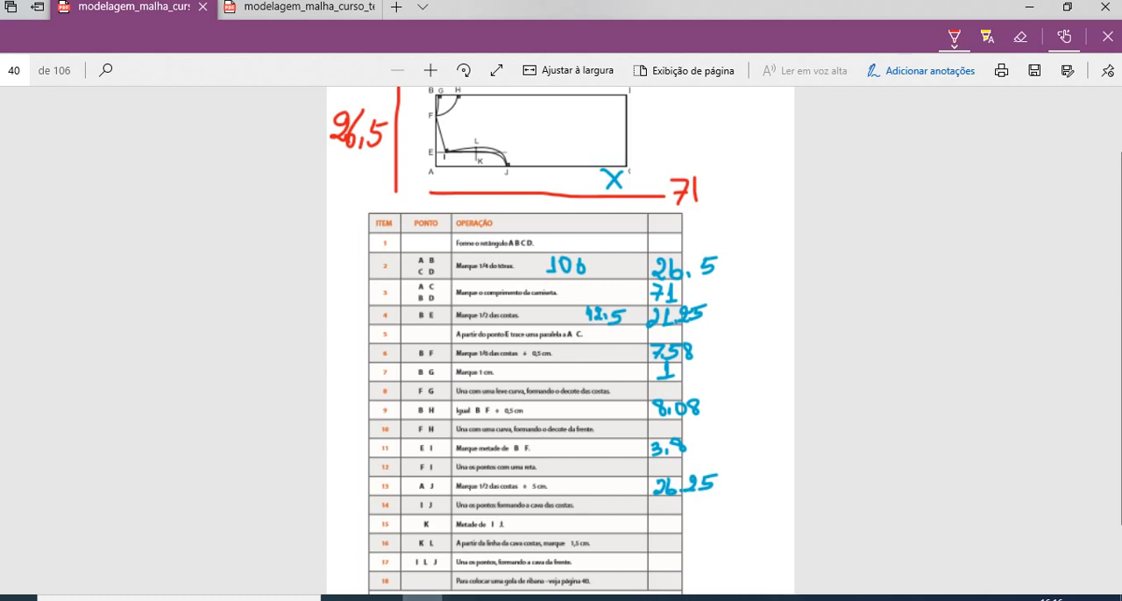
left_click(787, 598)
scroll(705, 442, "up", 3)
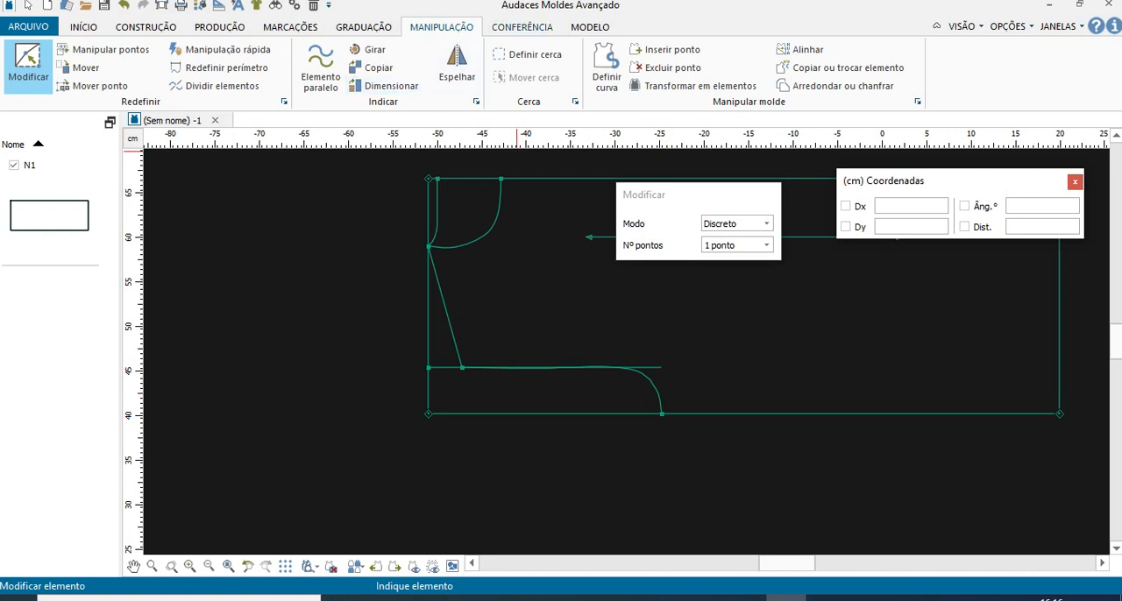
left_click(521, 27)
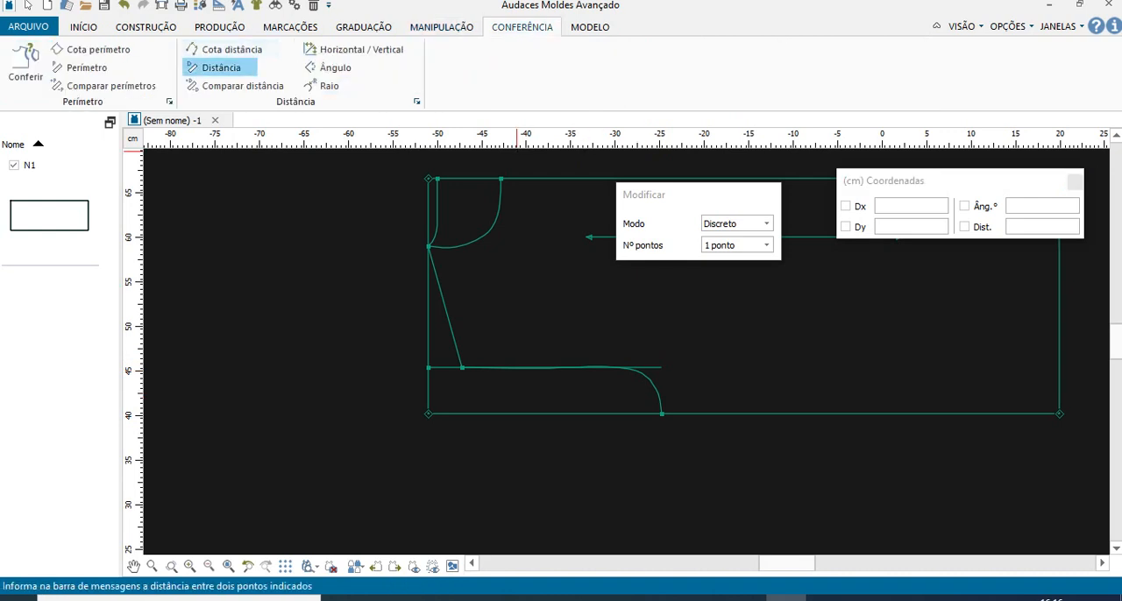
left_click(220, 67)
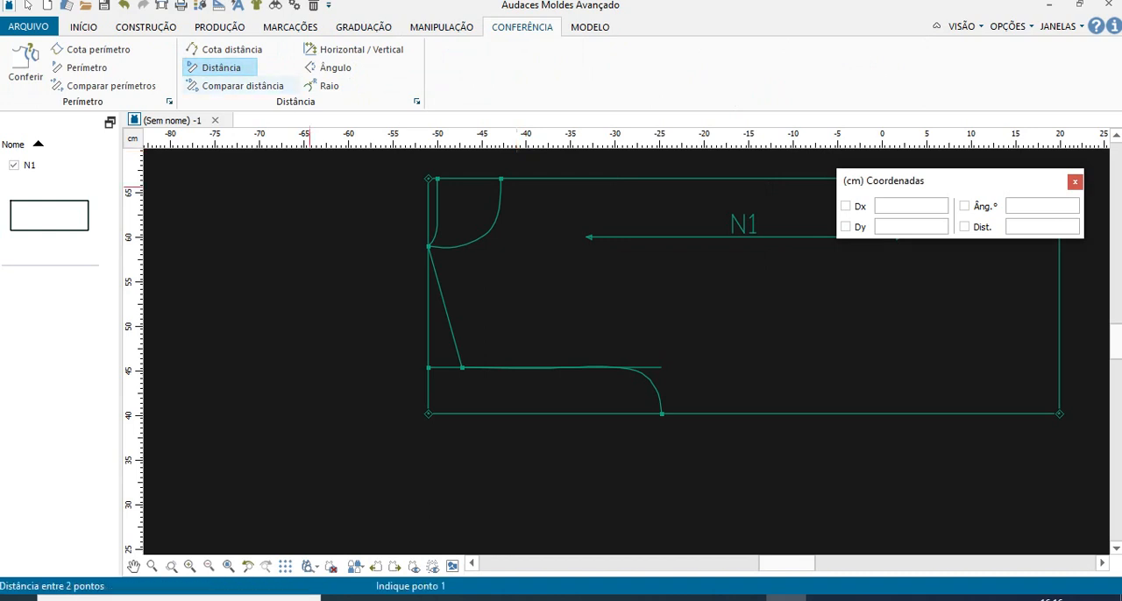
left_click(462, 367)
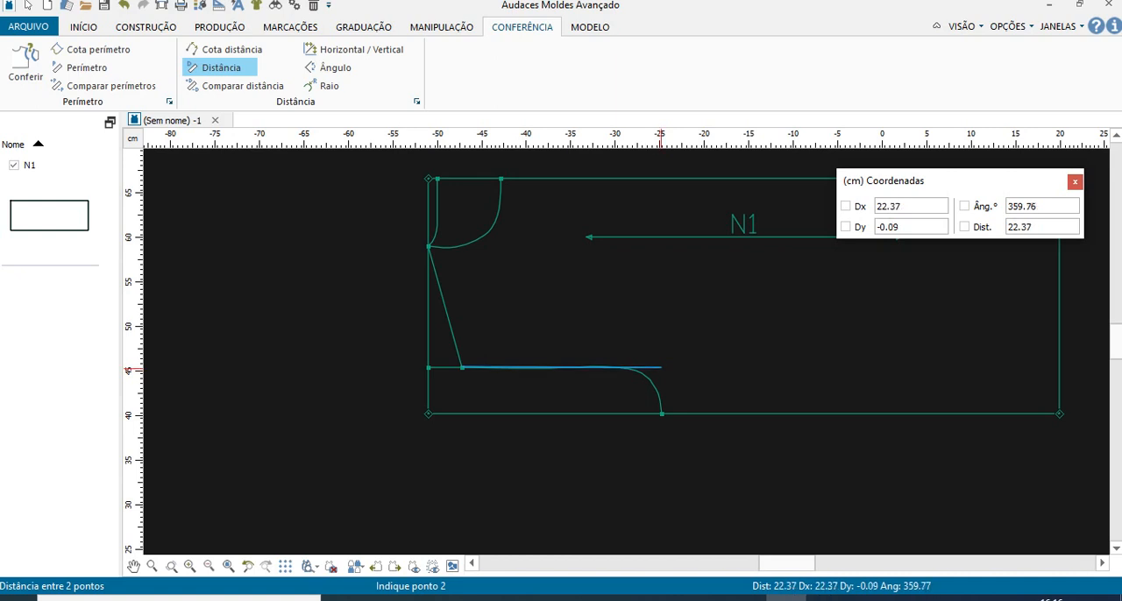
left_click(660, 367)
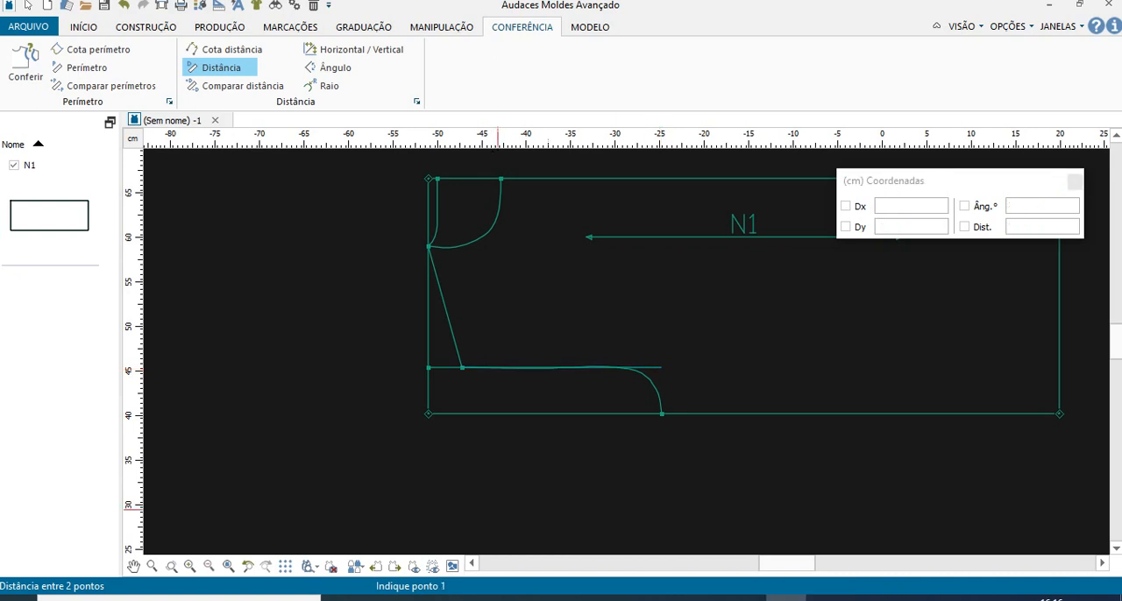
scroll(690, 492, "down", 1)
scroll(690, 493, "down", 3)
scroll(676, 500, "up", 5)
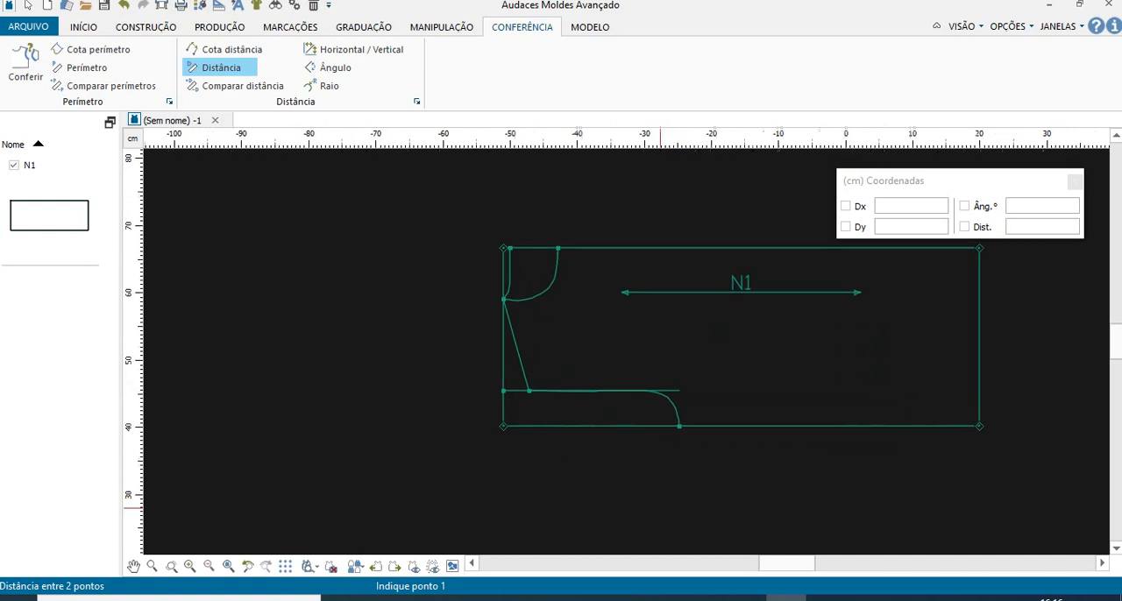
scroll(660, 509, "up", 1)
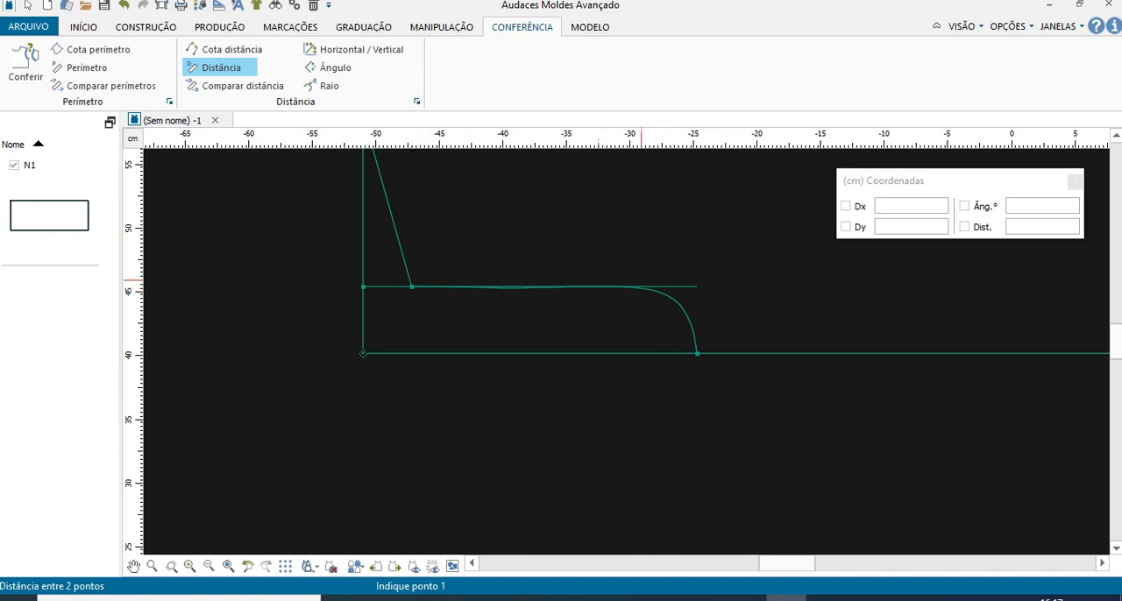
left_click(146, 27)
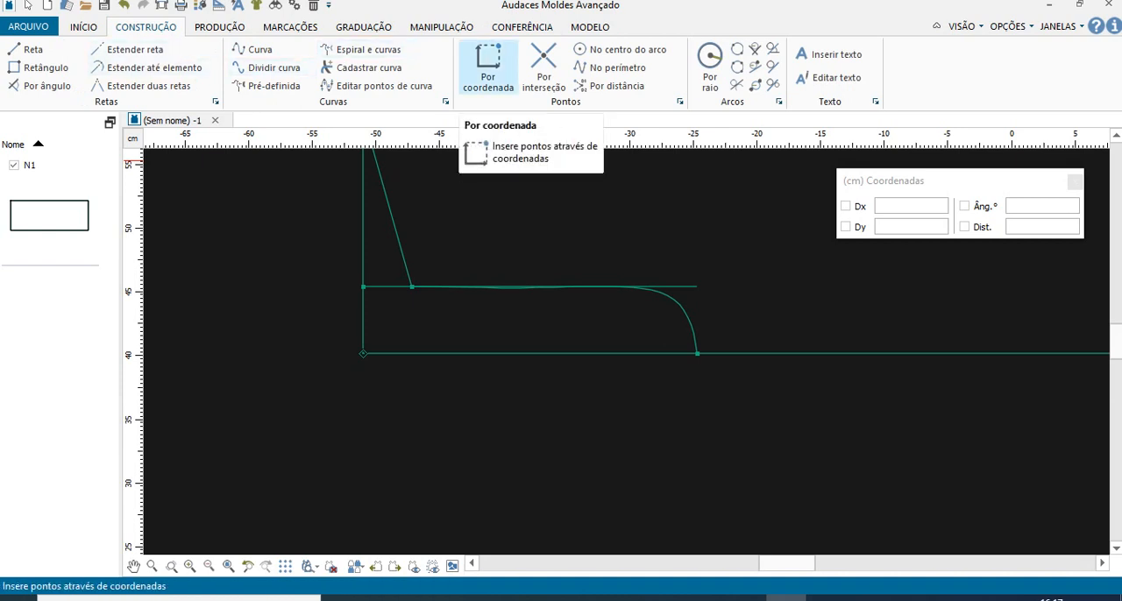
left_click(489, 66)
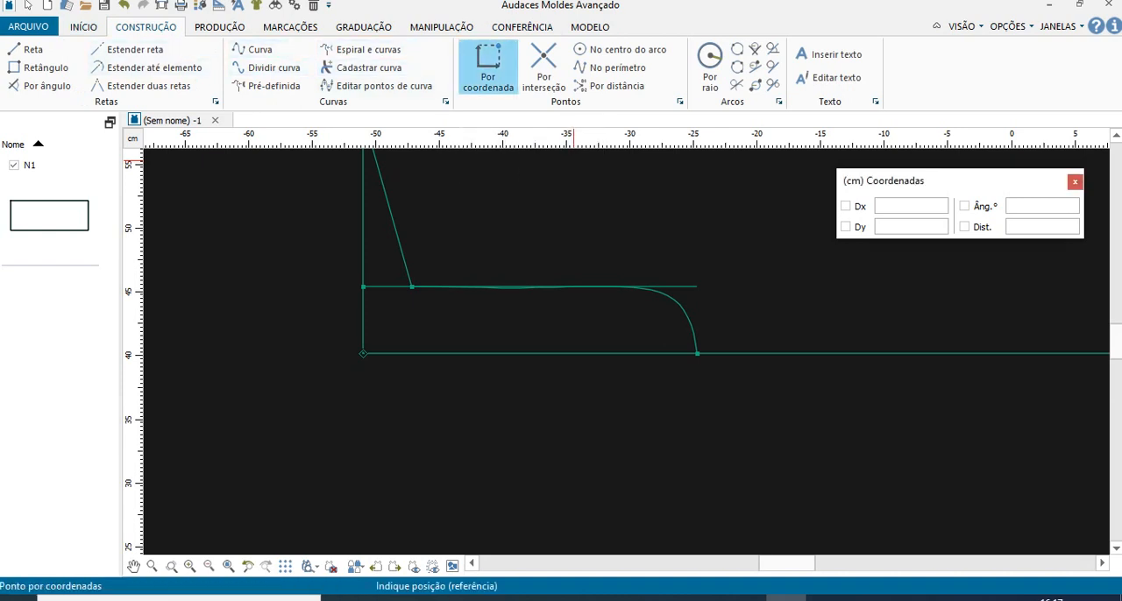
left_click(421, 287)
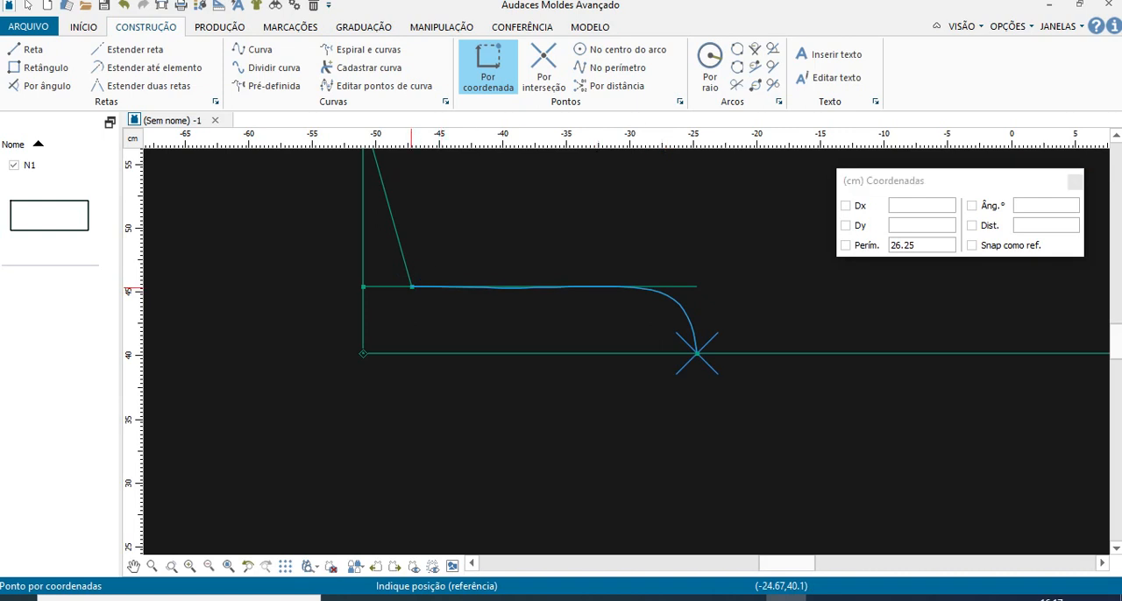
left_click(920, 244)
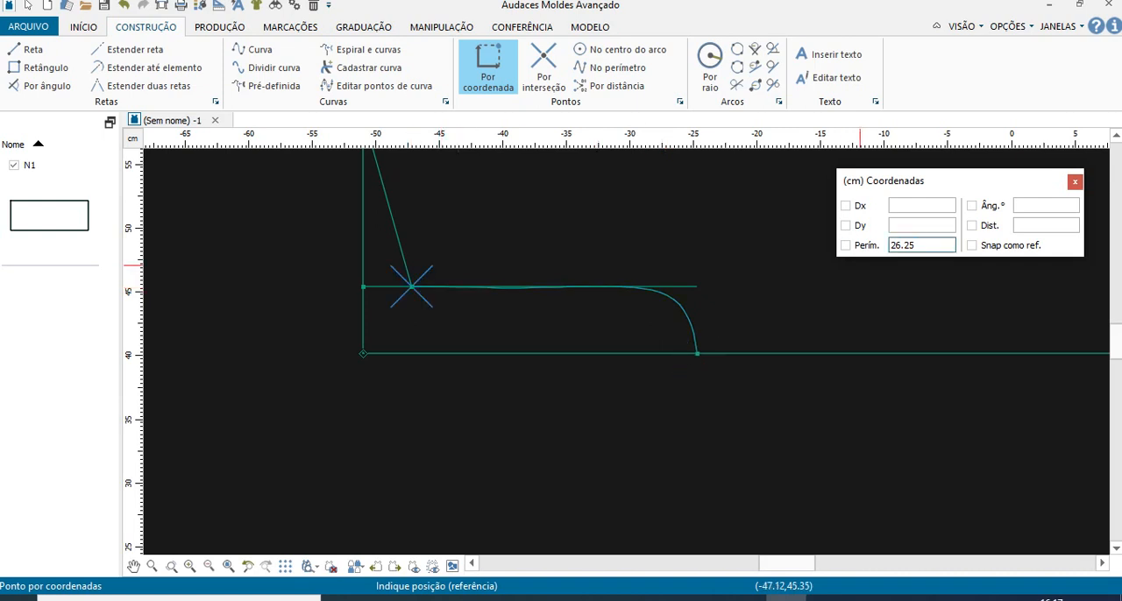
type("11.37")
key("Return")
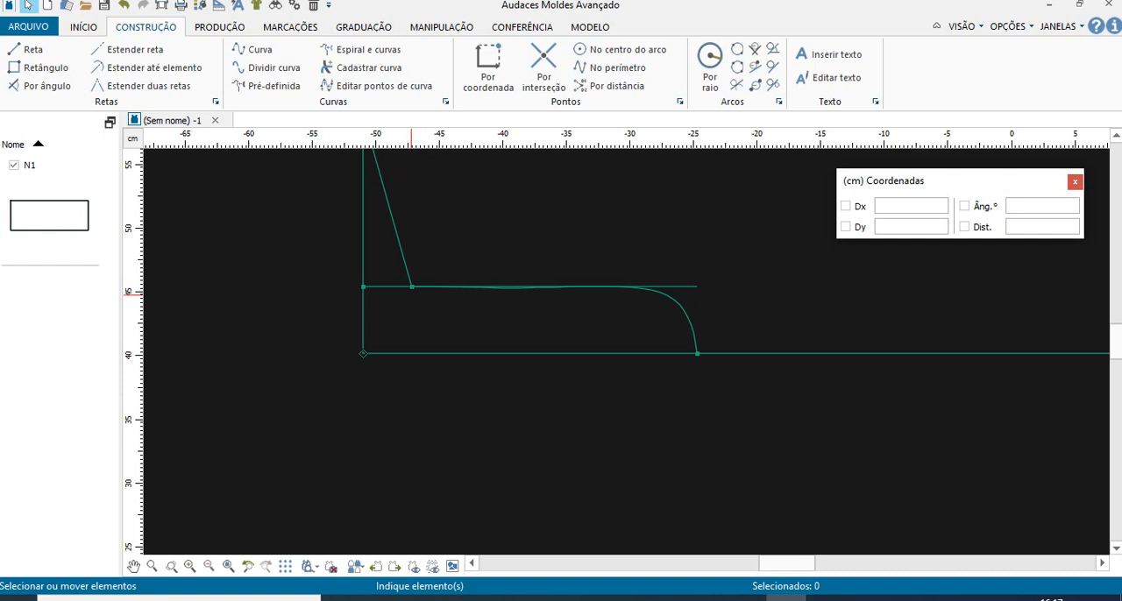
- Split the inner horizontal line at point I by intersecting it with the slanted shoulder line, with Dividir set to Ambos
scroll(454, 359, "down", 2)
scroll(454, 344, "down", 1)
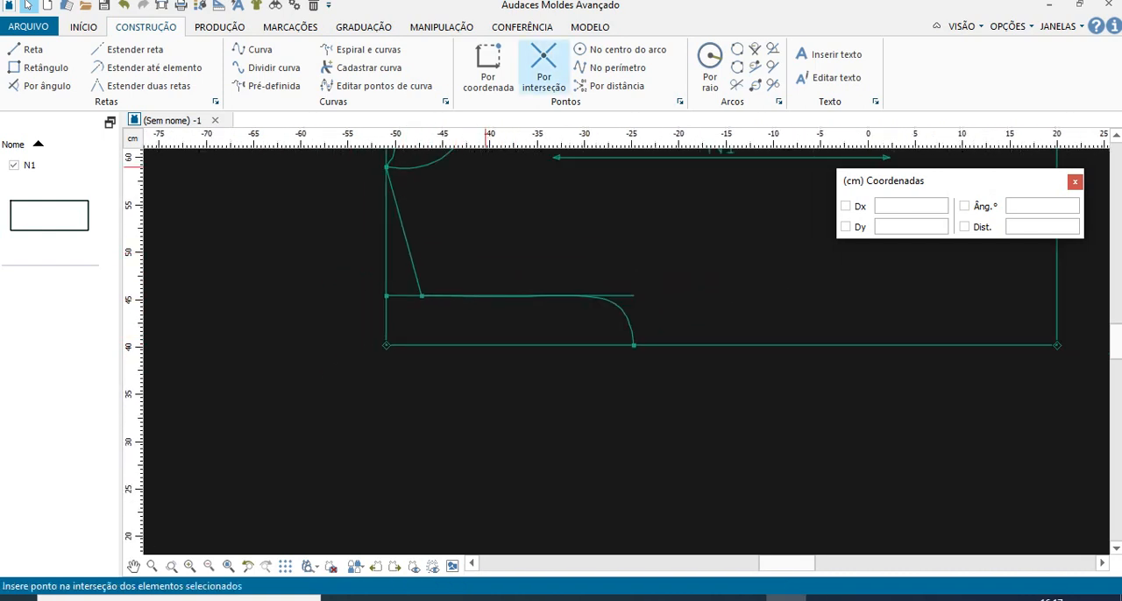
left_click(544, 66)
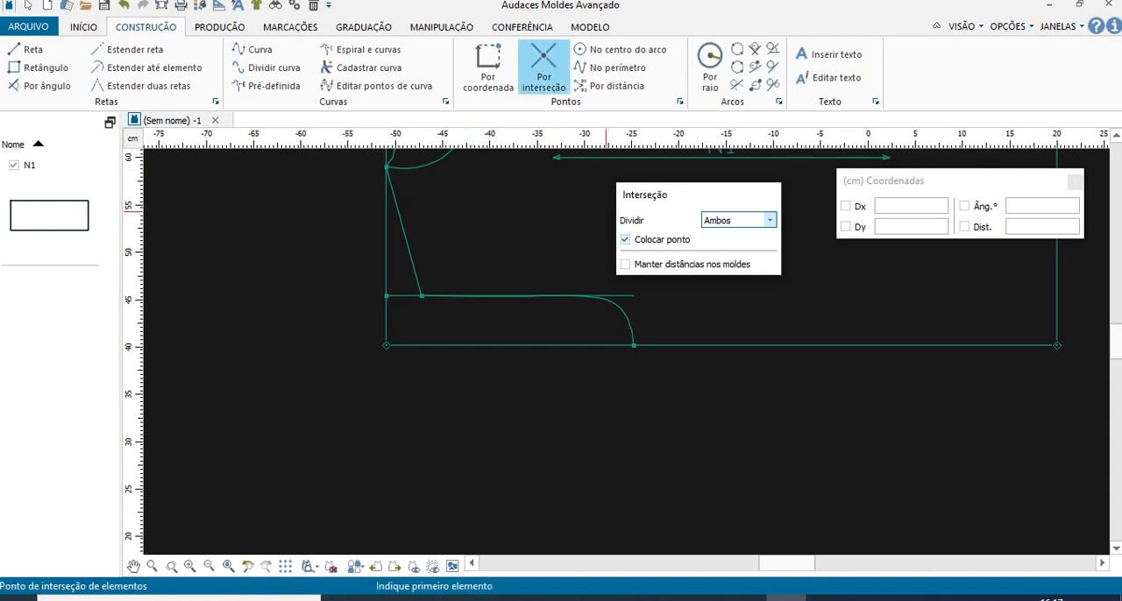
left_click(769, 220)
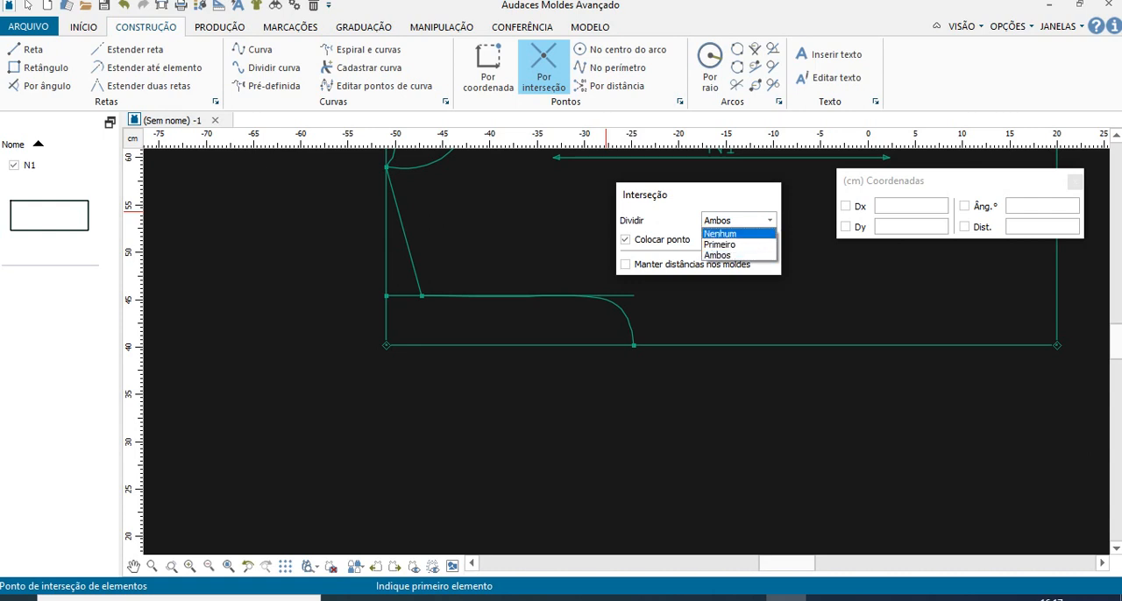
left_click(768, 220)
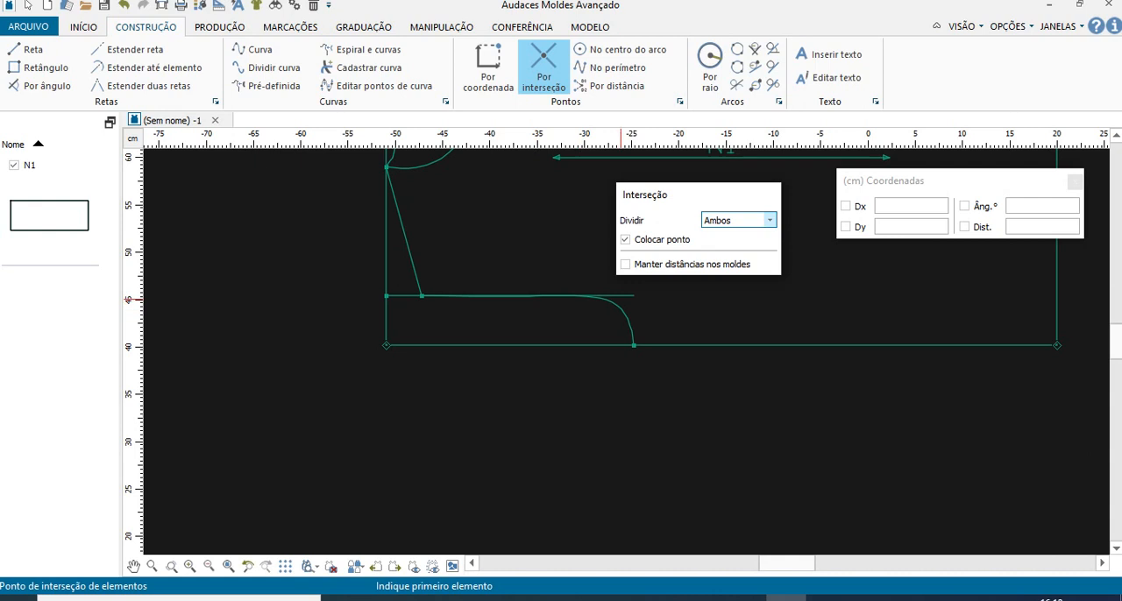
left_click(618, 296)
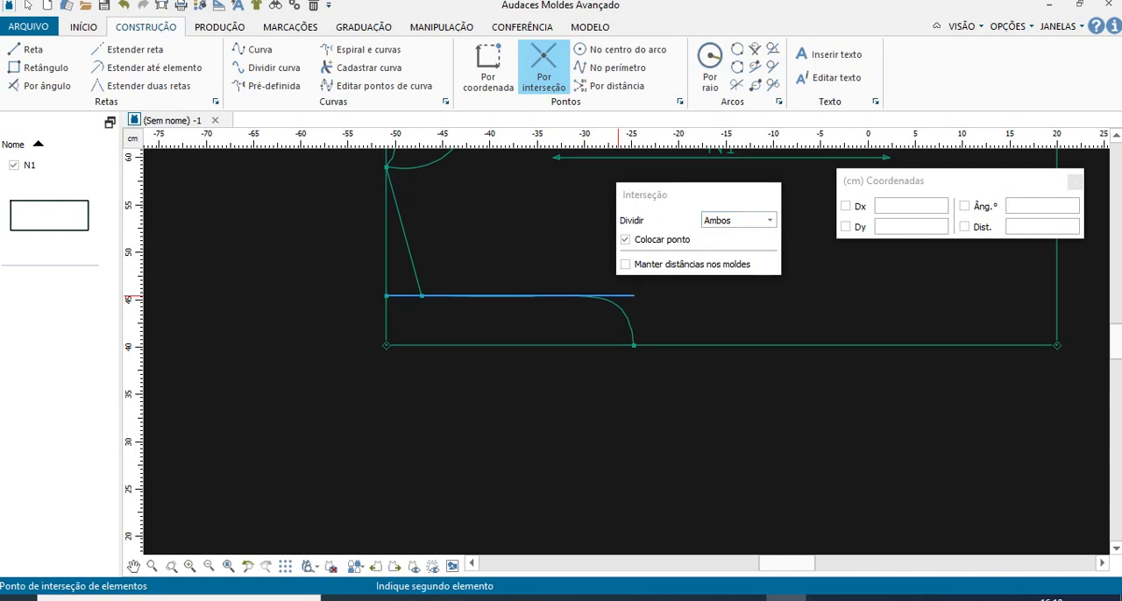
left_click(415, 278)
key("Return")
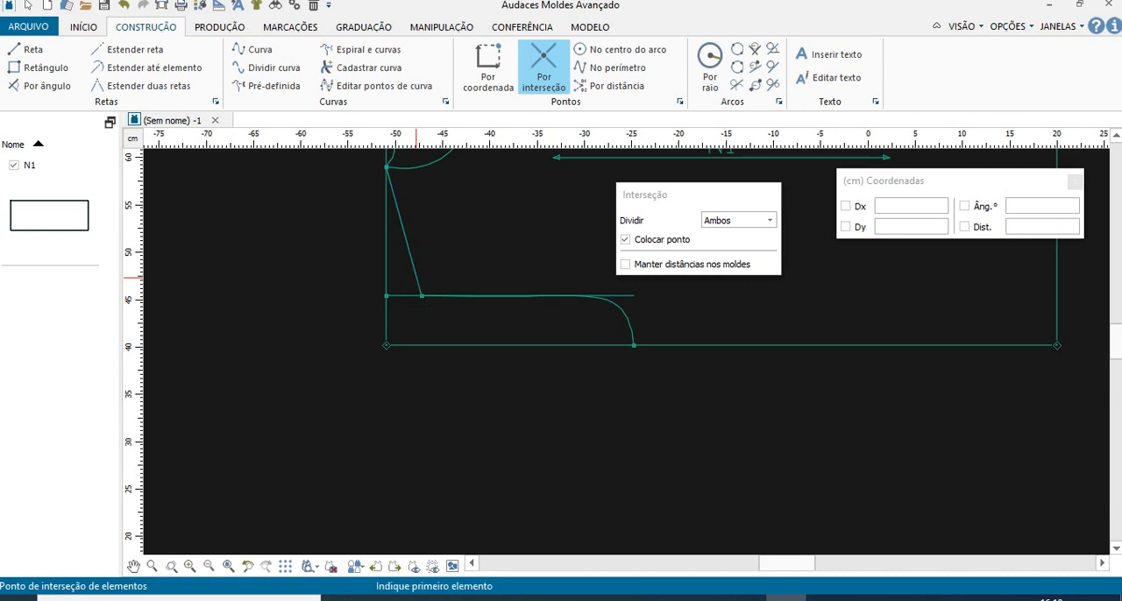
left_click(412, 296)
scroll(412, 298, "up", 3)
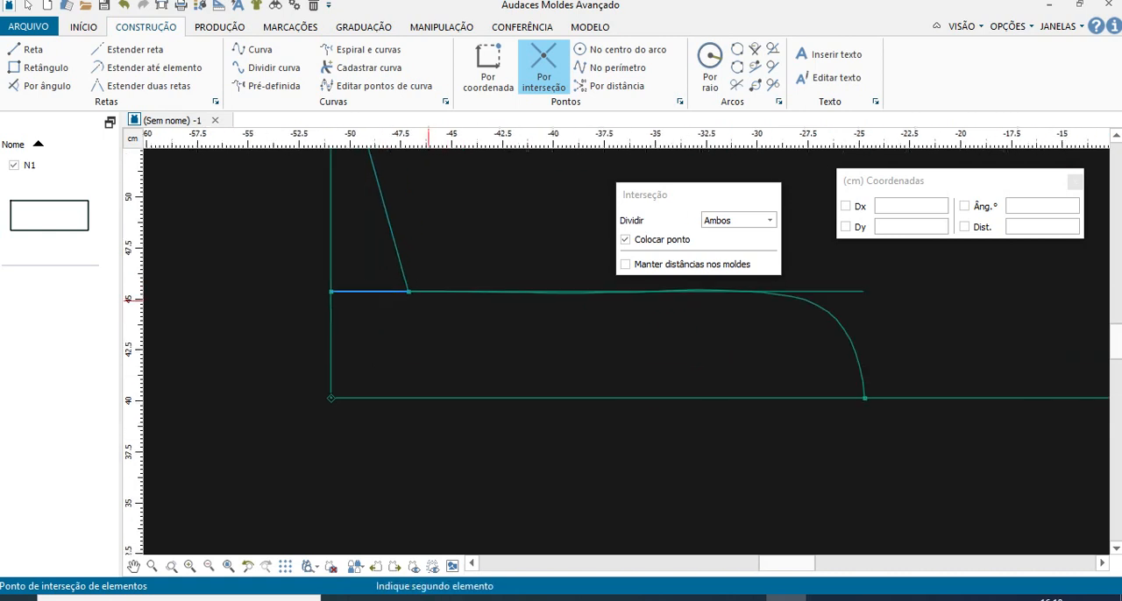
left_click(425, 290)
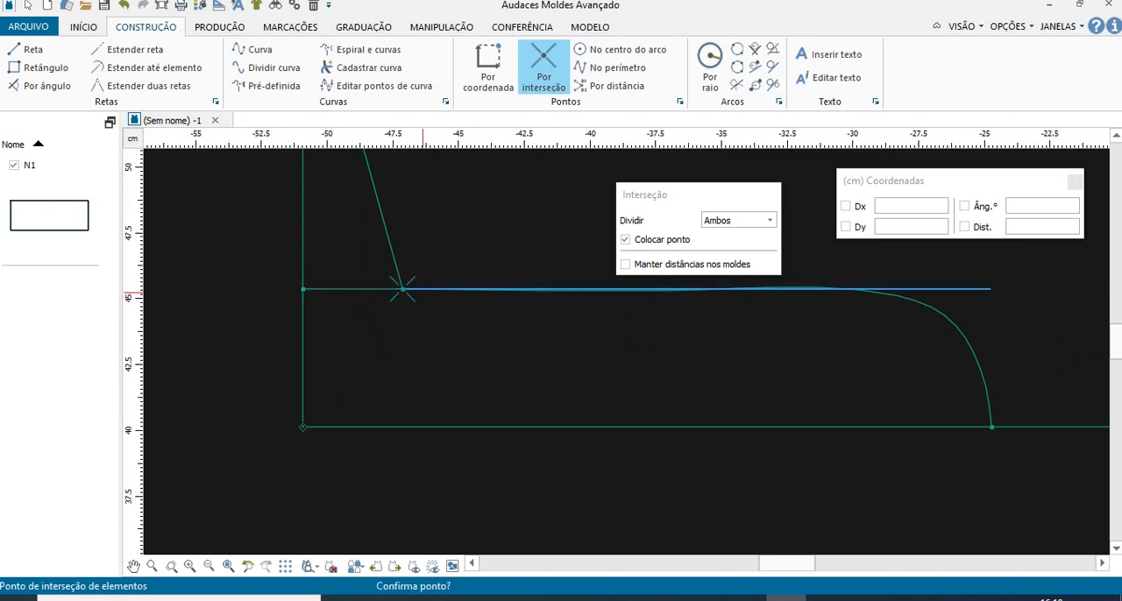
left_click(488, 66)
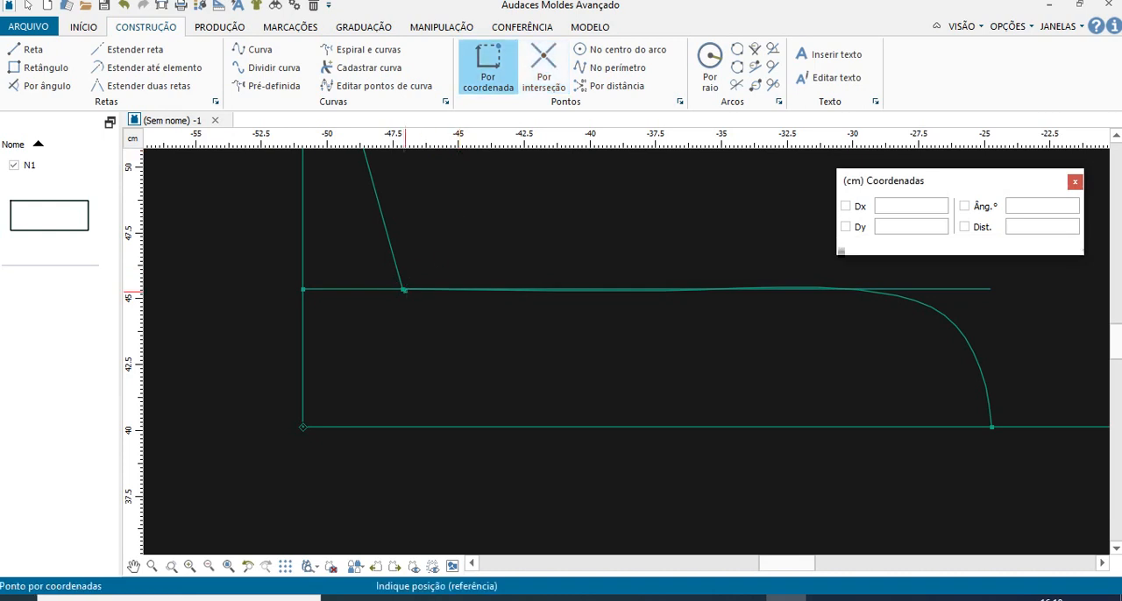
left_click(402, 289)
left_click(486, 72)
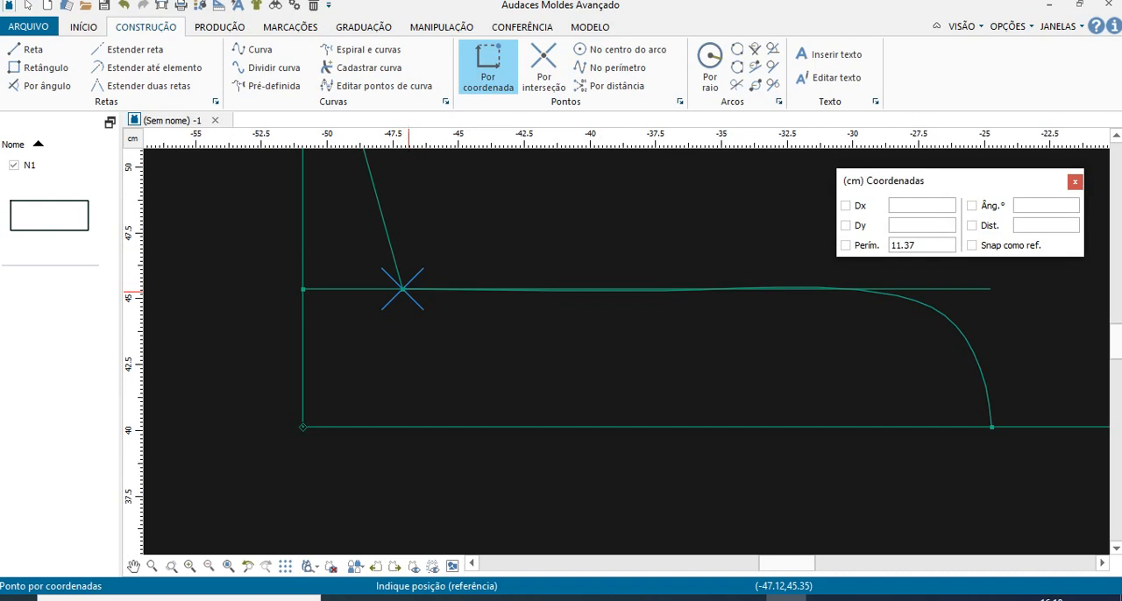
left_click(845, 244)
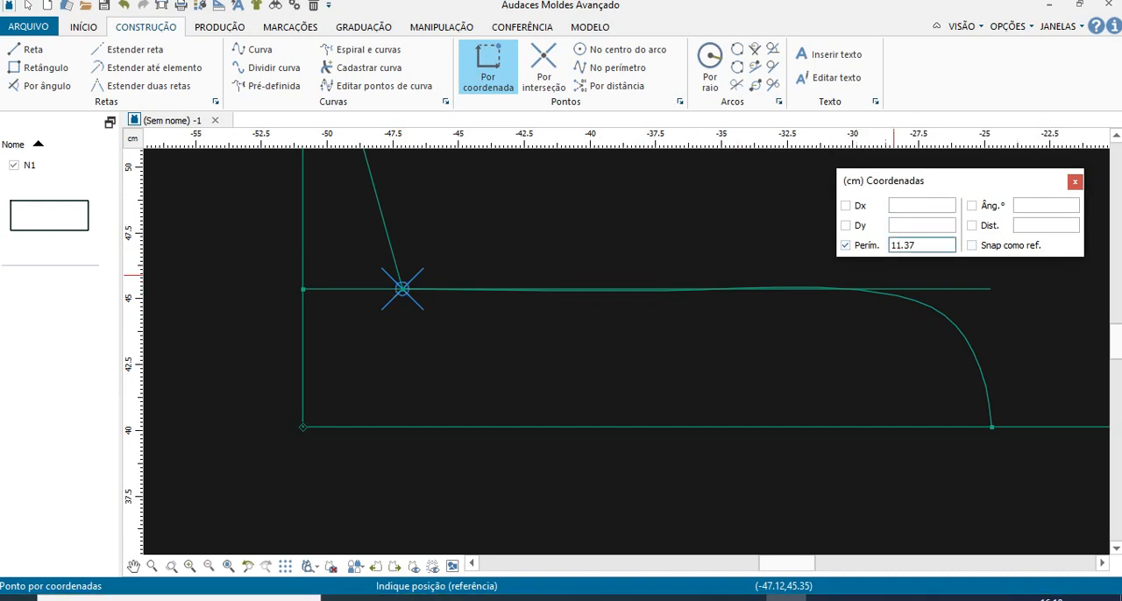
key("Return")
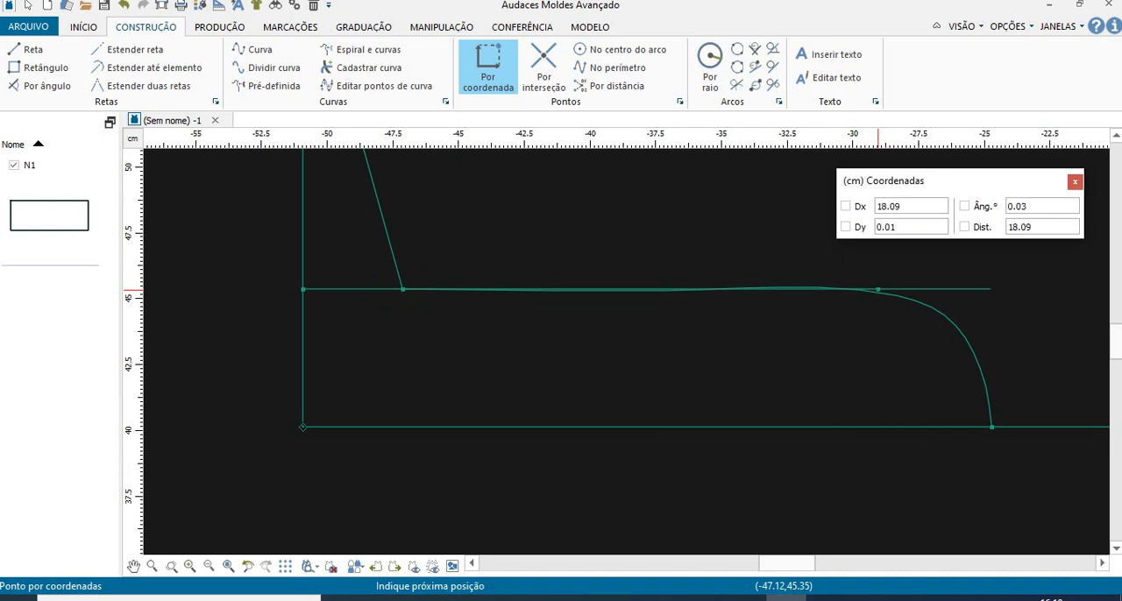
left_click(880, 288)
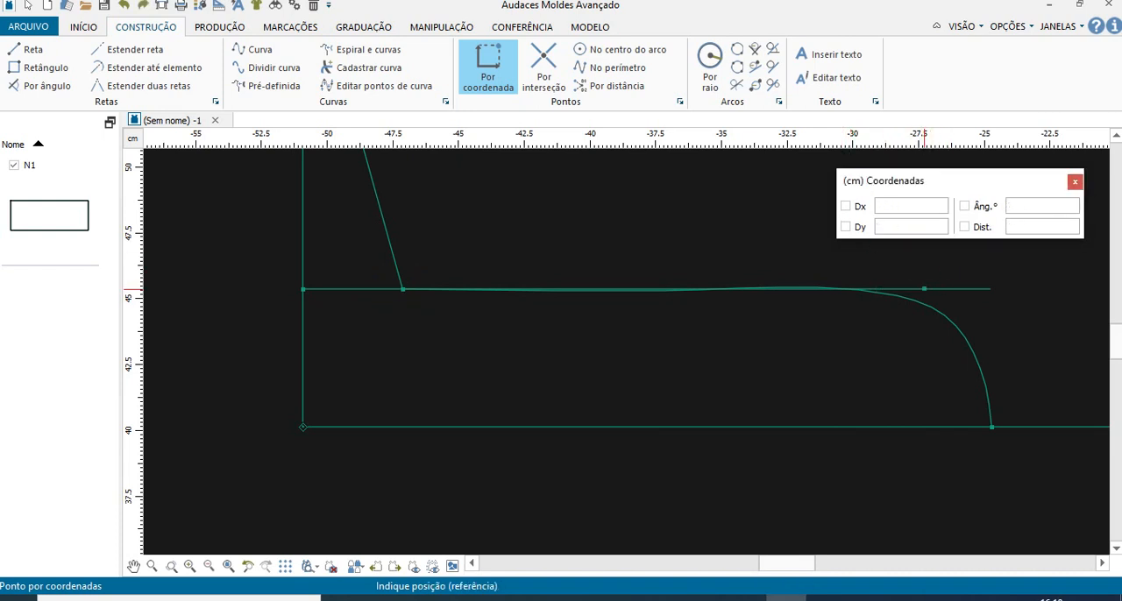
key("Escape")
- Mark point K on the inner horizontal line's segment at a perimeter distance of 11.37 cm from point I, using Por coordenada
left_click(631, 289)
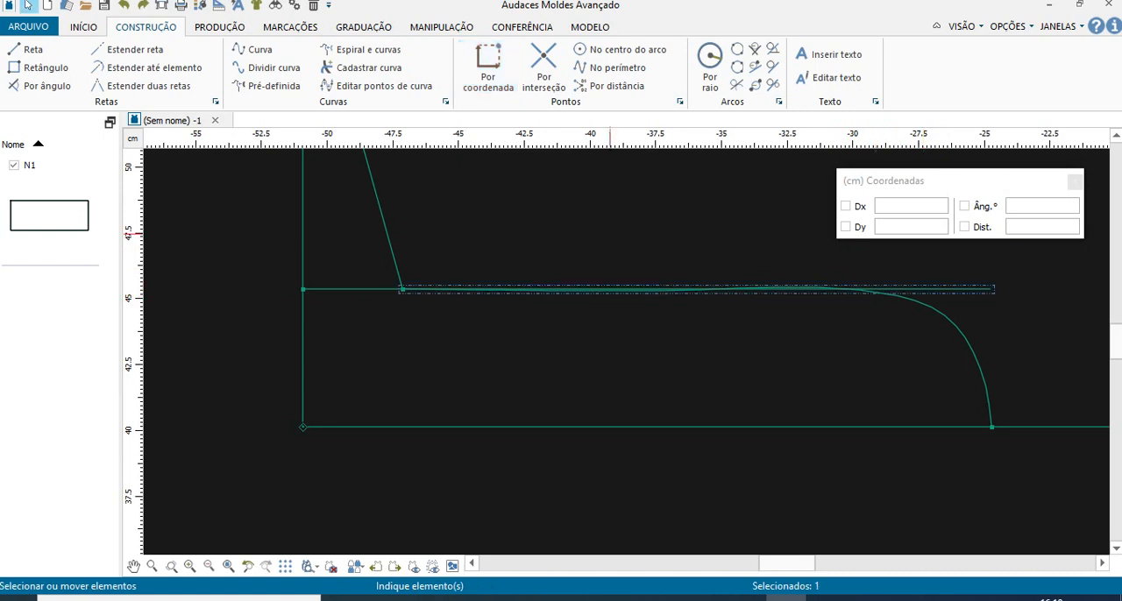
left_click(489, 66)
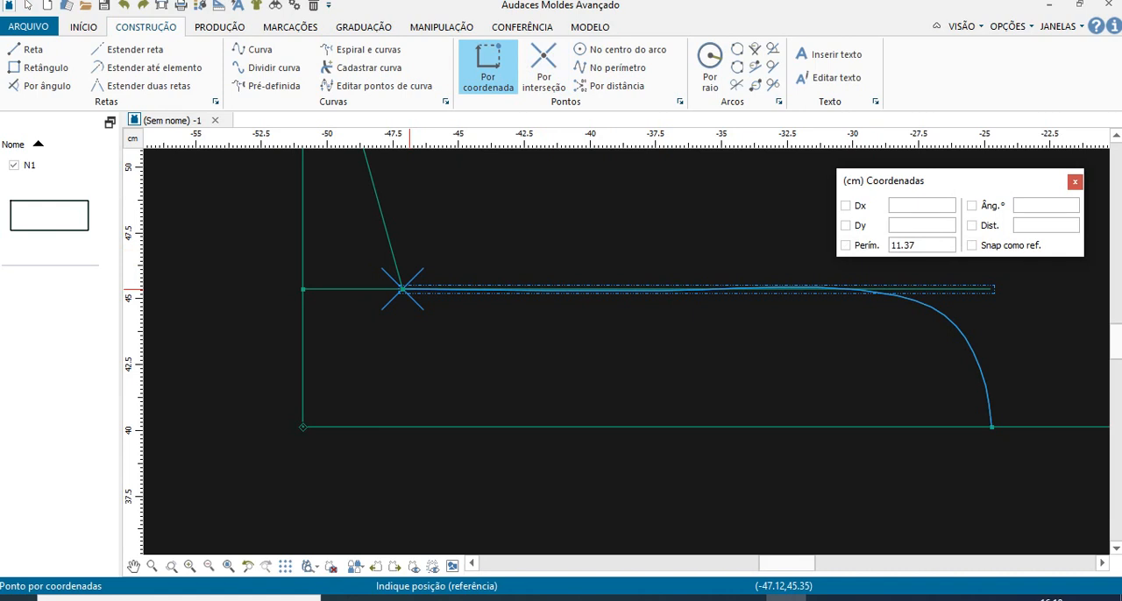
key("Escape")
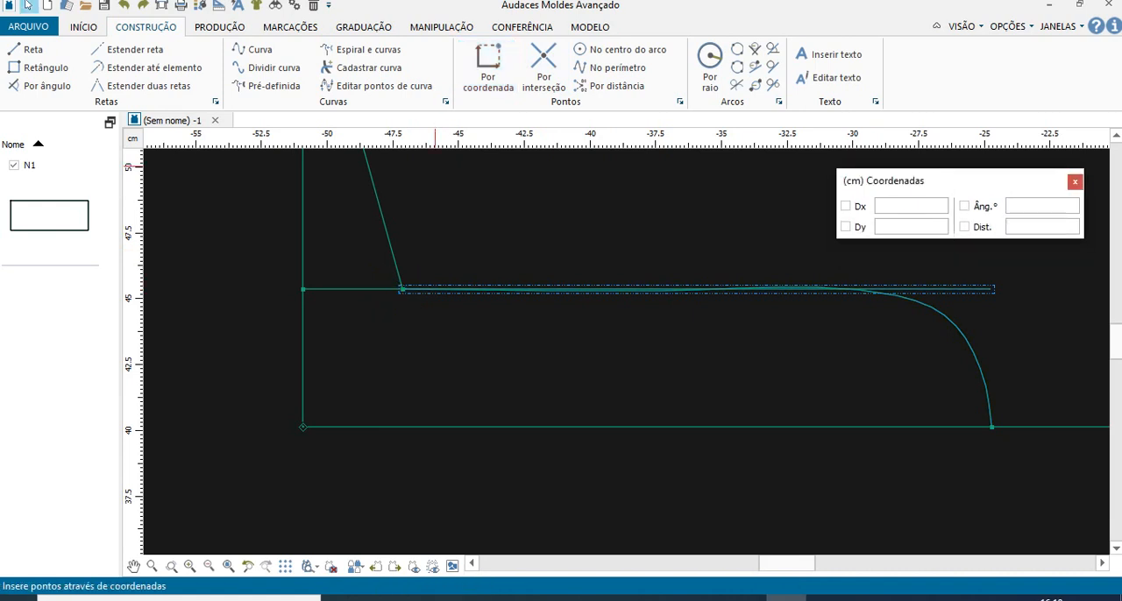
left_click(488, 65)
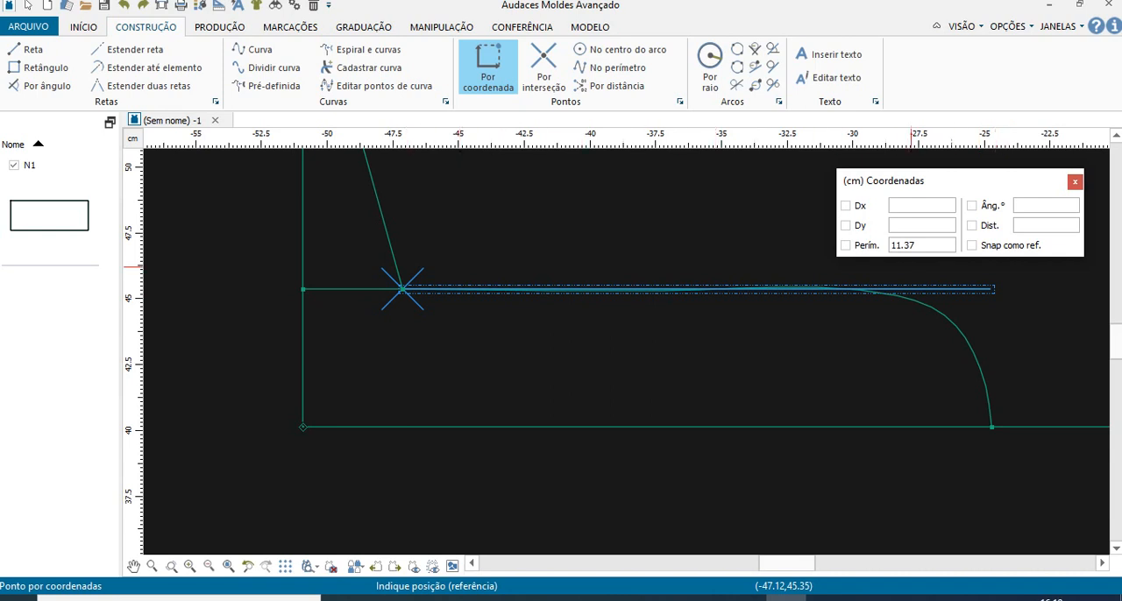
left_click(846, 245)
key("Return")
scroll(771, 360, "up", 3)
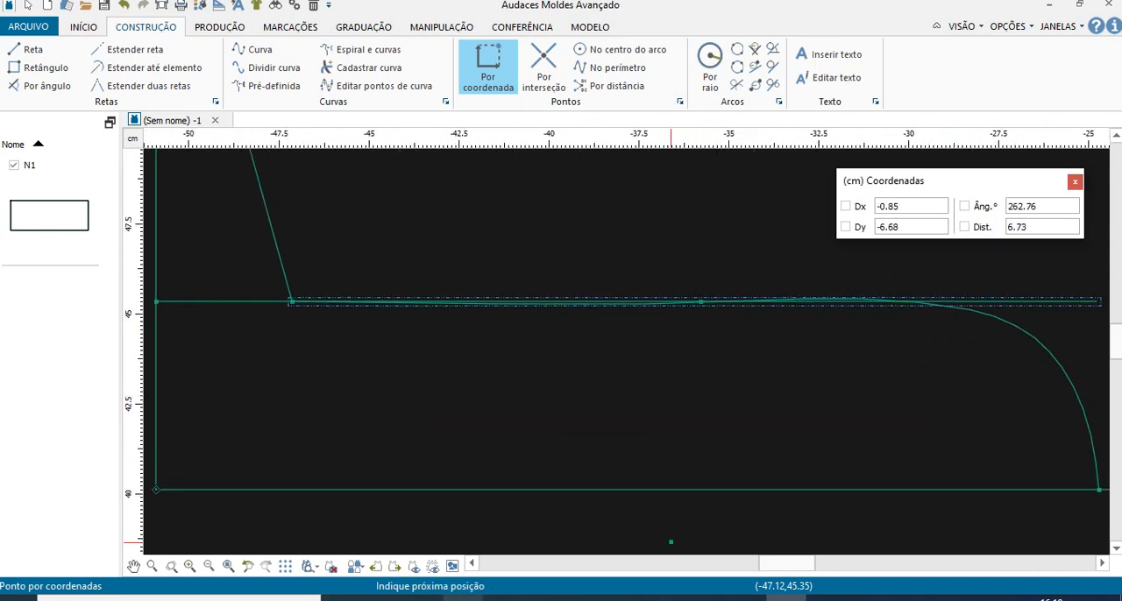
- Check the PDF's instruction for point L and mark it 1.5 cm from point K at a 90° angle, using Por coordenada
left_click(423, 597)
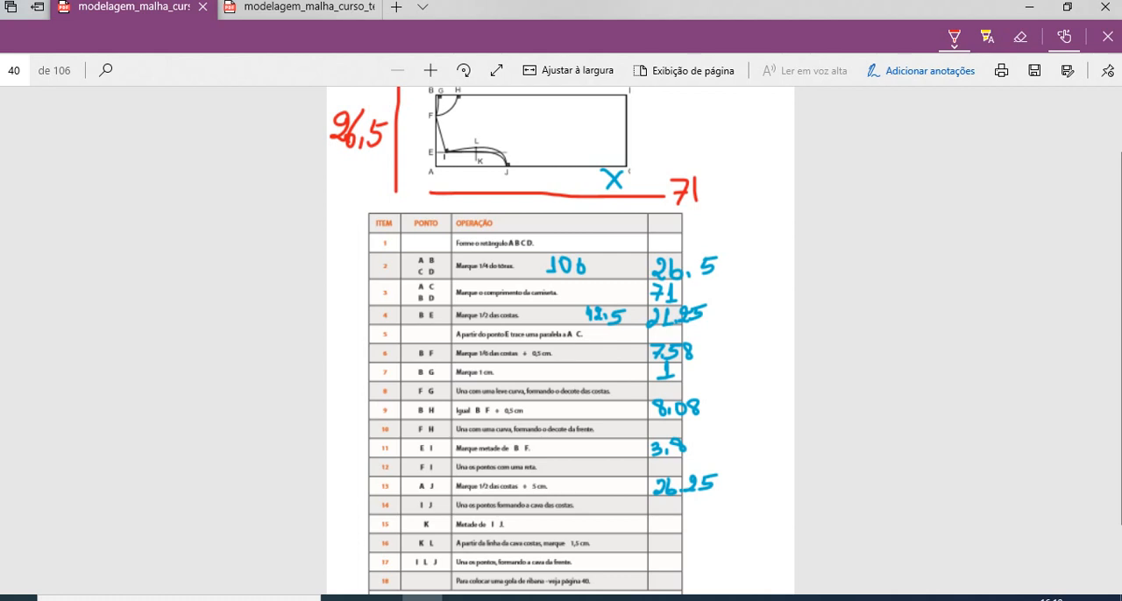
left_click(786, 598)
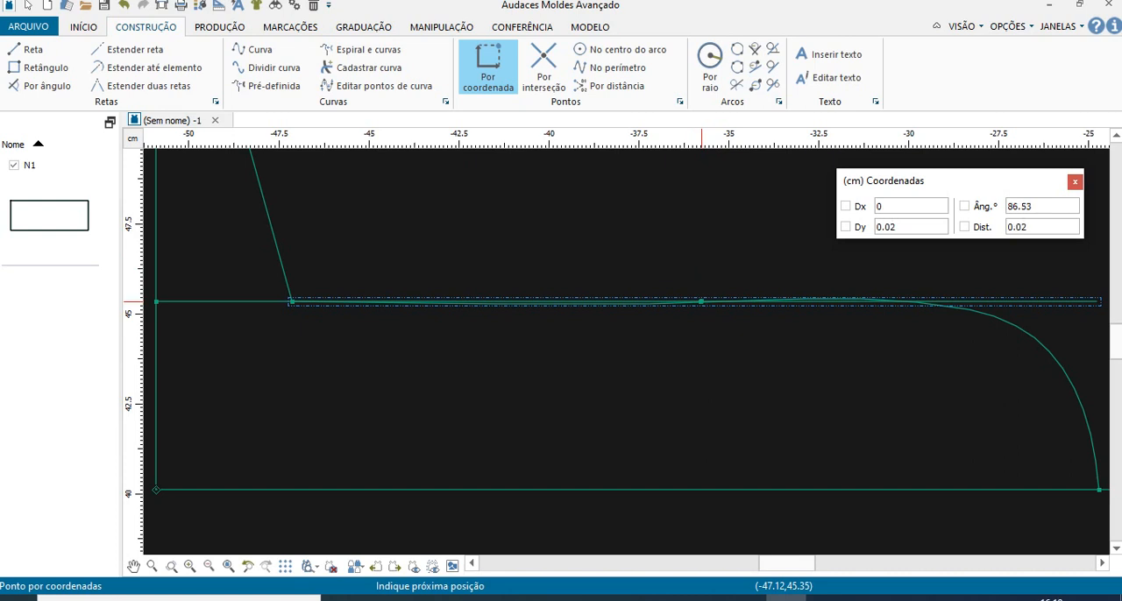
left_click(701, 302)
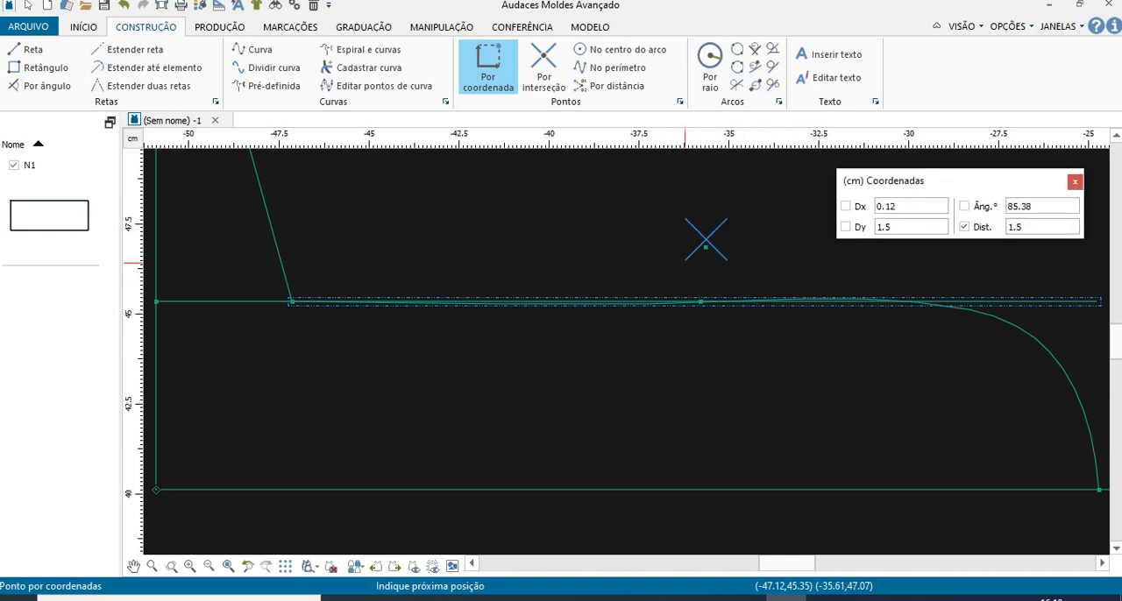
scroll(709, 340, "up", 2)
scroll(719, 232, "up", 4)
scroll(704, 219, "down", 3)
right_click(704, 223)
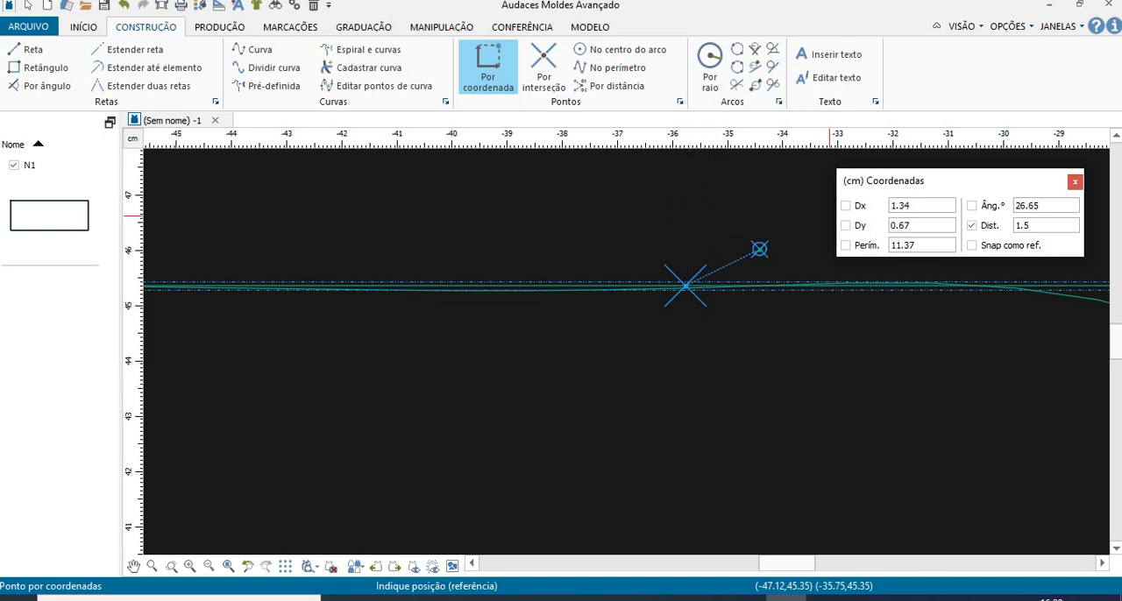
left_click(972, 206)
key("BackSpace")
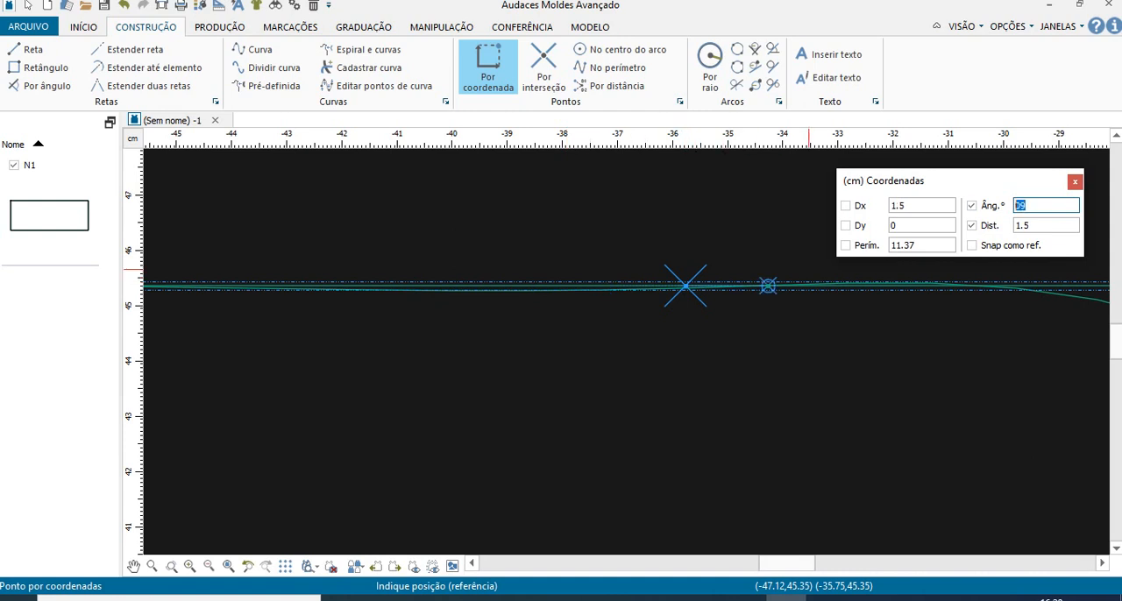
left_click(689, 190)
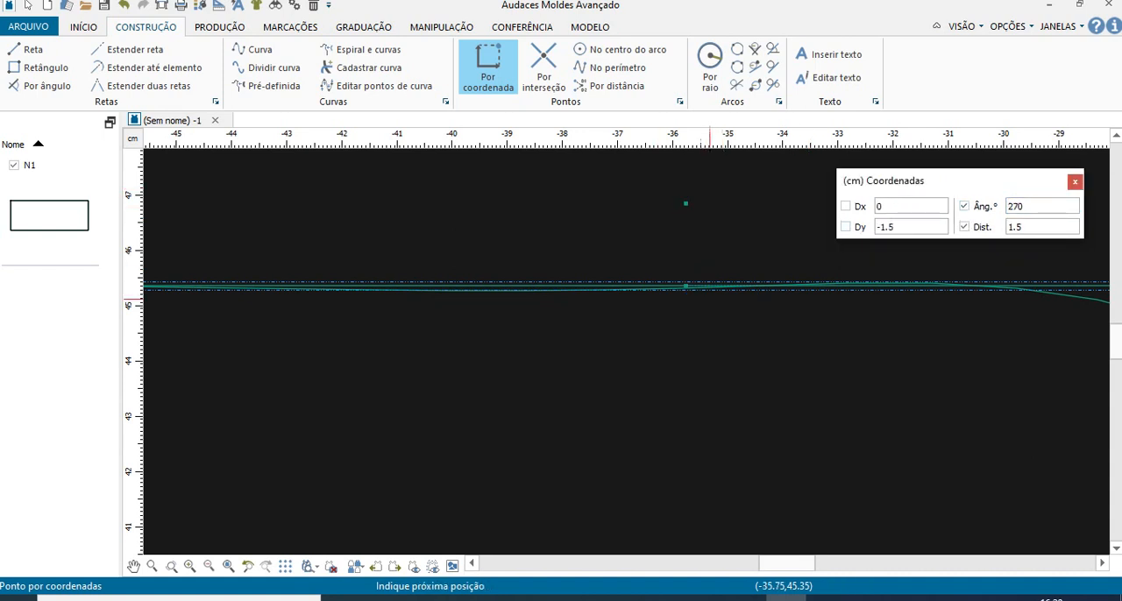
scroll(709, 329, "down", 3)
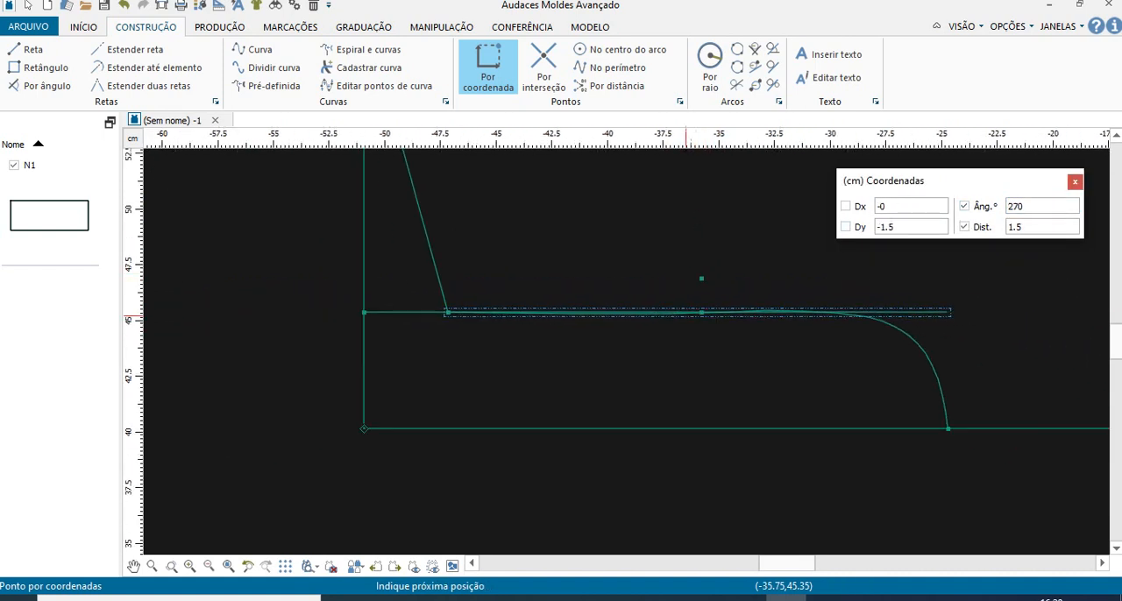
scroll(731, 303, "up", 2)
scroll(720, 333, "down", 2)
scroll(715, 348, "down", 3)
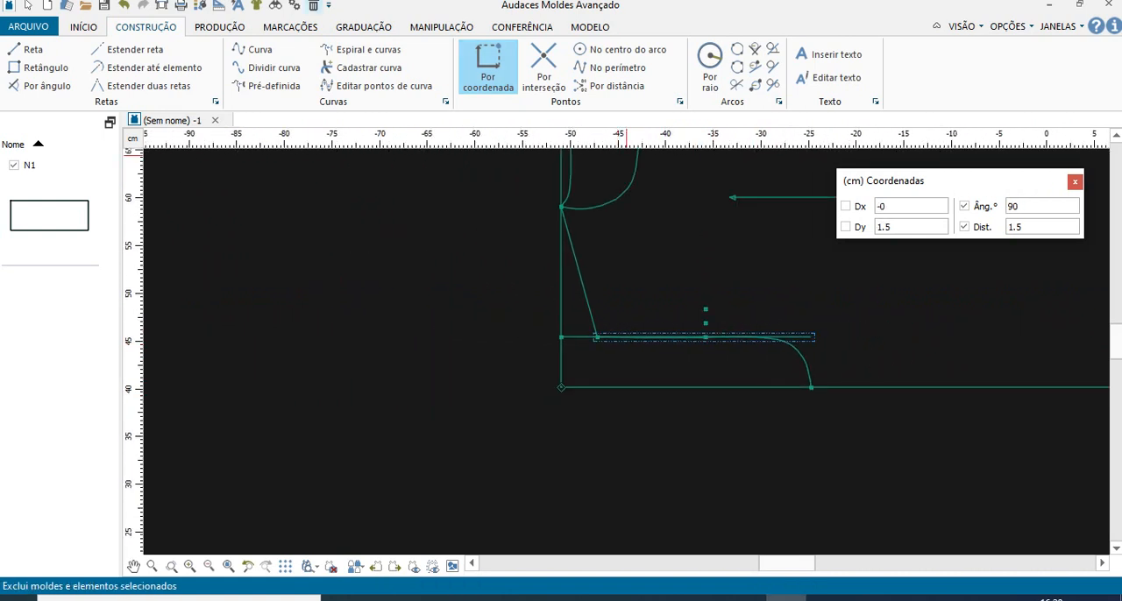
- Draw the front armhole as a curve from point I through point L and a bend point to point J
left_click(259, 50)
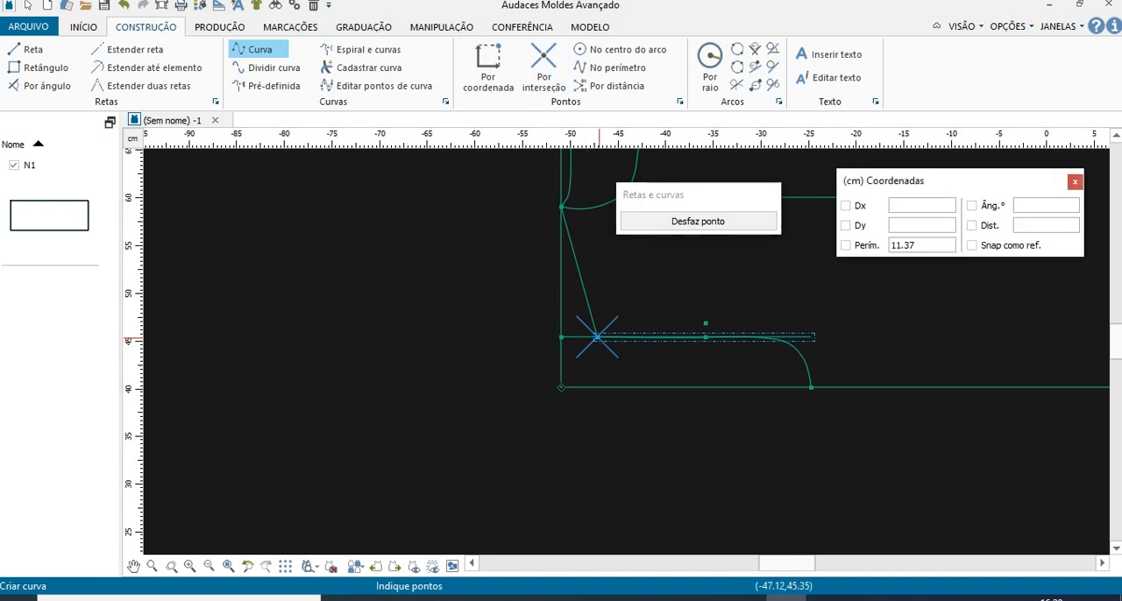
left_click(595, 337)
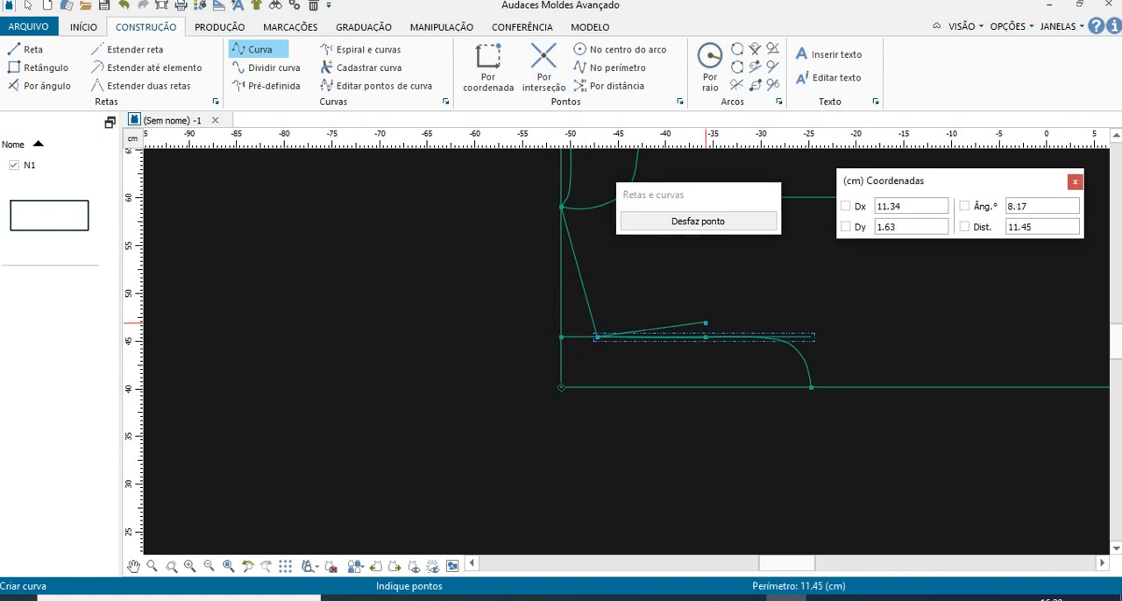
left_click(706, 323)
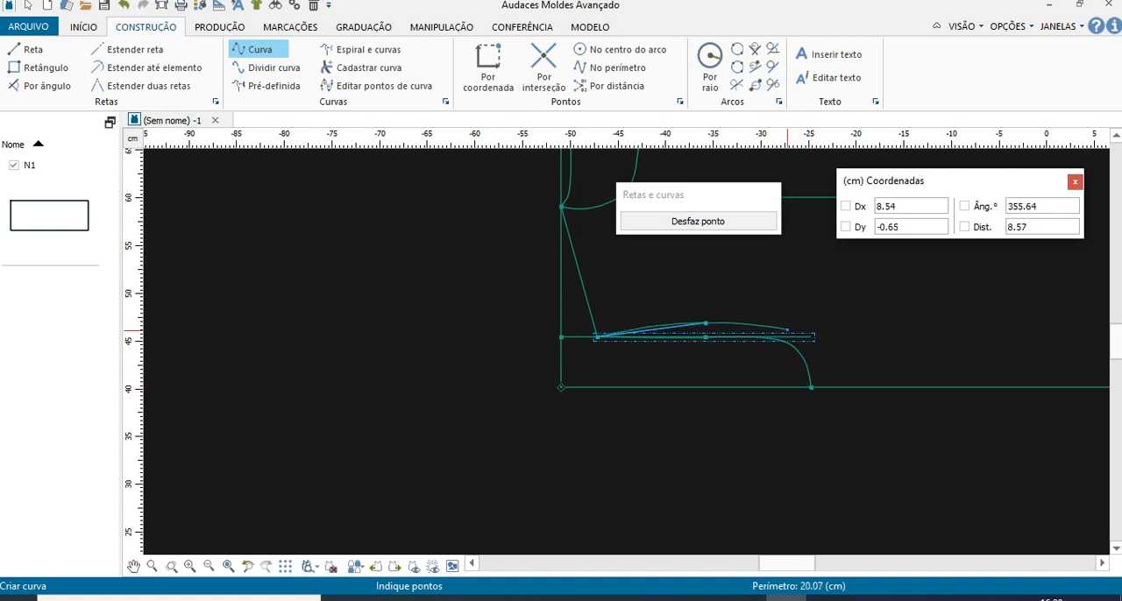
left_click(786, 331)
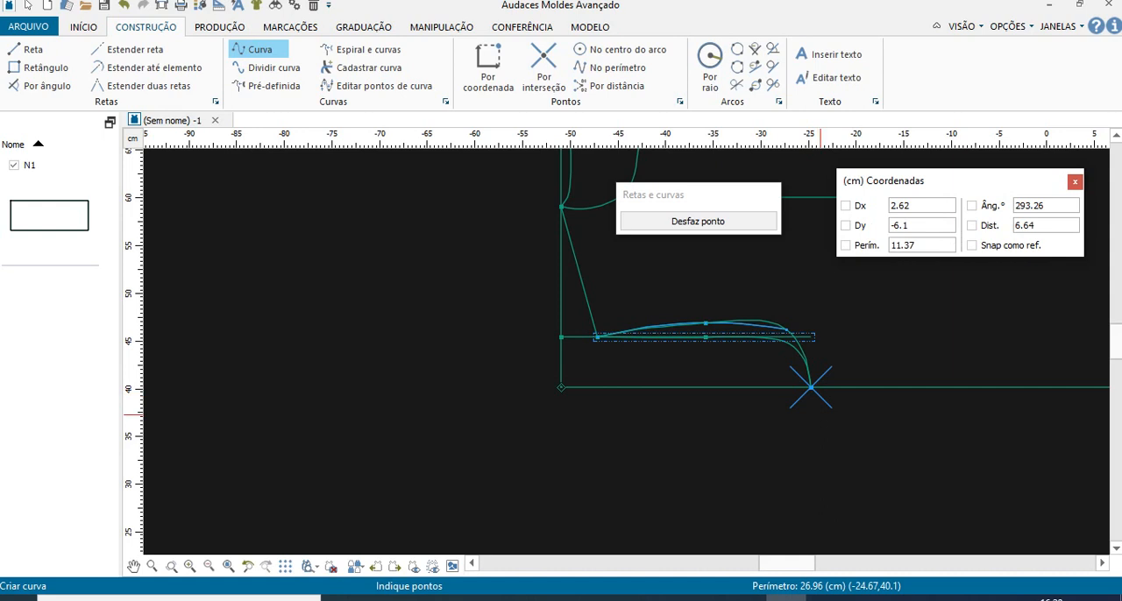
left_click(810, 387)
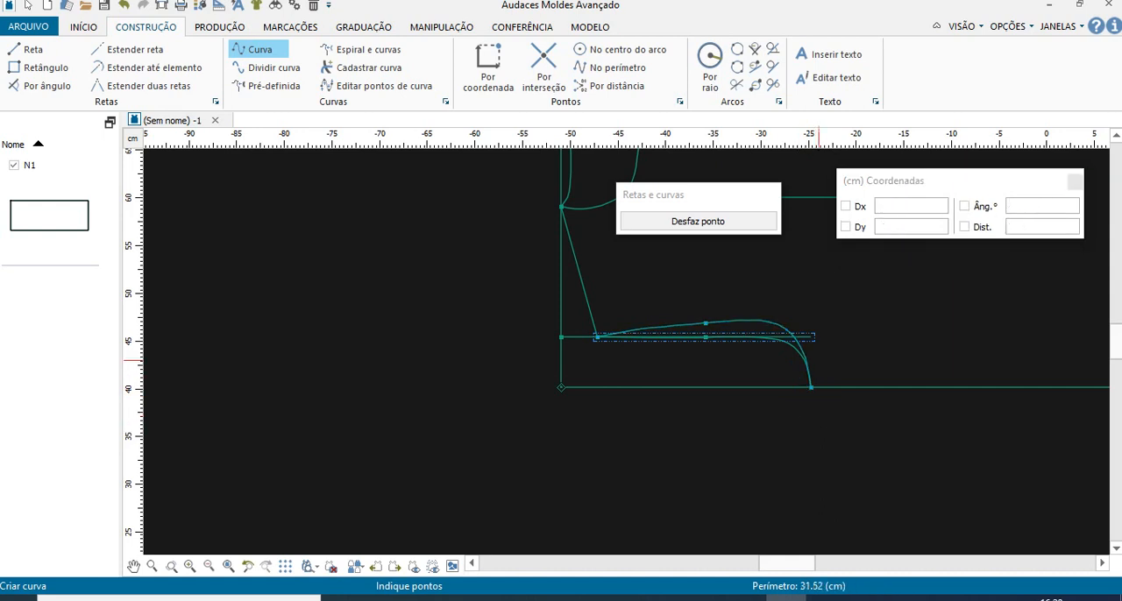
- Lower the front armhole curve's bend point slightly with Modificar, keeping Modo on Discreto and one point
scroll(811, 377, "up", 2)
scroll(800, 370, "down", 2)
scroll(810, 393, "up", 1)
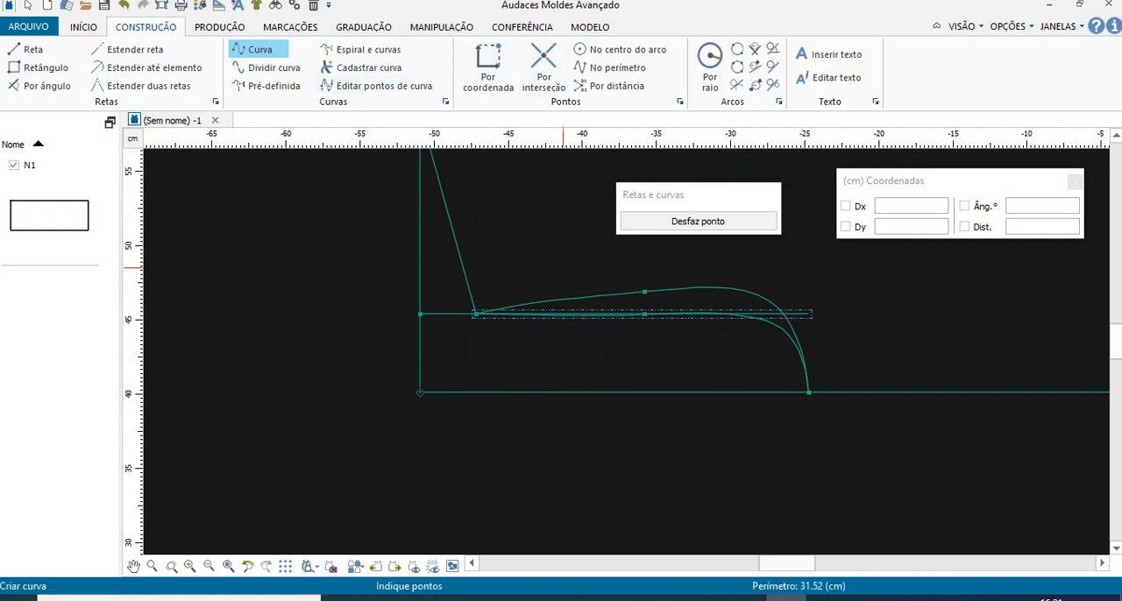
scroll(729, 289, "up", 2)
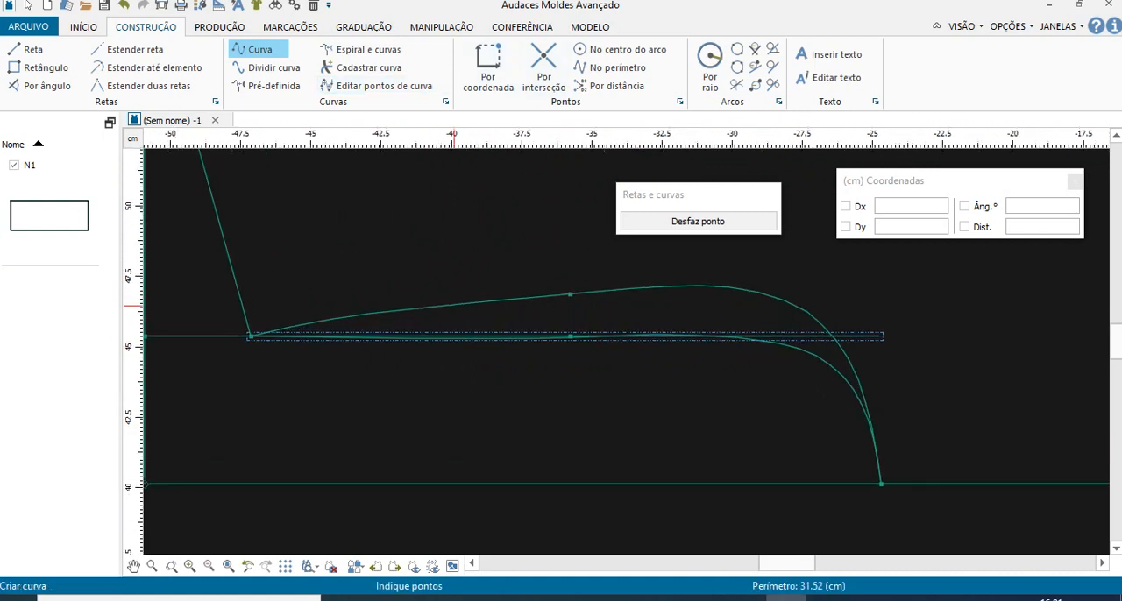
left_click(441, 26)
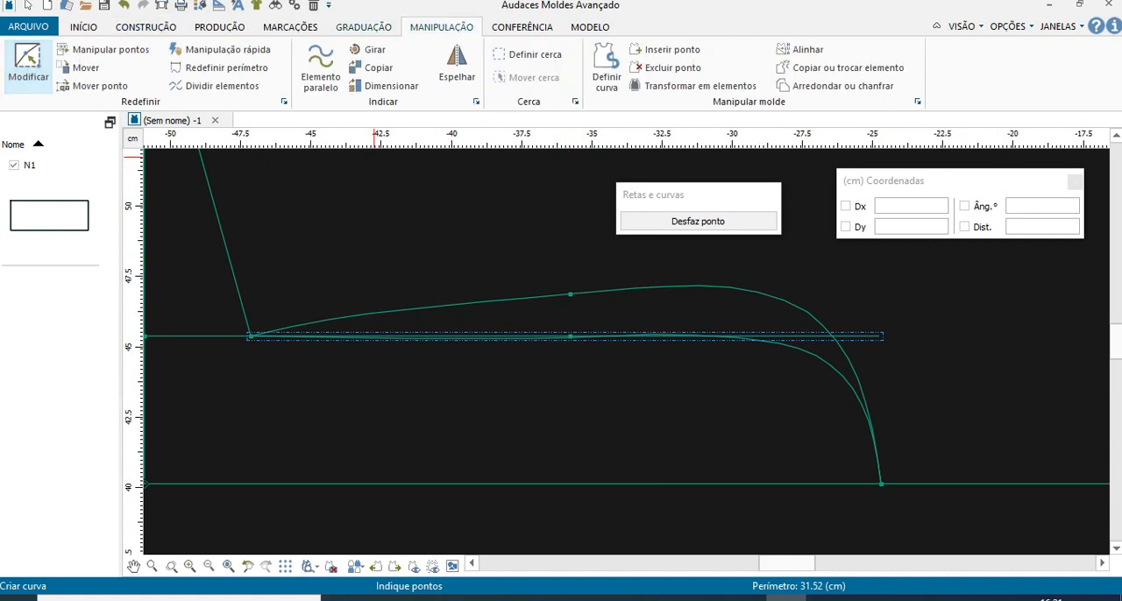
left_click(28, 66)
left_click(570, 294)
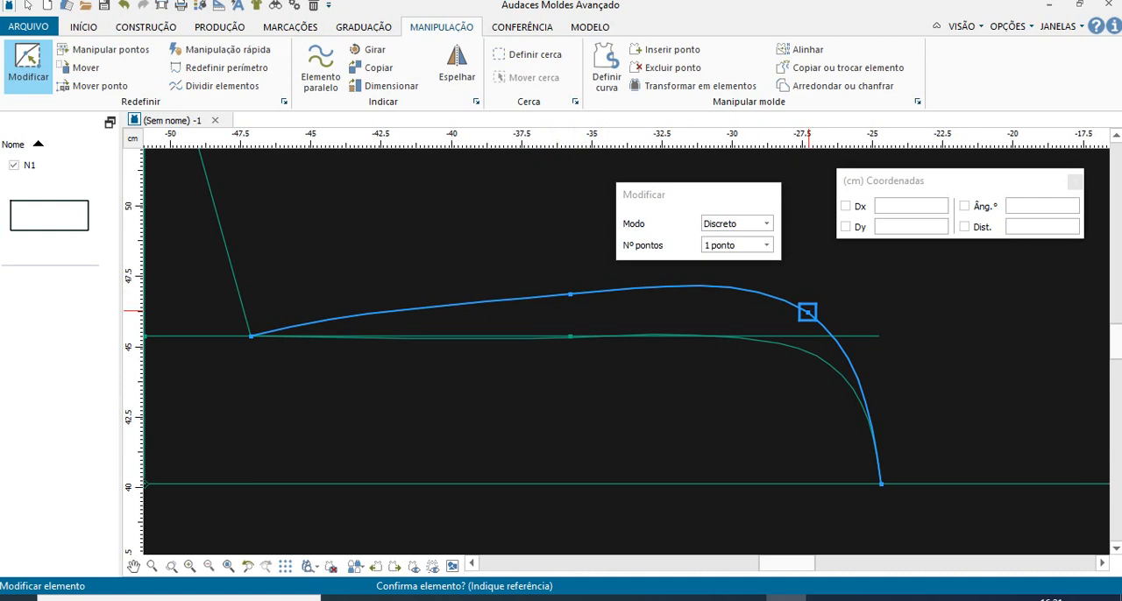
left_click(808, 312)
left_click(809, 324)
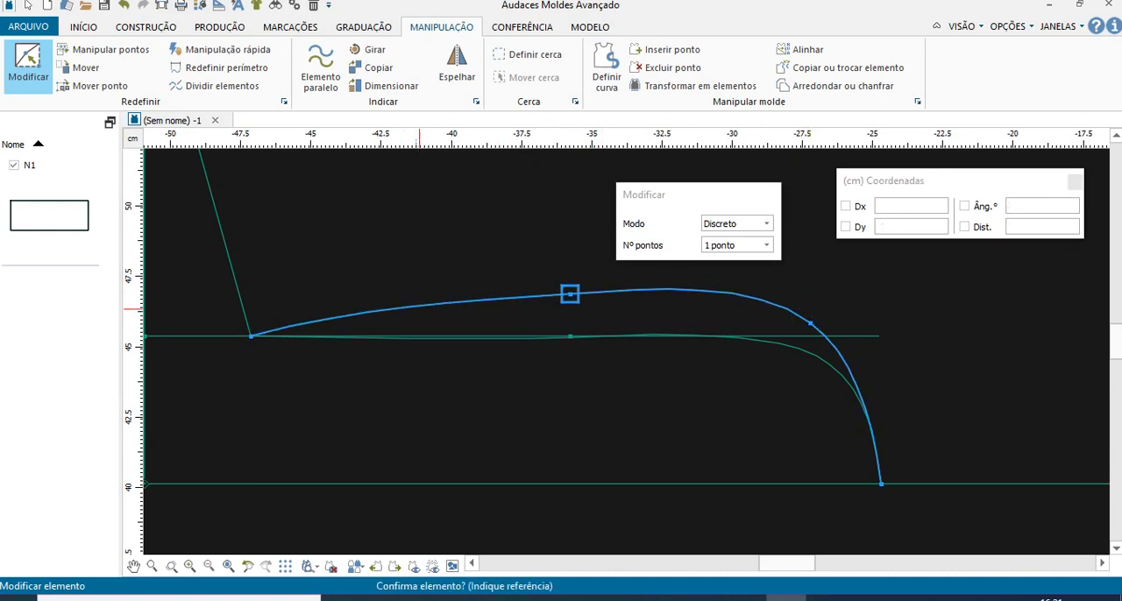
- Shift the front armhole curve's inner point toward point I, return it to beside point L, and finish editing the curve
left_click(570, 294)
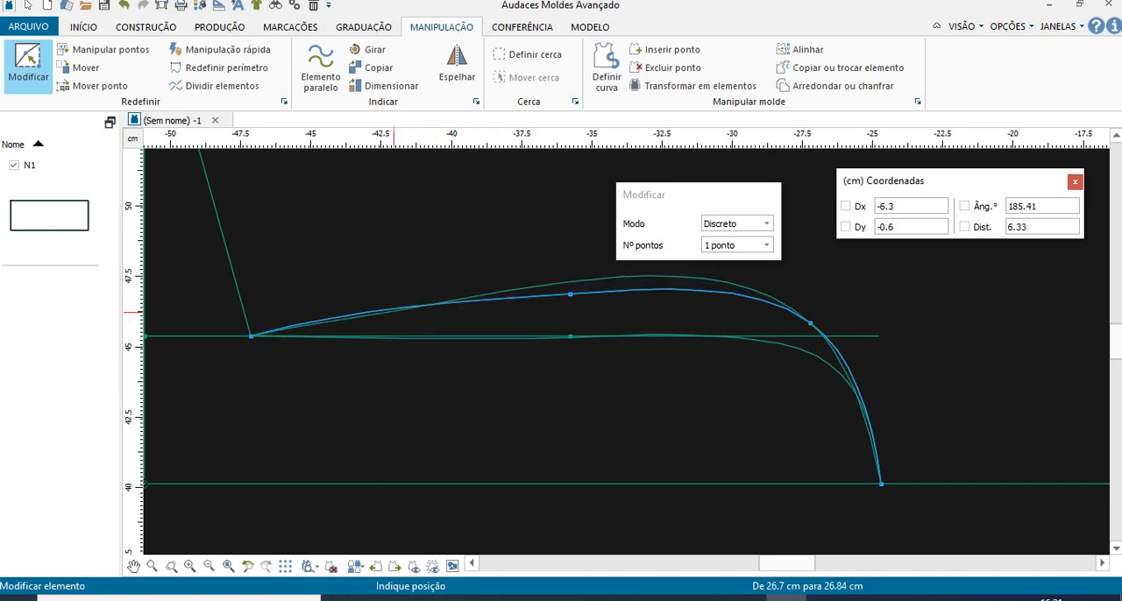
left_click(388, 308)
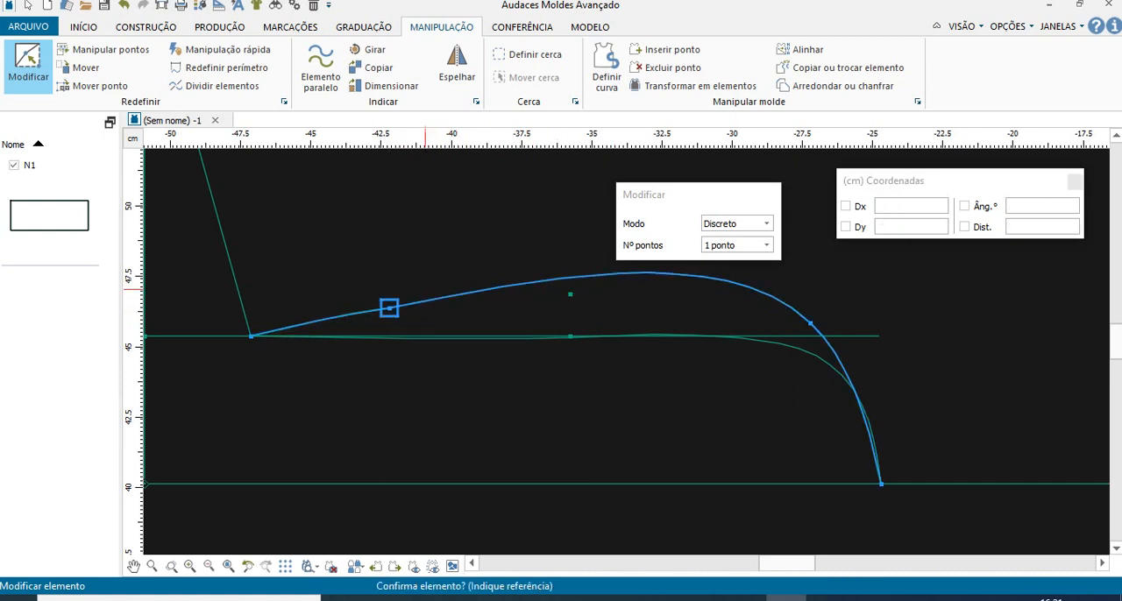
left_click(389, 308)
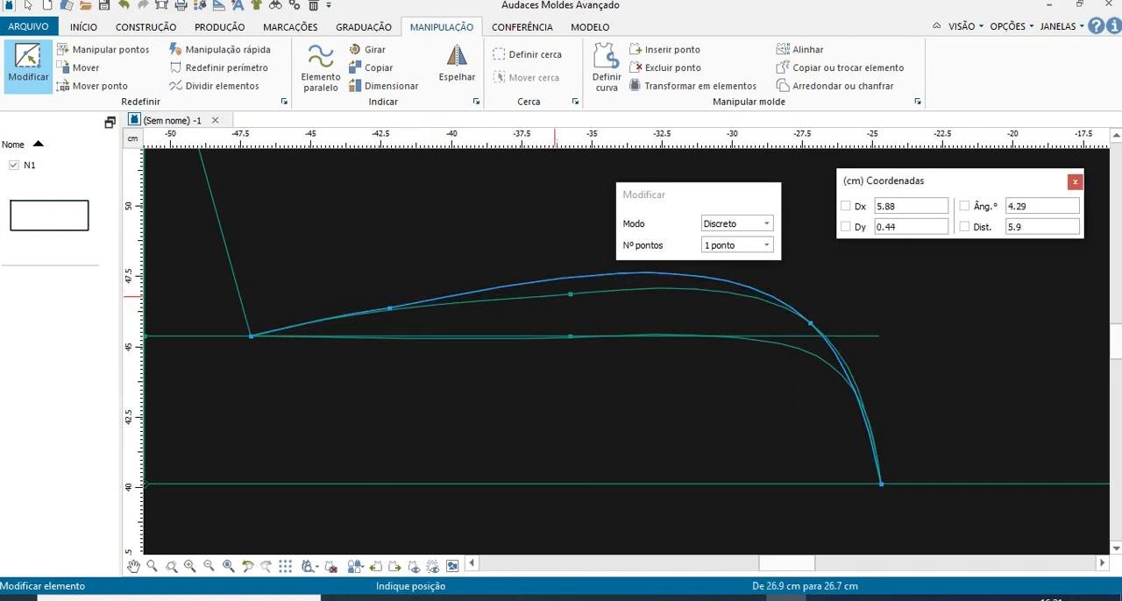
left_click(563, 295)
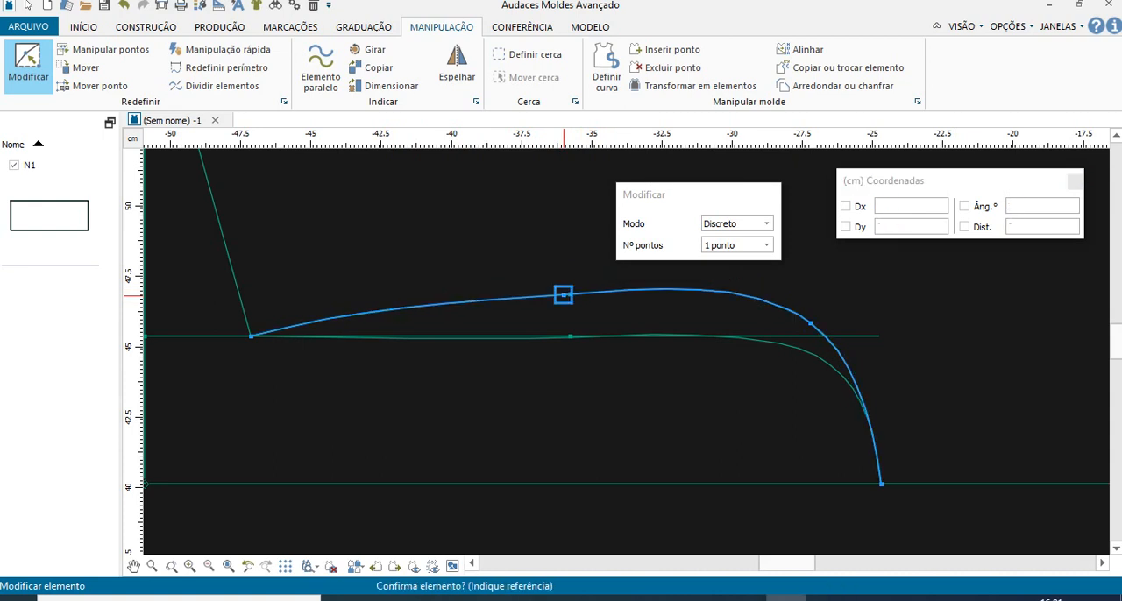
left_click(810, 323)
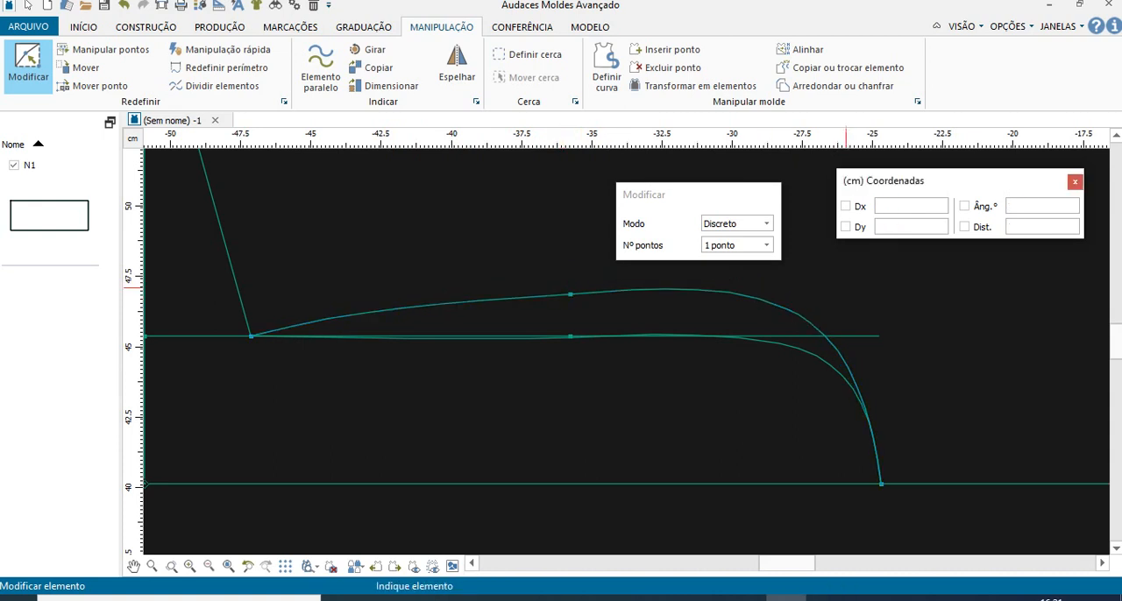
- Delete the inner horizontal line's segment that runs from point I to its free end
scroll(687, 397, "down", 1)
scroll(708, 403, "down", 3)
scroll(840, 399, "down", 2)
scroll(748, 434, "down", 3)
left_click(28, 5)
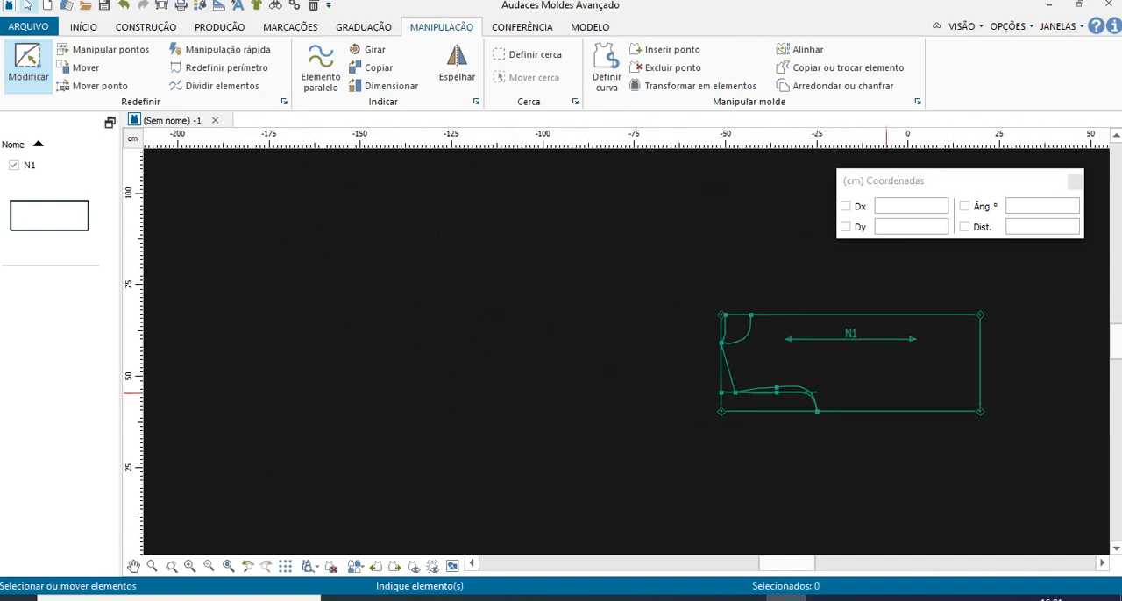
scroll(1002, 349, "up", 4)
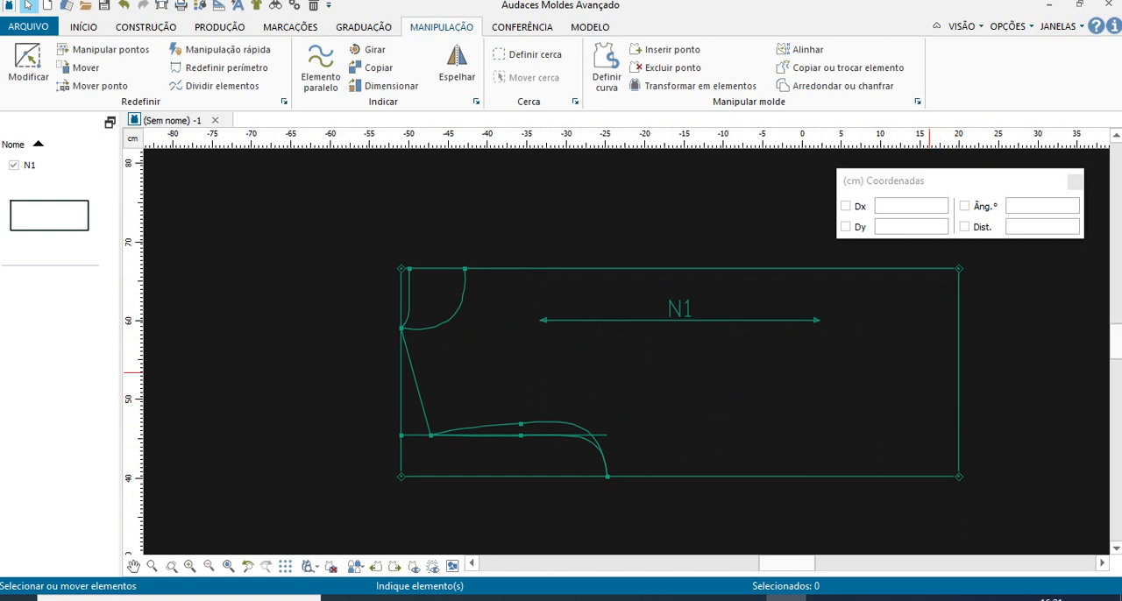
scroll(906, 347, "down", 2)
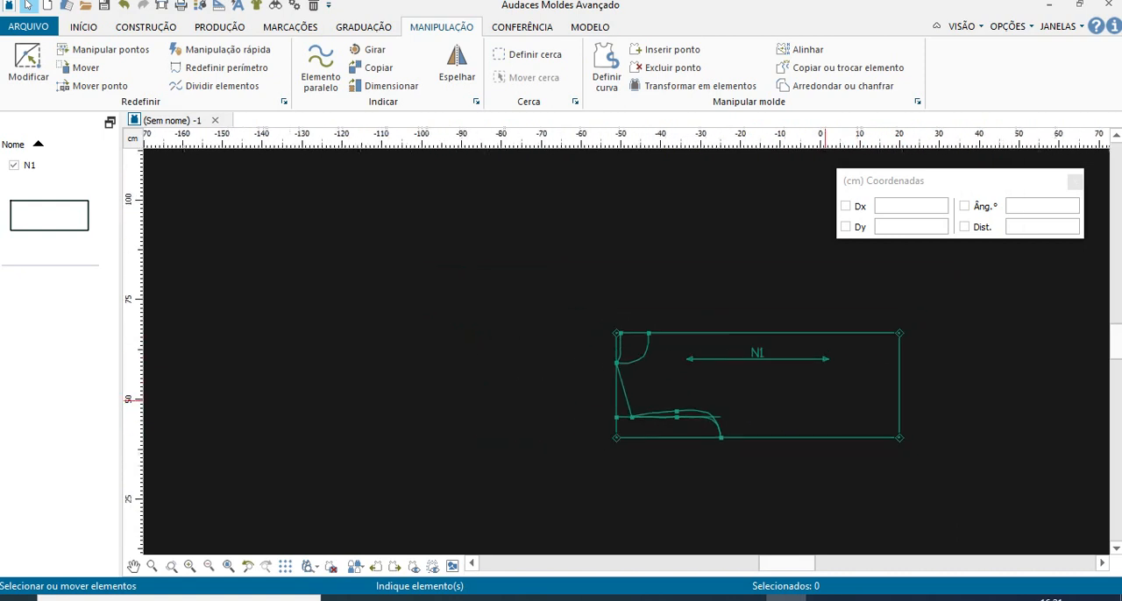
scroll(914, 412, "up", 2)
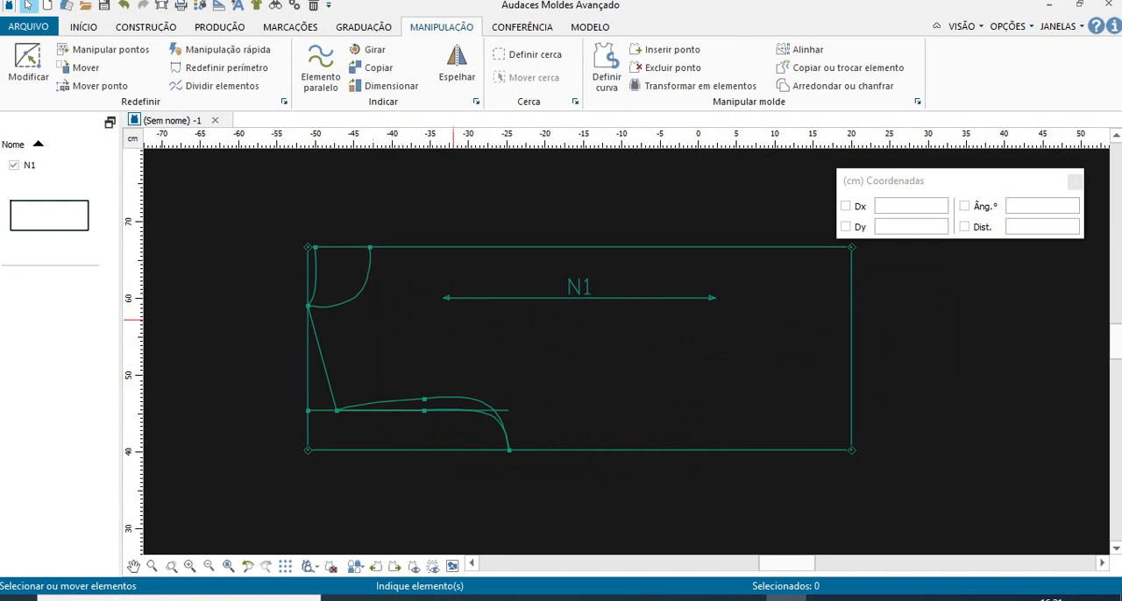
left_click(506, 411)
key("Delete")
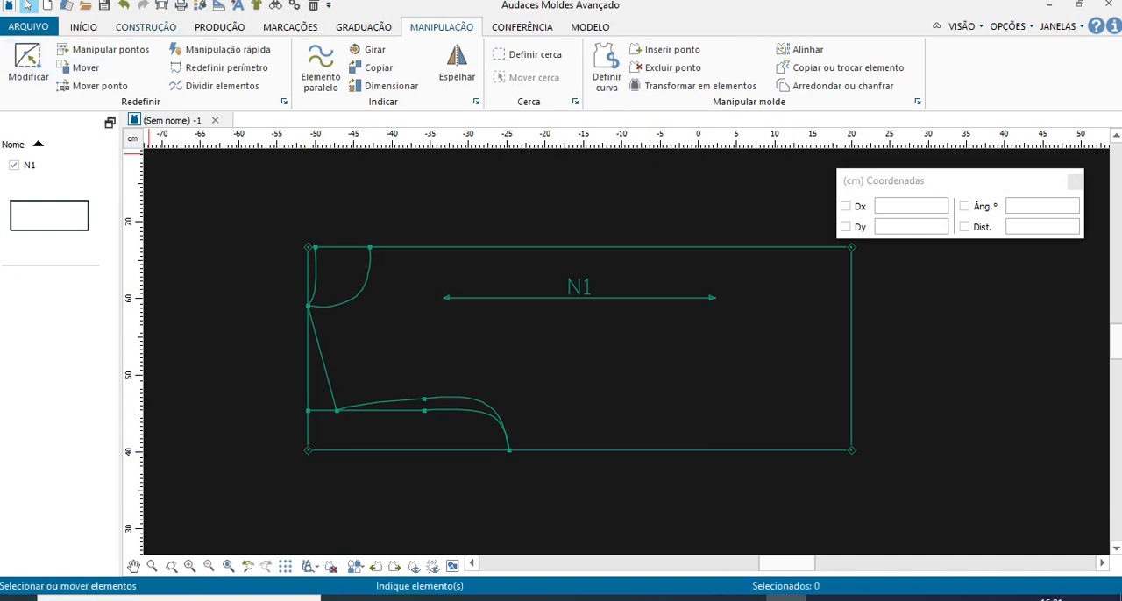
- Start Extrair molde, keep Modo on Automático, and enable Compor contornos and Usar linhas auxiliares
left_click(219, 26)
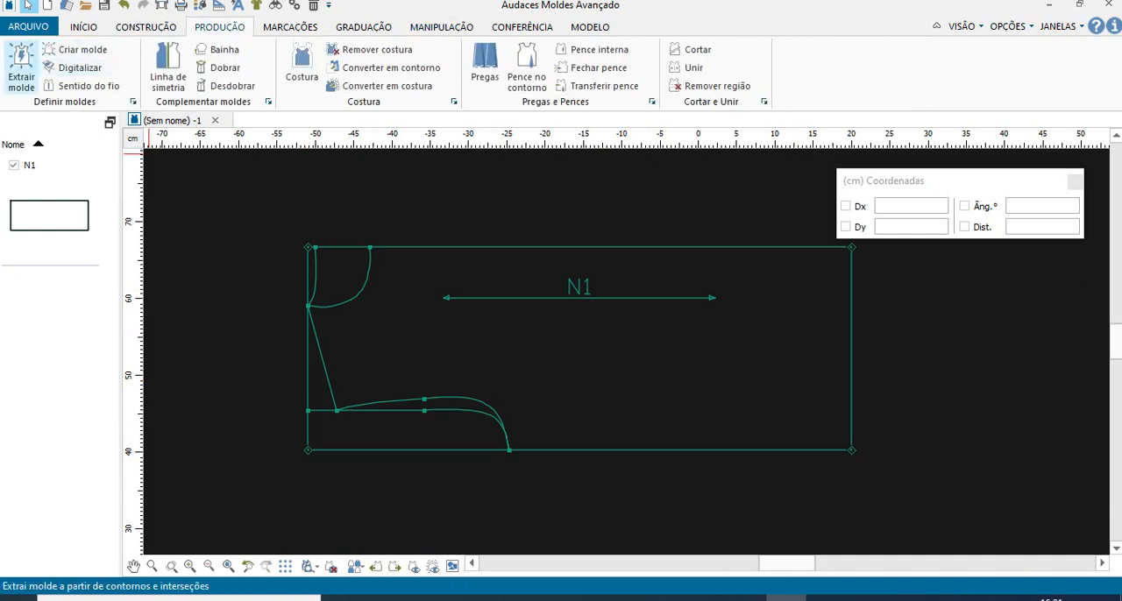
left_click(21, 66)
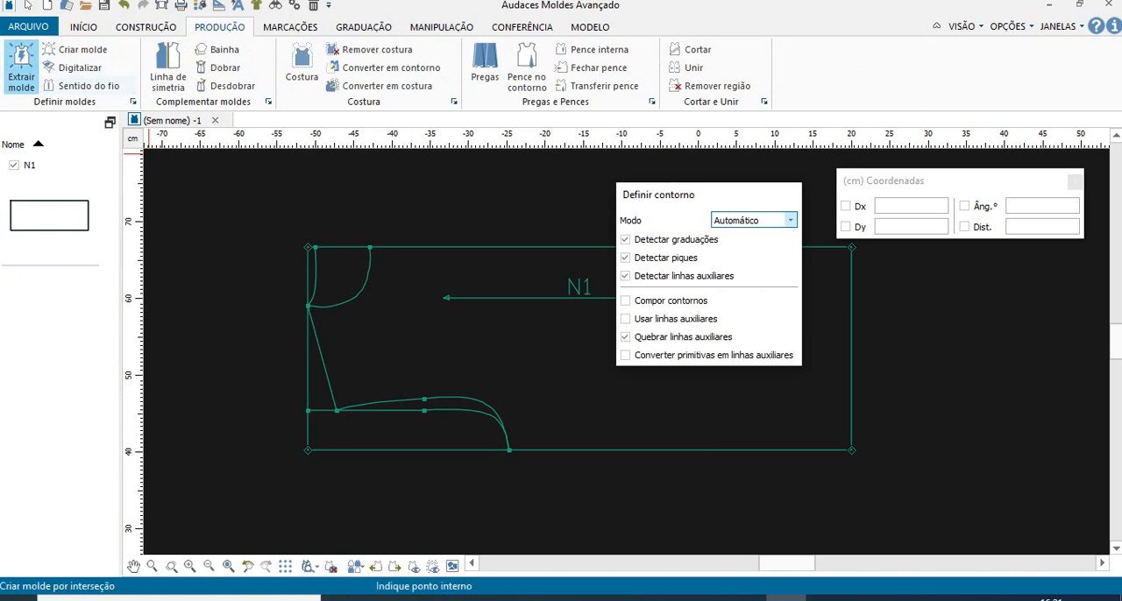
left_click_drag(660, 194, 945, 286)
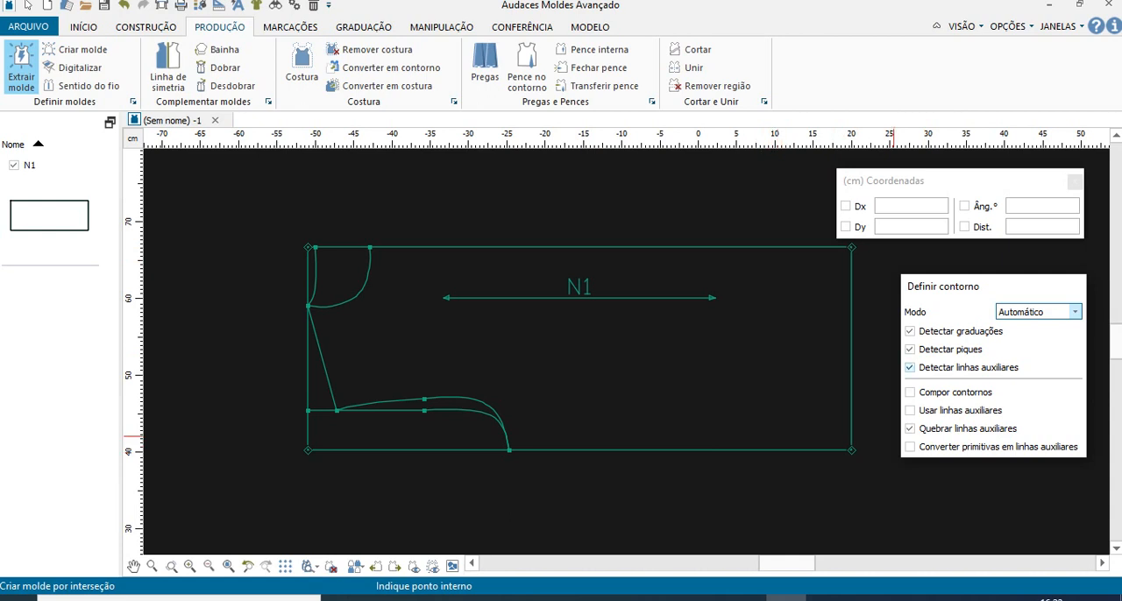
left_click(1039, 312)
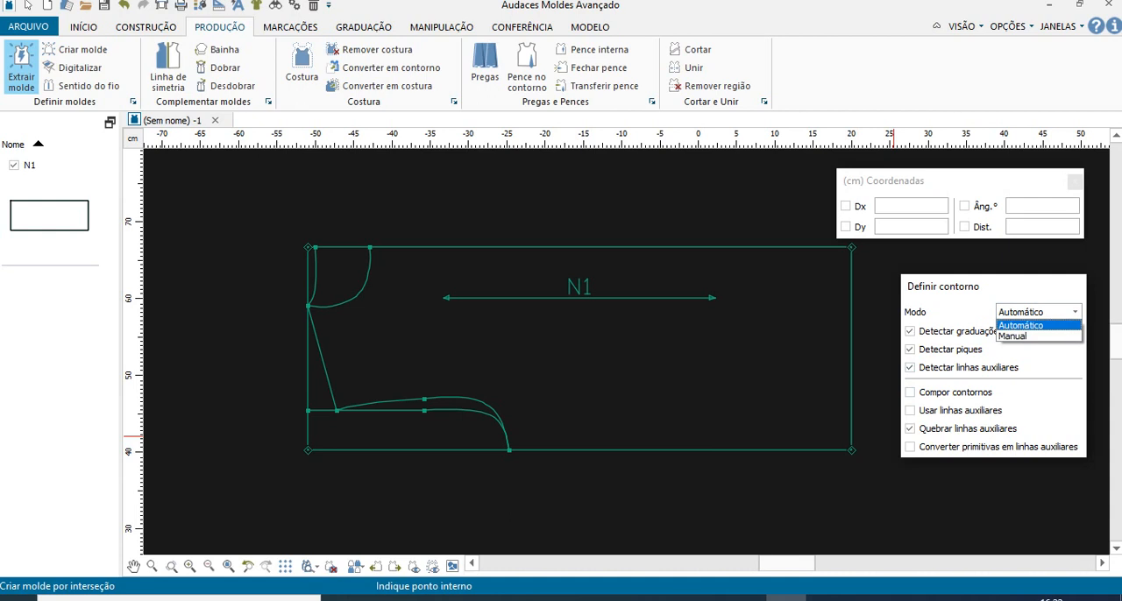
left_click(1056, 313)
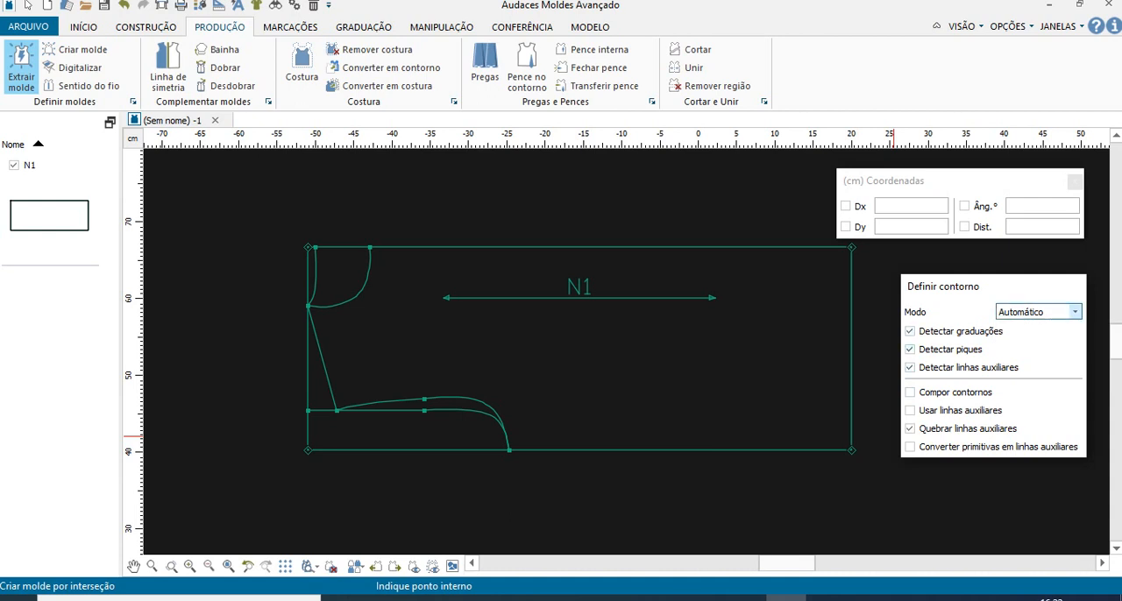
left_click(910, 392)
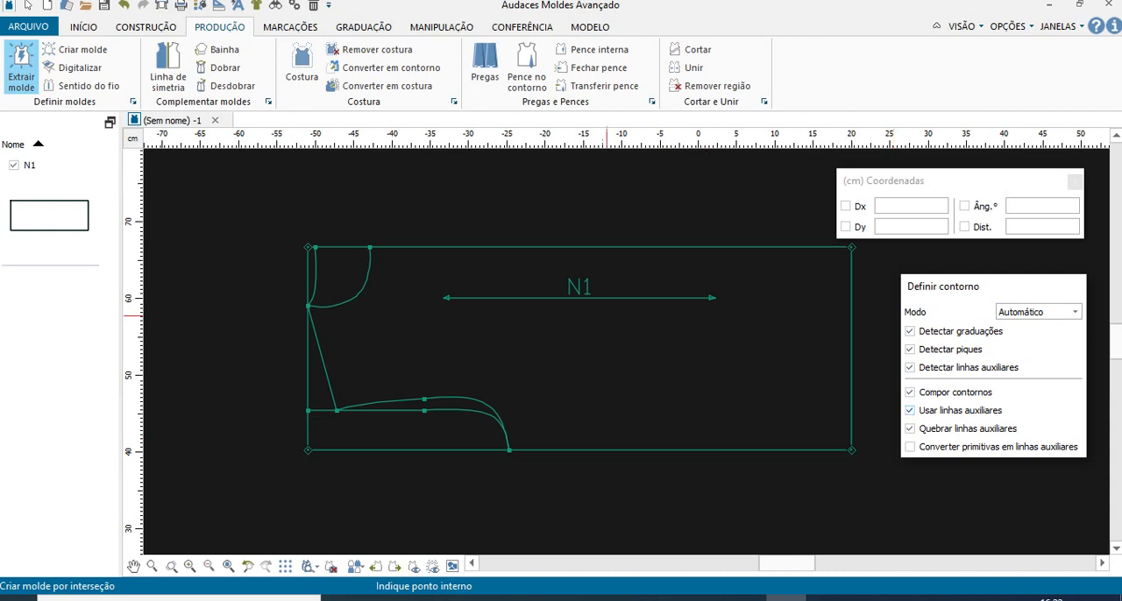
- Extract the front piece with the deeper neckline and front armhole, and place it below and to the left of the draft
left_click(546, 332)
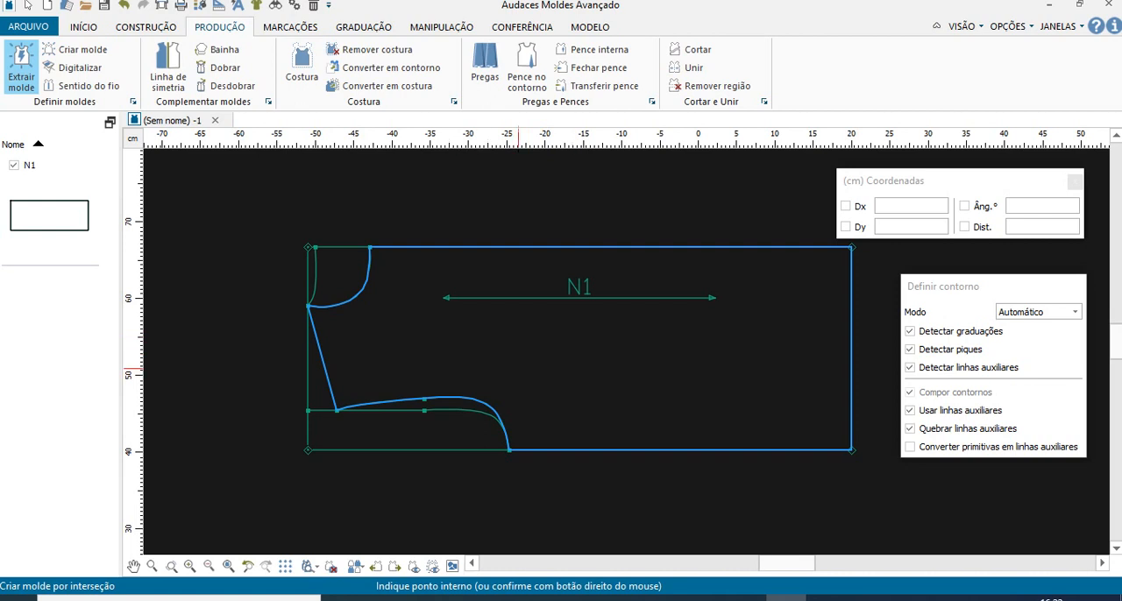
scroll(592, 335, "down", 2)
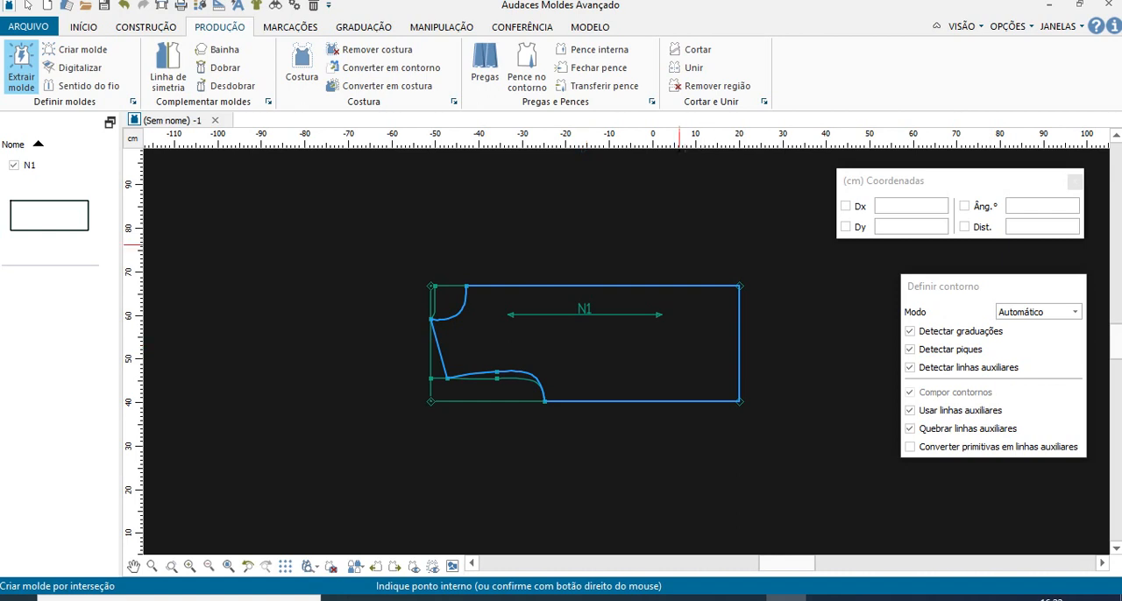
right_click(641, 349)
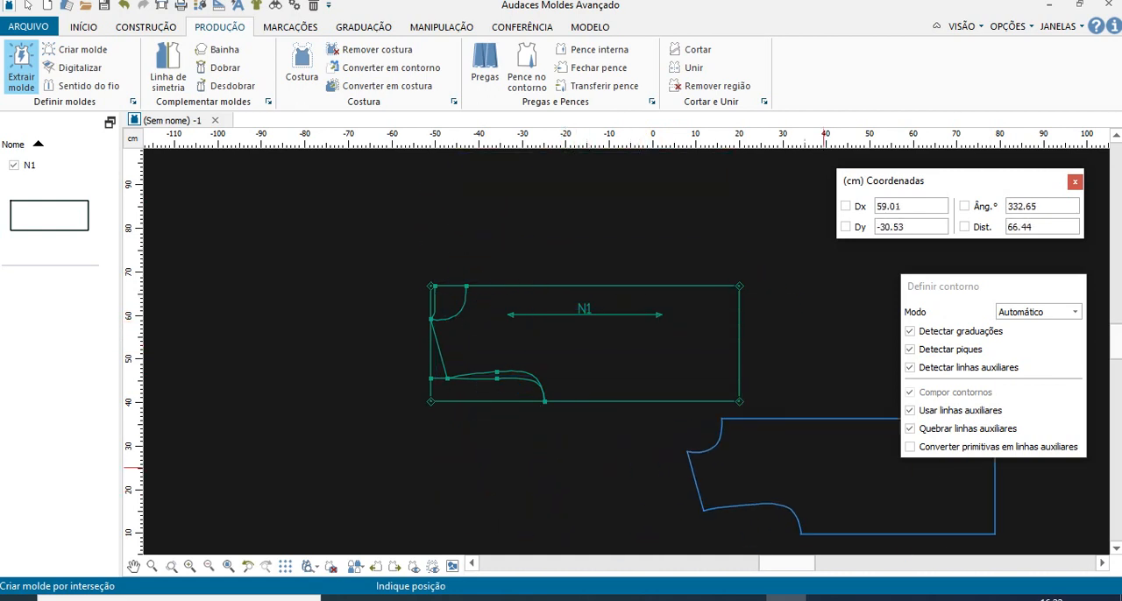
left_click(317, 479)
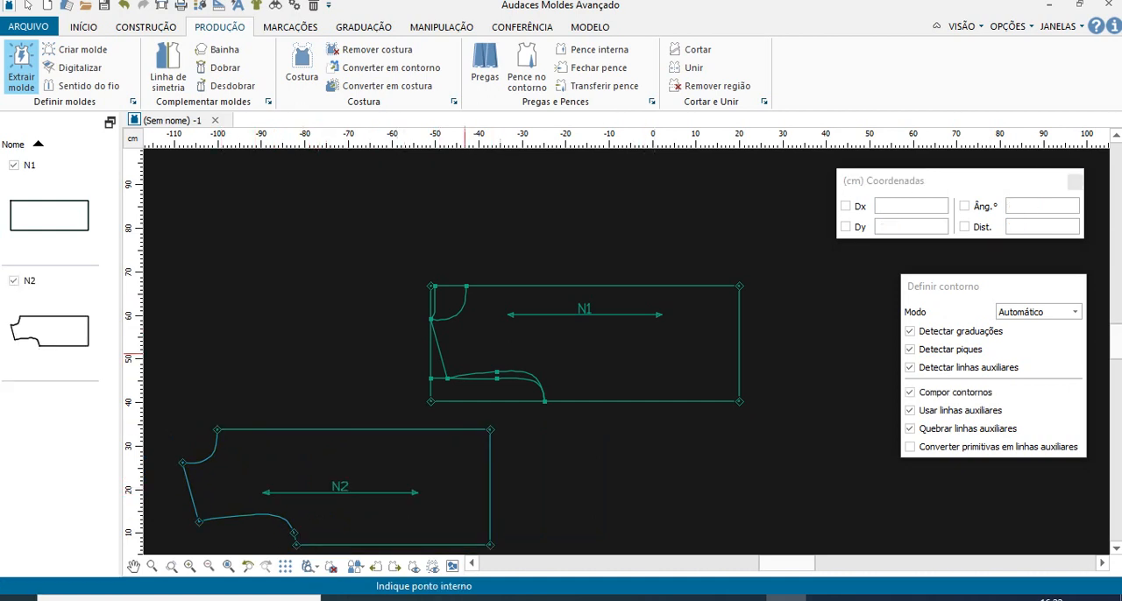
- Delete the front neckline curve and the front armhole curve from the N1 draft
scroll(618, 421, "up", 4)
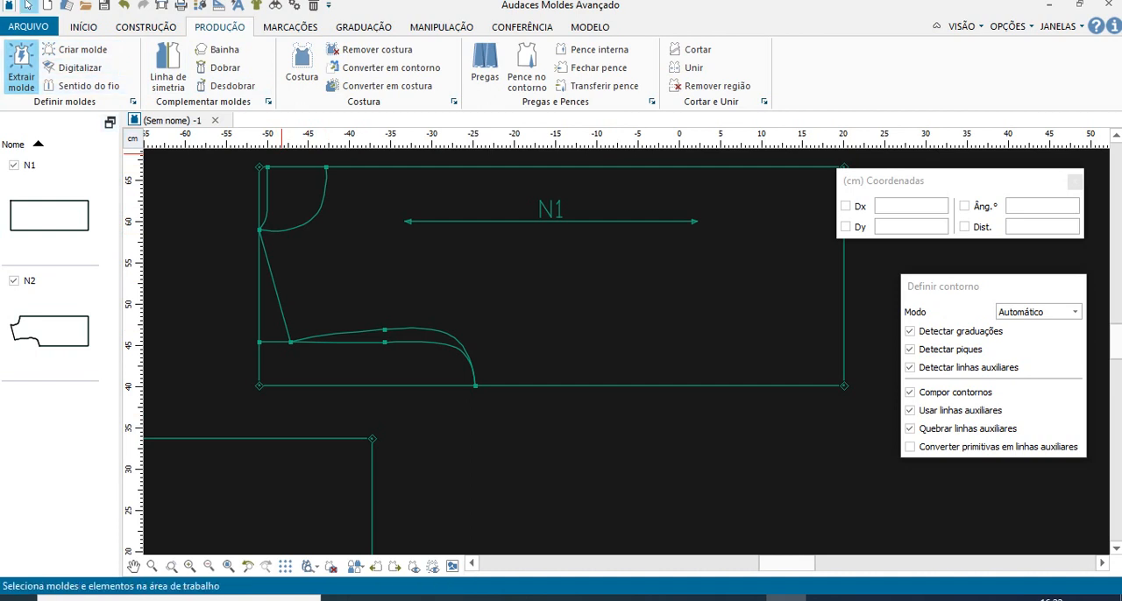
left_click(28, 5)
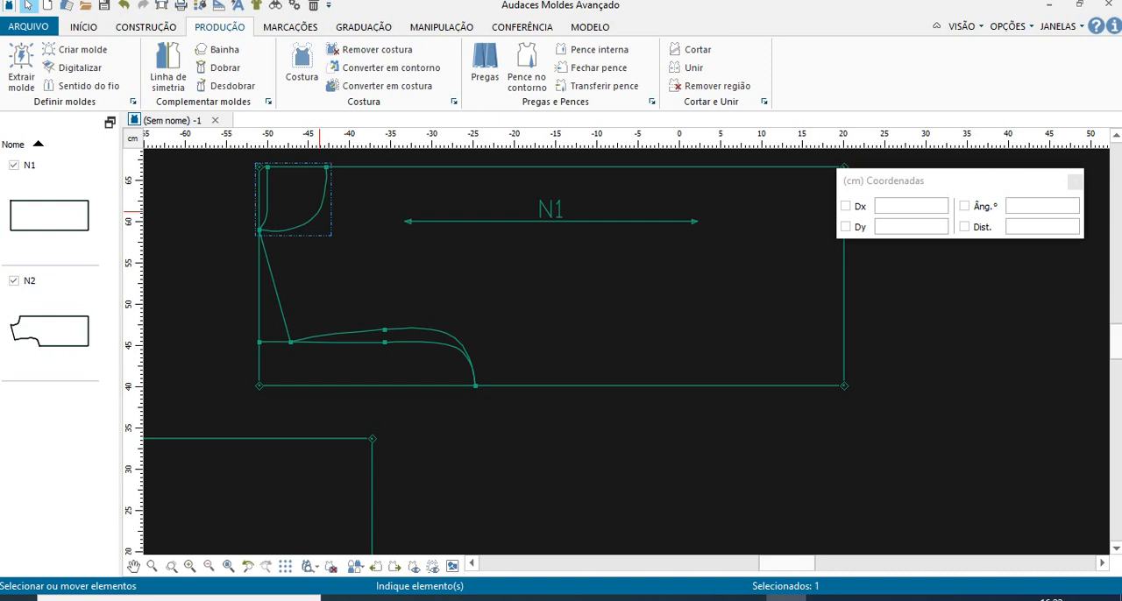
key("Delete")
key("Delete")
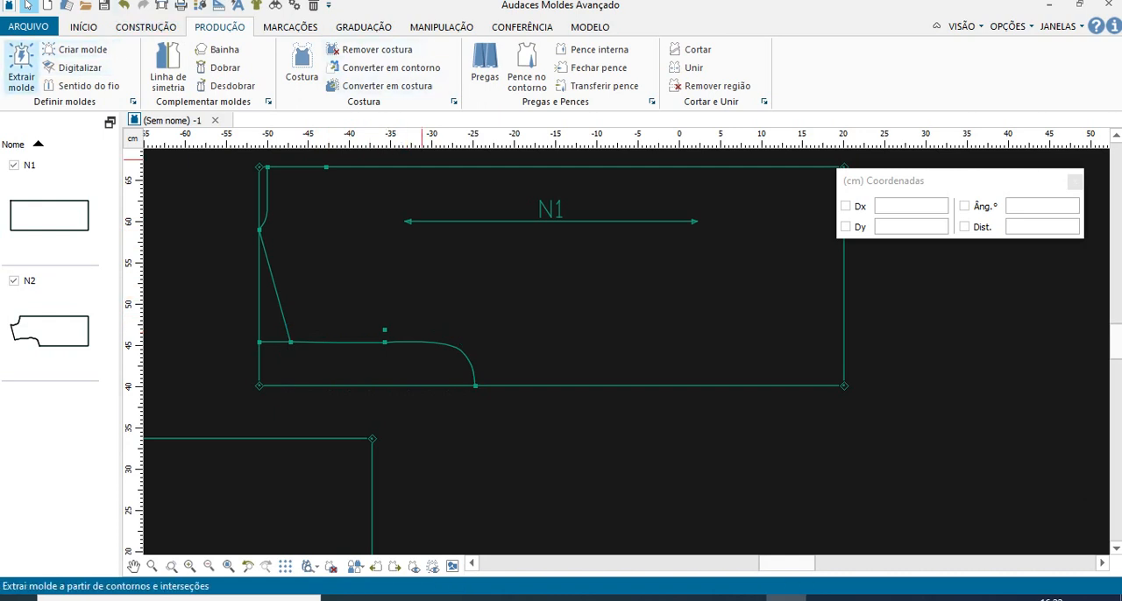
- Extract the back piece with the shallow neckline and back armhole, place it beside the front piece, and finish extracting
left_click(22, 68)
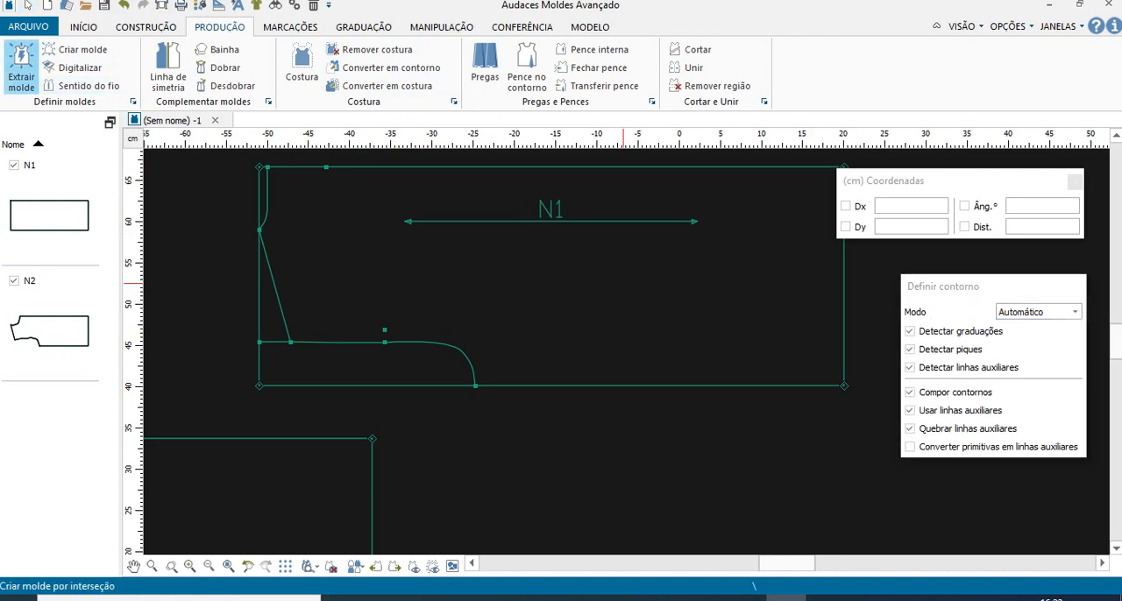
left_click(624, 283)
scroll(623, 283, "down", 3)
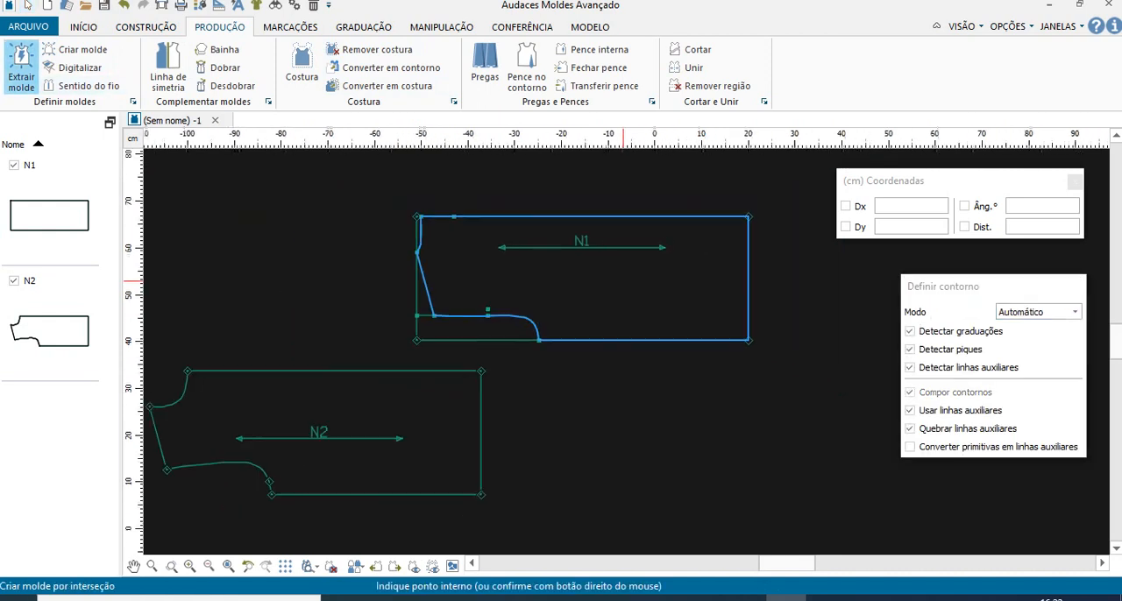
right_click(663, 299)
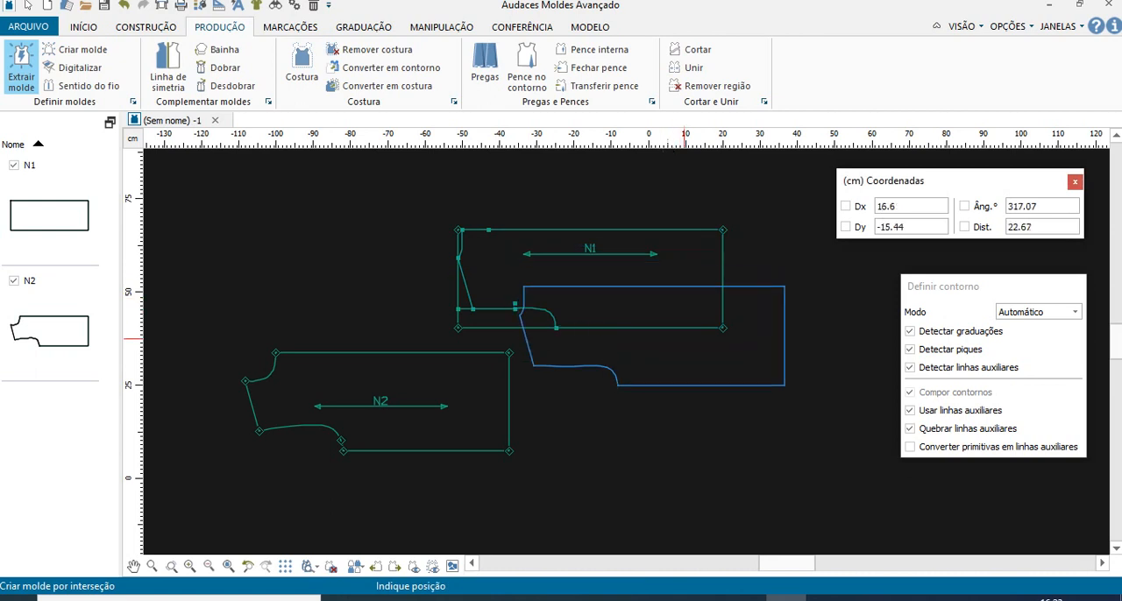
left_click(703, 419)
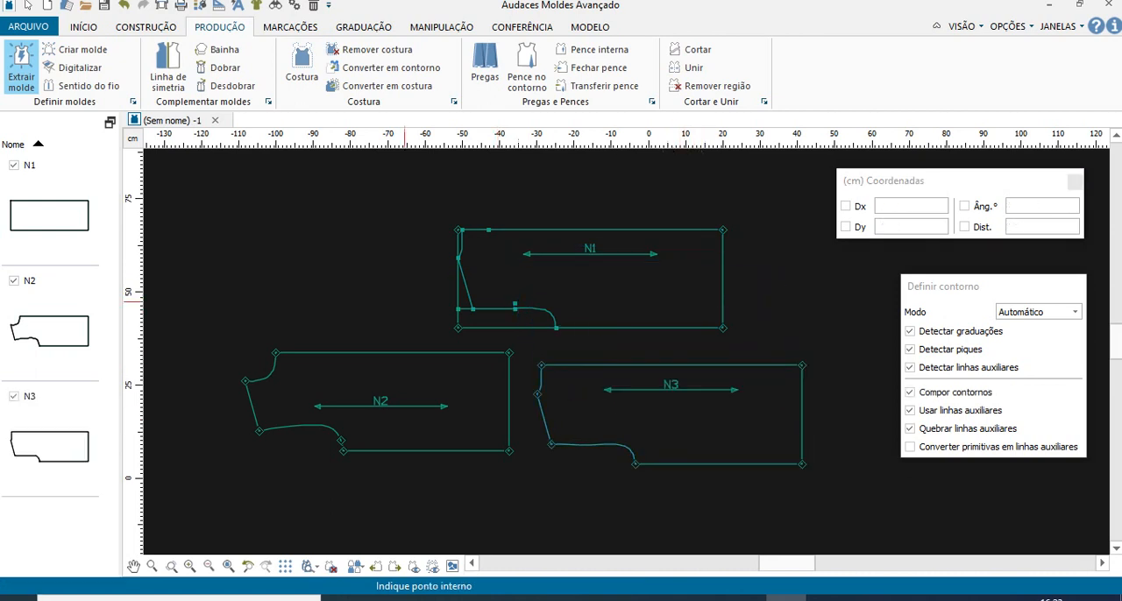
left_click(28, 6)
- Move the whole N1 draft with its construction lines to the left, away from the extracted pieces, and deselect it
scroll(698, 352, "down", 1)
scroll(697, 352, "down", 2)
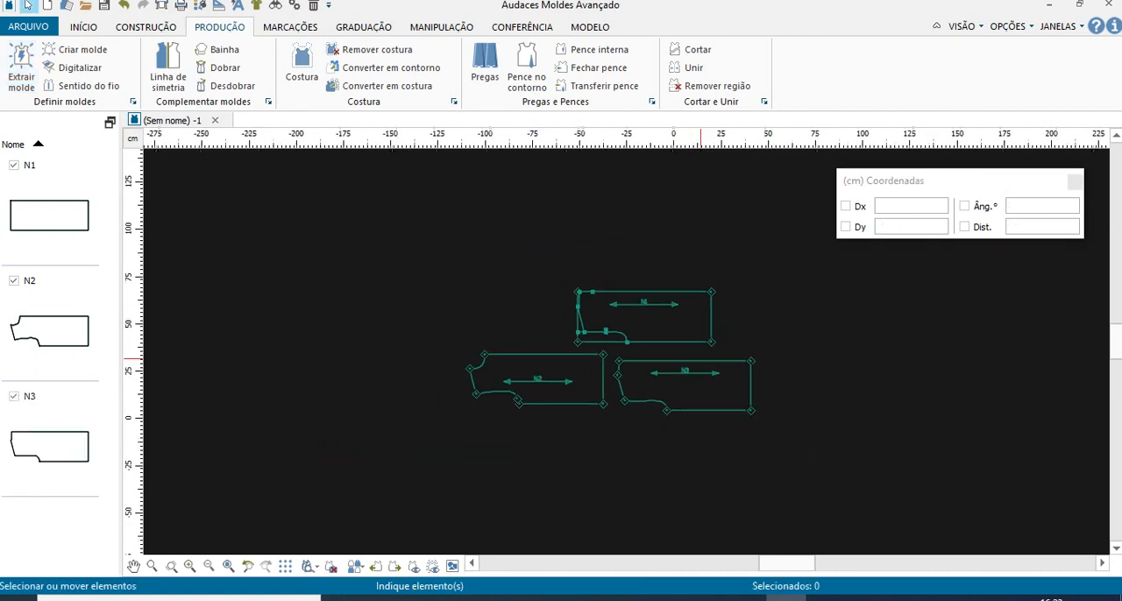
left_click_drag(558, 263, 732, 354)
left_click_drag(653, 301, 321, 288)
left_click(717, 332)
scroll(652, 413, "up", 7)
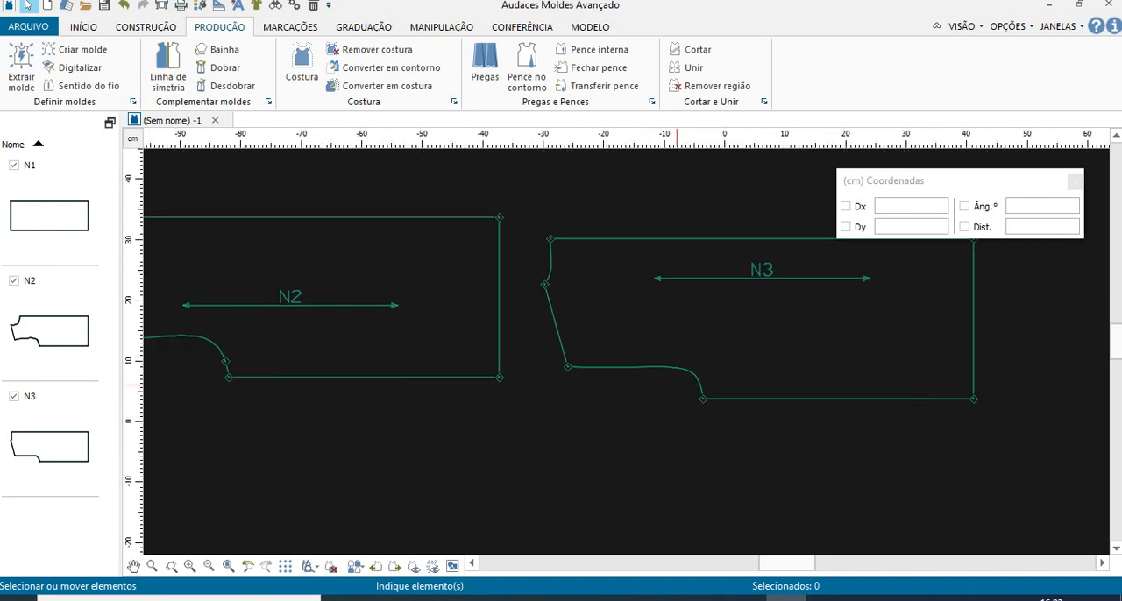
- Move front piece N2 lower and place back piece N3 directly above it with their hems roughly aligned
scroll(676, 384, "down", 1)
left_click_drag(401, 254, 396, 395)
left_click_drag(663, 313, 281, 282)
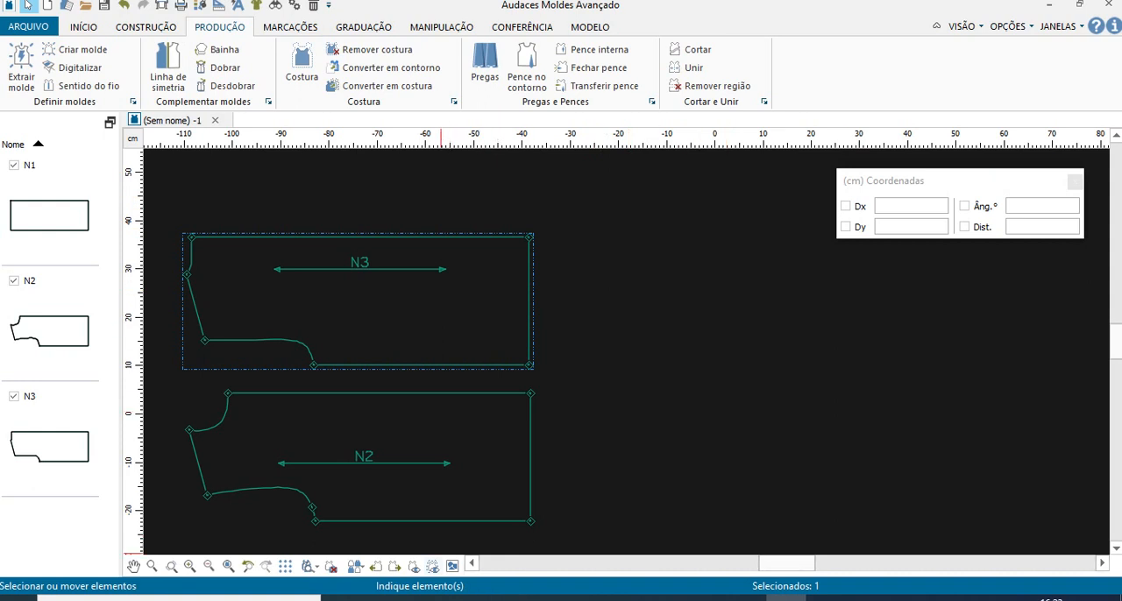
- Switch to the PDF, go to the Manga Curta instructions on page 41, enlarge the page and keep annotation mode active
left_click(422, 598)
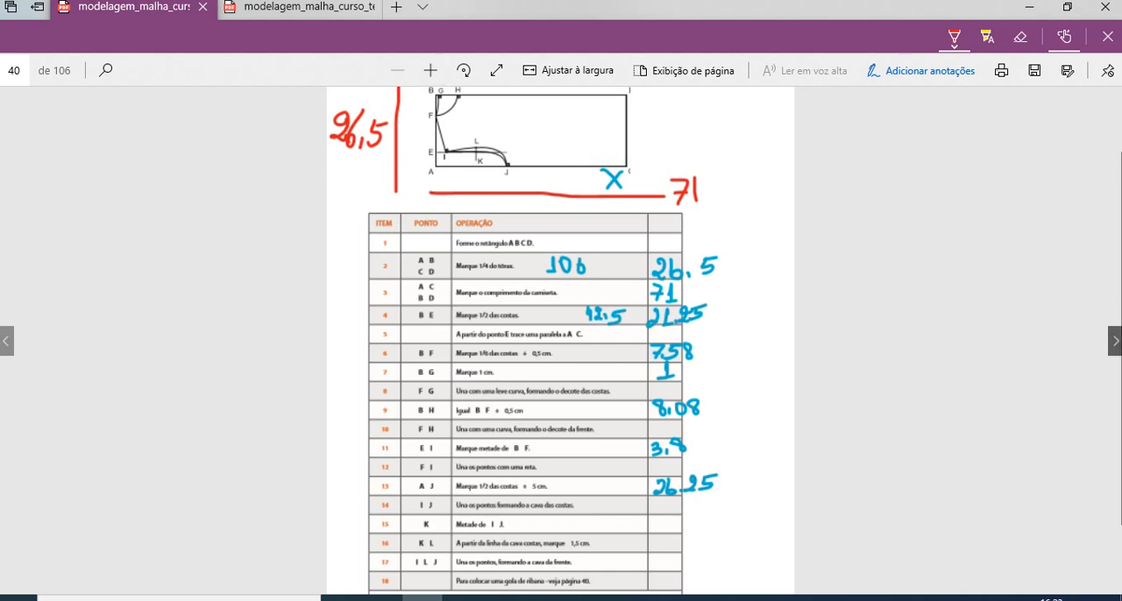
left_click(1115, 340)
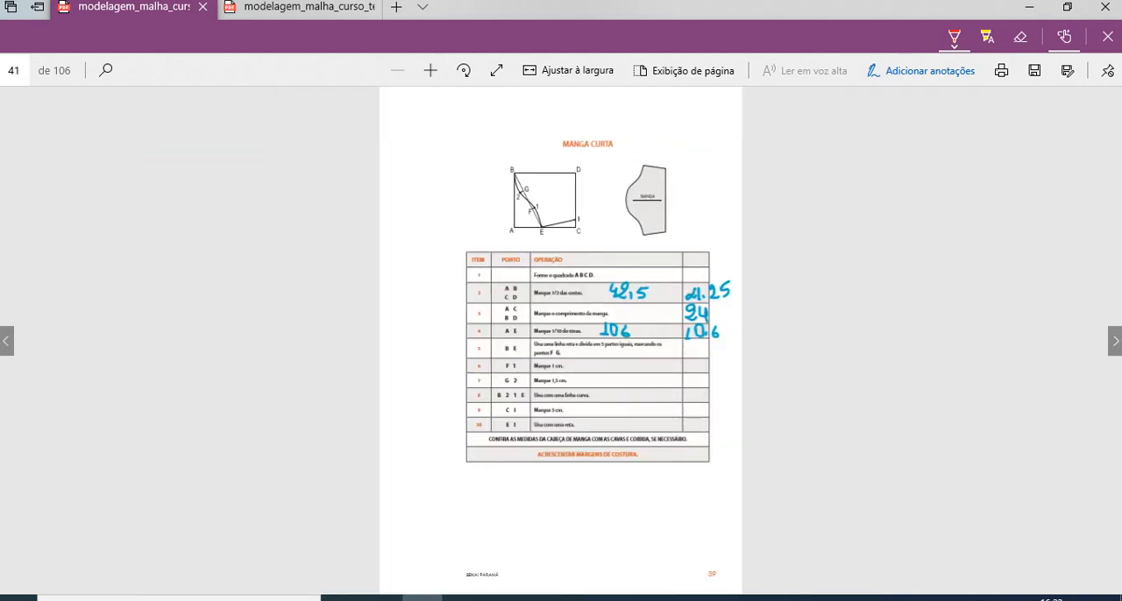
left_click(429, 70)
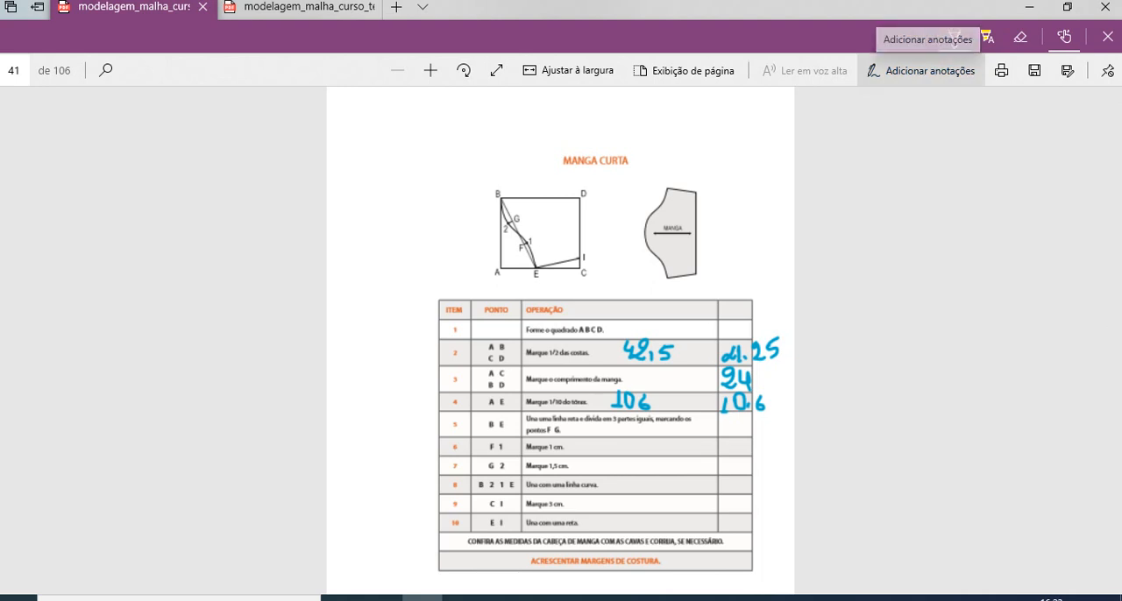
left_click(920, 70)
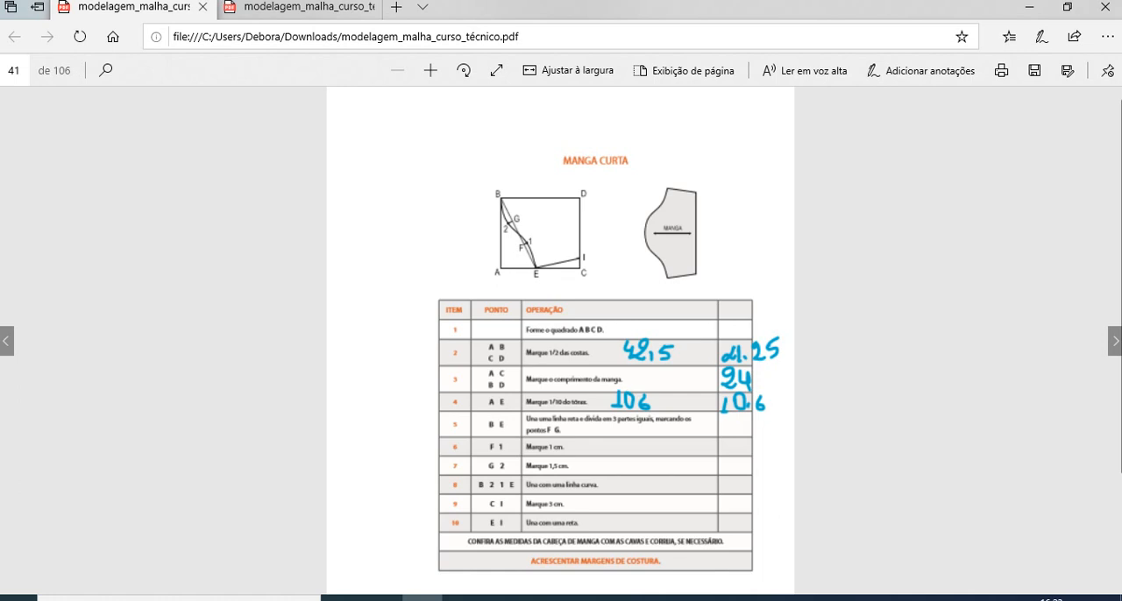
left_click(920, 70)
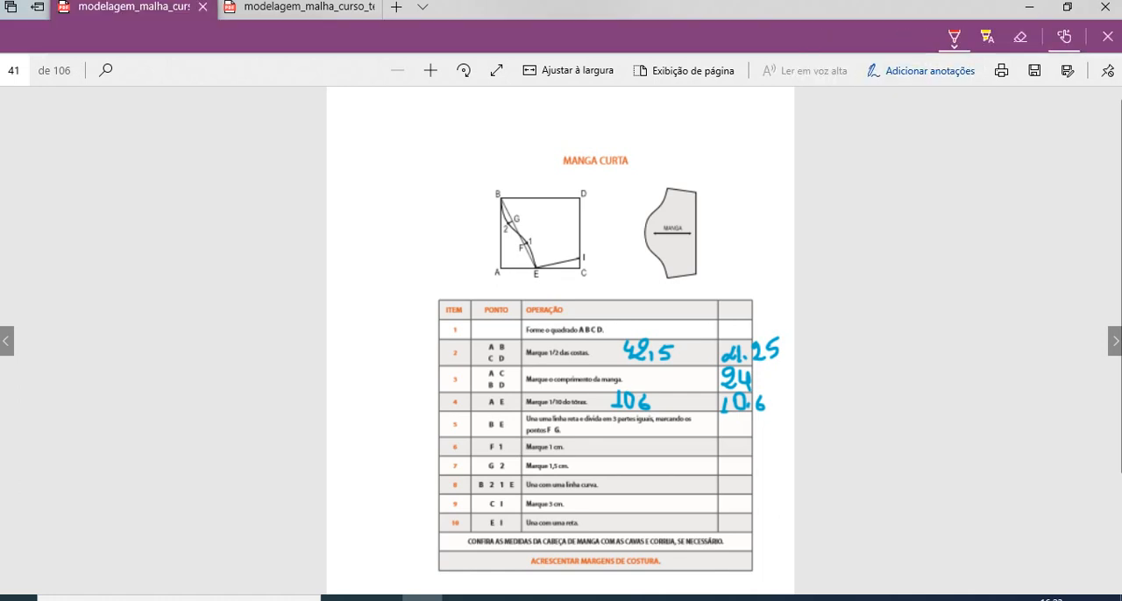
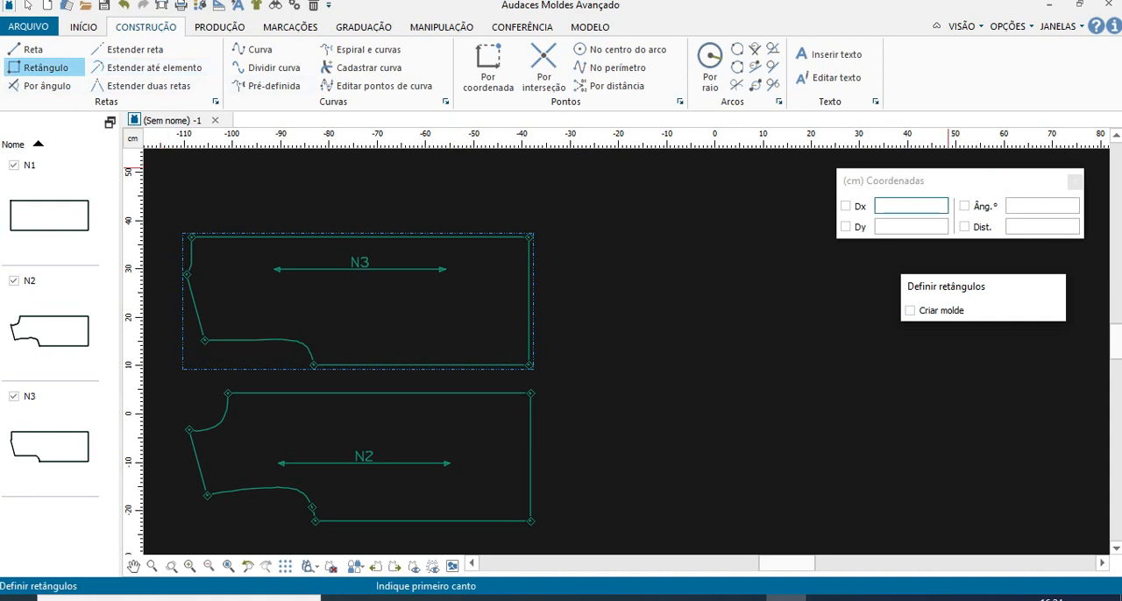
- Draw a 24 by 21.25 cm rectangle in the empty area beside pieces N2 and N3 as the sleeve frame
type("2")
key("Tab")
type("21.2")
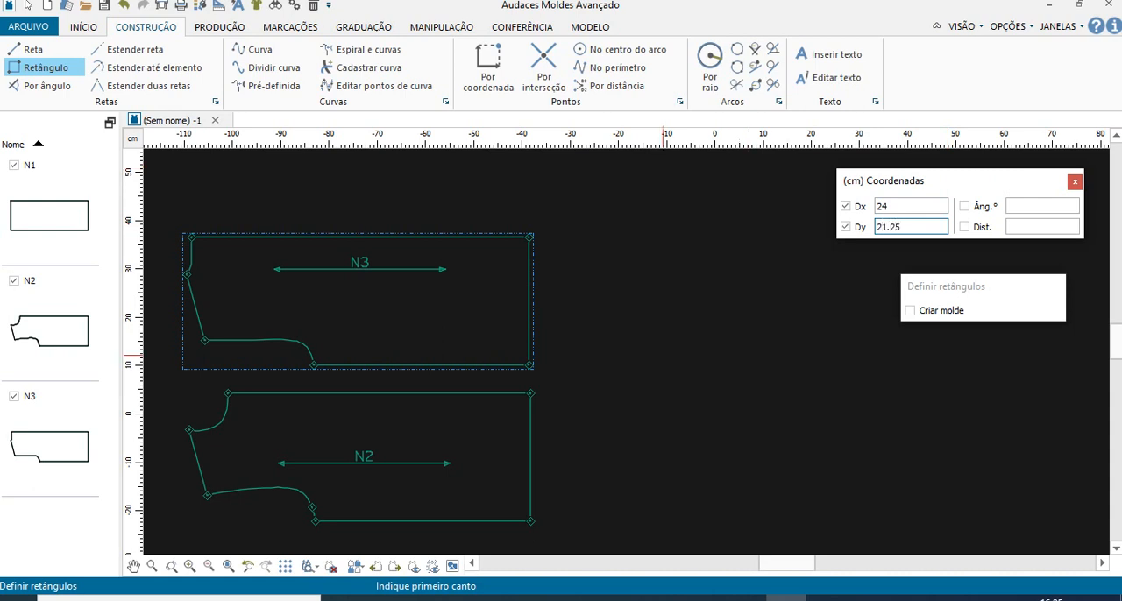
left_click(647, 380)
left_click(766, 406)
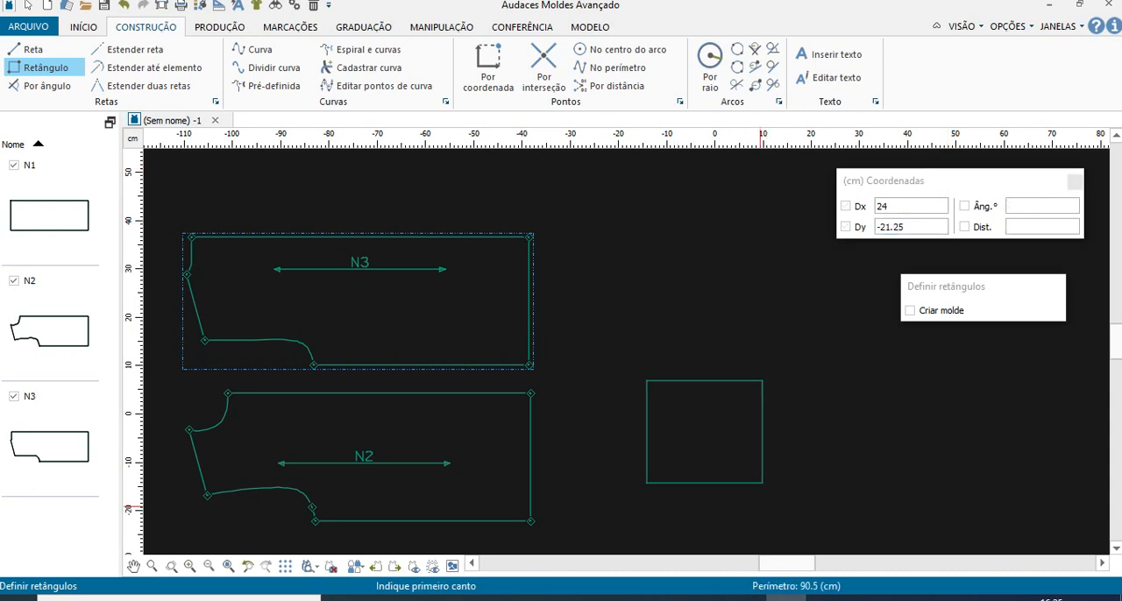
- Check the sleeve table in the PDF, then mark point E on the rectangle's lower edge 10.6 cm from its lower-left corner
scroll(728, 529, "up", 2)
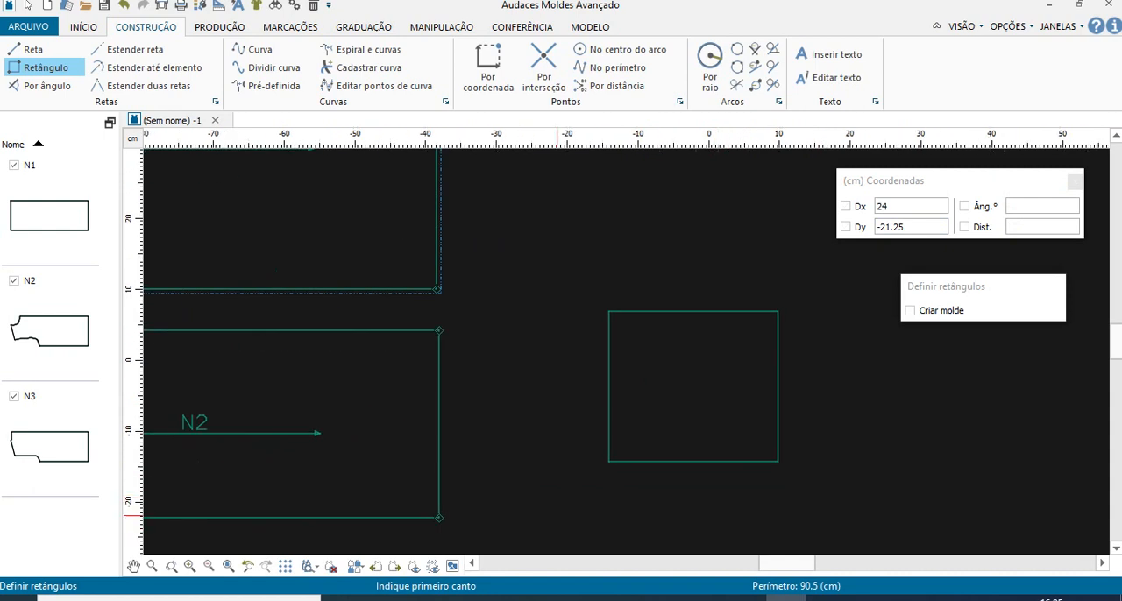
left_click(422, 599)
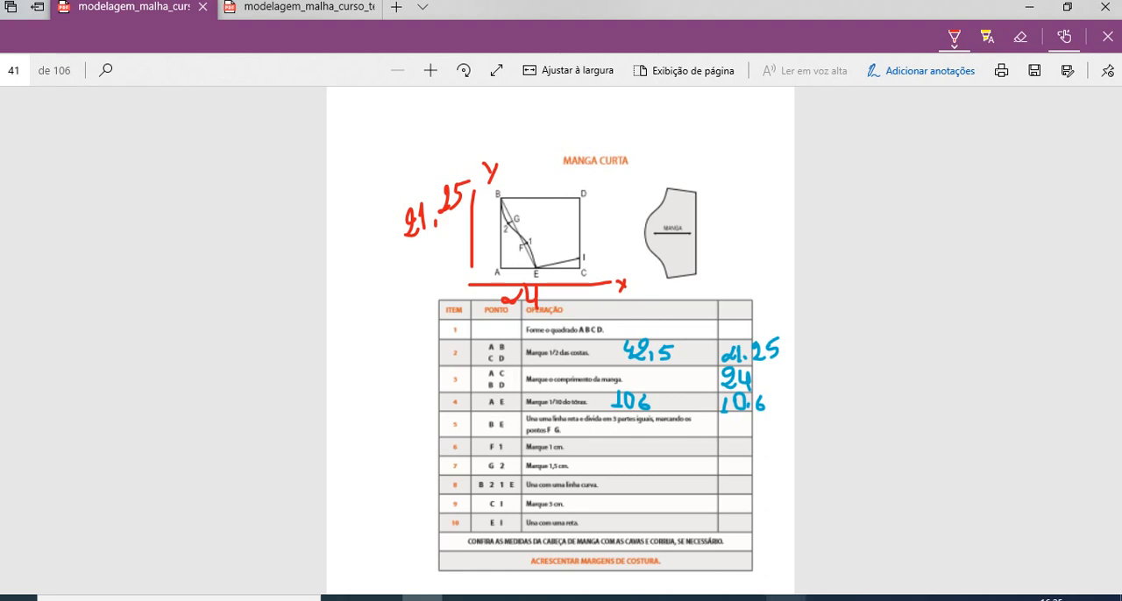
left_click(786, 598)
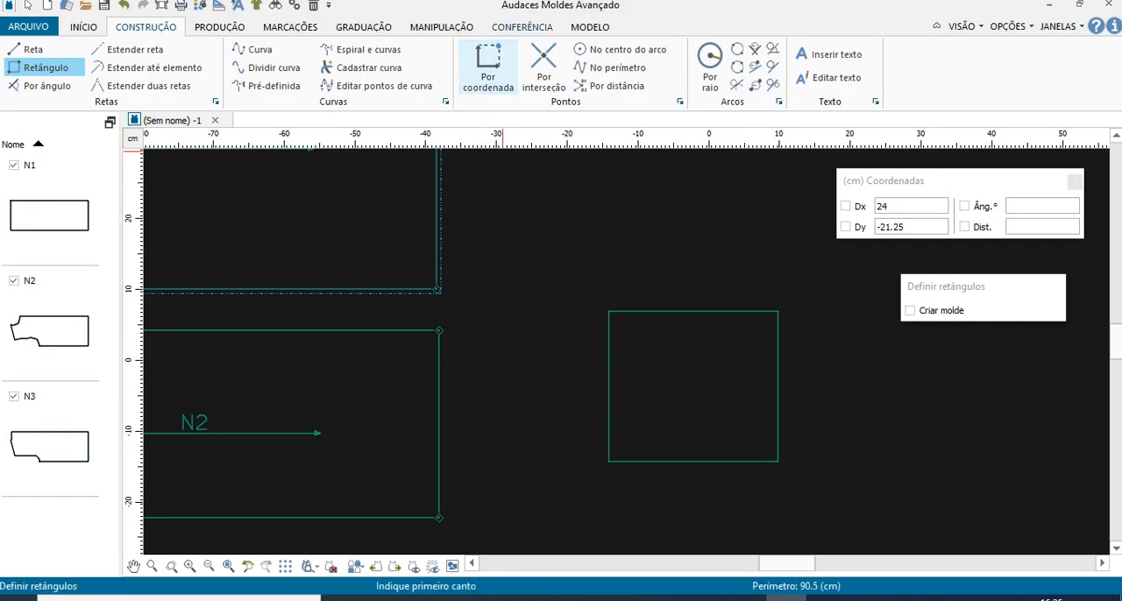
left_click(488, 65)
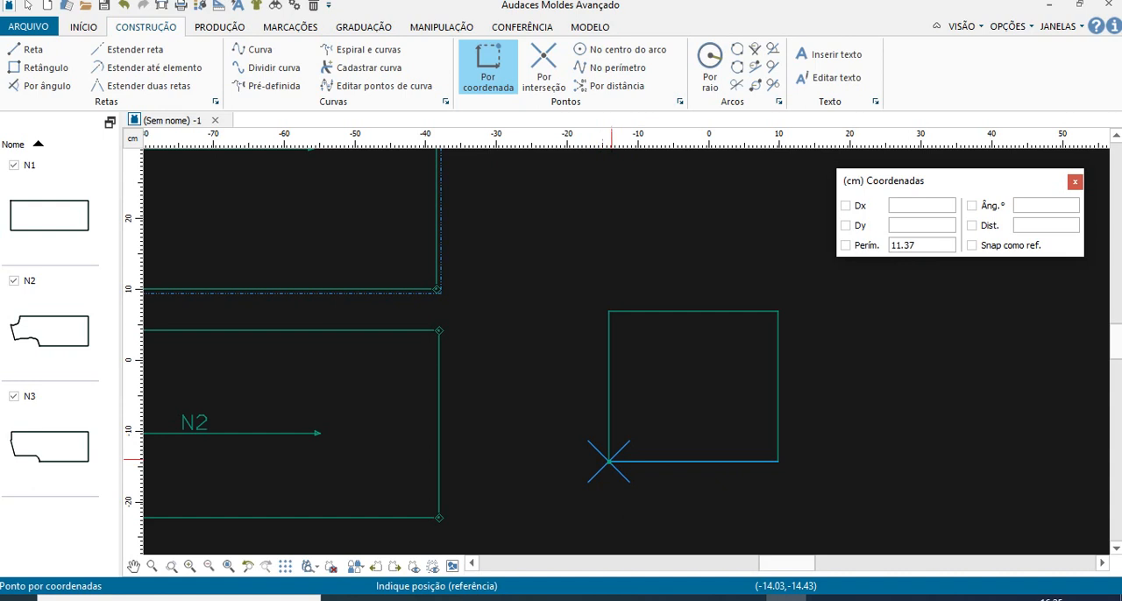
double_click(903, 246)
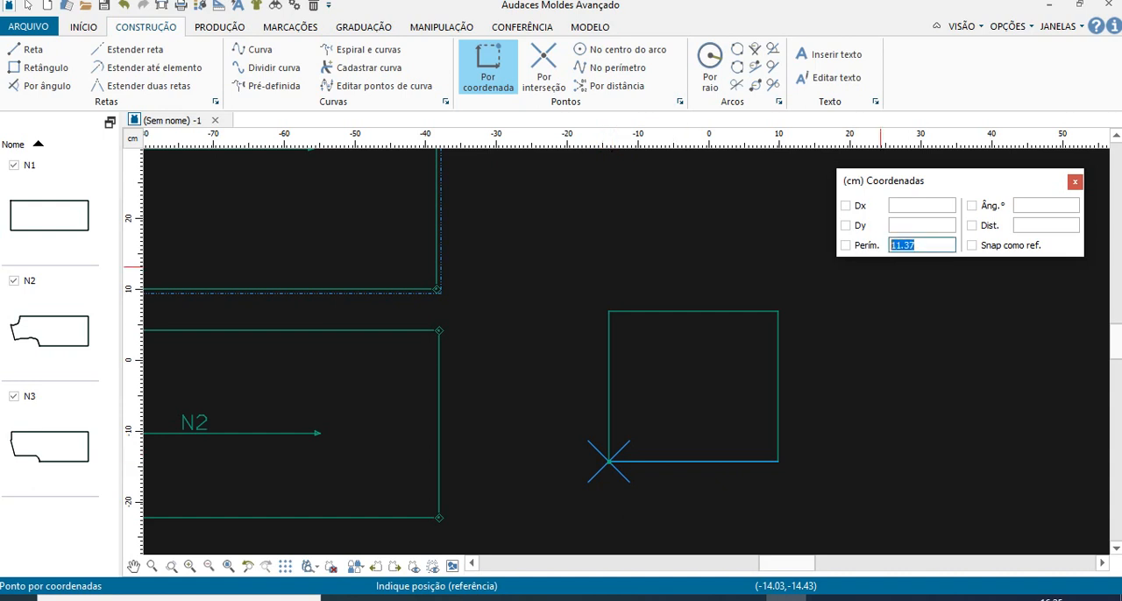
type("10.6")
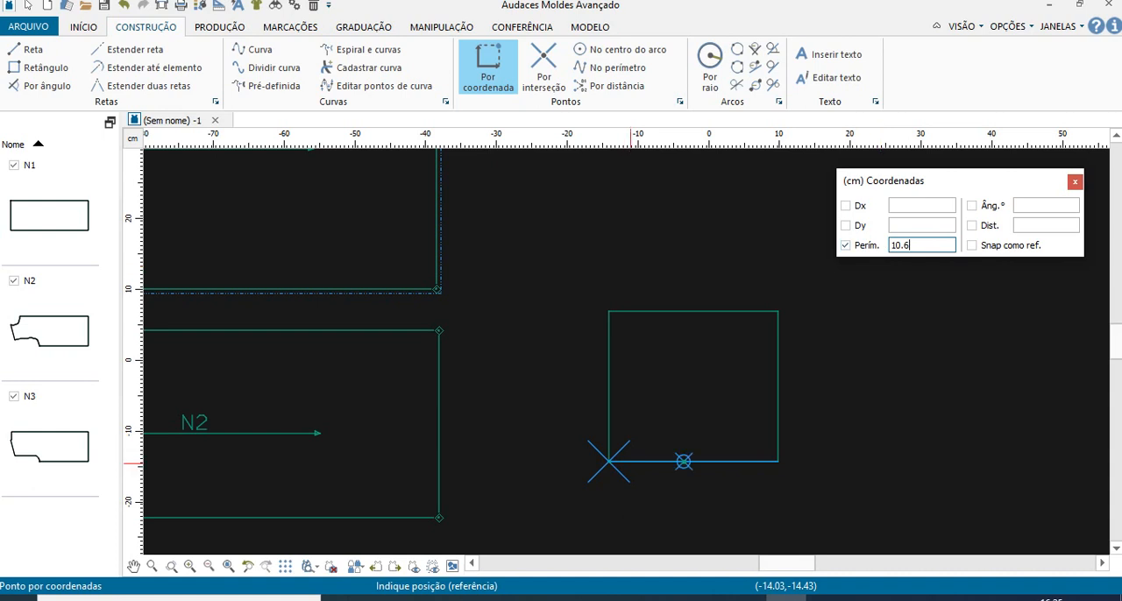
key("Return")
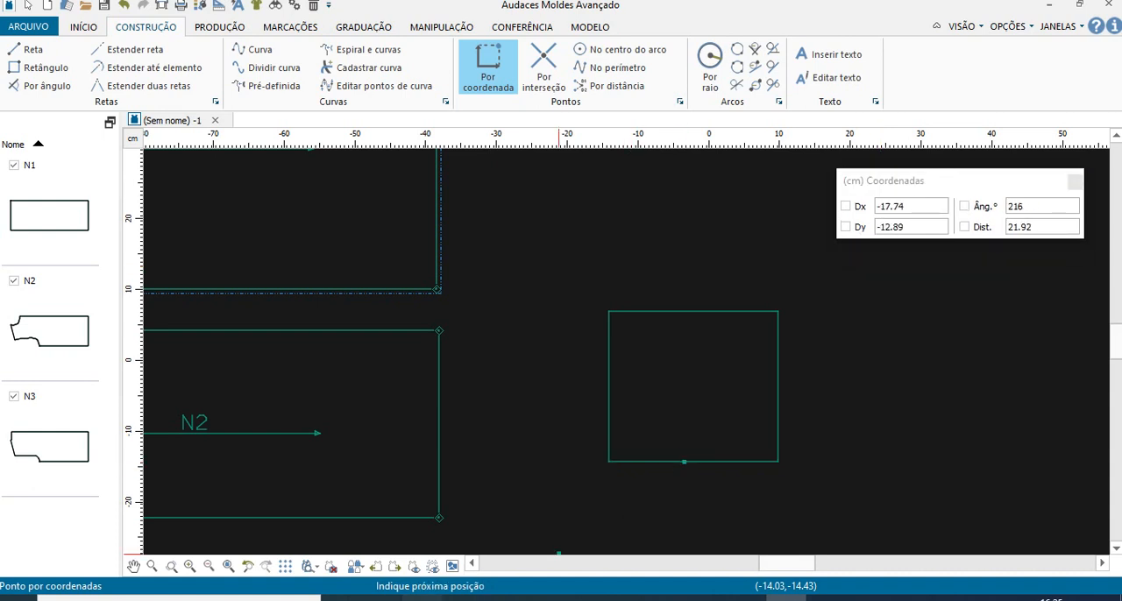
- Consult the PDF's next instruction and draw a straight line from the rectangle's upper-left corner B to point E
left_click(422, 598)
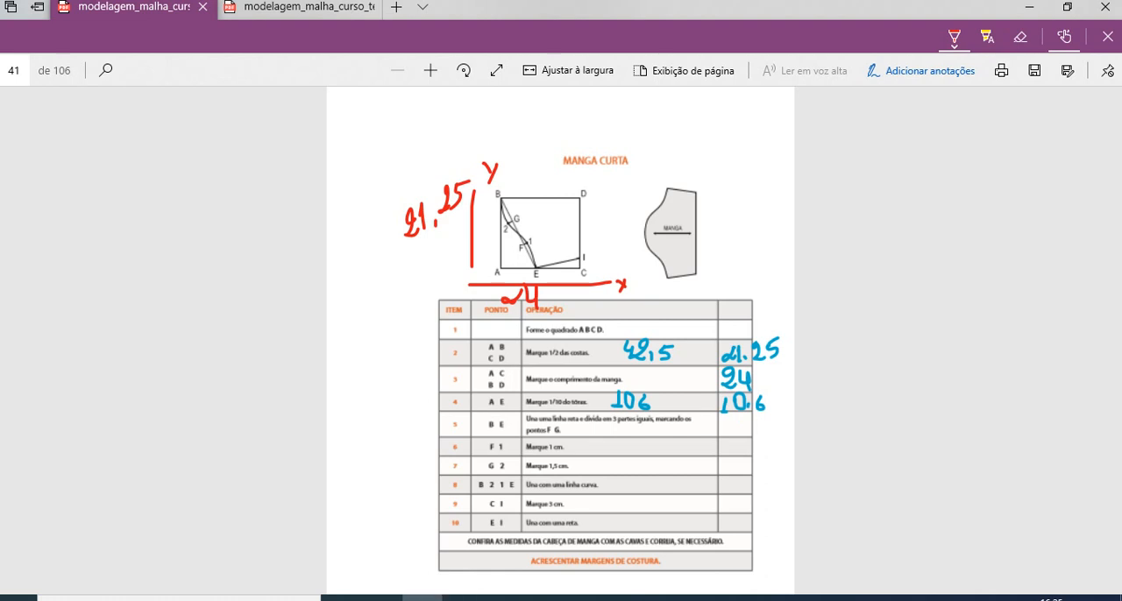
left_click(786, 598)
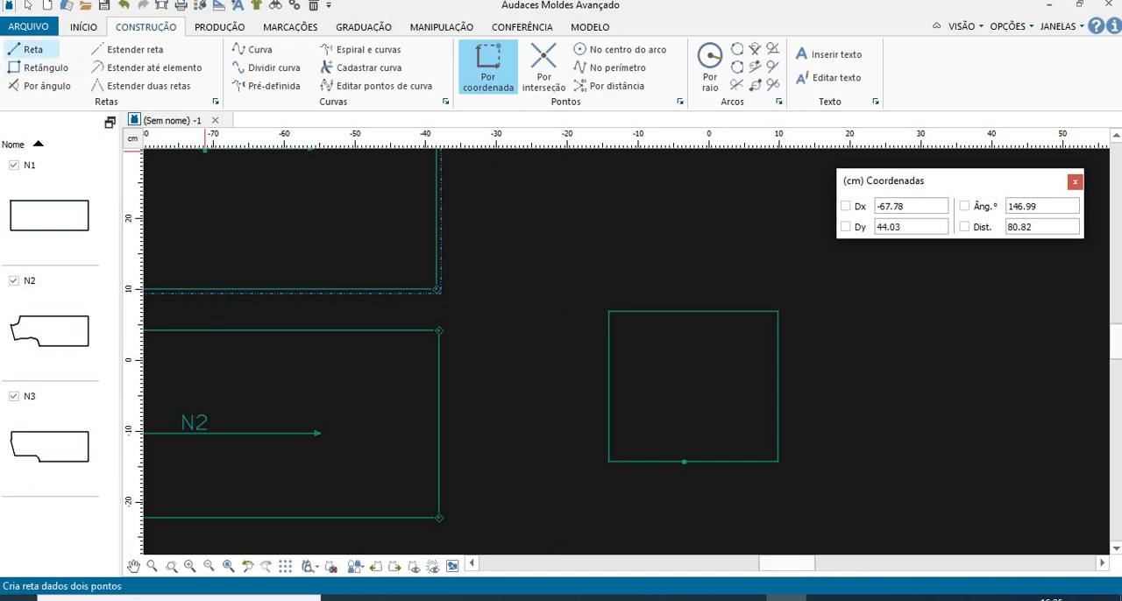
left_click(31, 50)
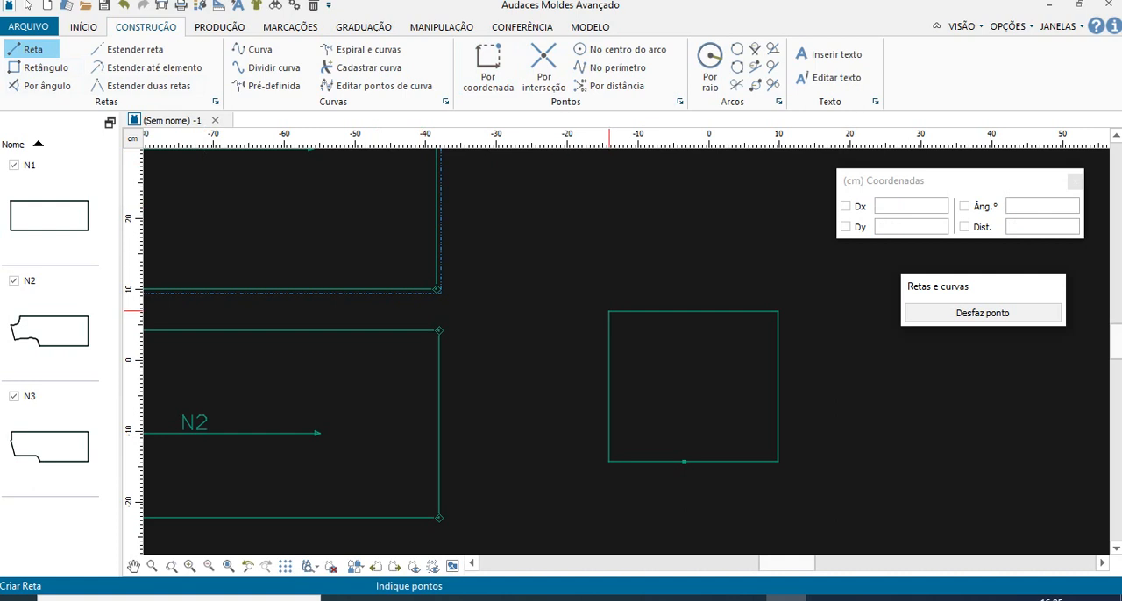
left_click(609, 311)
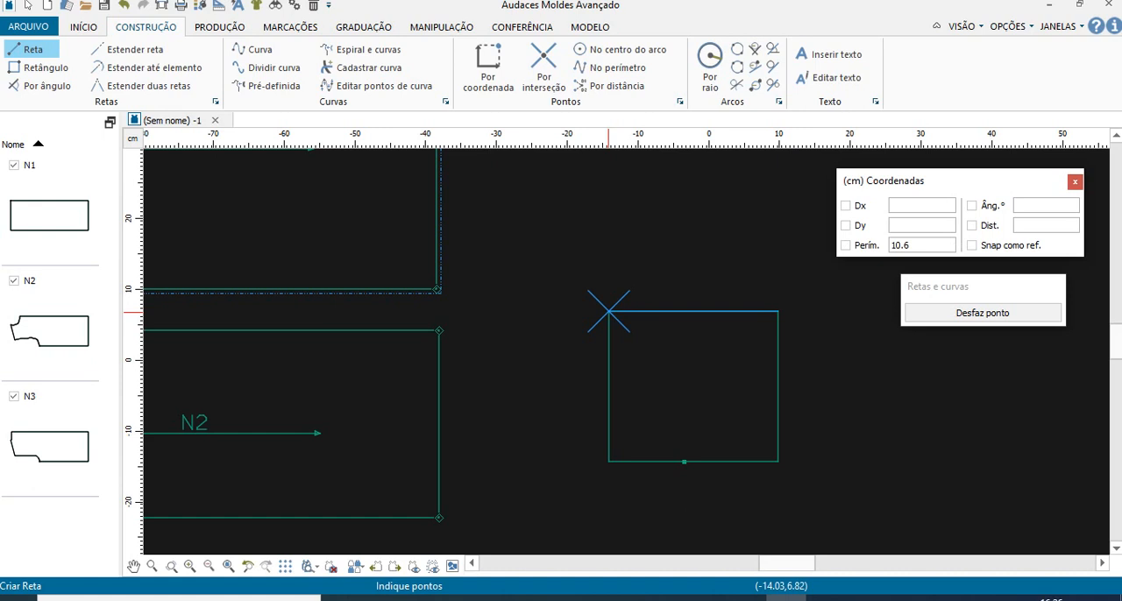
left_click(609, 311)
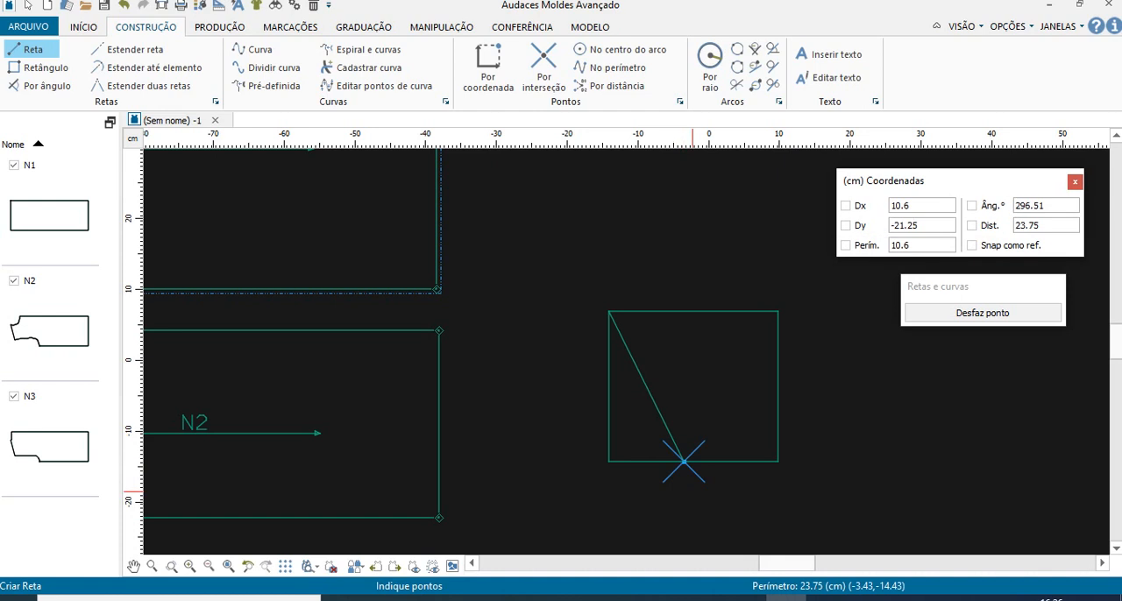
left_click(683, 460)
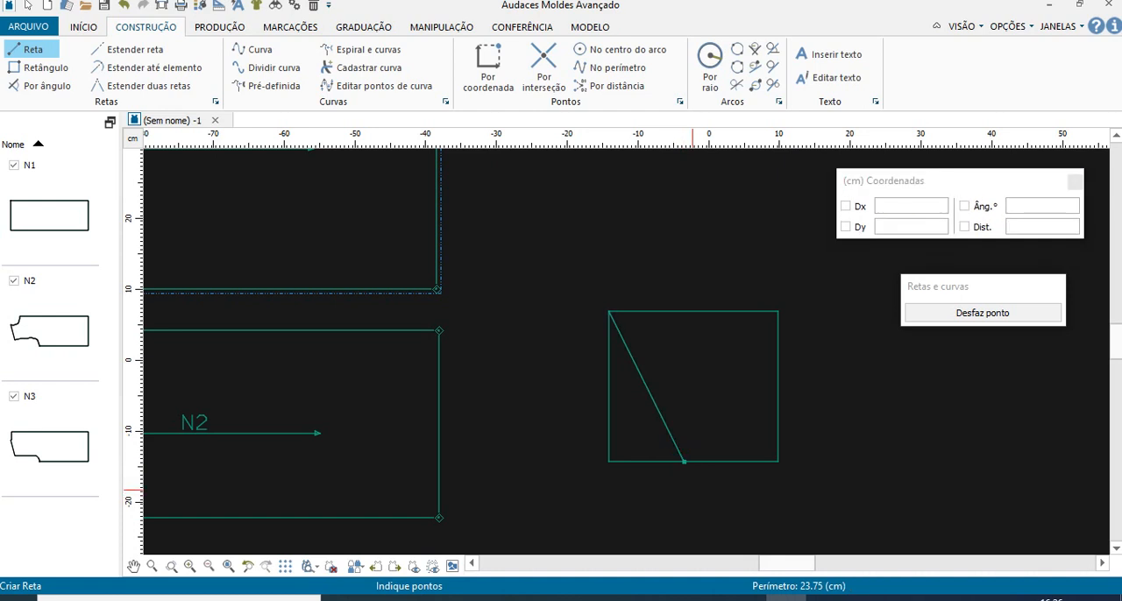
- Divide diagonal B–E into three equal parts by placing 4 points along it from E to B, checking the PDF for the division
scroll(622, 342, "up", 3)
scroll(617, 346, "down", 3)
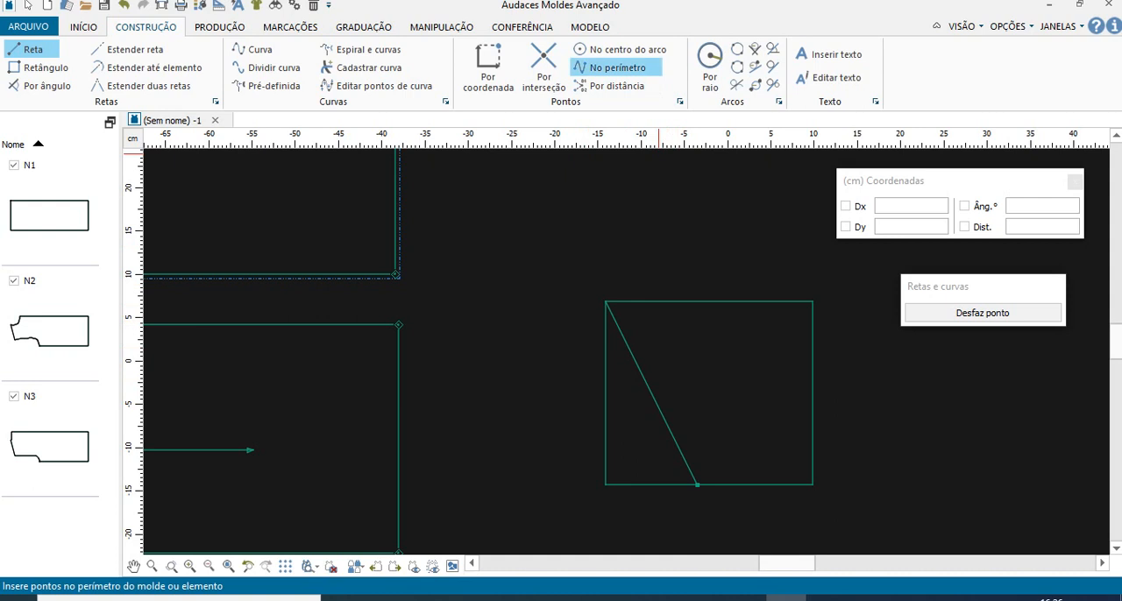
left_click(613, 67)
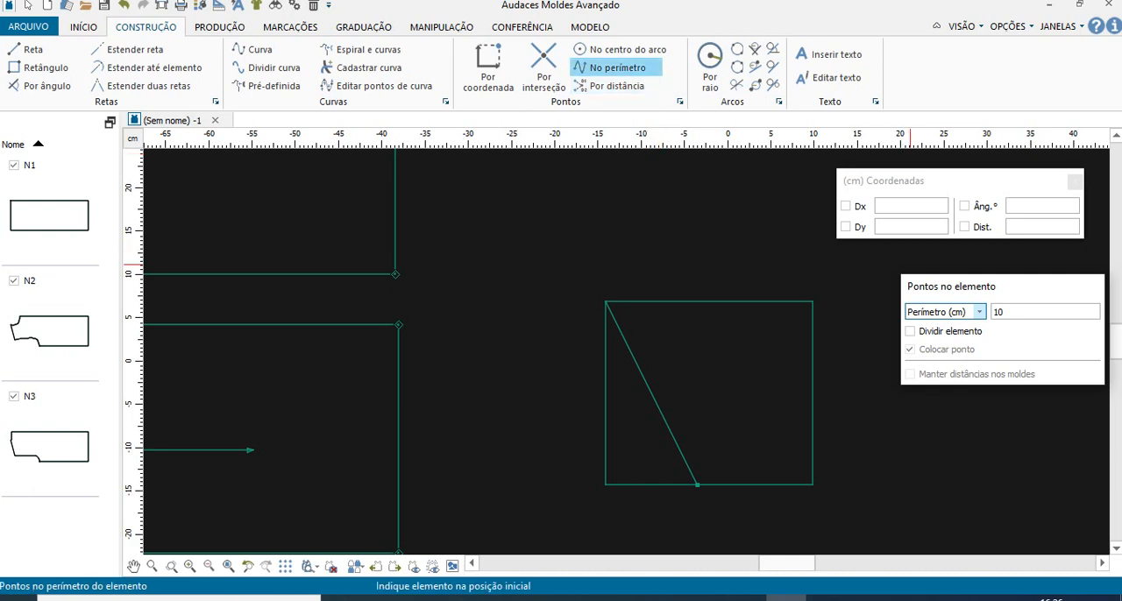
left_click(979, 312)
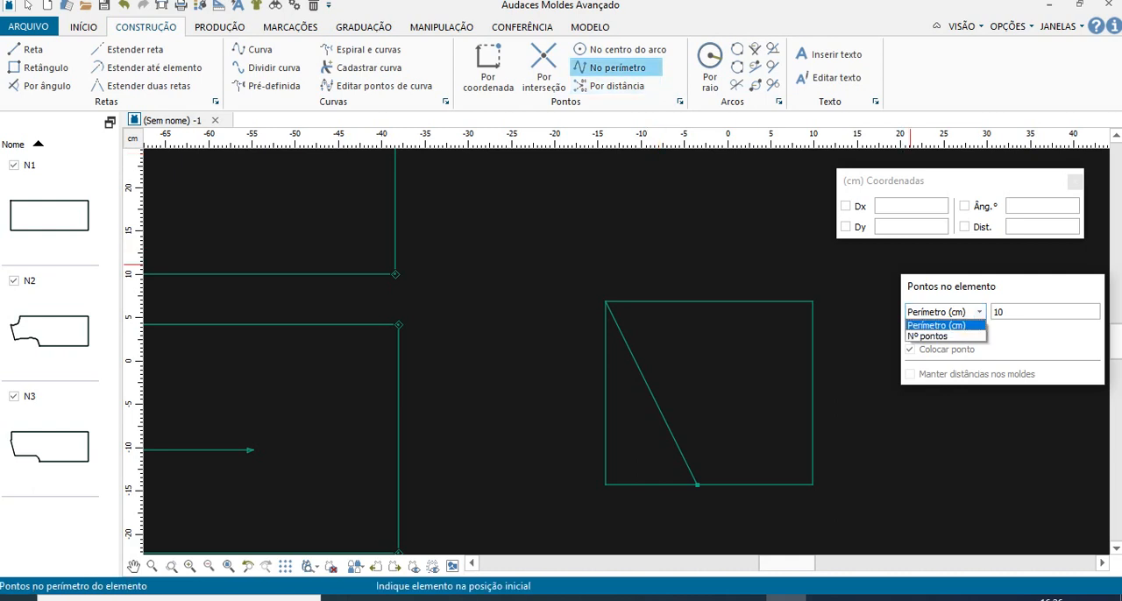
left_click(945, 336)
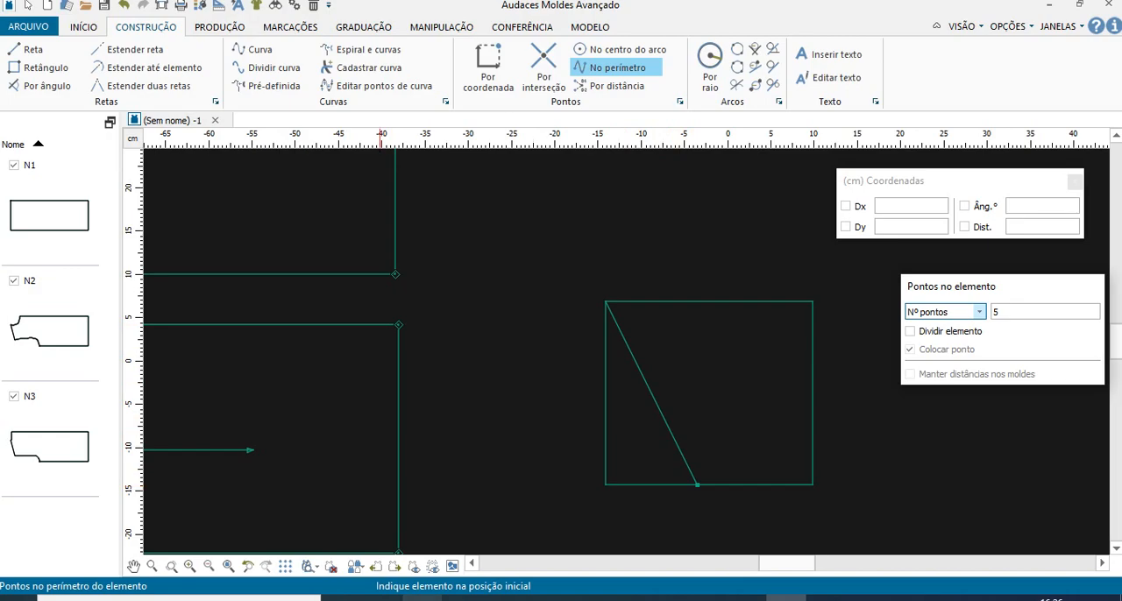
left_click(423, 597)
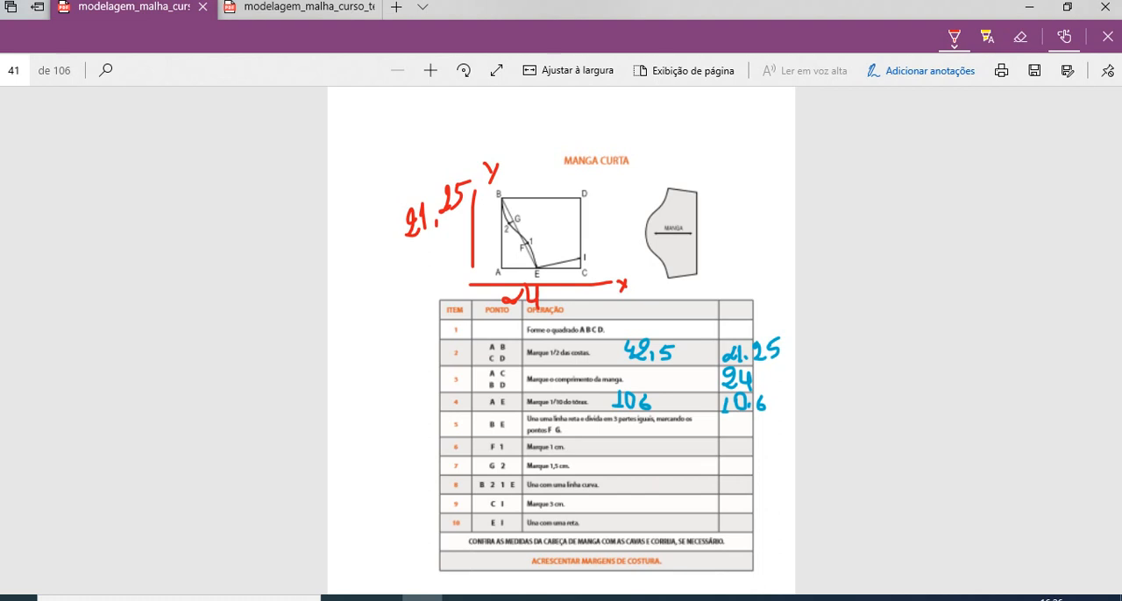
left_click(787, 598)
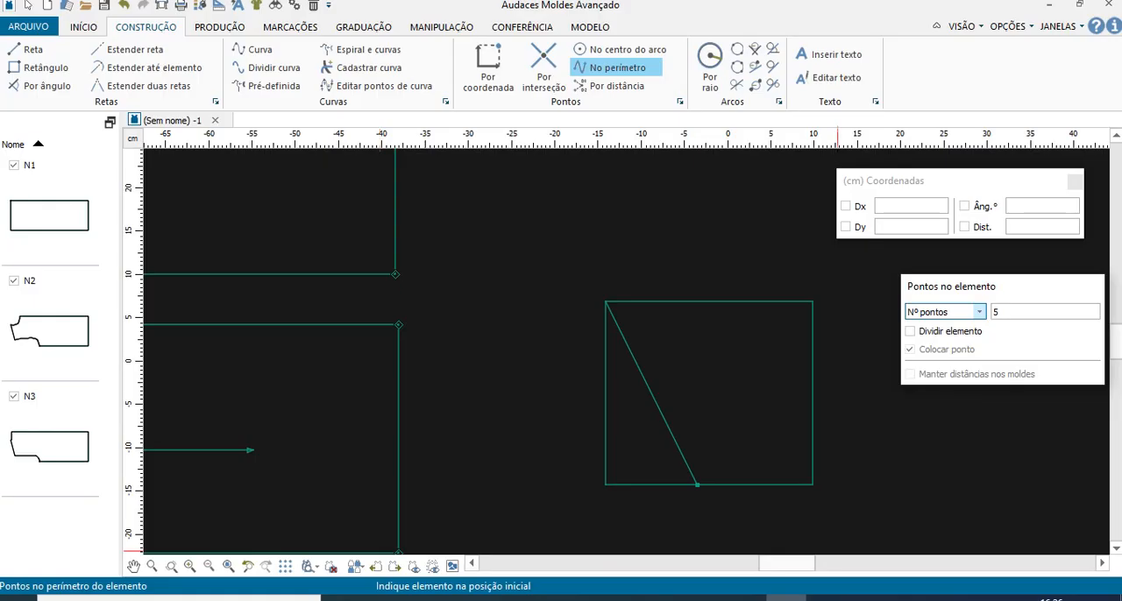
key("Tab")
type("4")
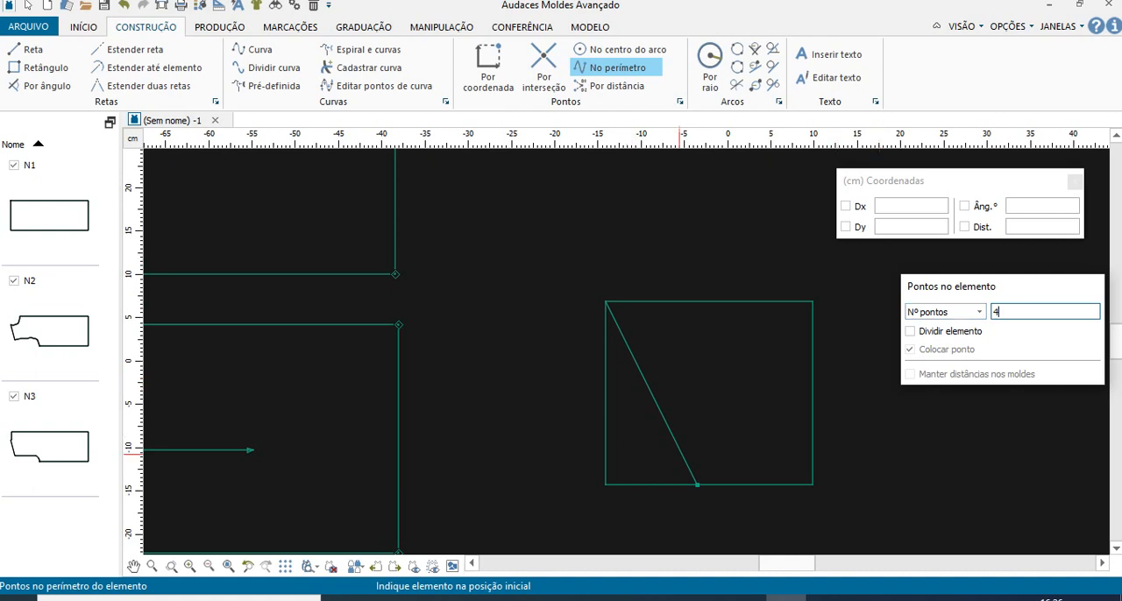
left_click(696, 484)
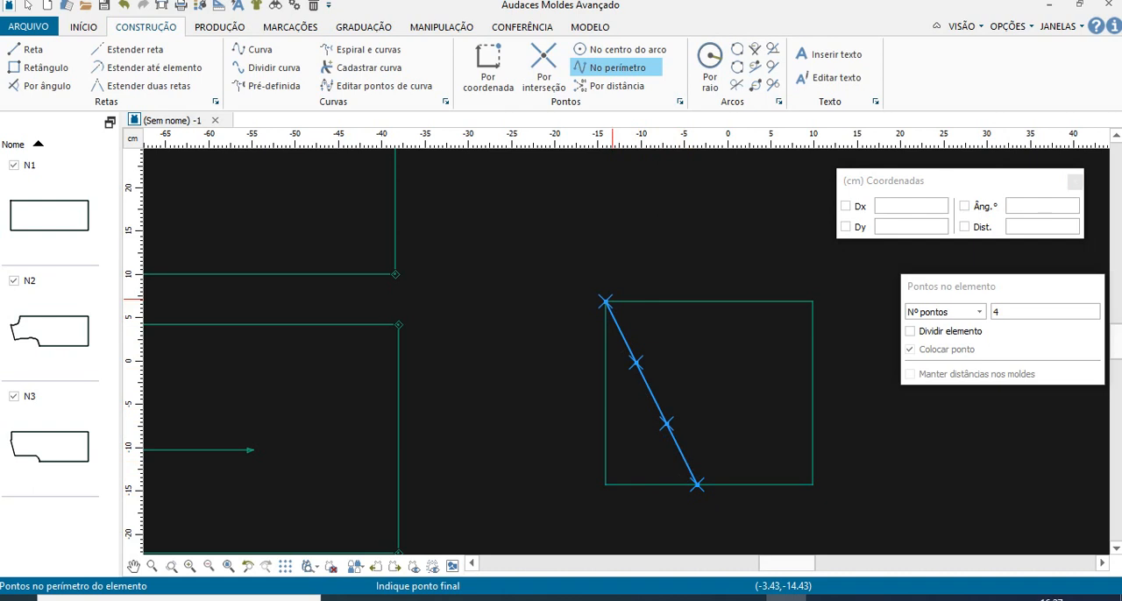
left_click(605, 301)
key("Escape")
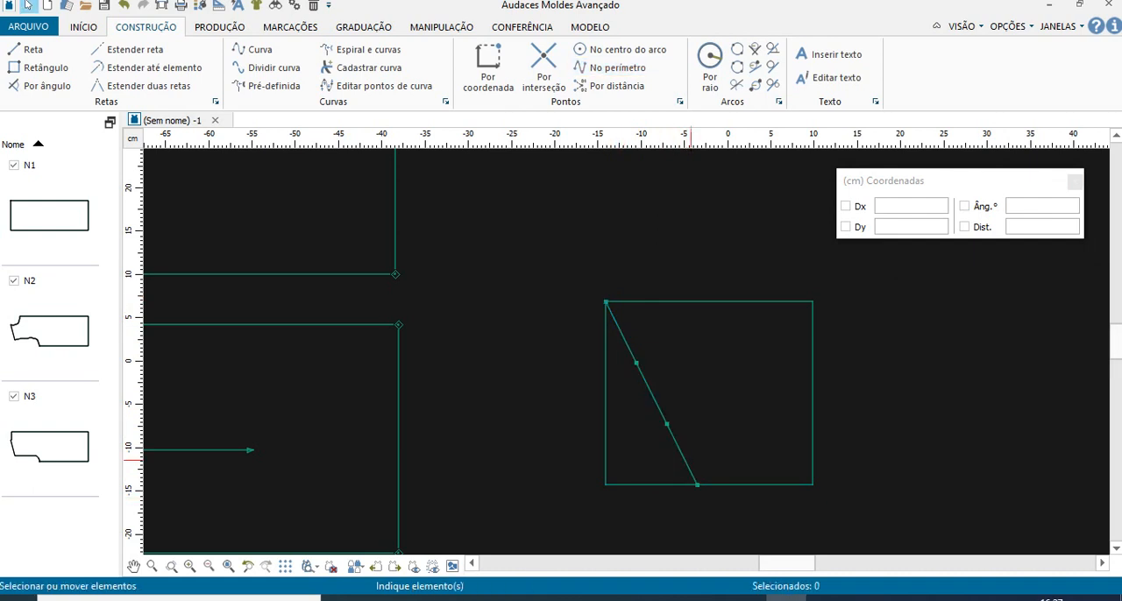
- Check the PDF's F and G offsets and place a point 1 cm from lower division point F, up and right of the diagonal
scroll(671, 409, "up", 3)
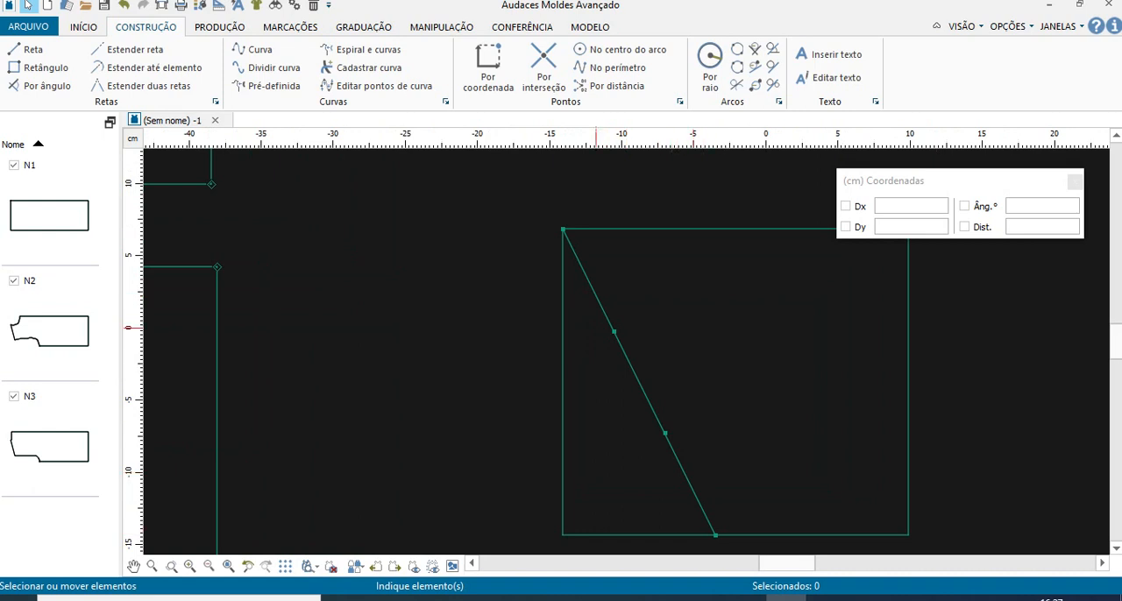
left_click(422, 599)
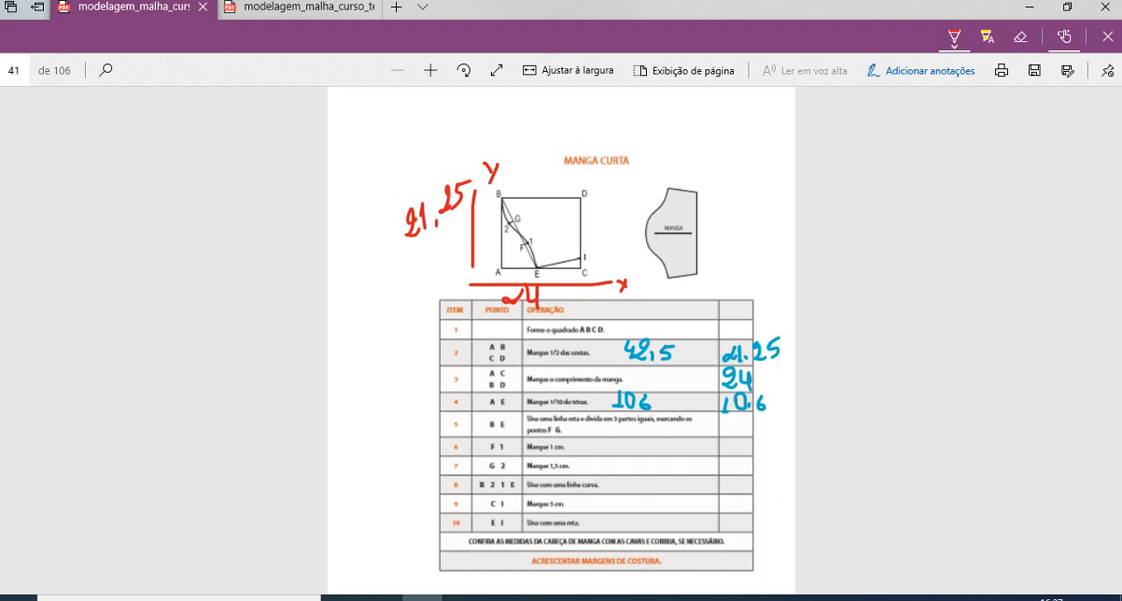
mouse_move(665, 598)
left_click(786, 597)
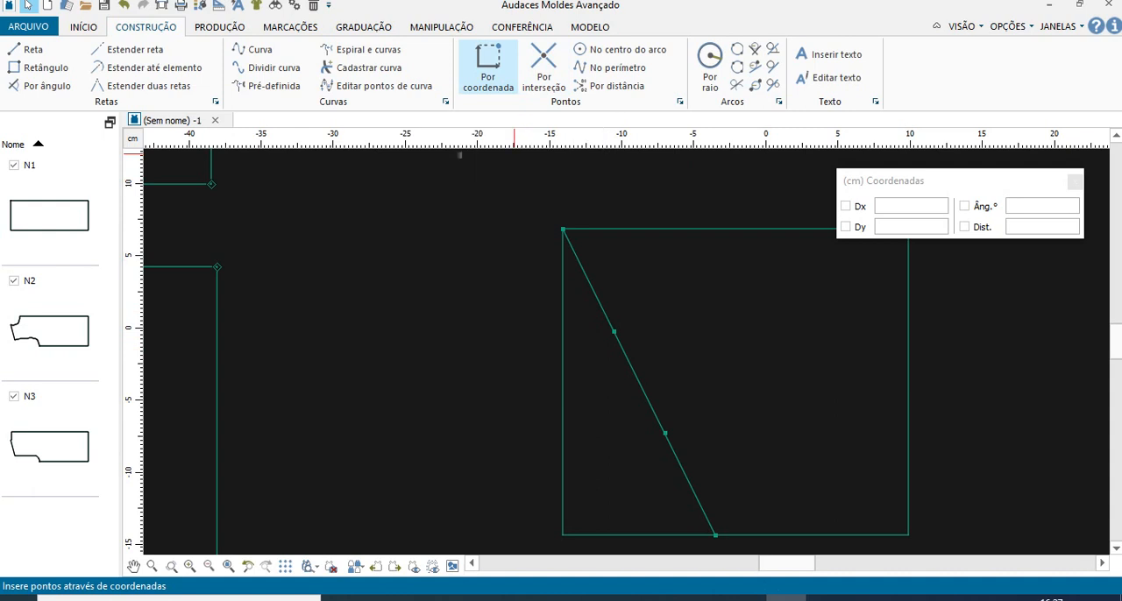
left_click(488, 66)
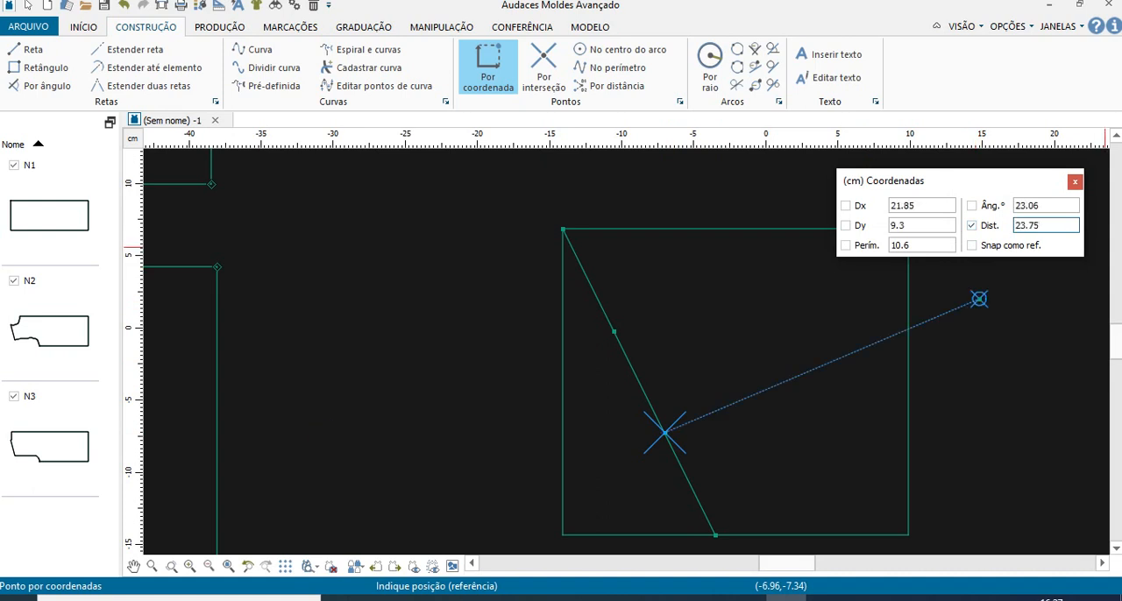
key("BackSpace")
key("BackSpace")
key("BackSpace")
key("BackSpace")
key("BackSpace")
key("BackSpace")
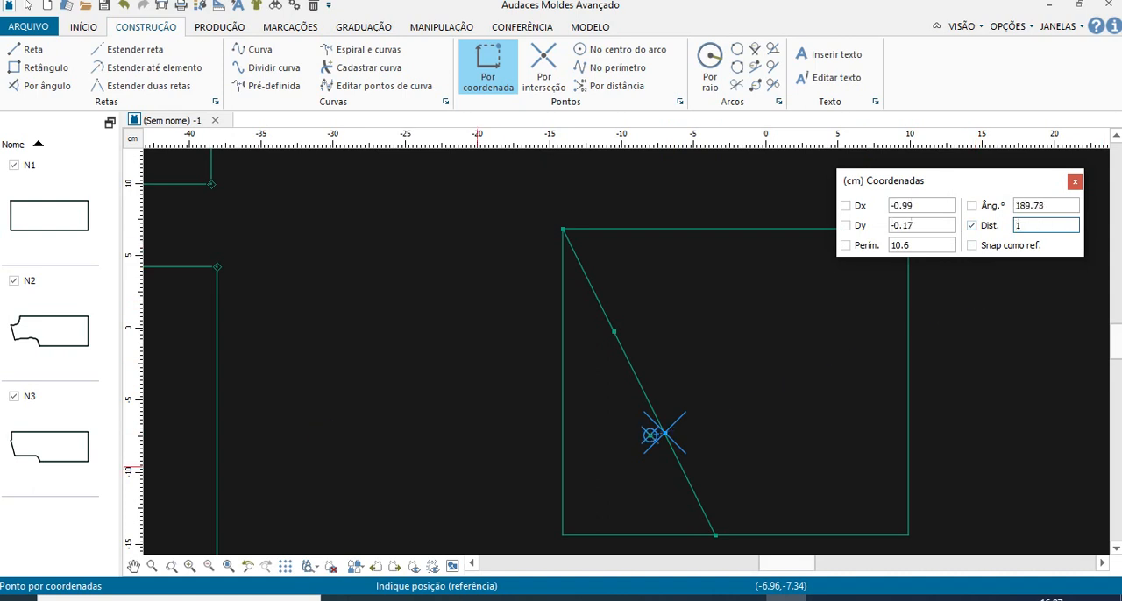
scroll(672, 421, "up", 3)
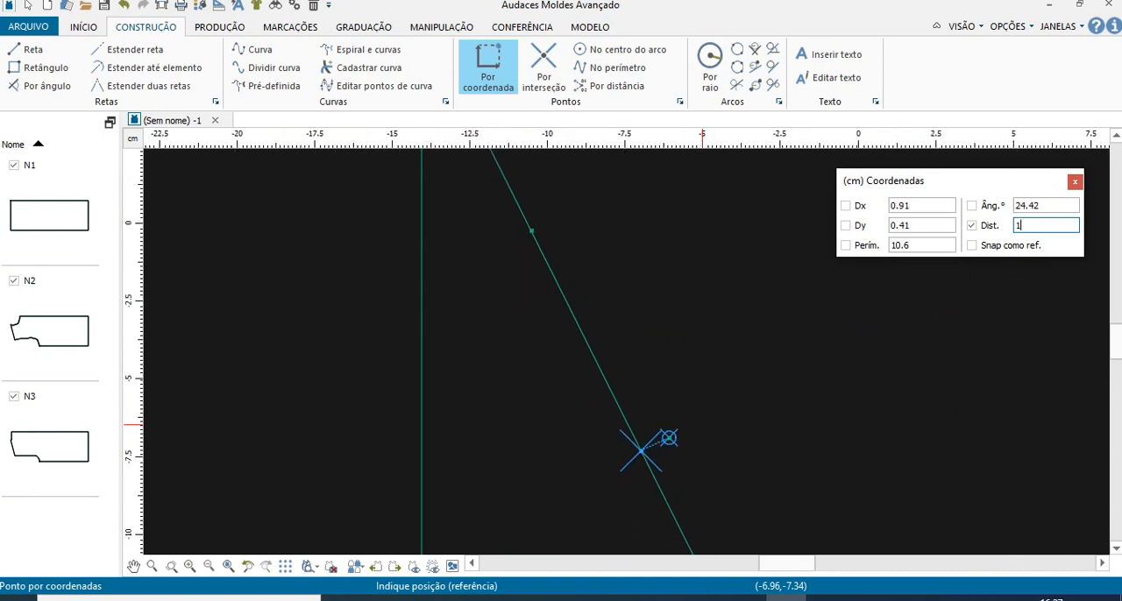
left_click(641, 450)
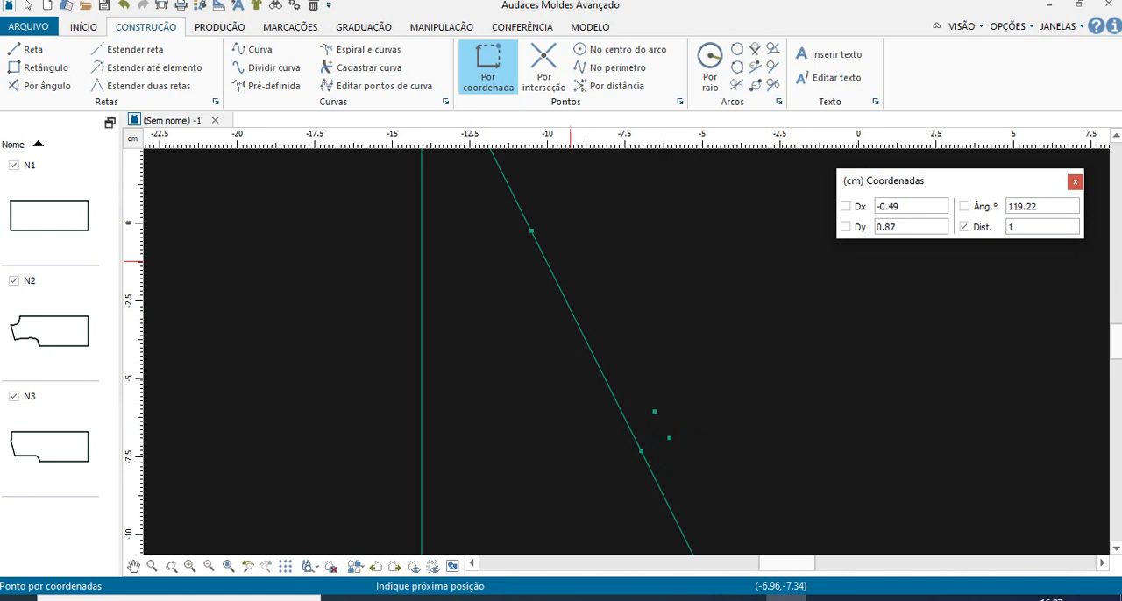
- Place a point 2 cm from upper division point G, below and left of the diagonal
left_click(532, 230)
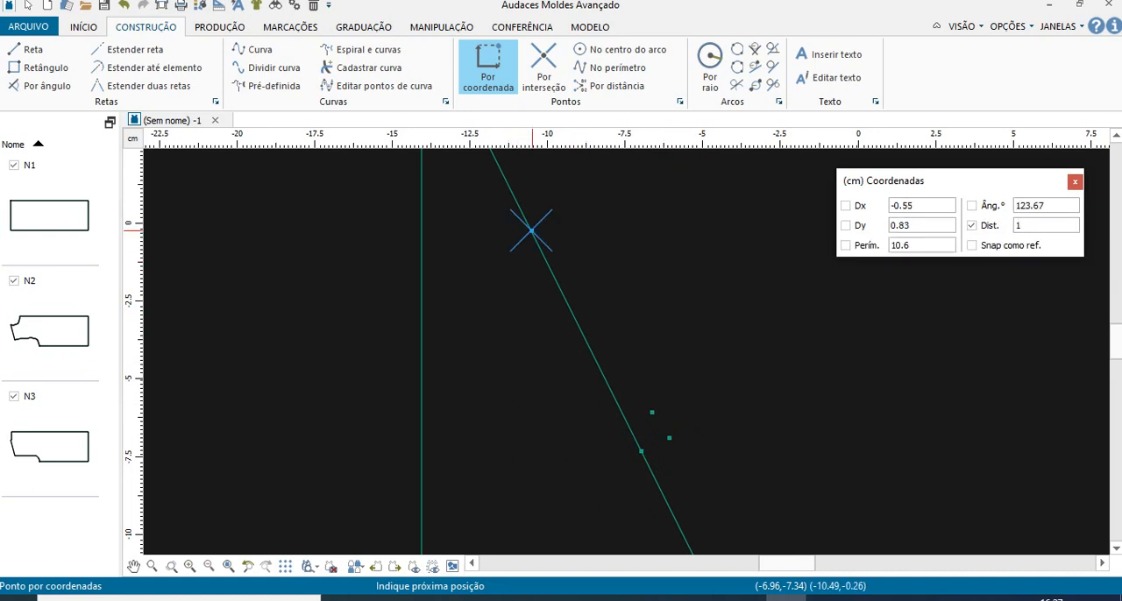
double_click(1019, 225)
type("2")
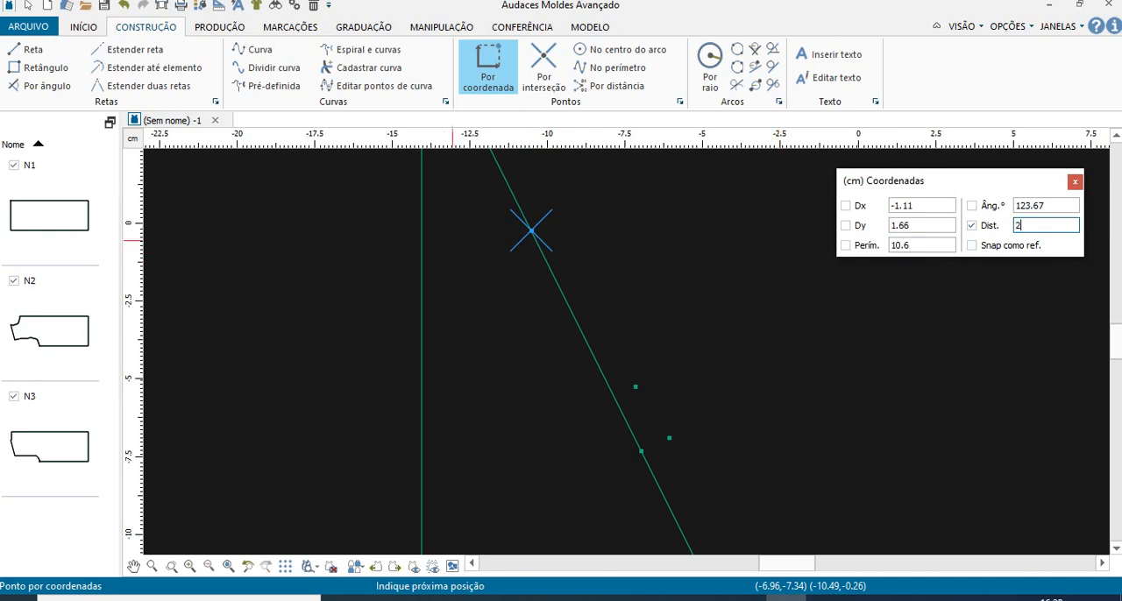
key("Return")
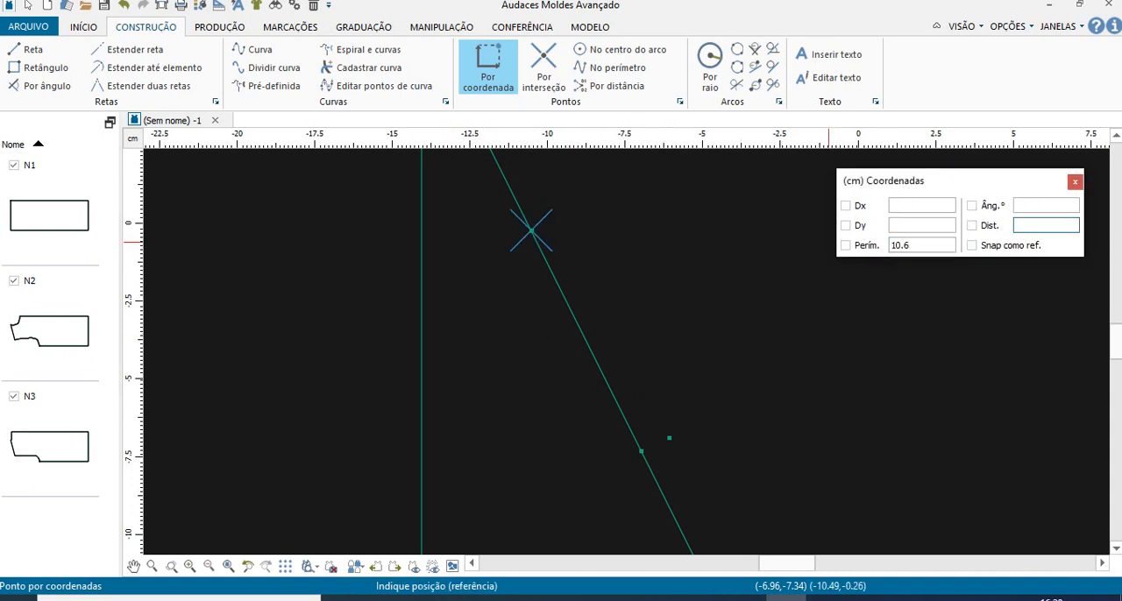
type("2")
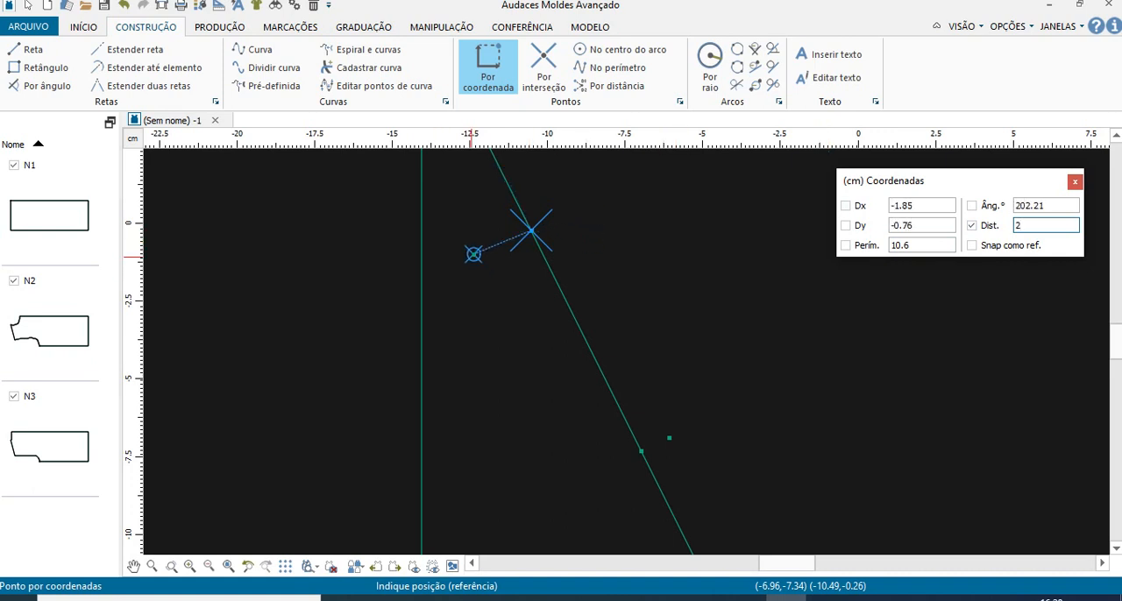
left_click(472, 255)
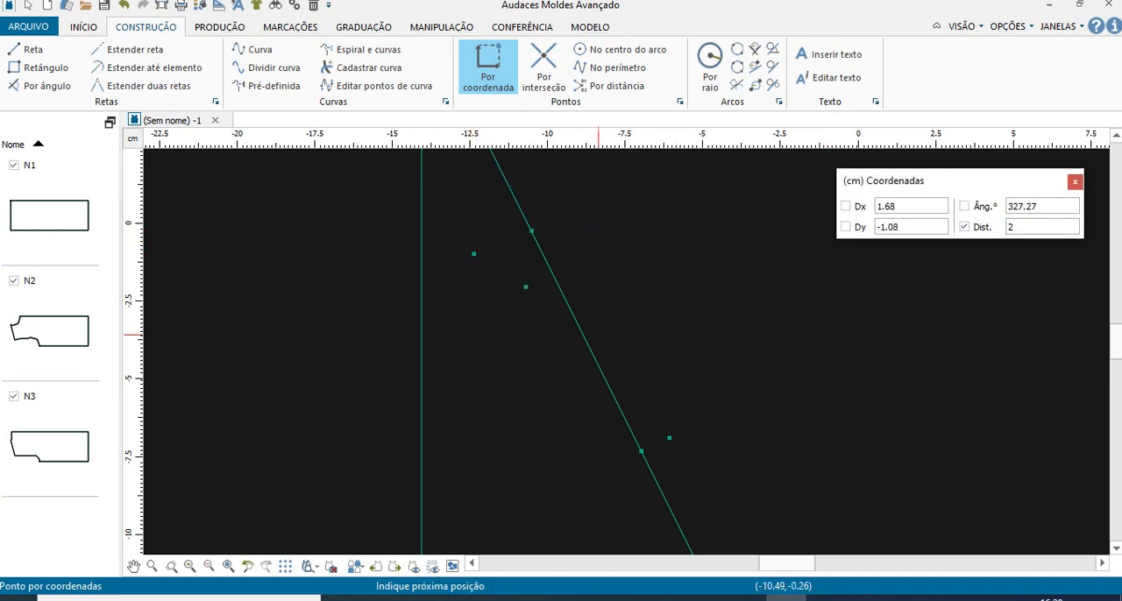
scroll(596, 328, "down", 1)
right_click(367, 388)
scroll(418, 375, "down", 2)
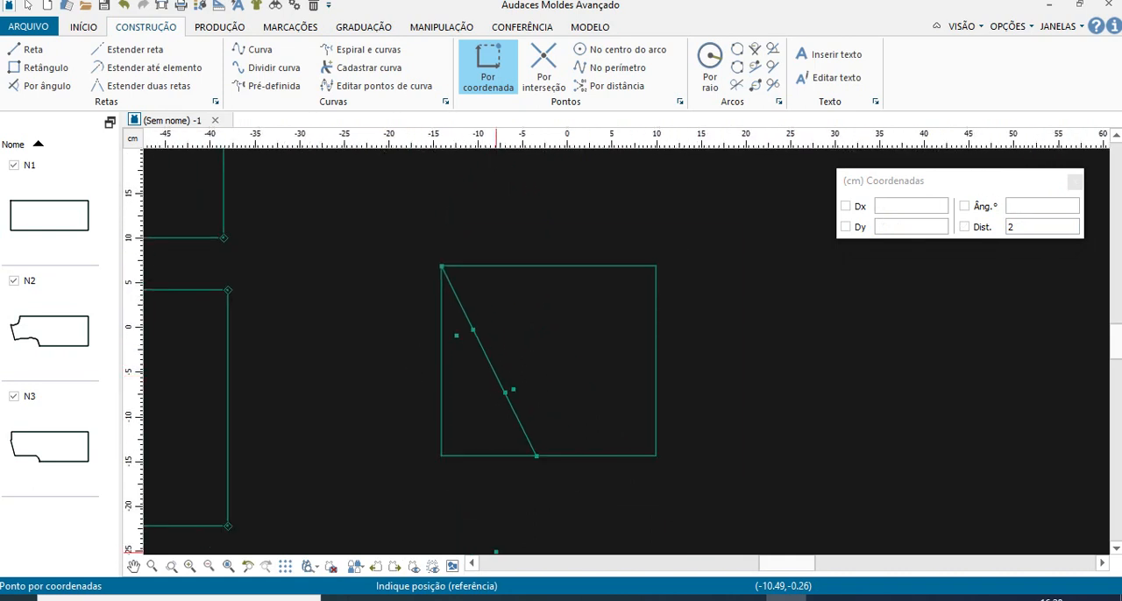
- Check the PDF's curve instruction and draw a curve from corner B through offset points 2 and 1 to point E
left_click(422, 599)
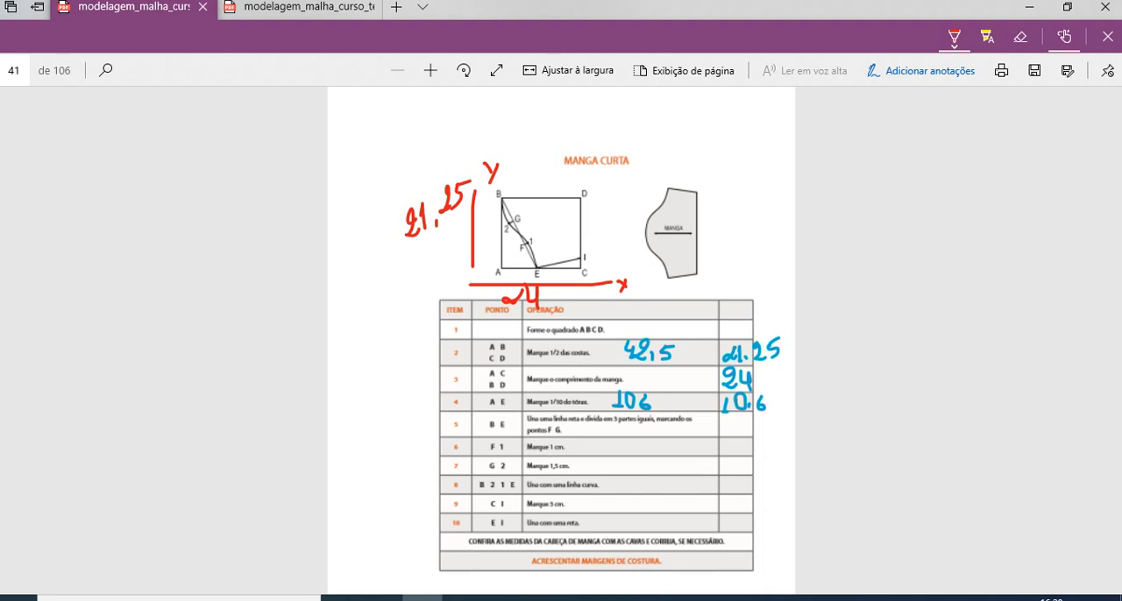
key("alt+Tab")
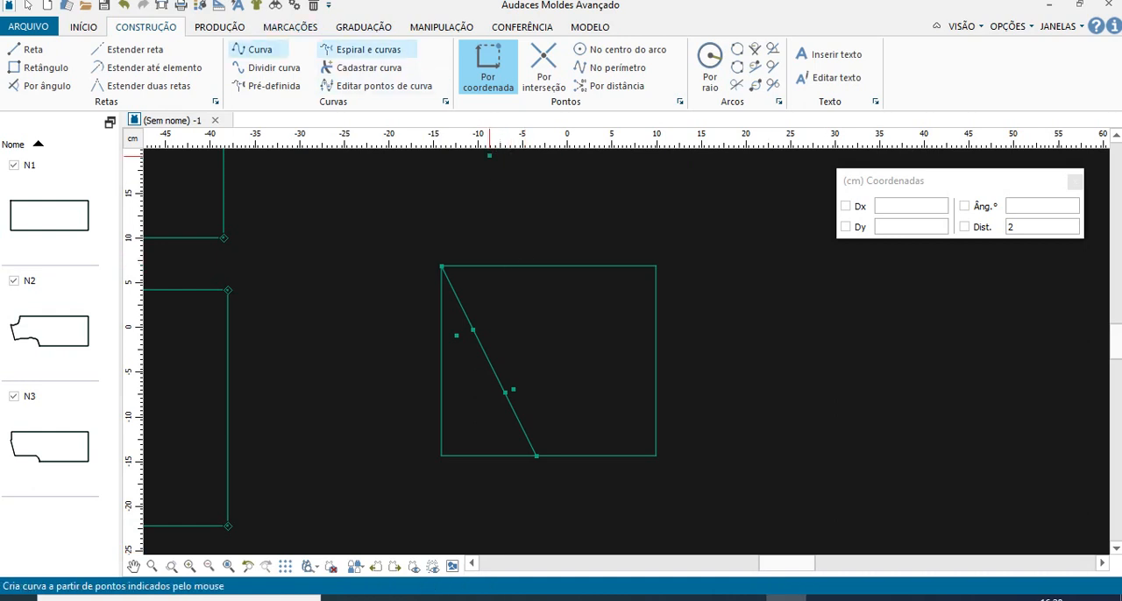
left_click(260, 49)
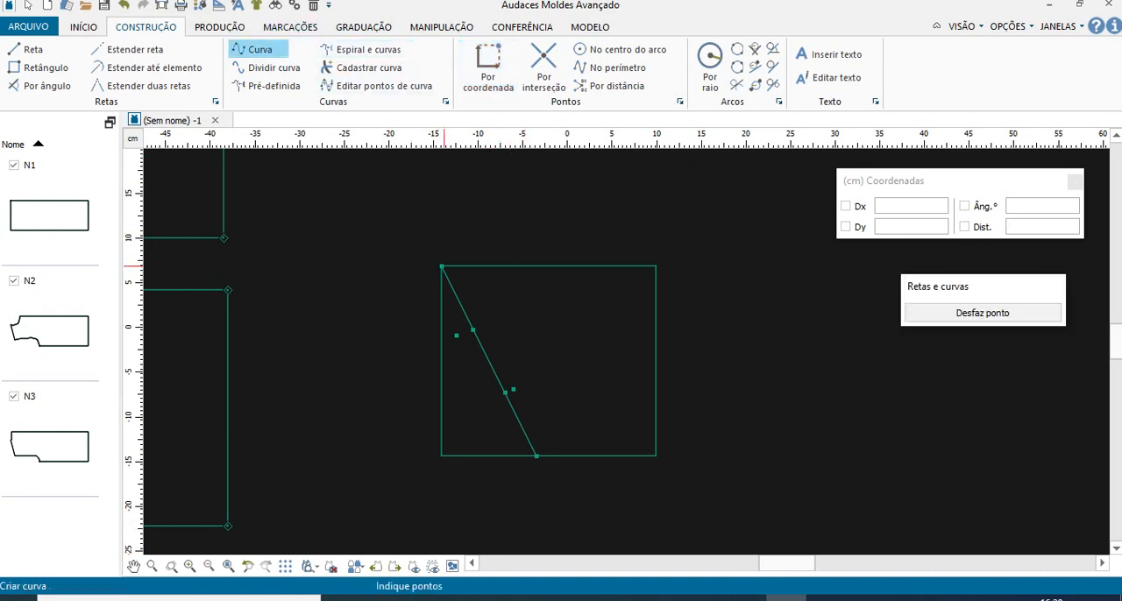
left_click(441, 265)
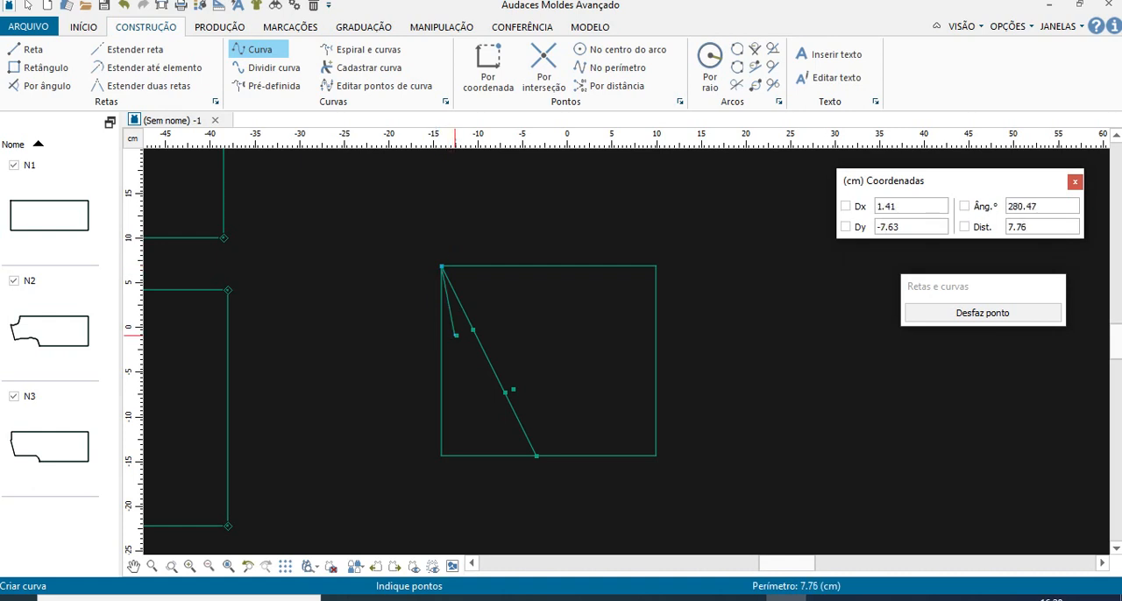
left_click(455, 336)
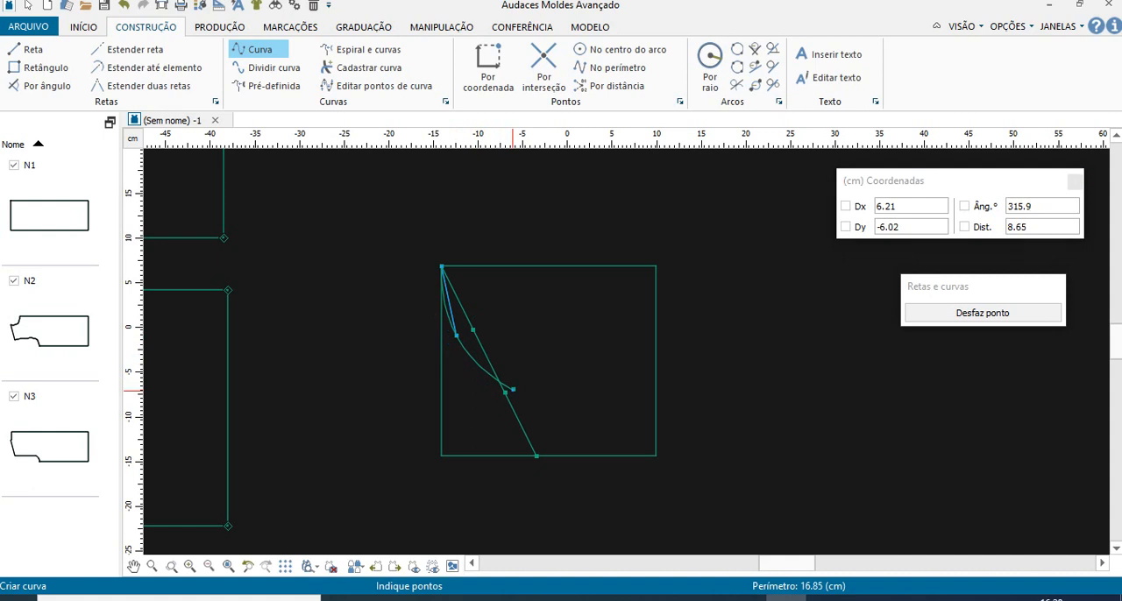
left_click(513, 389)
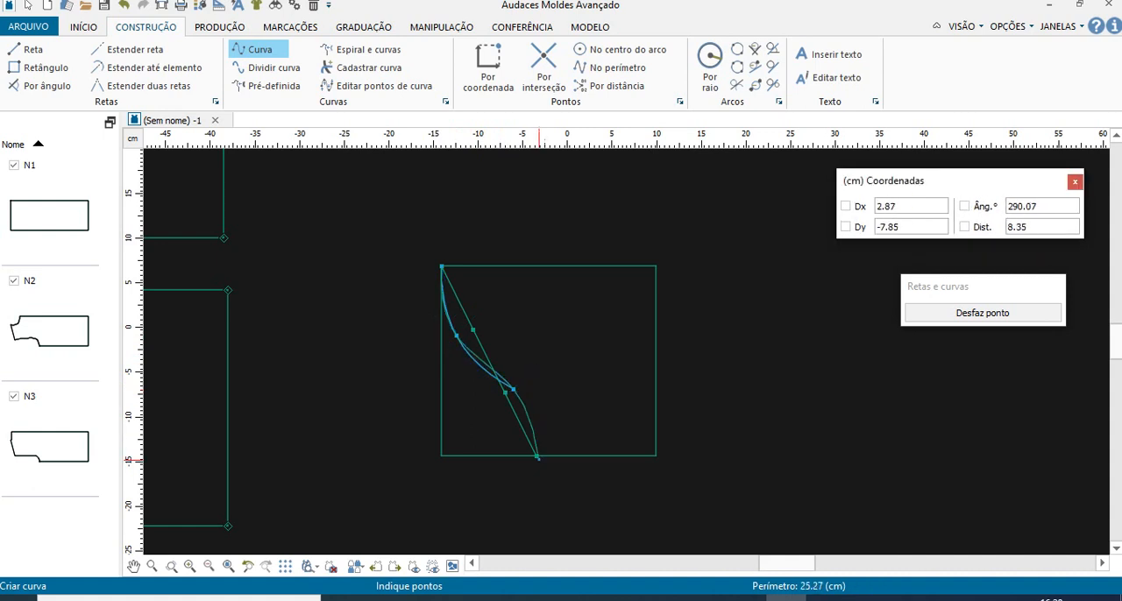
left_click(536, 455)
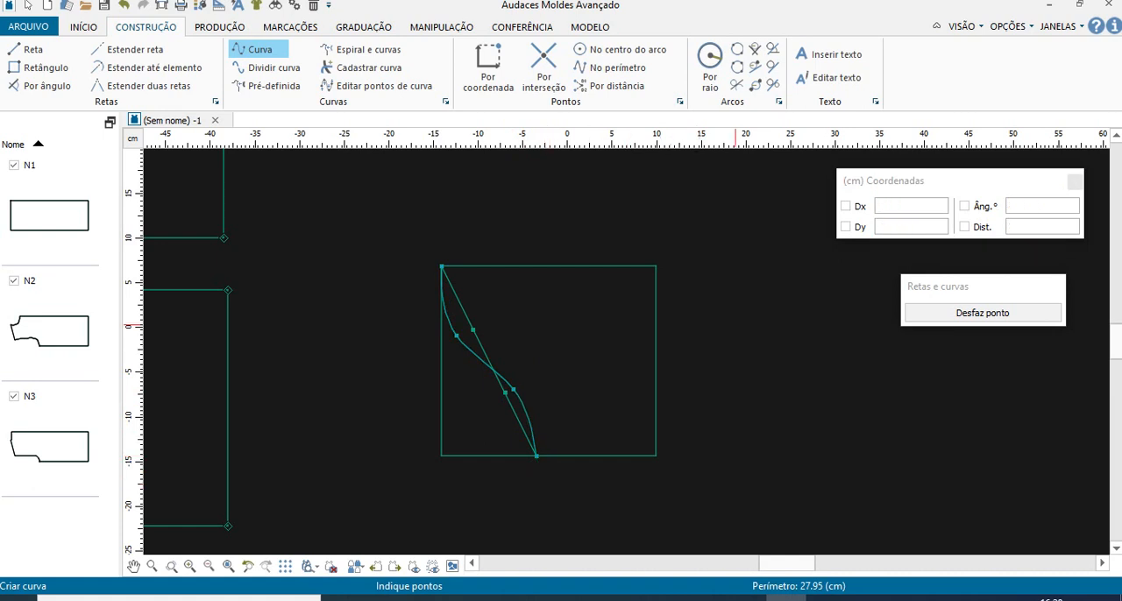
key("Escape")
scroll(486, 372, "up", 3)
scroll(495, 366, "down", 1)
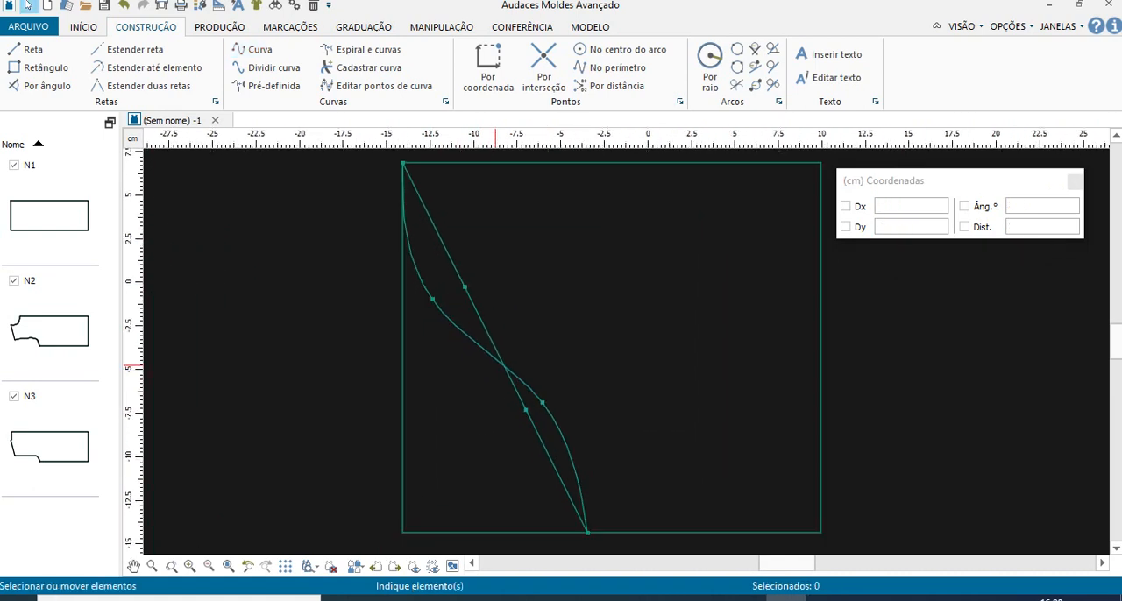
- Switch to the PDF and check the Manga Curta instruction that follows the B–2–1–E curve
scroll(495, 367, "down", 1)
scroll(495, 367, "down", 2)
left_click(422, 599)
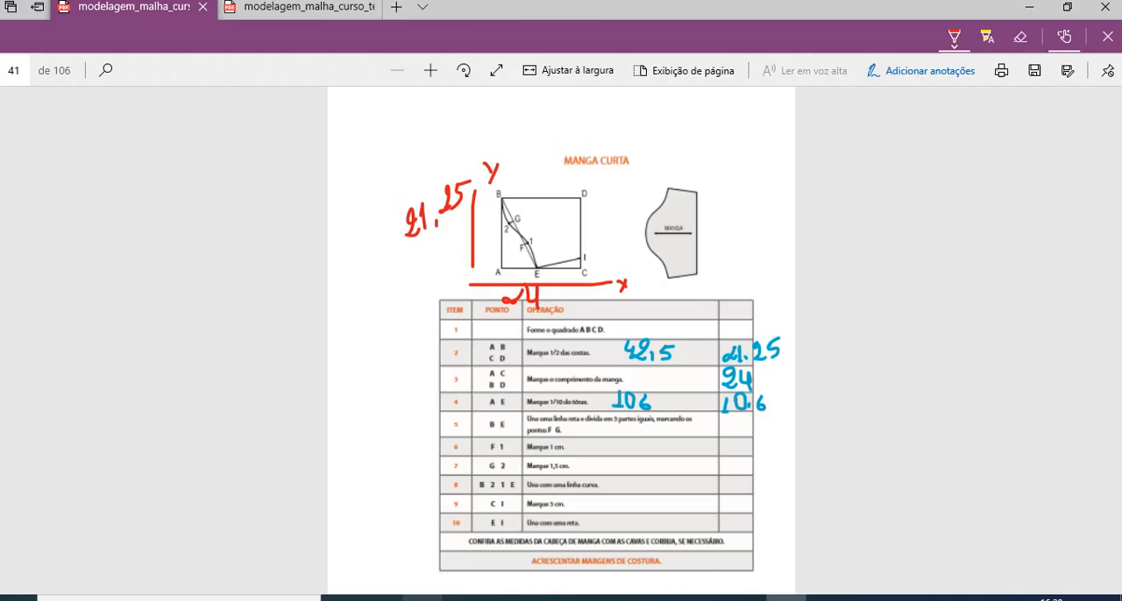
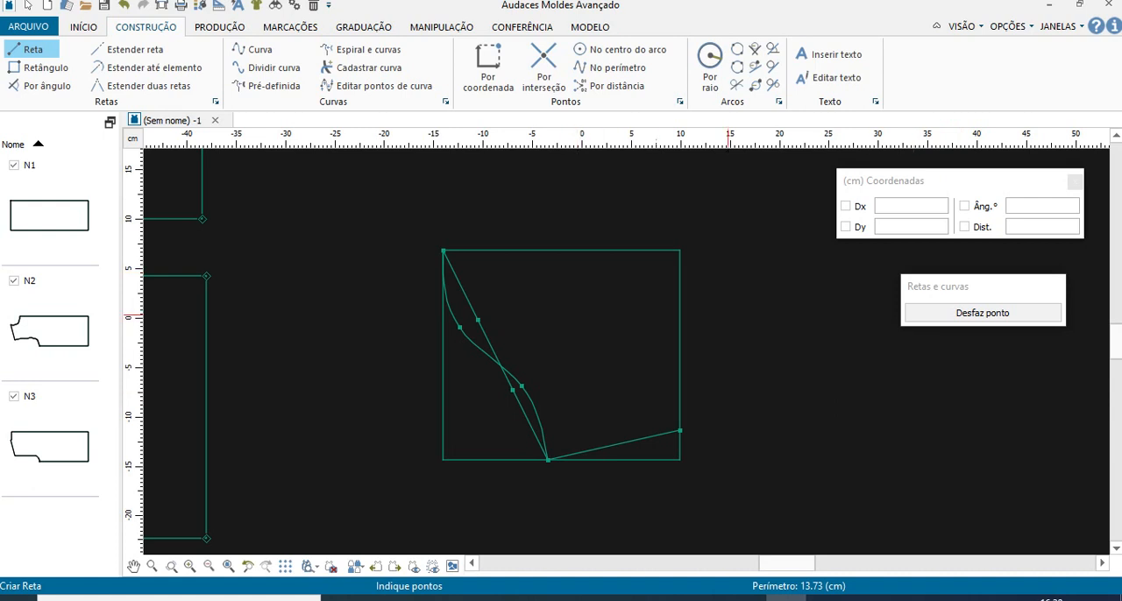
- Delete the straight diagonal between corner B and point E, leaving the line tool first
key("Escape")
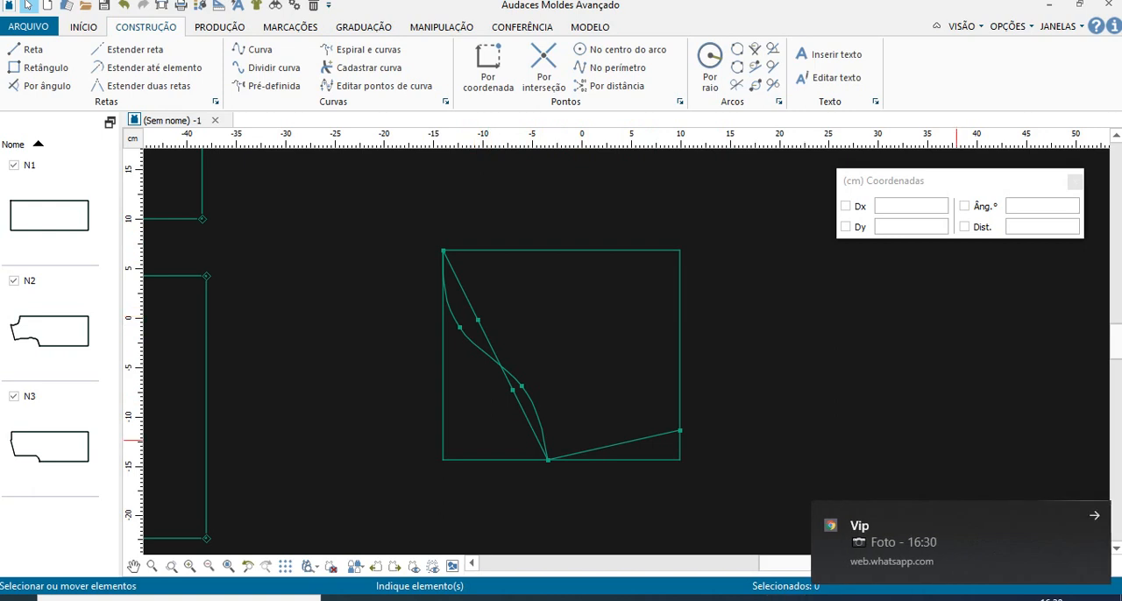
left_click(1095, 514)
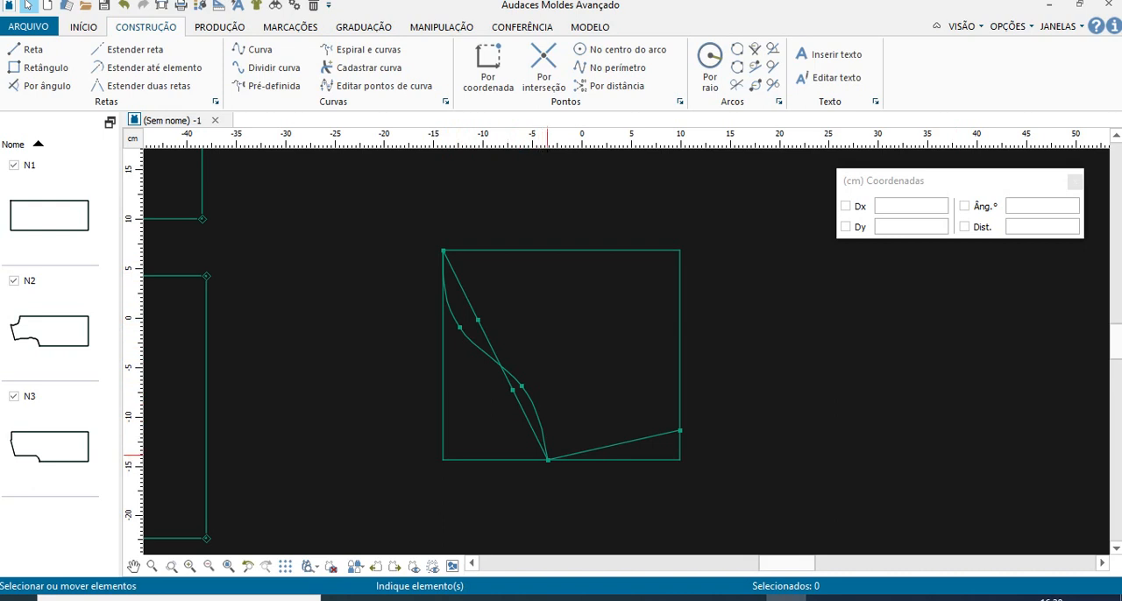
left_click(471, 306)
key("Delete")
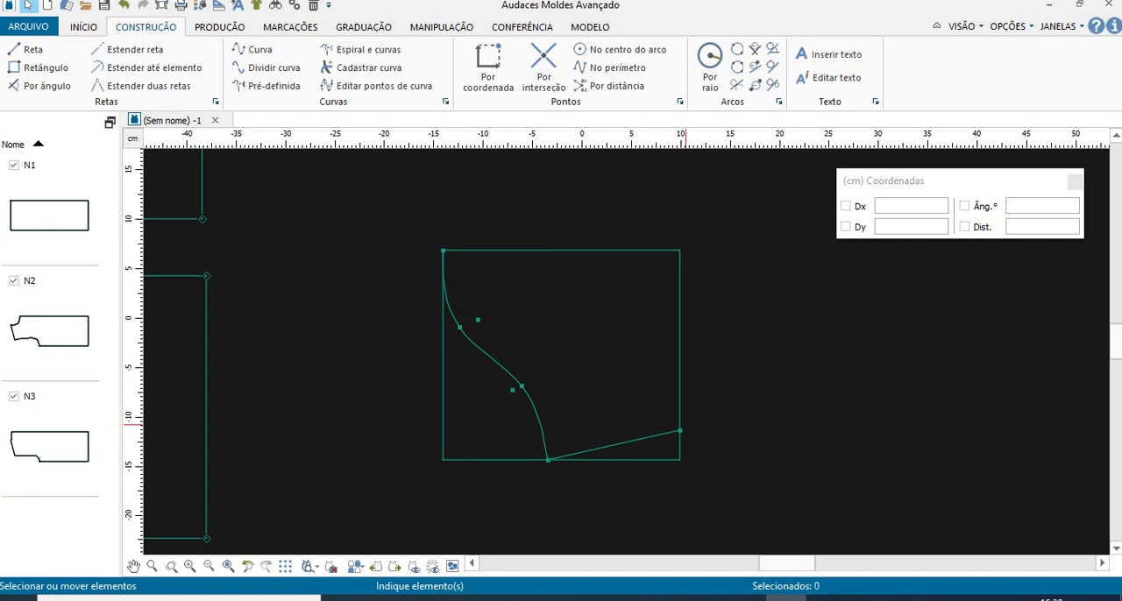
left_click(680, 346)
left_click(607, 252)
left_click(442, 336)
left_click(482, 458)
left_click(819, 423)
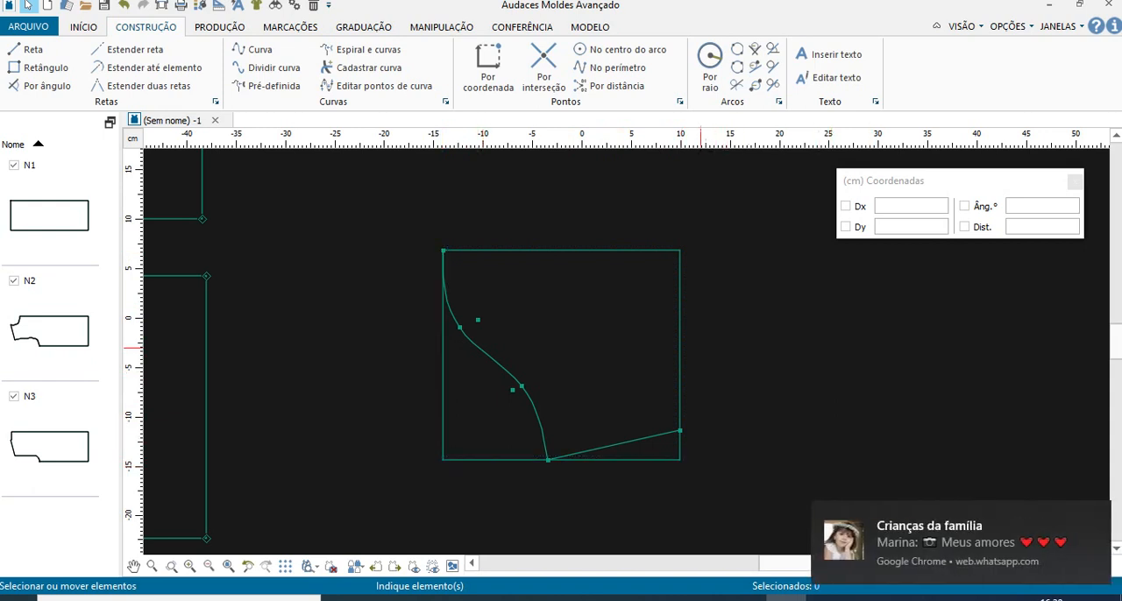
left_click(680, 332)
left_click(689, 228)
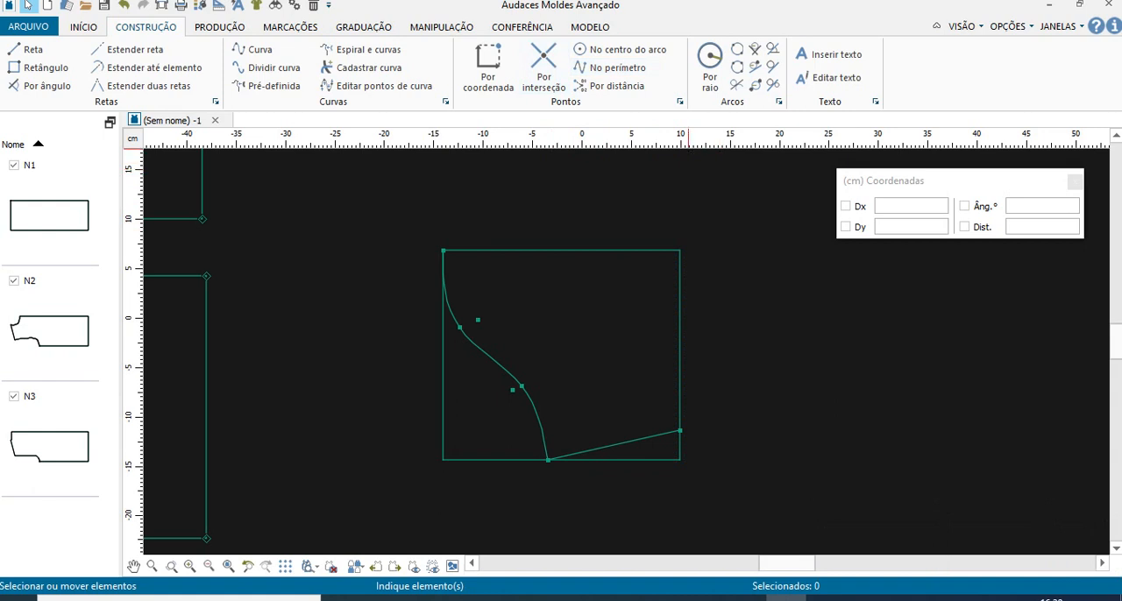
- Split the sleeve rectangle's right side at its intersection with the slanted line from point E, dividing both elements
left_click(543, 64)
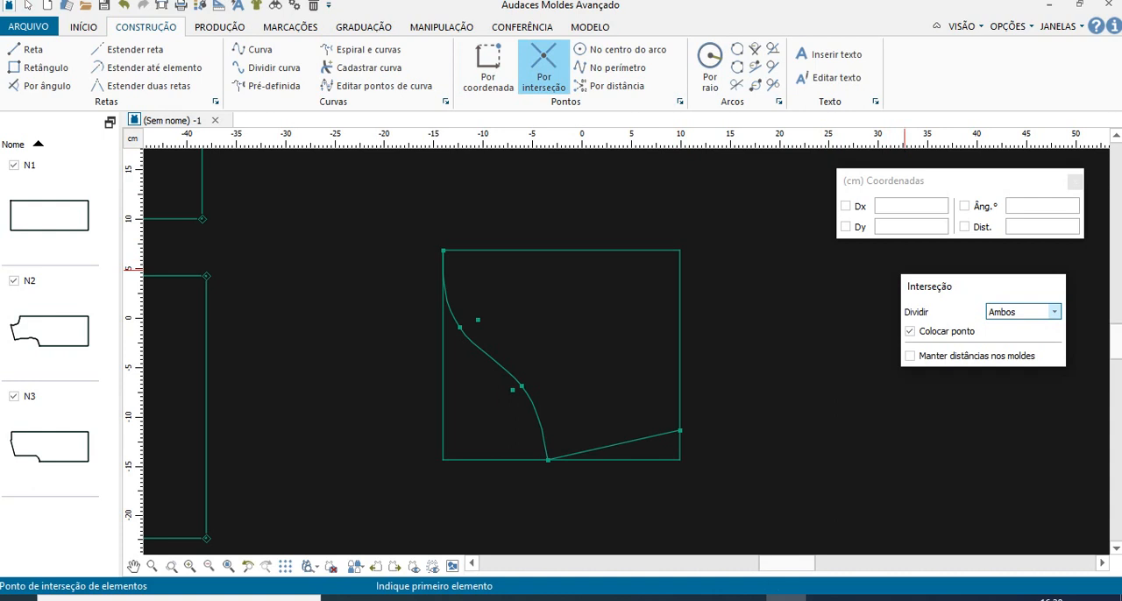
left_click(679, 395)
left_click(671, 433)
left_click(671, 433)
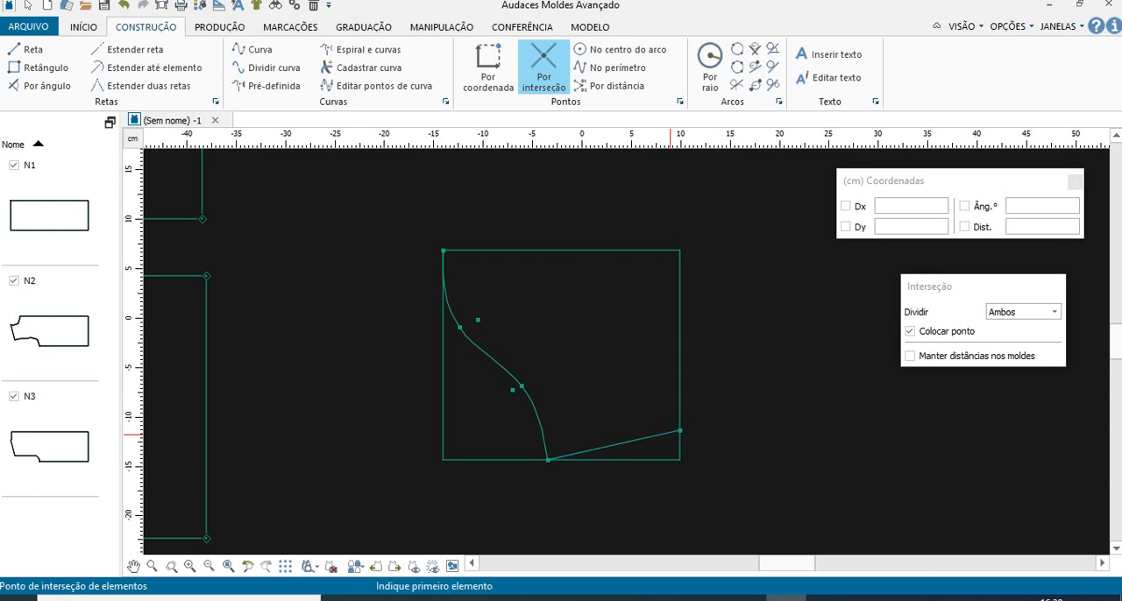
key("Escape")
left_click(679, 412)
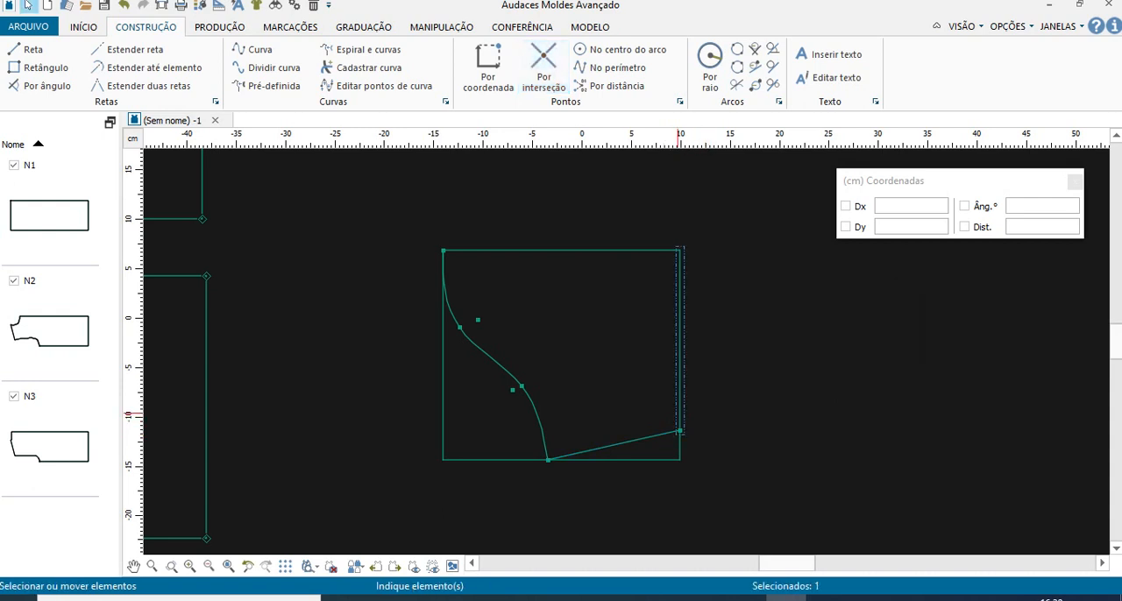
key("Escape")
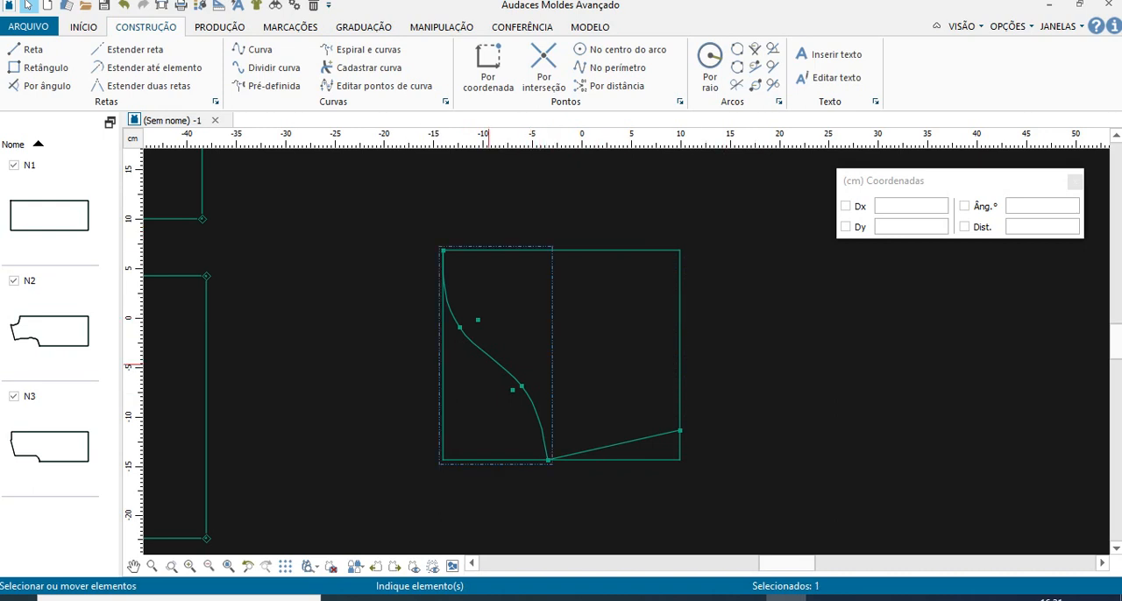
left_click(670, 250)
scroll(331, 451, "down", 3)
scroll(328, 449, "down", 3)
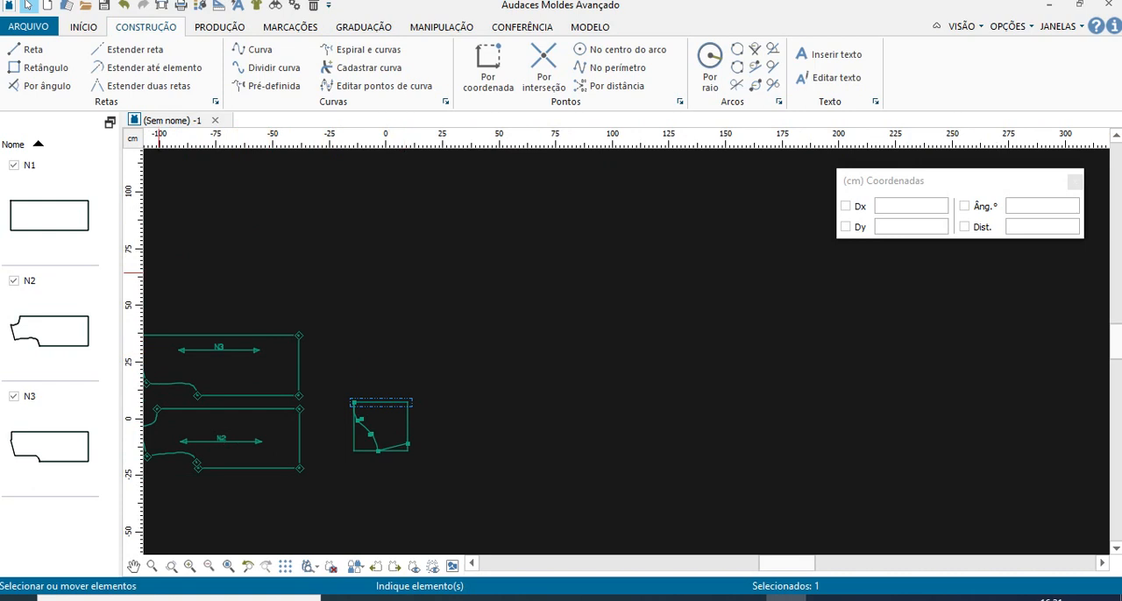
left_click(437, 357)
scroll(357, 443, "up", 5)
scroll(355, 394, "up", 3)
scroll(387, 402, "down", 4)
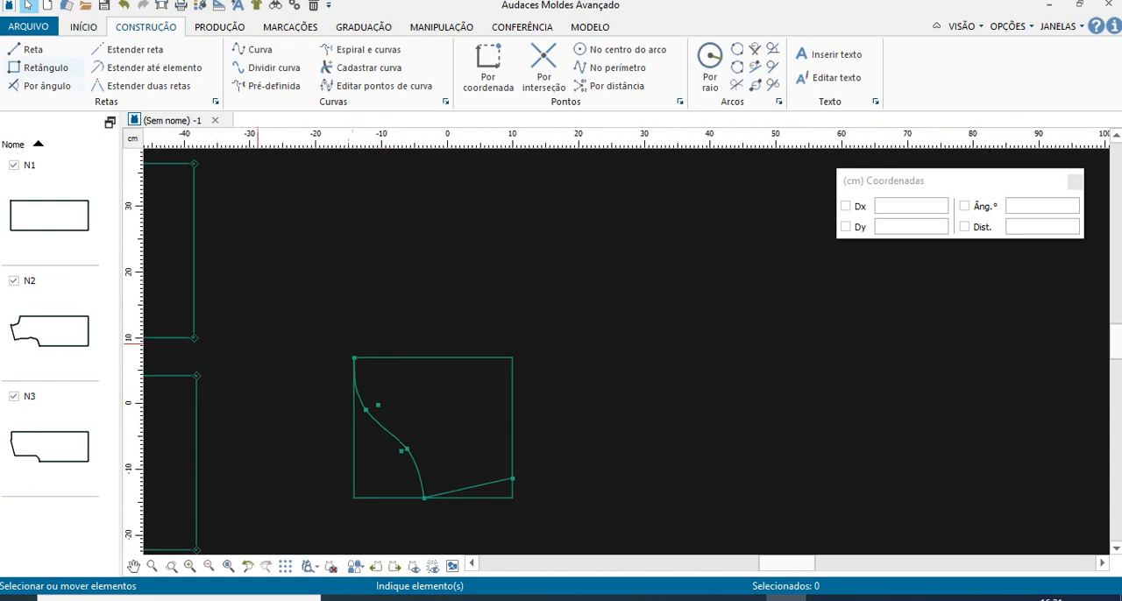
- Create a sleeve piece in Manual contour mode from the slanted line, sleeve curve, rectangle top and right side, accepting its properties
left_click(219, 27)
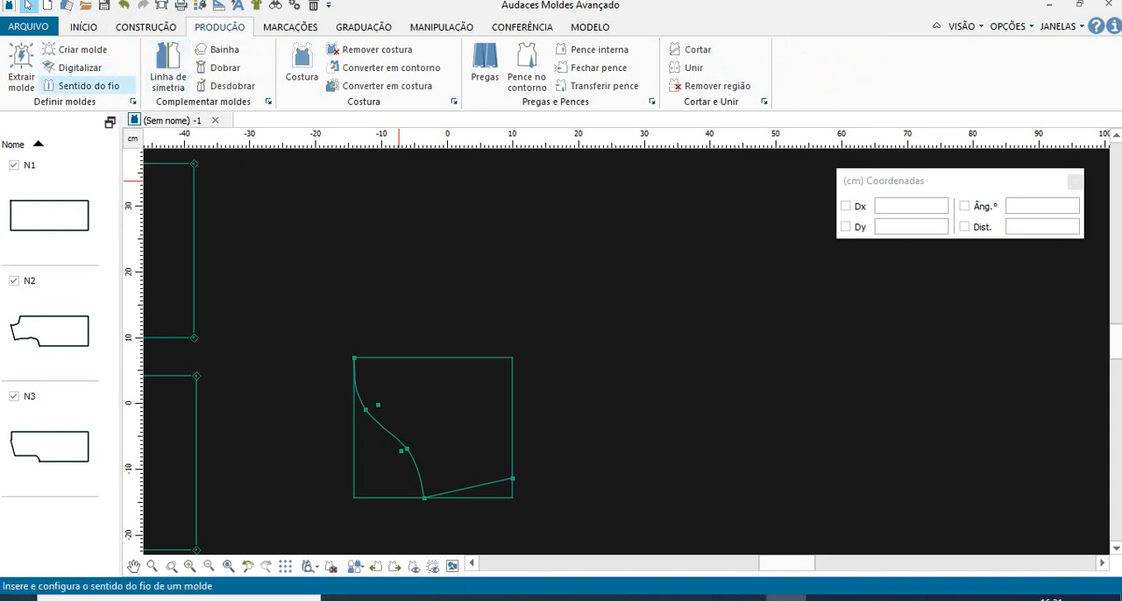
left_click(79, 50)
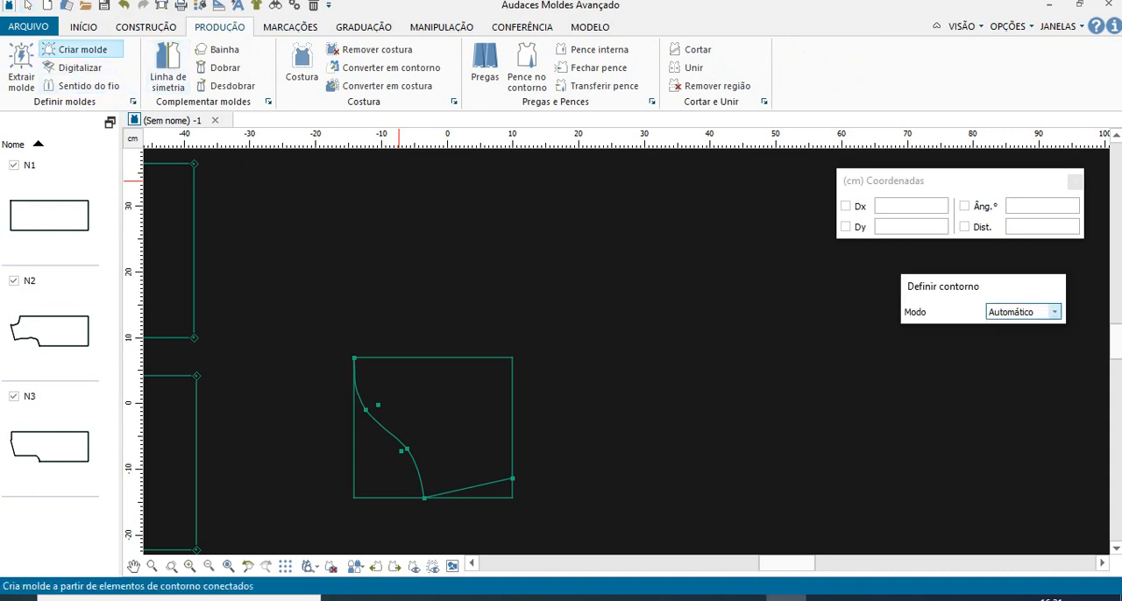
left_click_drag(947, 286, 642, 199)
left_click(717, 220)
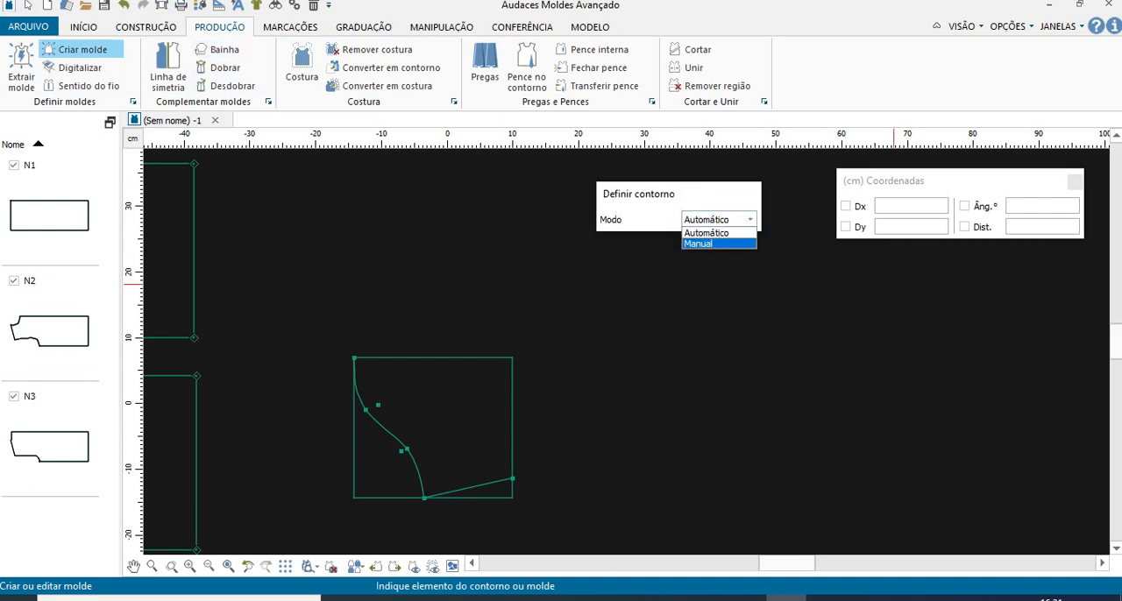
left_click(702, 244)
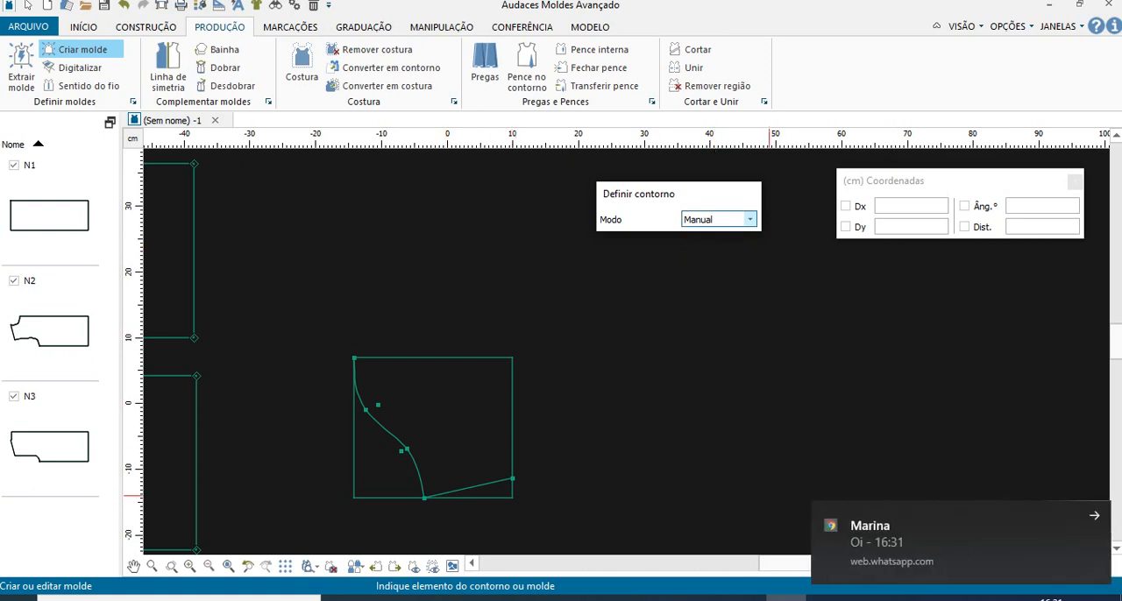
left_click(1094, 515)
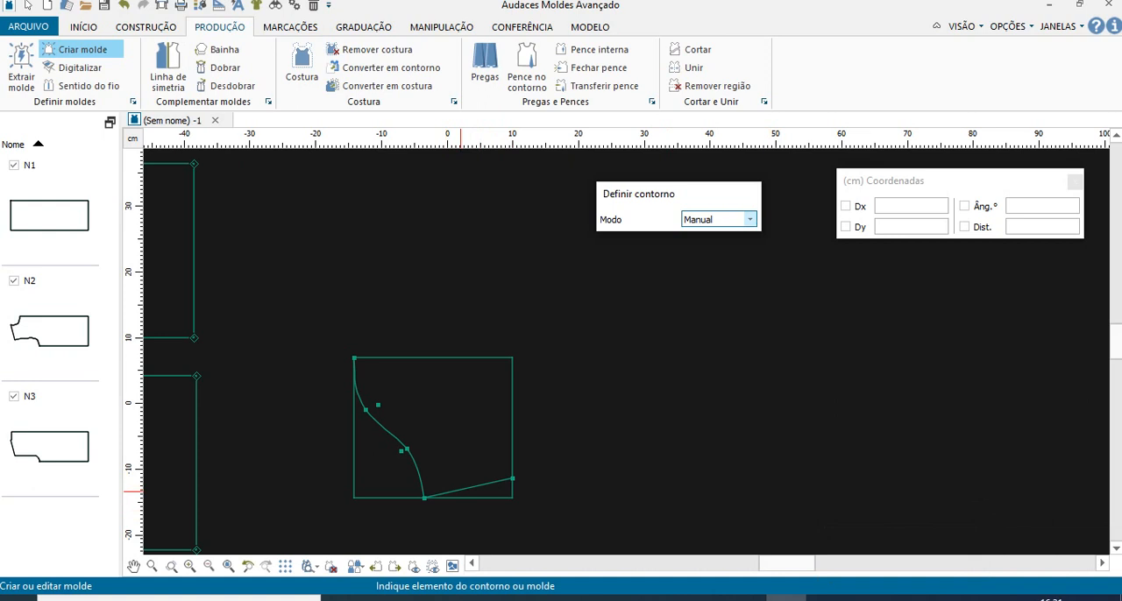
left_click(460, 490)
left_click(419, 480)
left_click(392, 358)
left_click(513, 400)
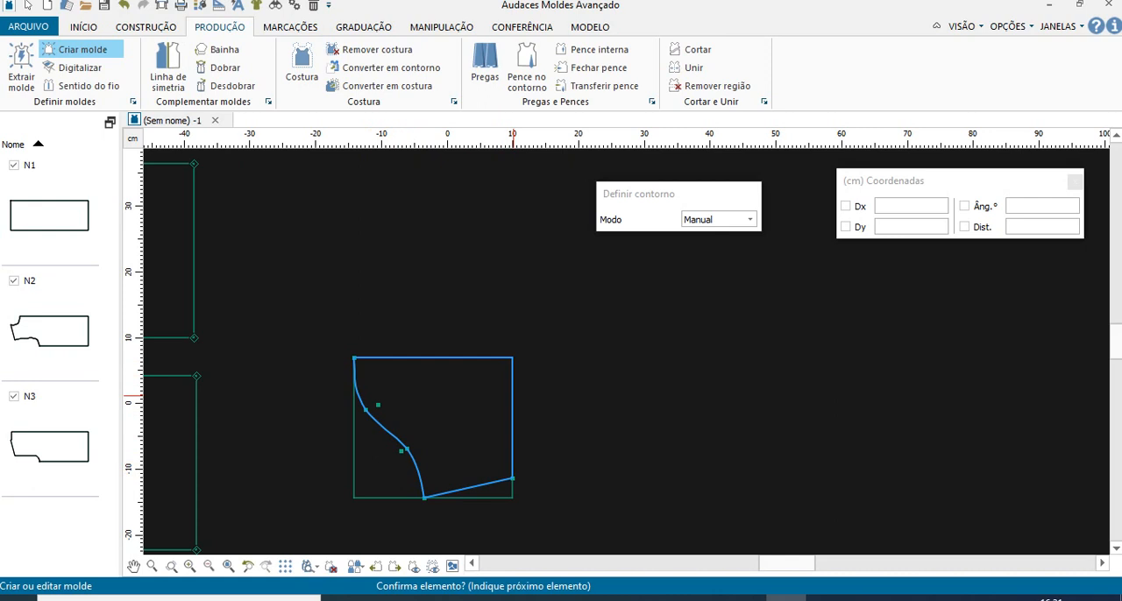
right_click(514, 396)
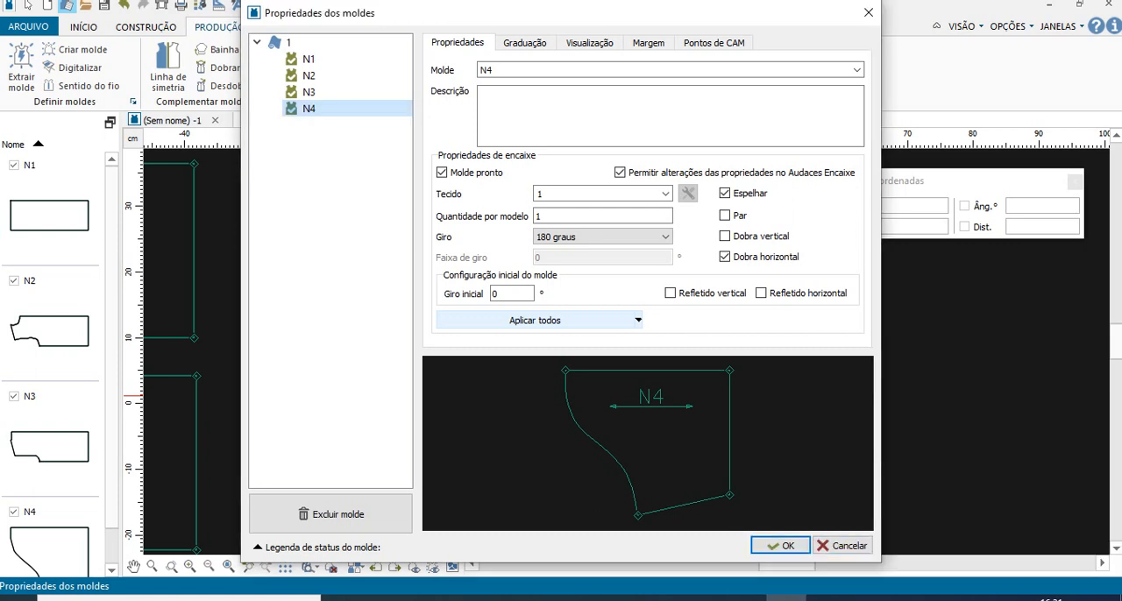
left_click(780, 546)
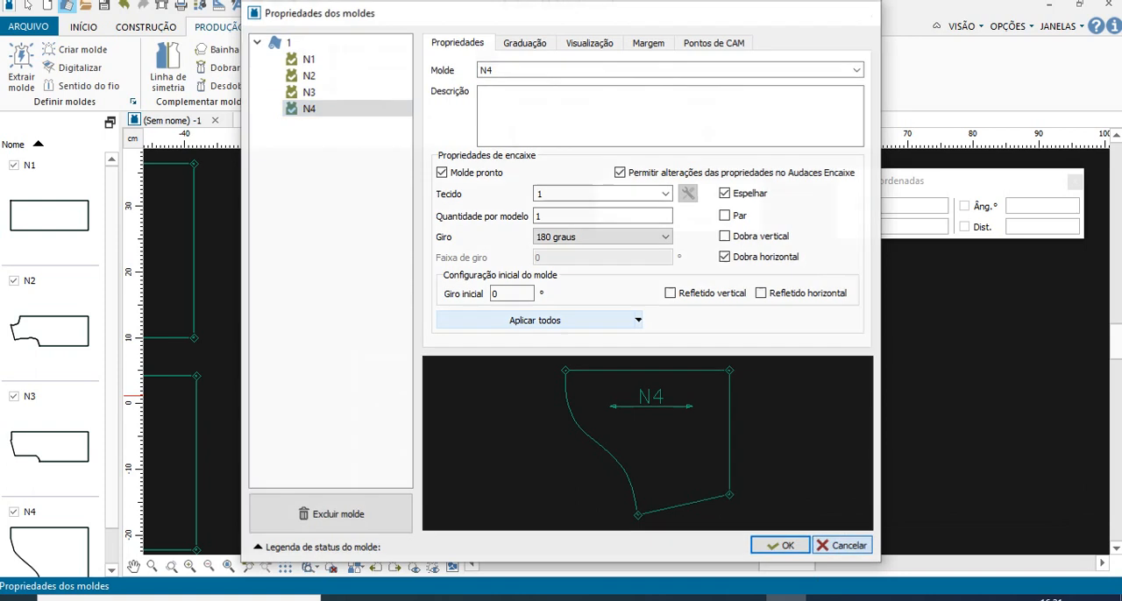
key("Escape")
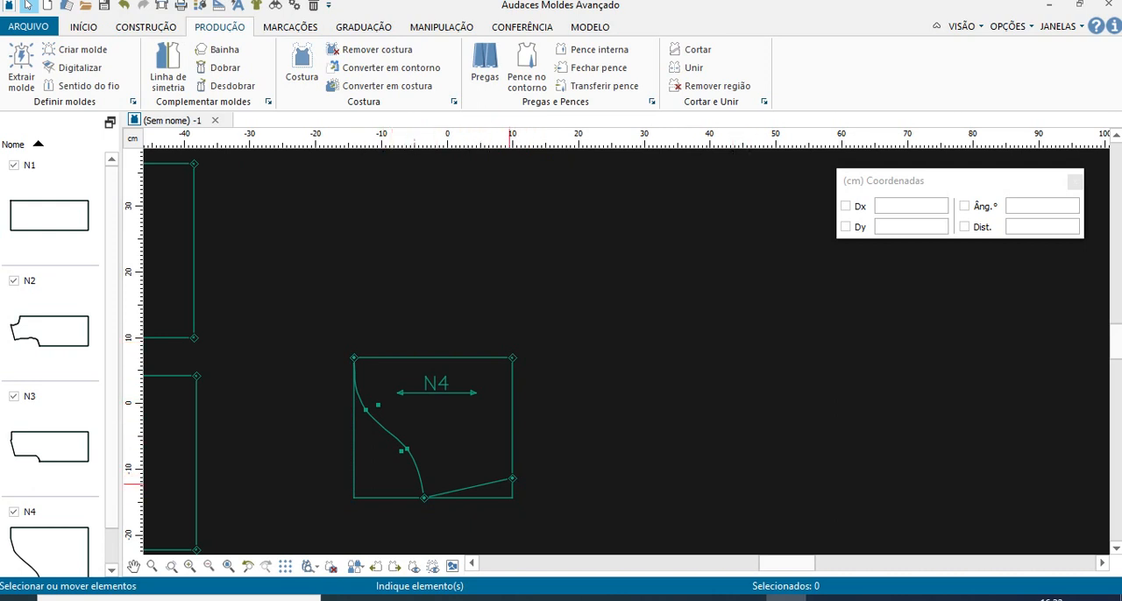
- Undo the creation of the sleeve piece
right_click(633, 310)
key("Escape")
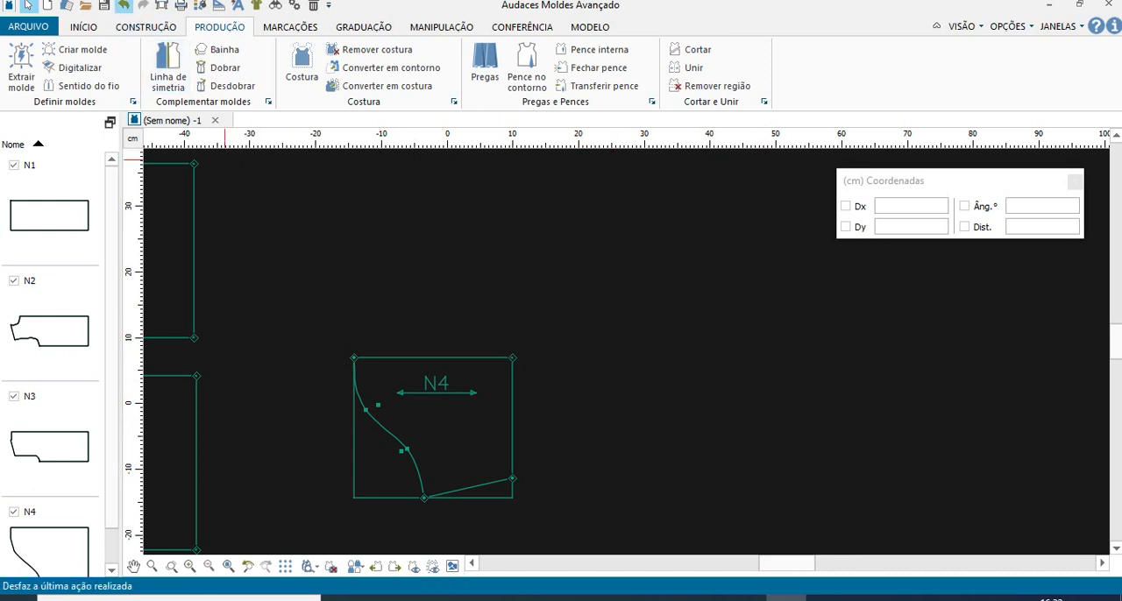
left_click(124, 6)
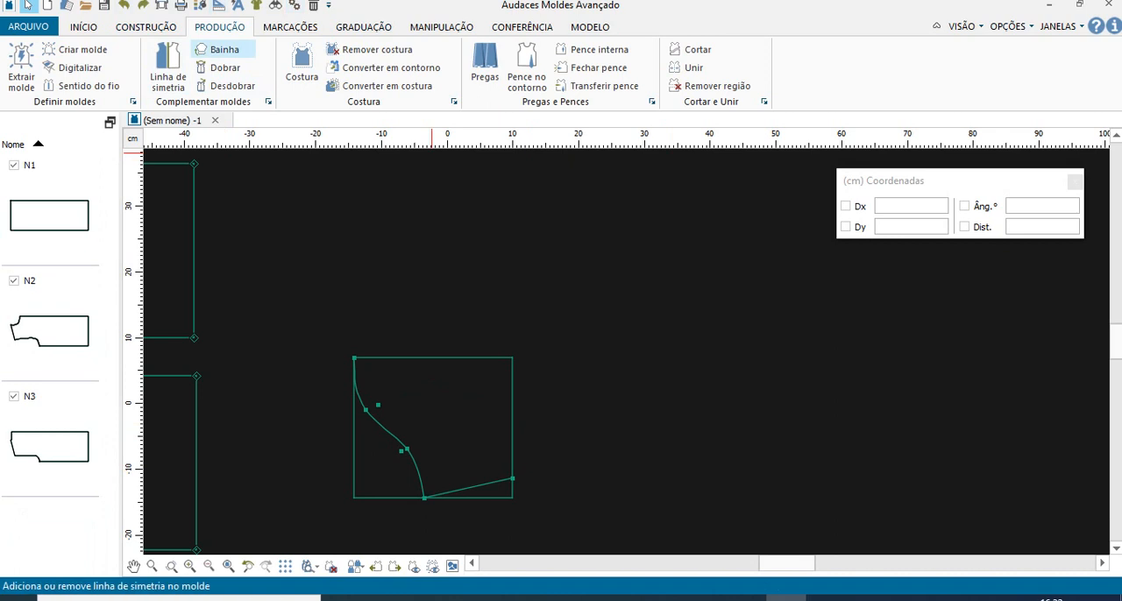
- Try creating the sleeve piece in Automático contour mode starting from the sleeve curve, and undo the created piece
left_click(79, 50)
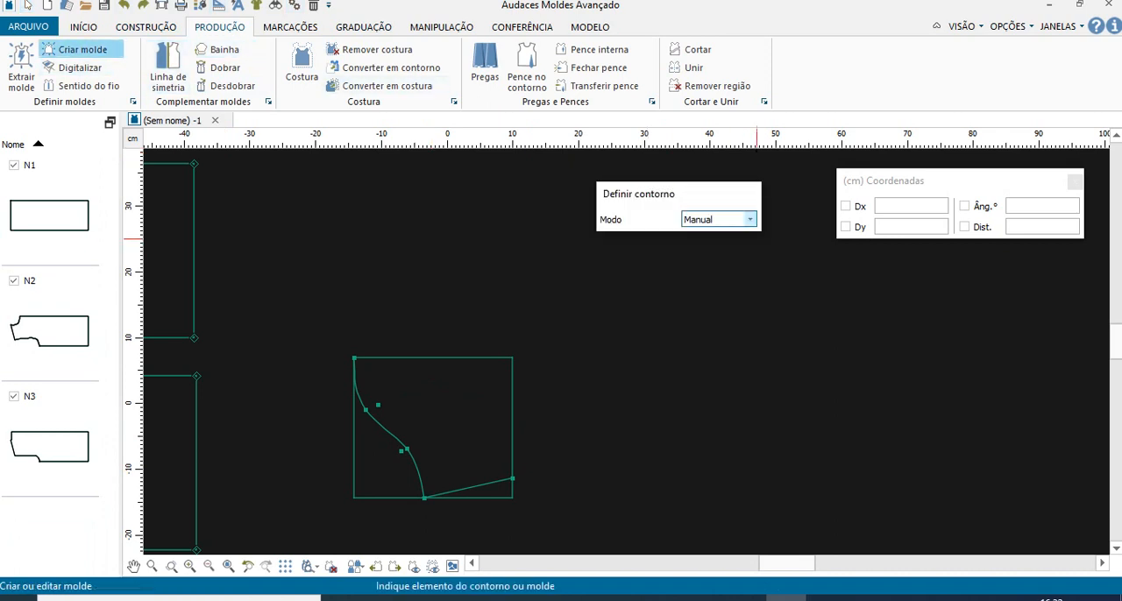
left_click(749, 219)
left_click(707, 232)
left_click(415, 462)
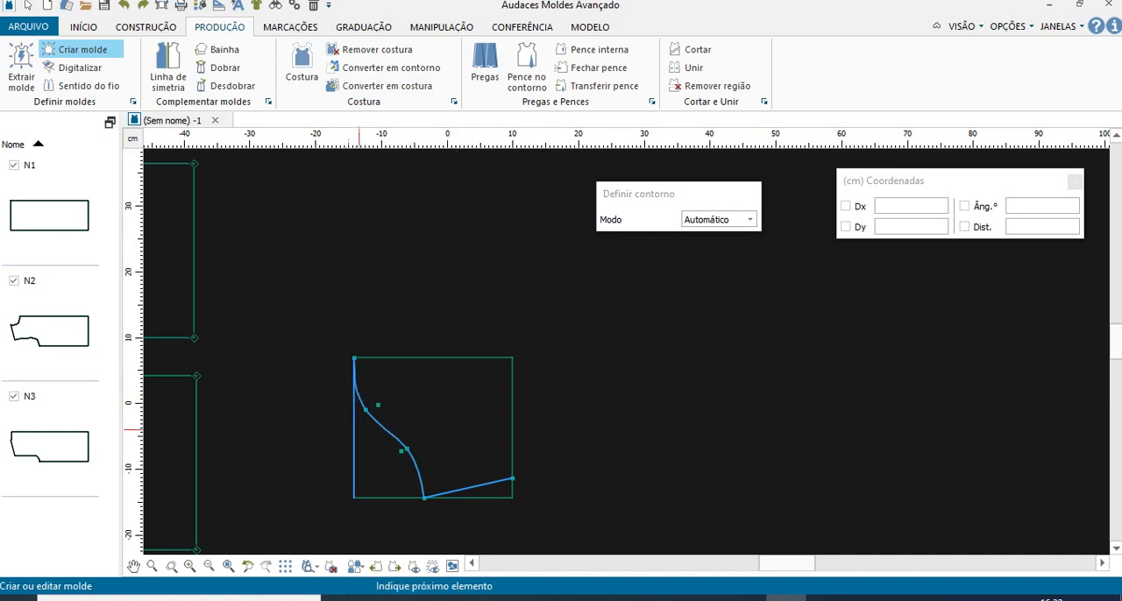
right_click(391, 355)
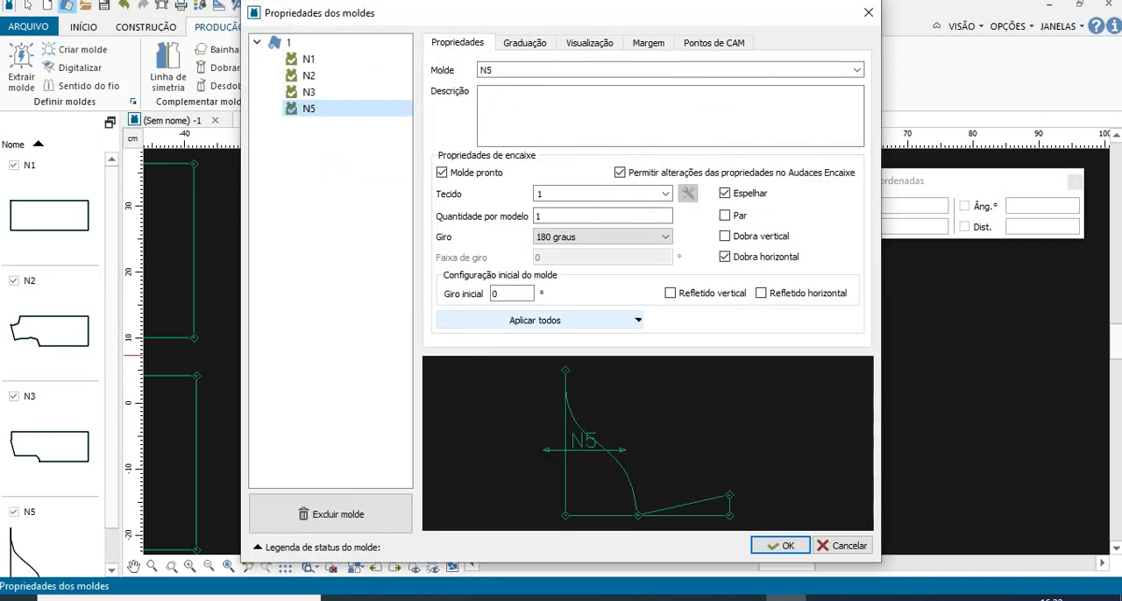
key("Return")
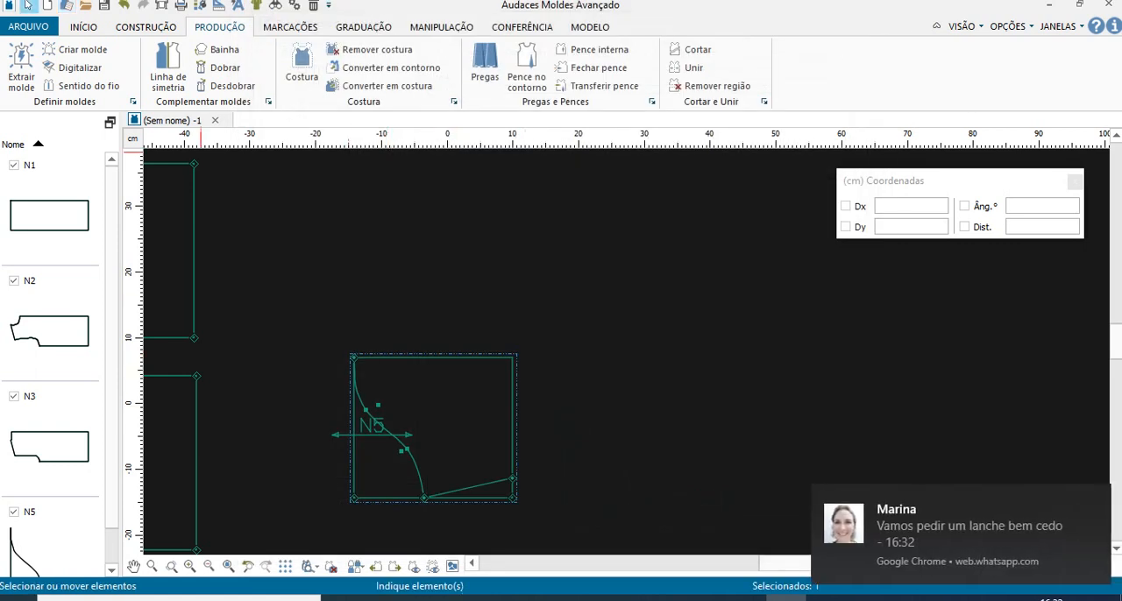
left_click(124, 5)
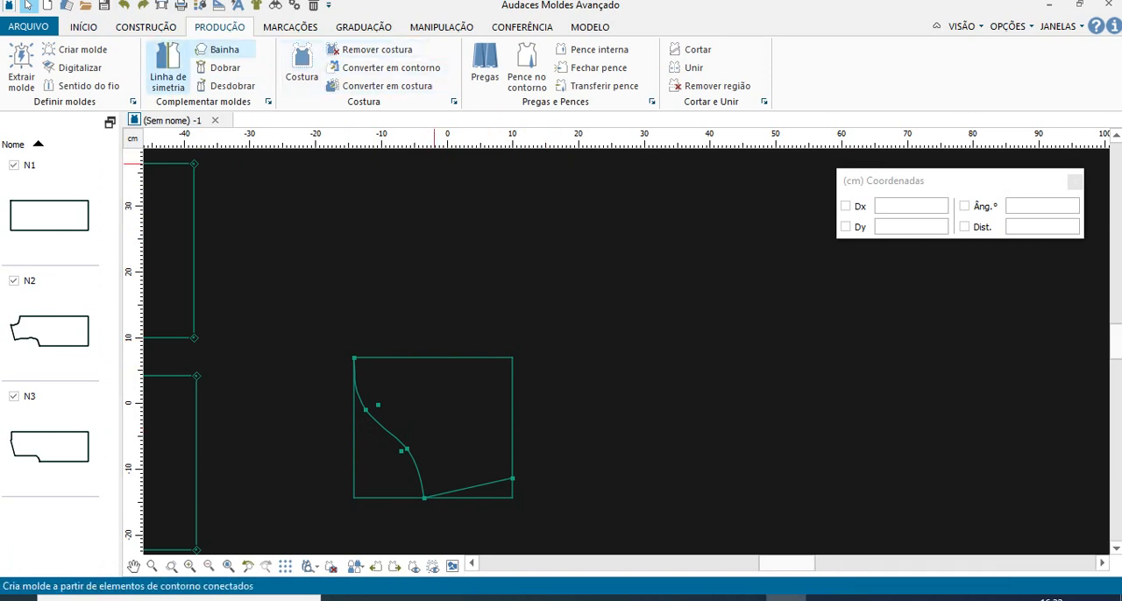
- Create the sleeve piece in Manual contour mode from the slanted line, curve, rectangle top and right side, accepting its default properties
left_click(82, 49)
left_click(717, 219)
left_click(698, 243)
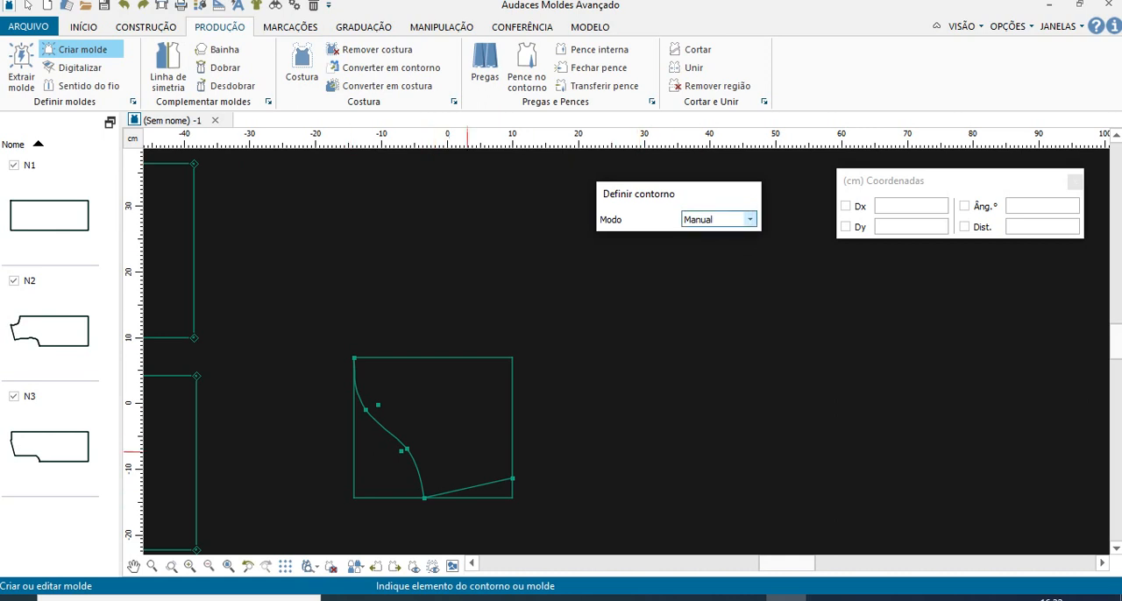
left_click(474, 487)
left_click(418, 469)
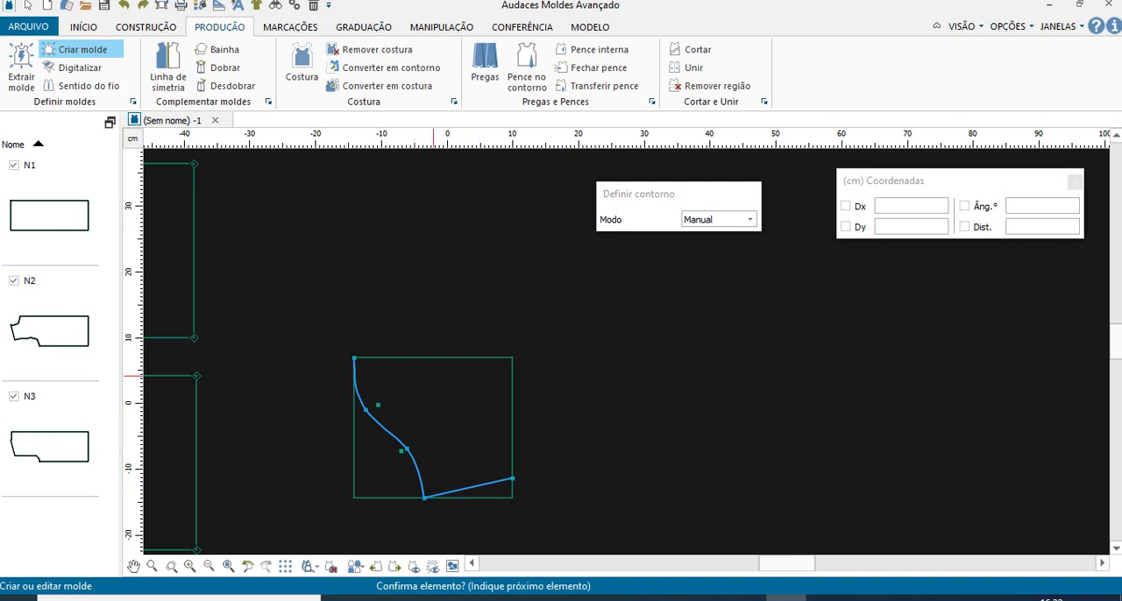
left_click(433, 358)
left_click(513, 394)
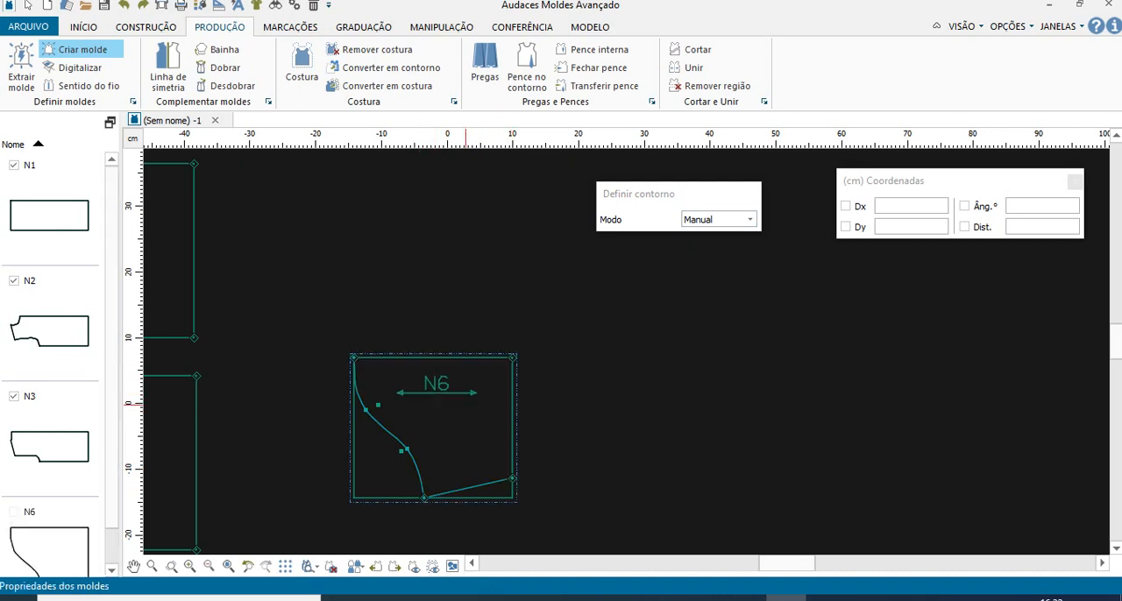
right_click(465, 405)
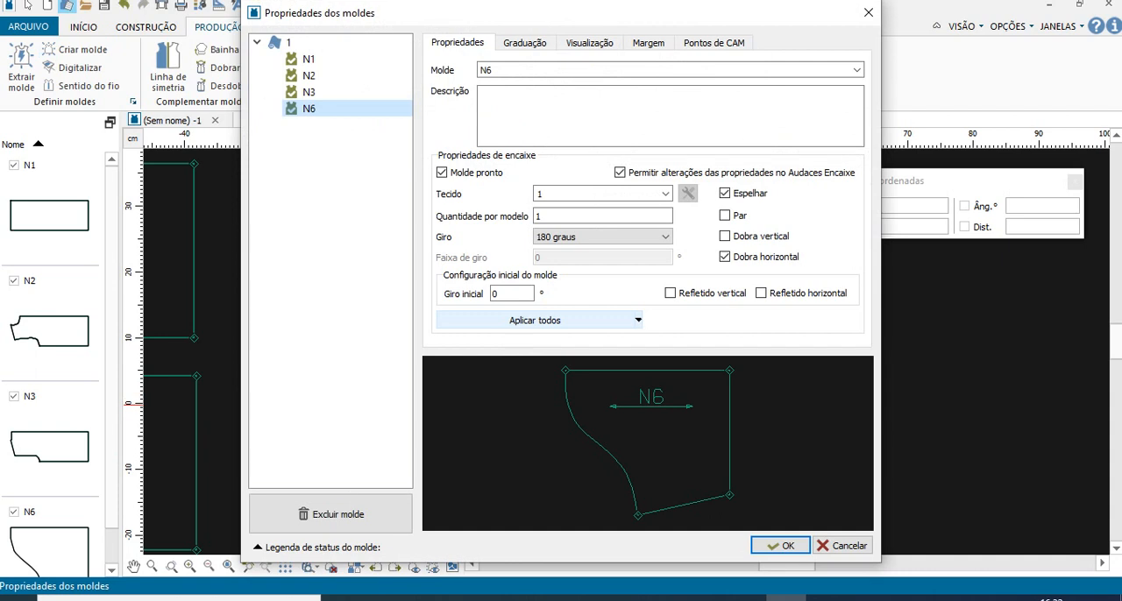
left_click(780, 545)
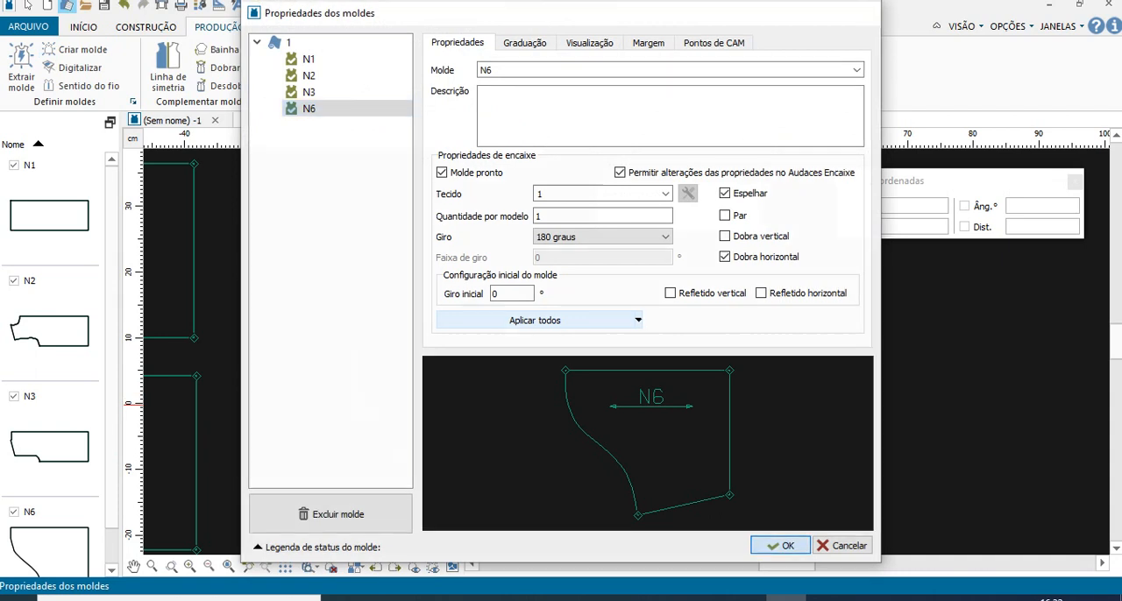
- Move the sleeve rectangle's leftover left side up and away from the new sleeve piece
scroll(371, 454, "down", 4)
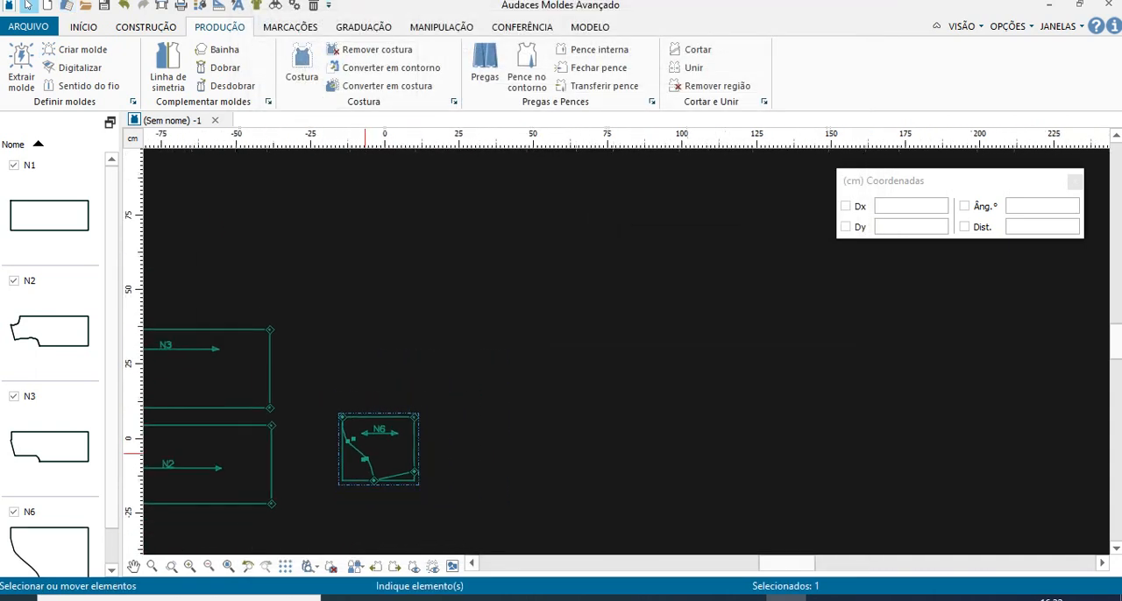
left_click(471, 564)
left_click(471, 563)
left_click(472, 563)
scroll(375, 434, "up", 2)
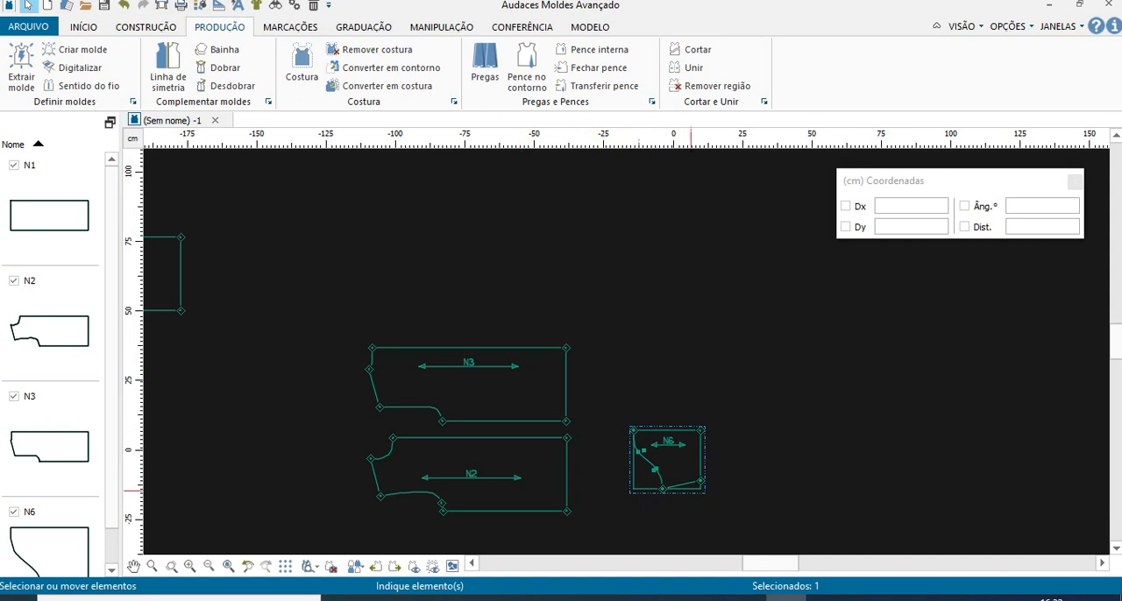
left_click(606, 504)
left_click_drag(636, 472, 658, 363)
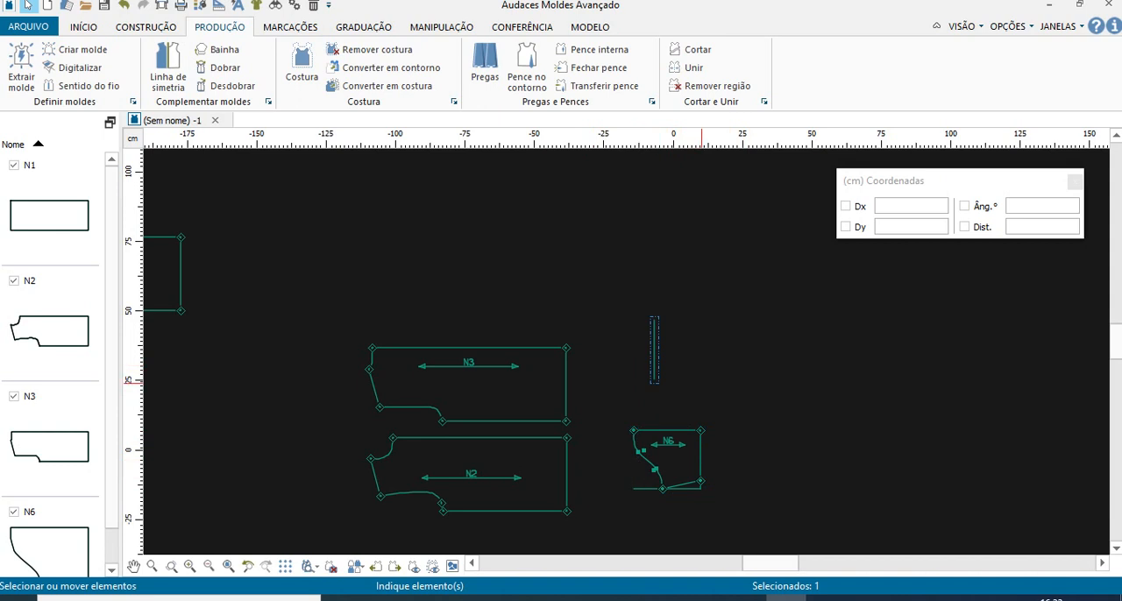
- Delete the sleeve rectangle's leftover lines around sleeve piece N6, including the short remainder at its lower-right corner
scroll(654, 494, "up", 3)
left_click(635, 482)
key("Delete")
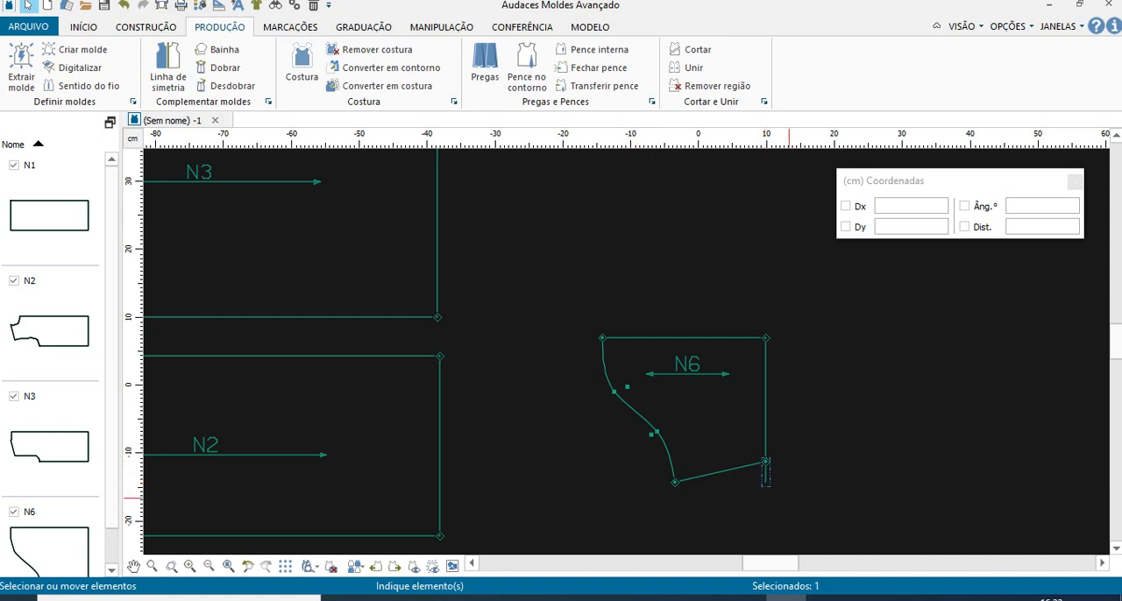
scroll(817, 414, "down", 5)
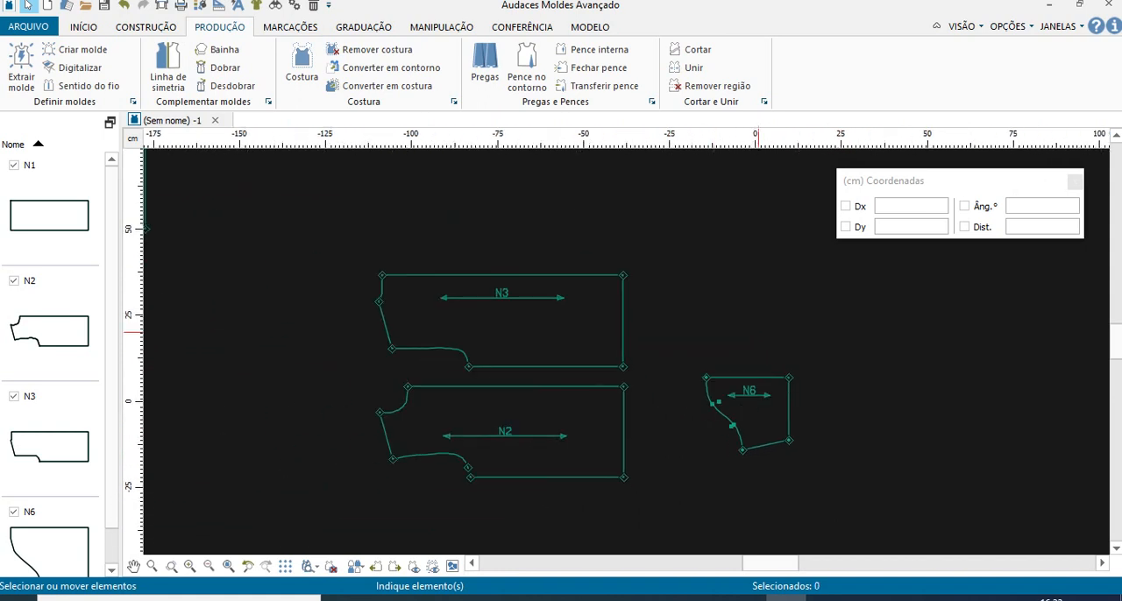
- Space the two body pieces apart by moving N2 down and N3 up
scroll(626, 460, "up", 4)
scroll(593, 416, "down", 3)
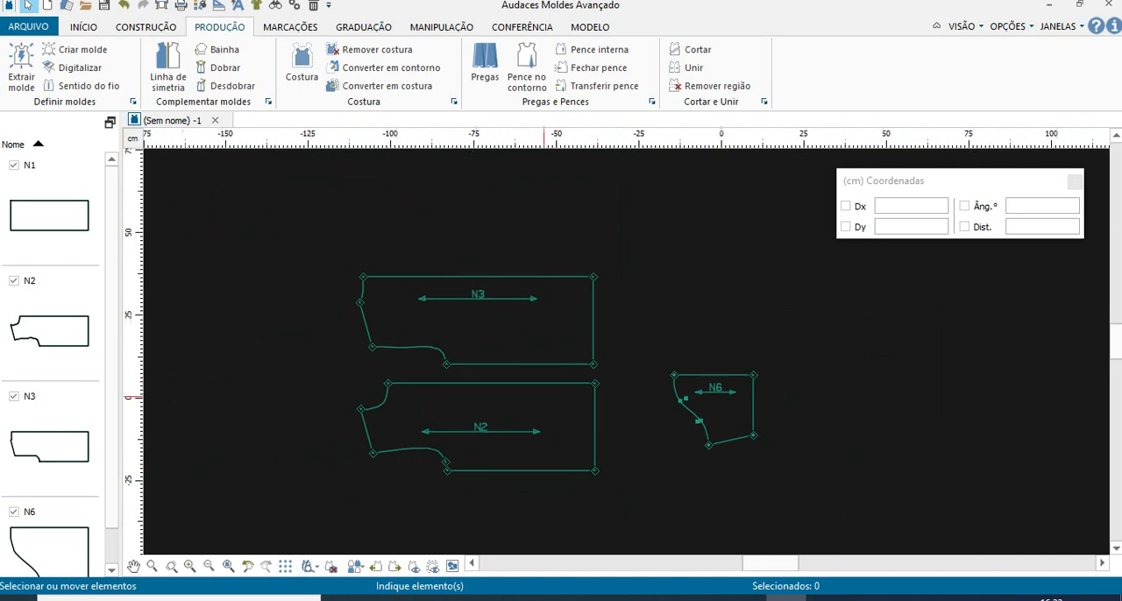
left_click_drag(529, 382, 526, 416)
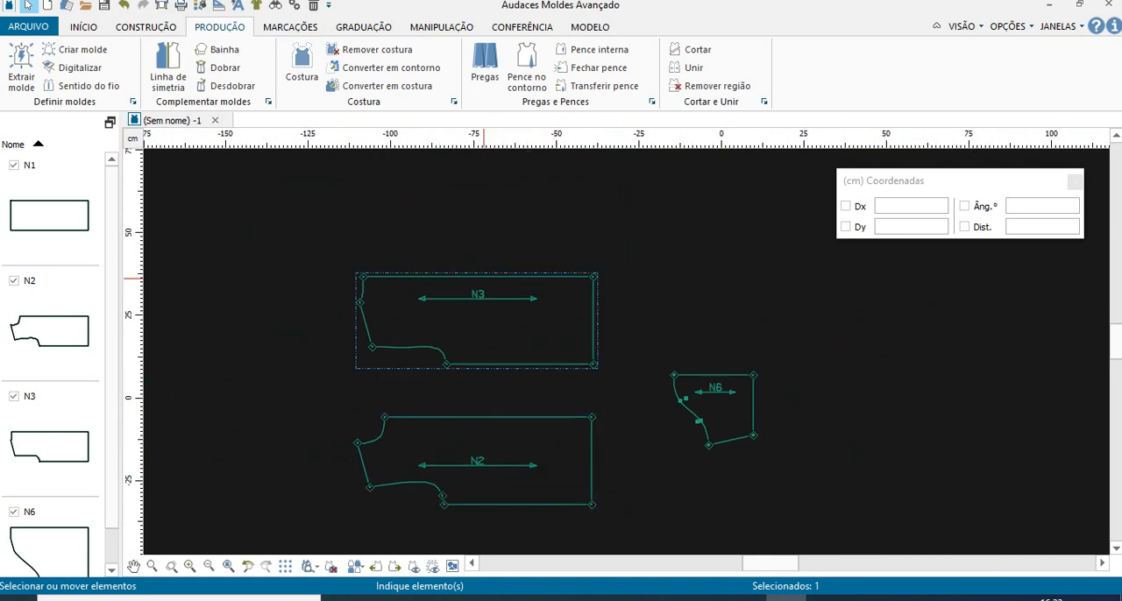
left_click_drag(493, 308, 500, 257)
- Try moving sleeve piece N6 up off its construction points and selecting those points, and undo the move
left_click_drag(697, 394, 693, 318)
left_click_drag(646, 359, 777, 469)
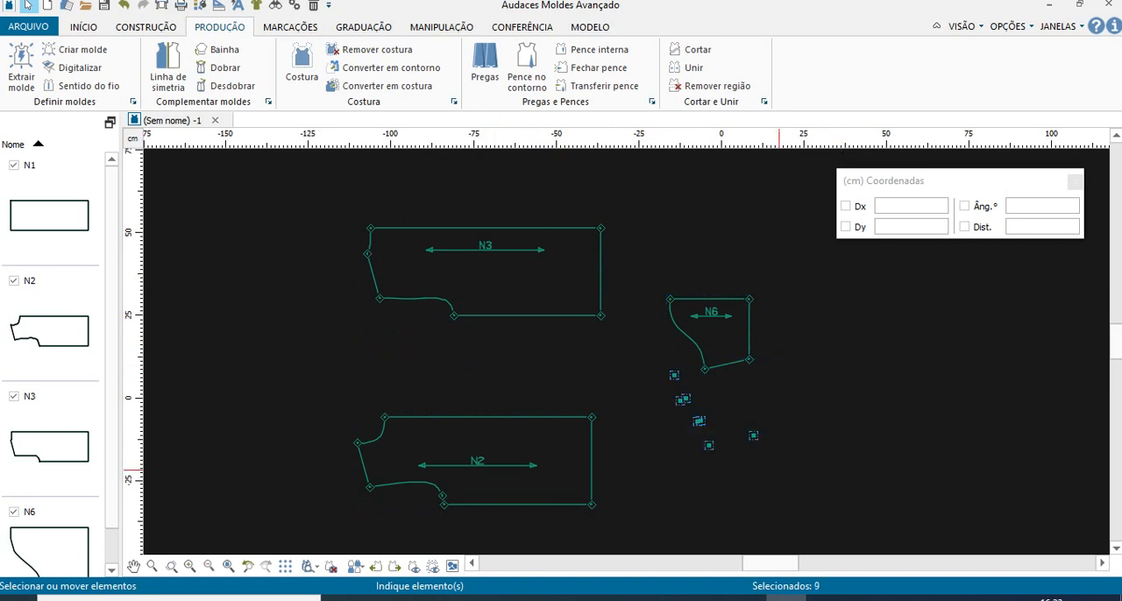
key("ctrl+z")
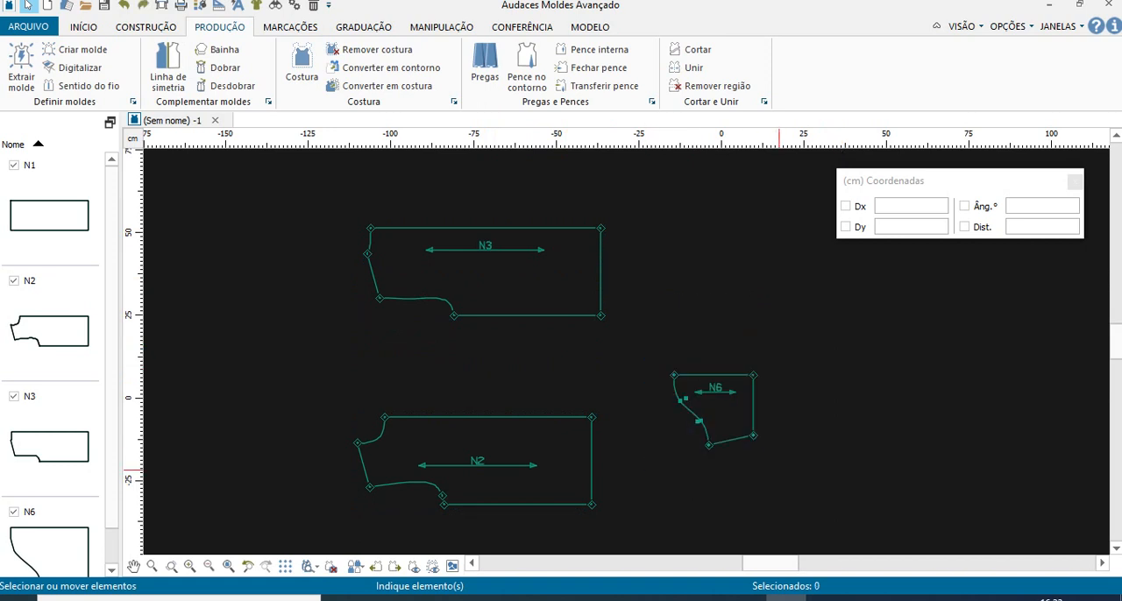
- Move sleeve piece N6 up and slightly right, away from its leftover construction points
scroll(691, 409, "up", 5)
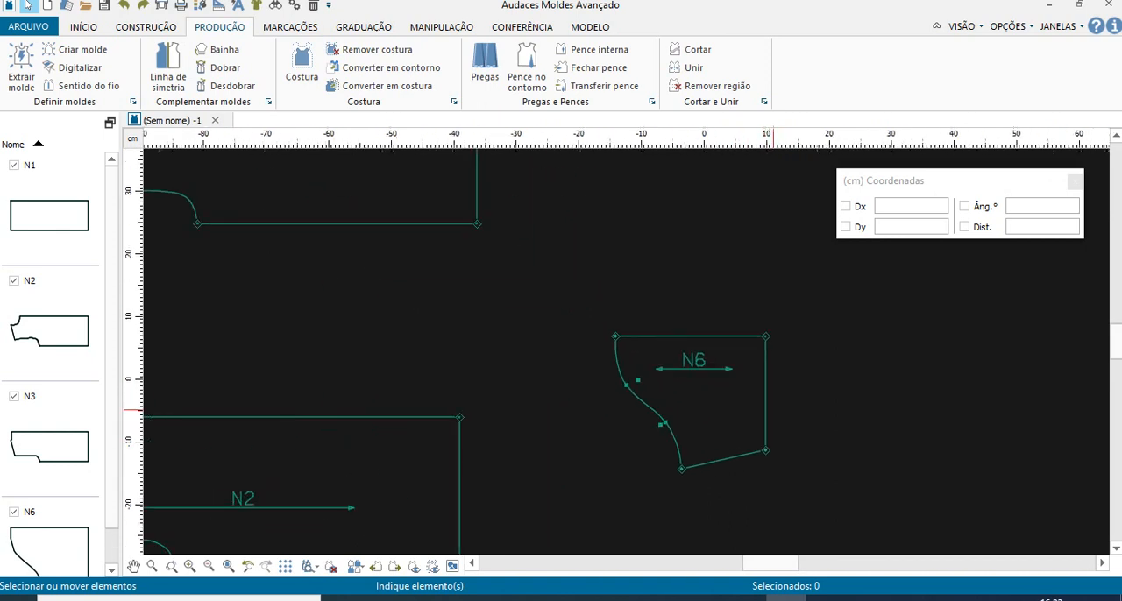
scroll(773, 410, "up", 1)
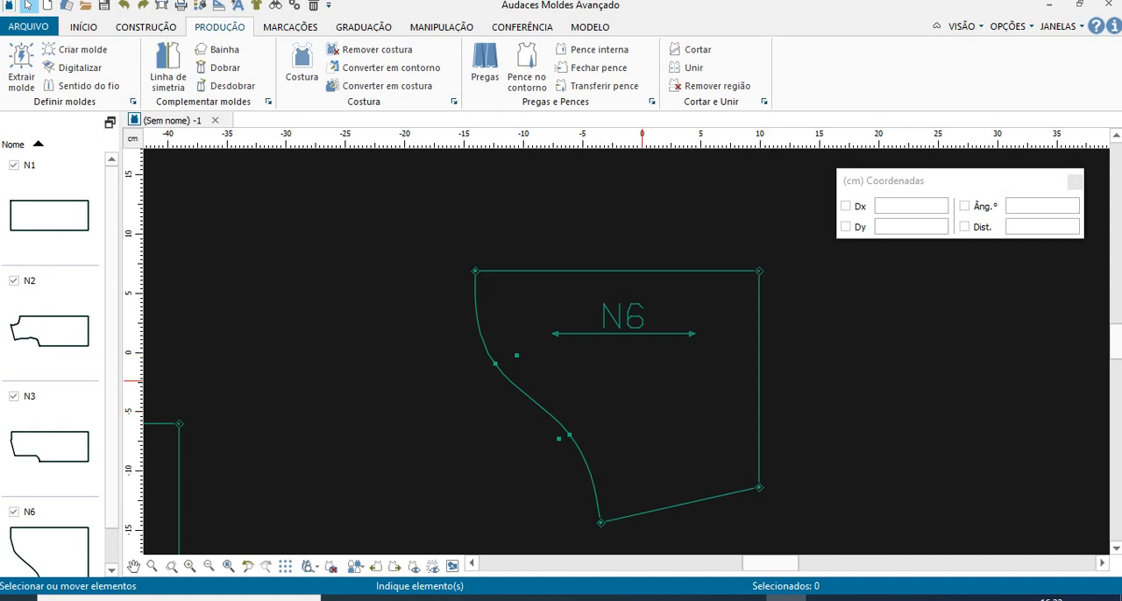
scroll(641, 381, "down", 5)
left_click_drag(657, 326, 681, 245)
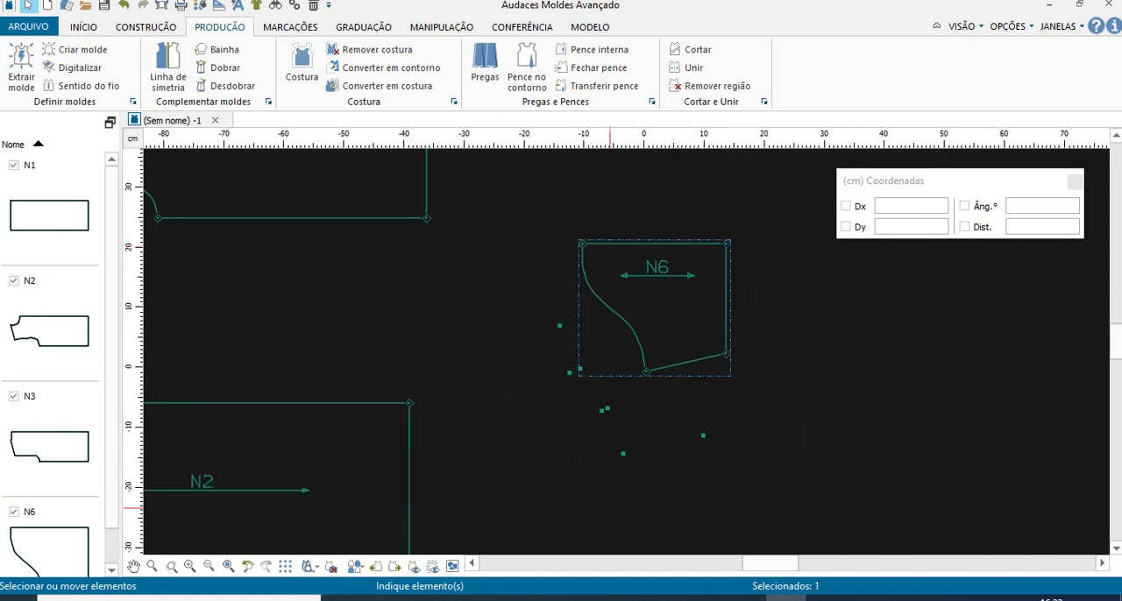
left_click(705, 598)
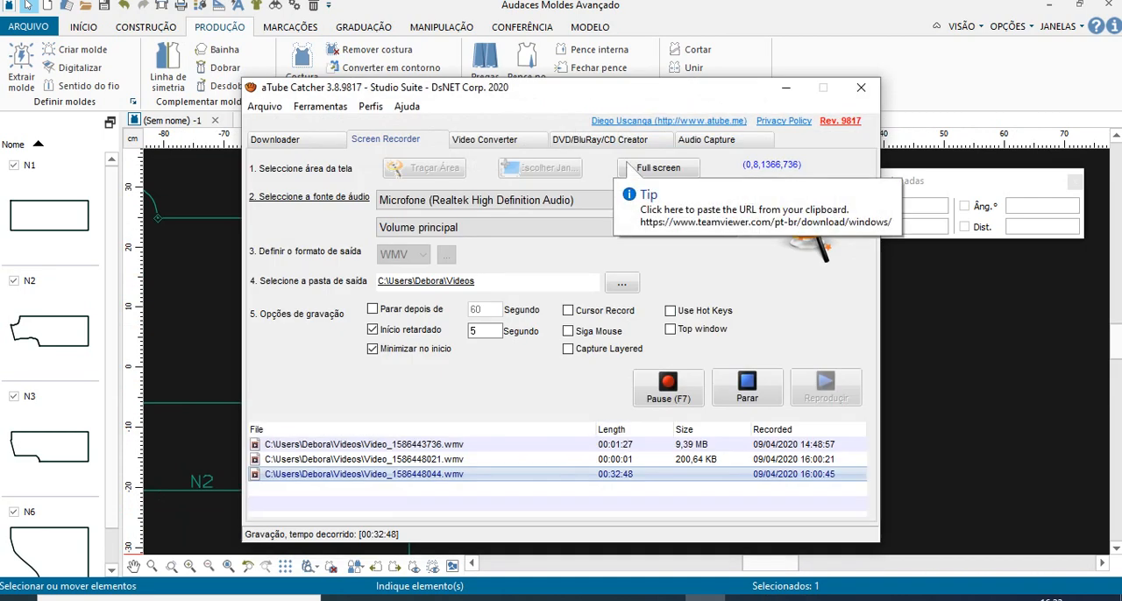